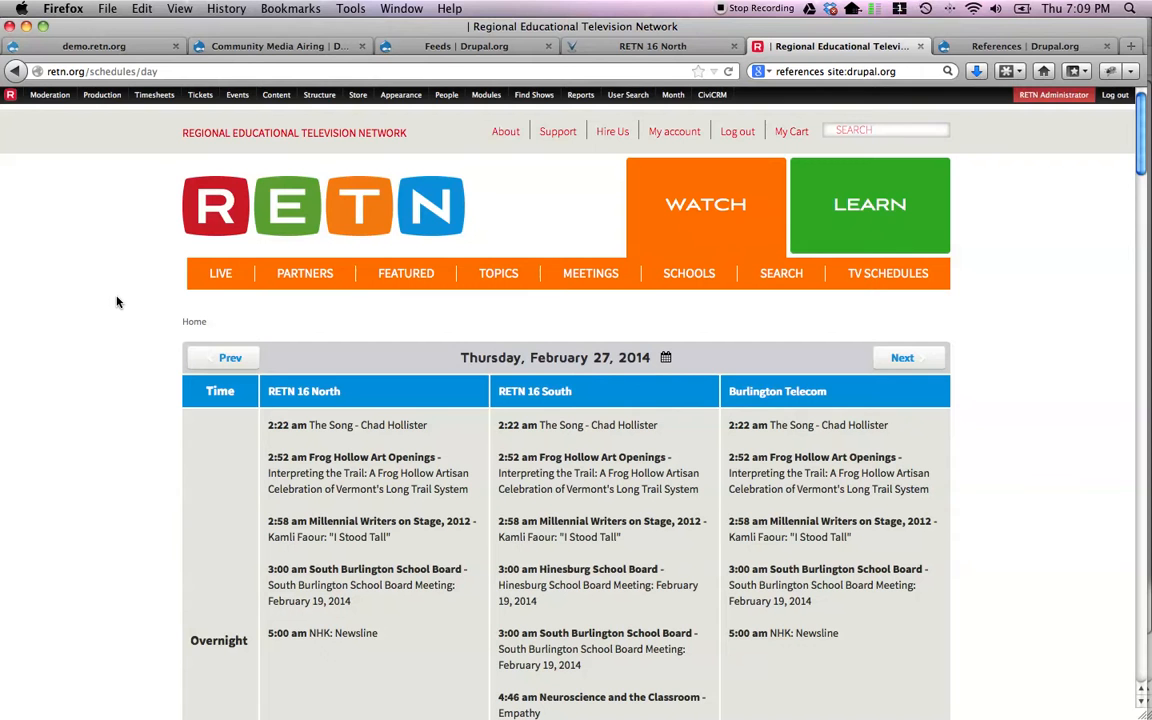
Step: Bring up the date picker of the February 27, 2014 TV schedule, then dismiss it without choosing another day
scroll(116, 302, down, 3)
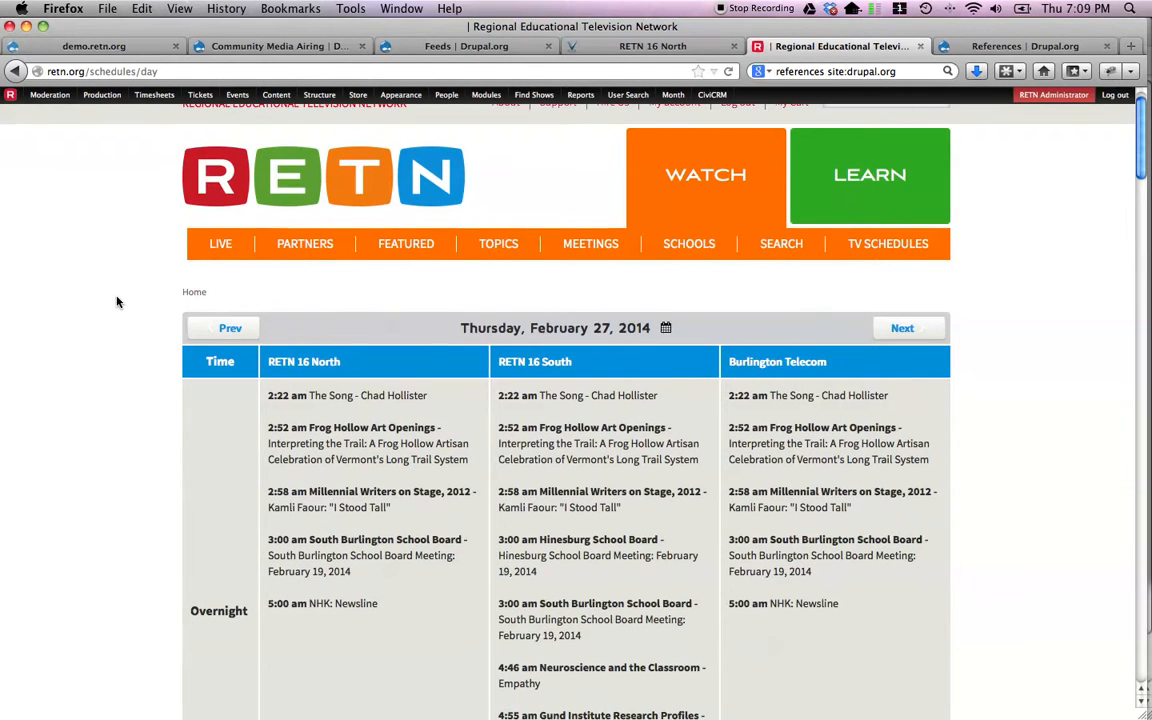
scroll(116, 302, down, 1)
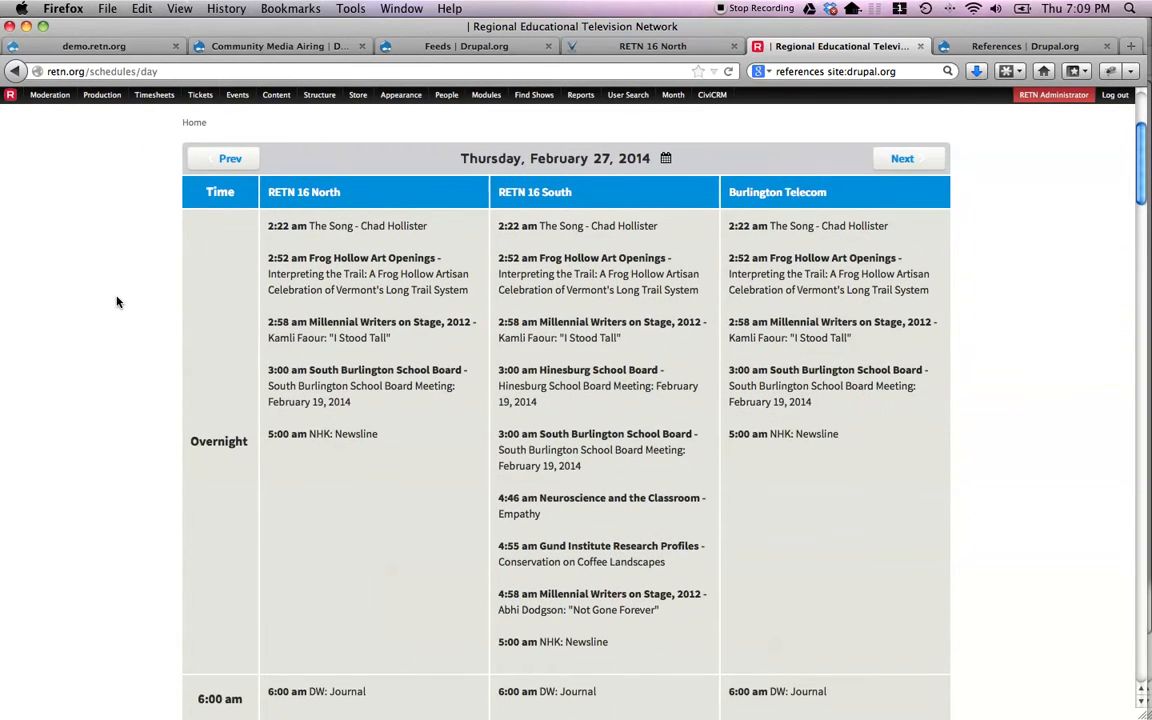
click(665, 158)
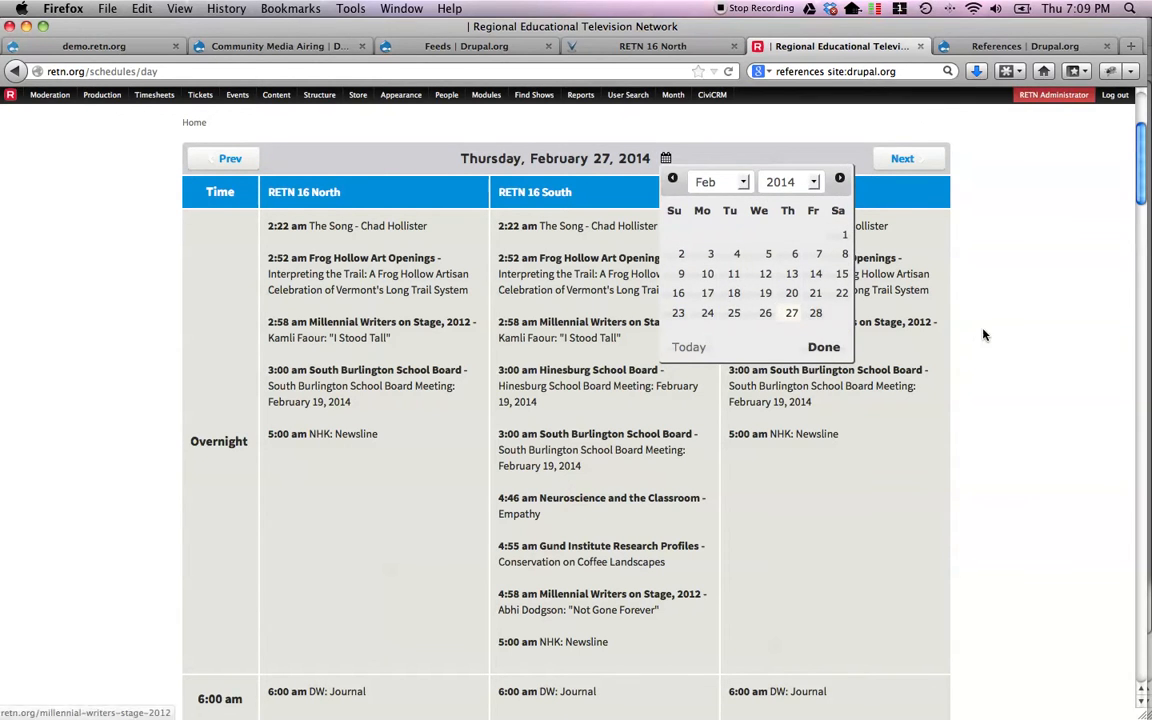
click(884, 294)
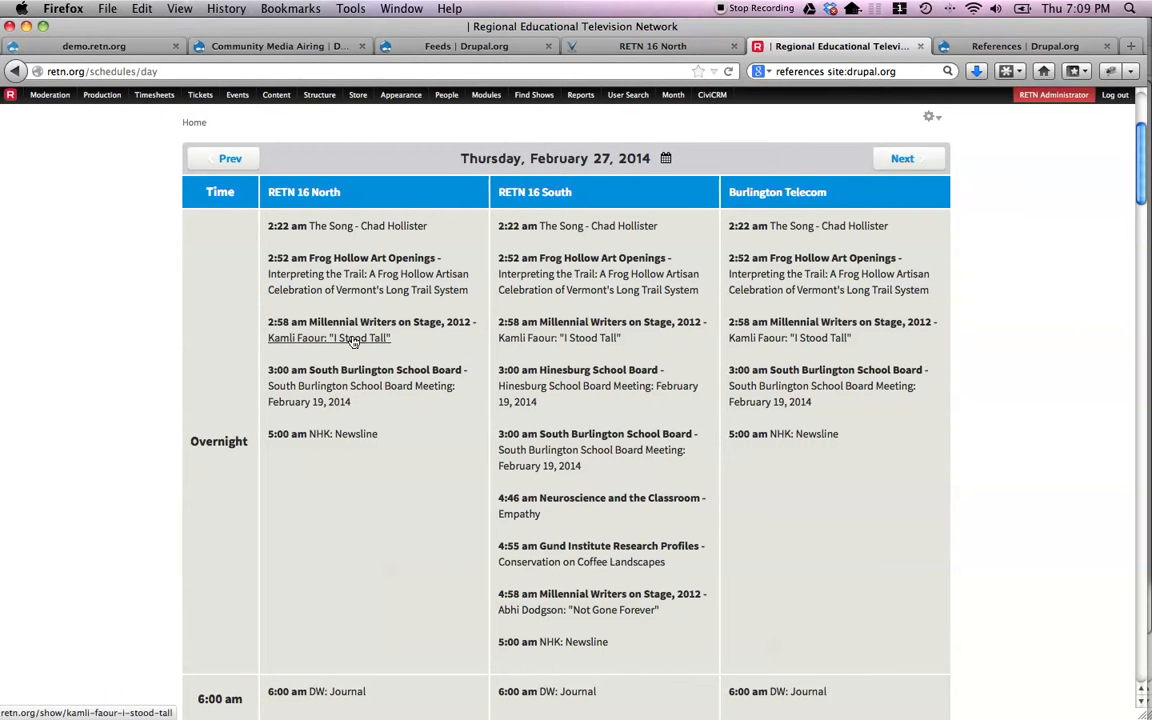
Step: Examine the day's full TV schedule across the RETN 16 North, RETN 16 South and Burlington Telecom channels
scroll(415, 383, down, 4)
scroll(415, 383, down, 15)
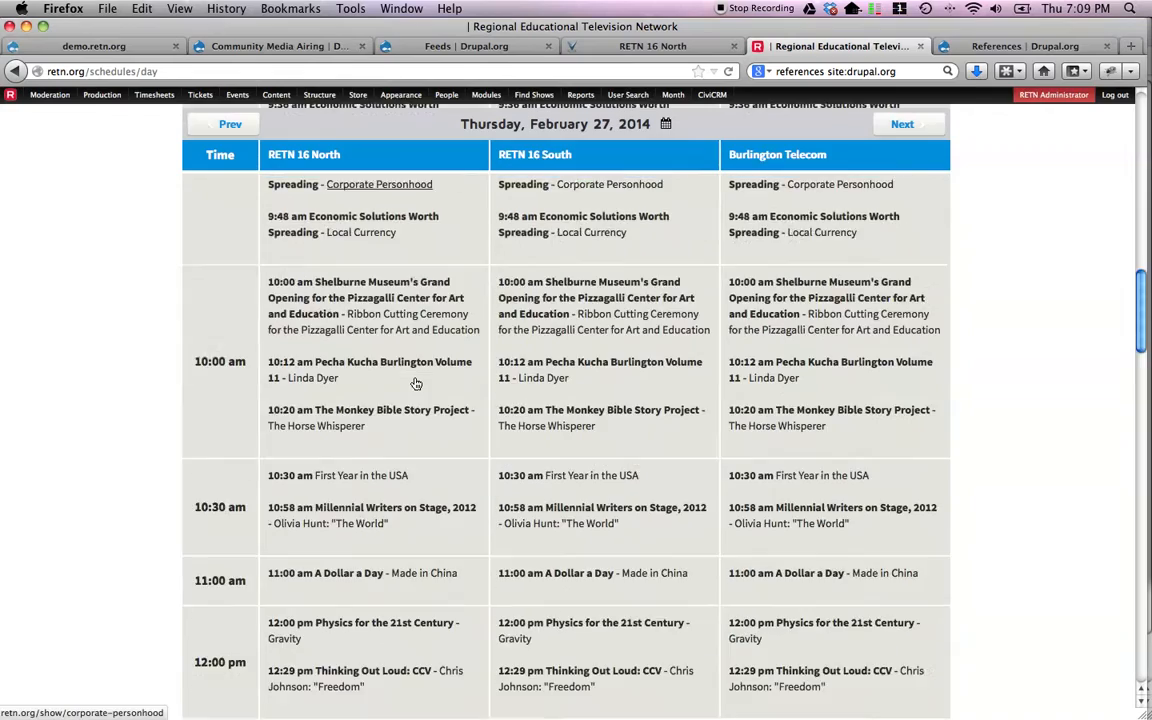
scroll(415, 383, down, 15)
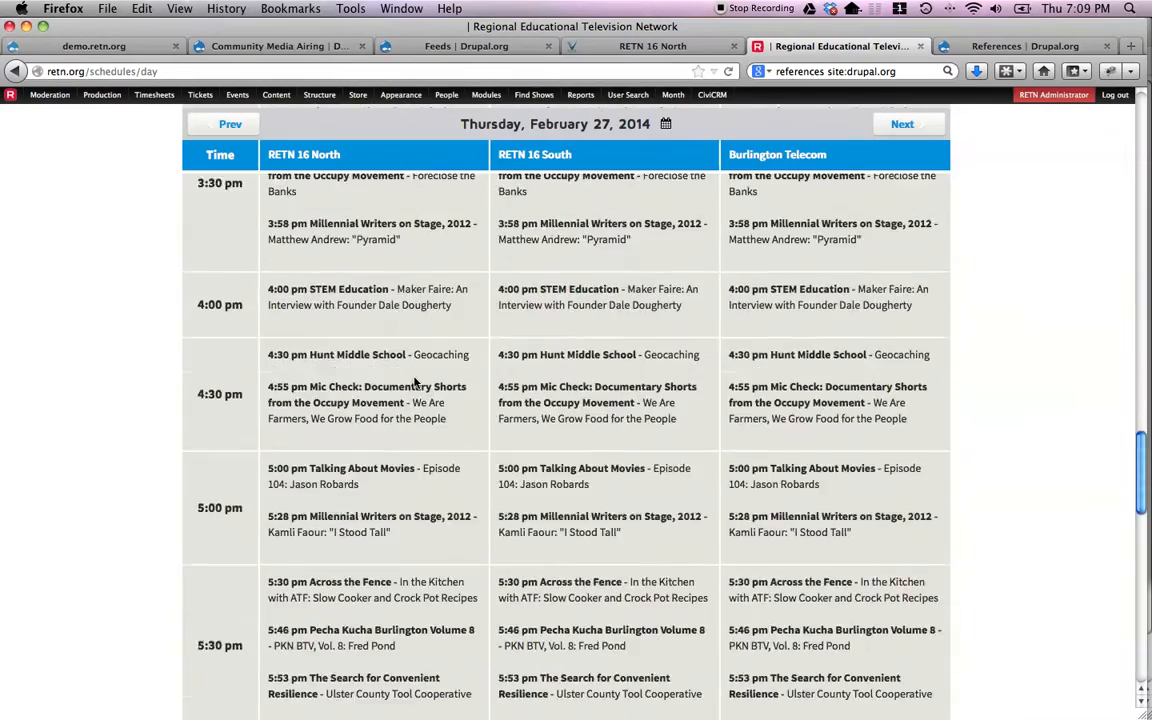
scroll(415, 382, down, 1)
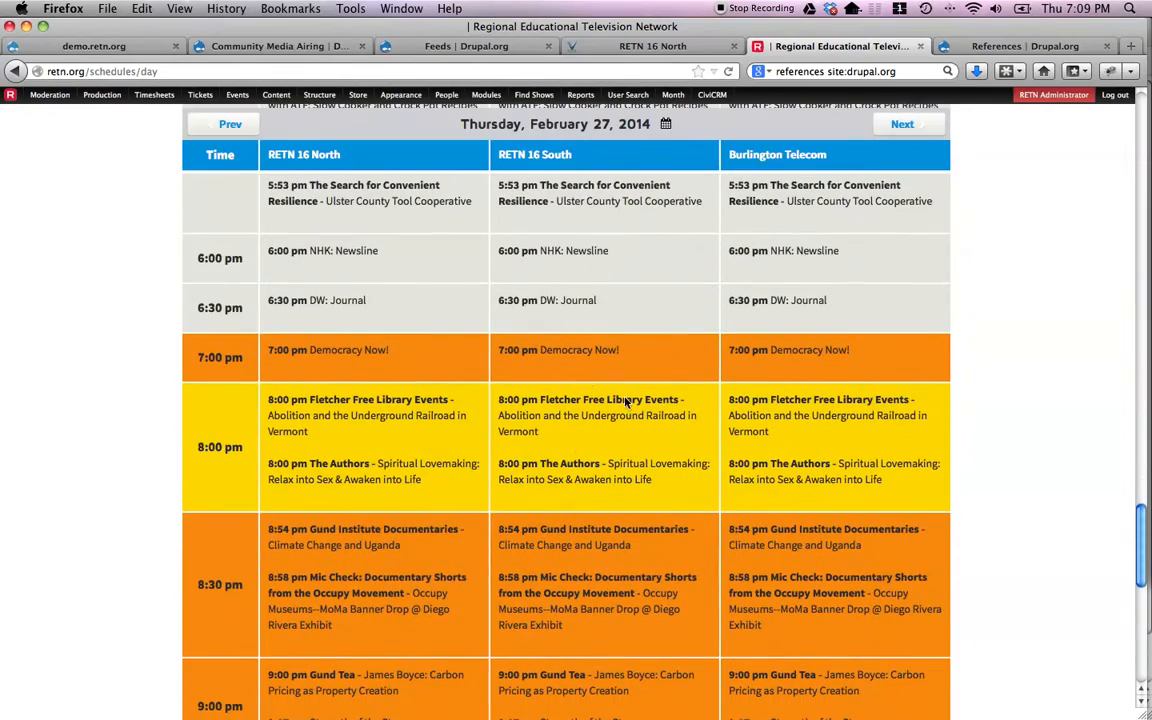
scroll(352, 603, down, 5)
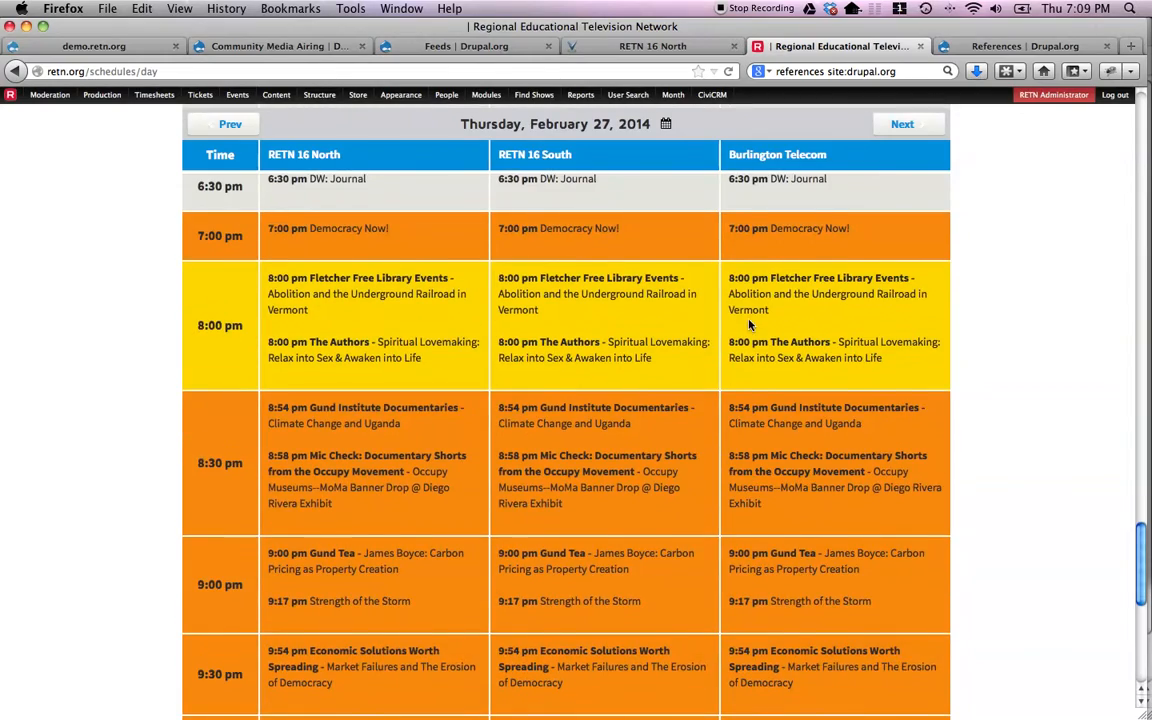
scroll(749, 324, down, 5)
scroll(749, 324, up, 15)
scroll(749, 324, up, 20)
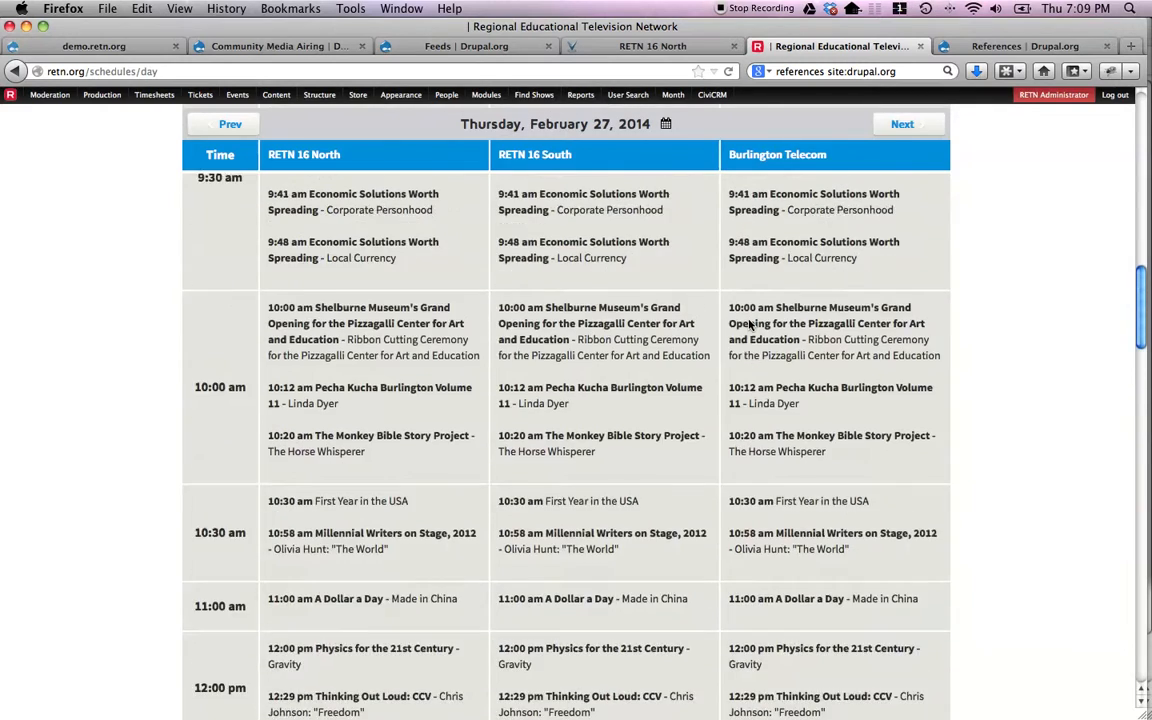
scroll(749, 324, up, 20)
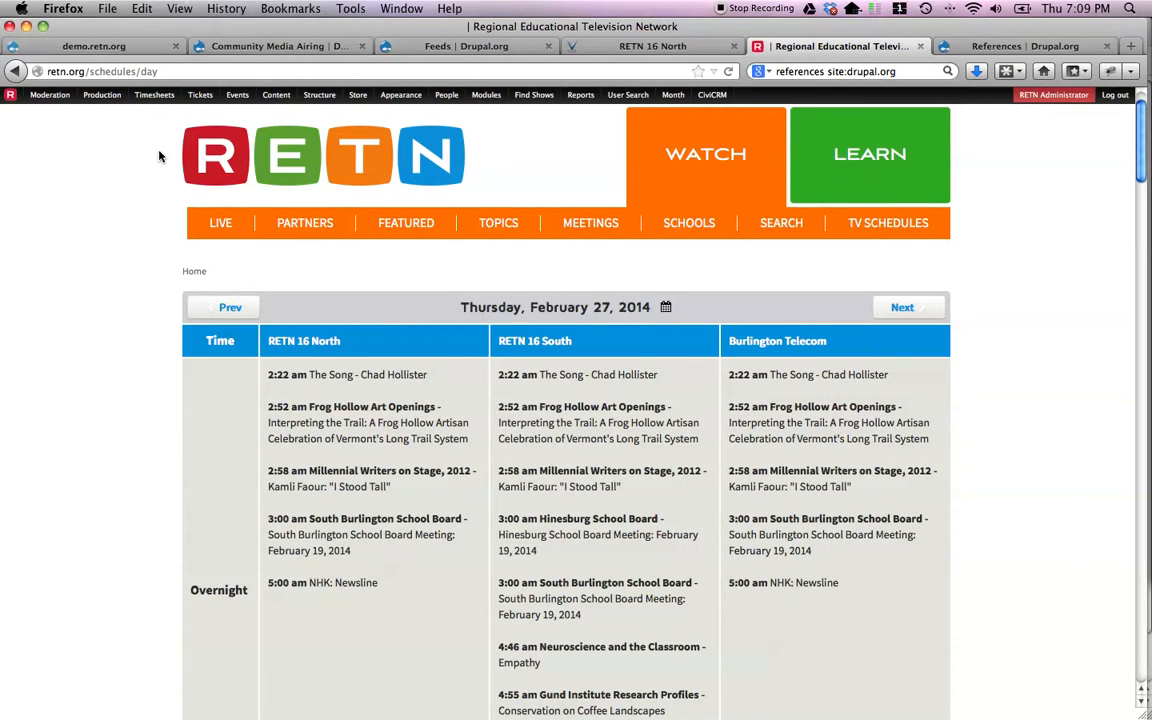
Step: Open the "Displaying a Schedule using Airings" documentation from the Community Media Airing project page
click(286, 46)
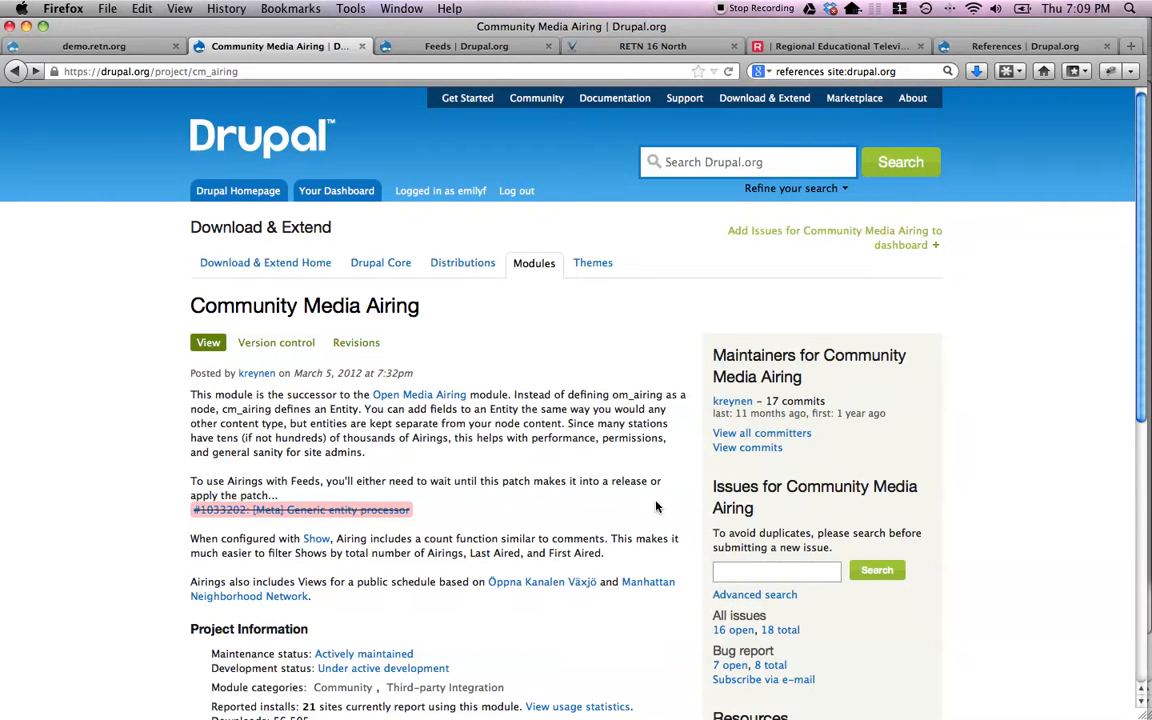
scroll(660, 511, down, 4)
click(755, 556)
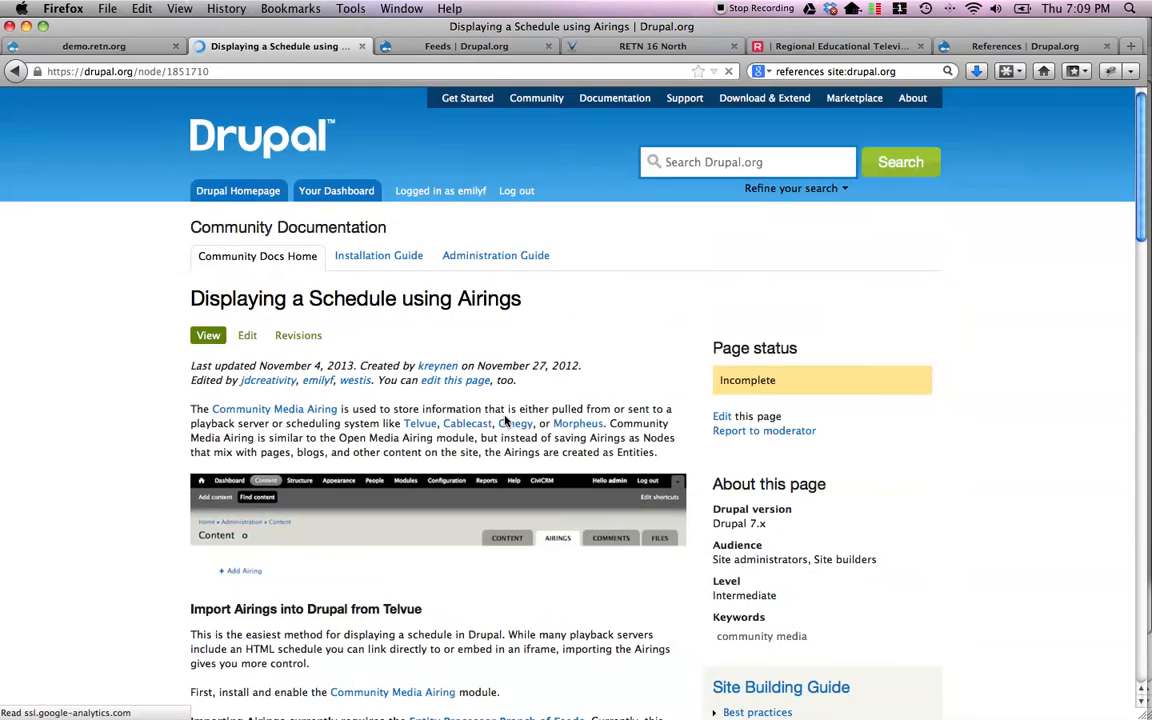
Step: Skim the airings guide, including the Telvue import instructions, feed mappings and timezone setting
scroll(455, 400, down, 4)
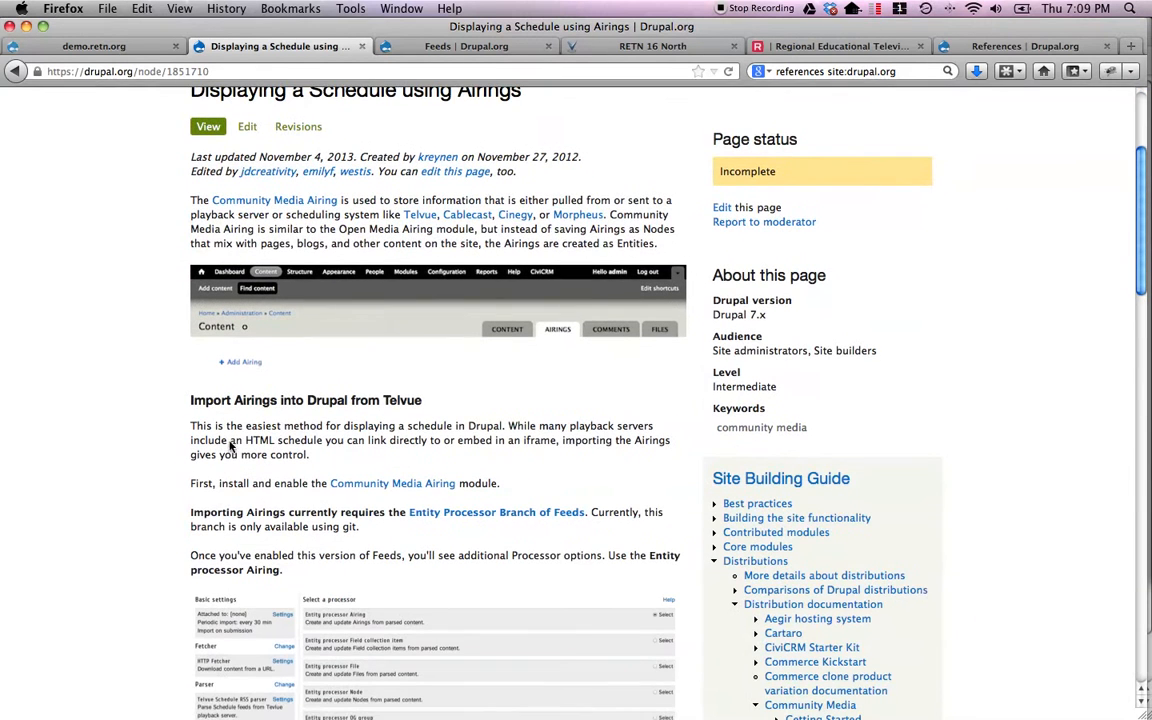
scroll(290, 440, down, 8)
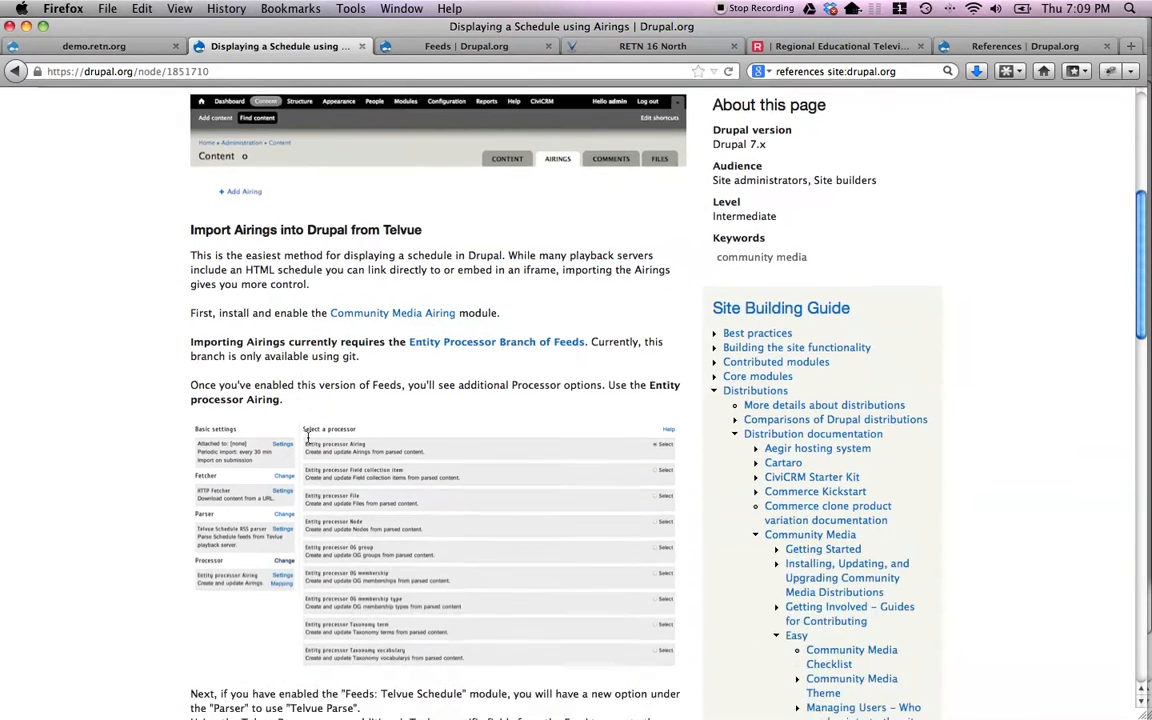
scroll(308, 437, down, 8)
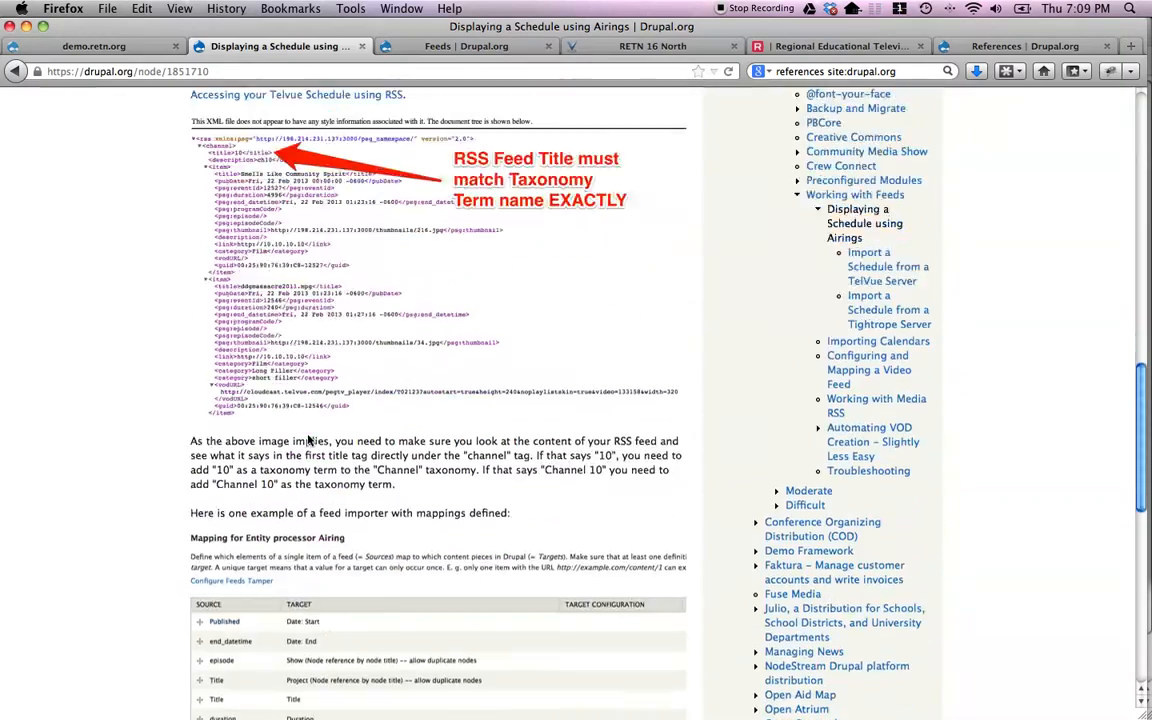
scroll(308, 437, down, 6)
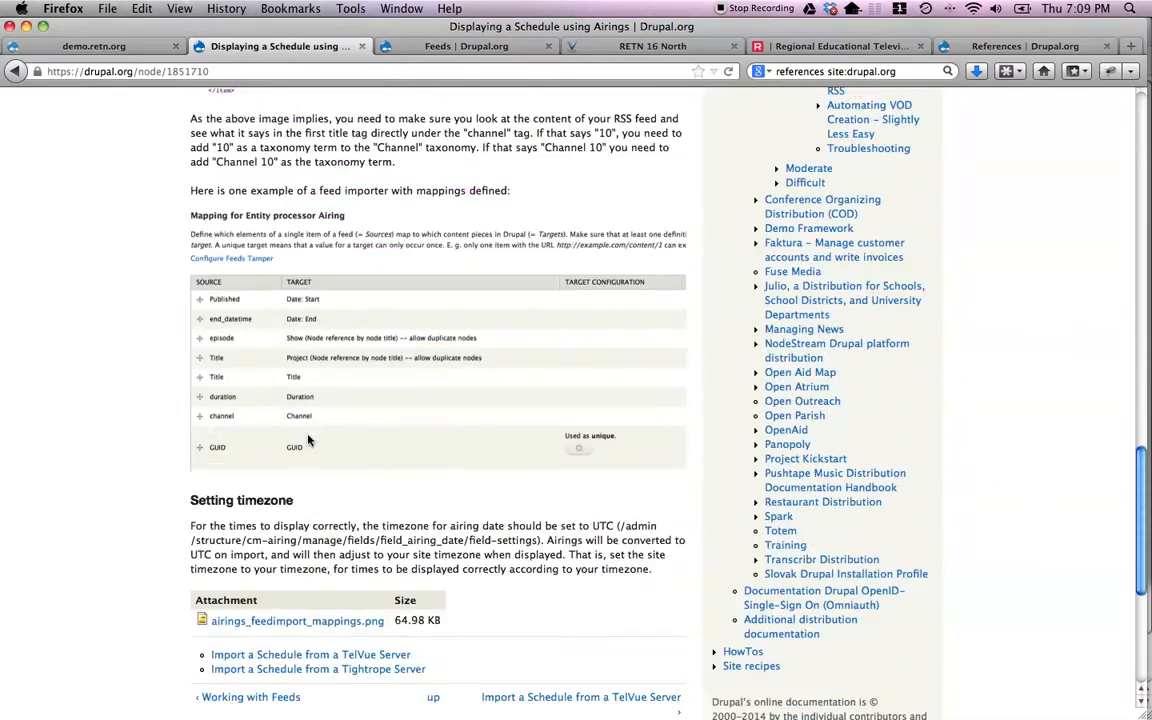
scroll(310, 440, up, 6)
scroll(310, 438, up, 20)
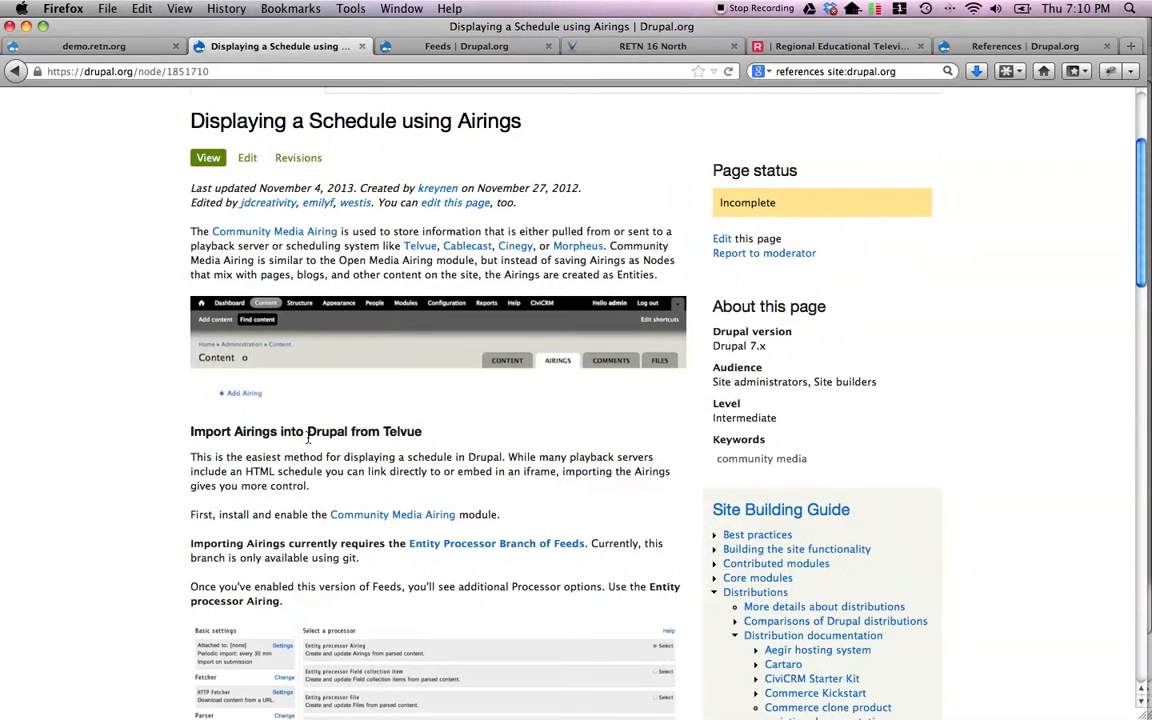
Step: Open the module list of demo.retn.org, limit it to the Community Media group and examine the Project and Show modules
click(88, 47)
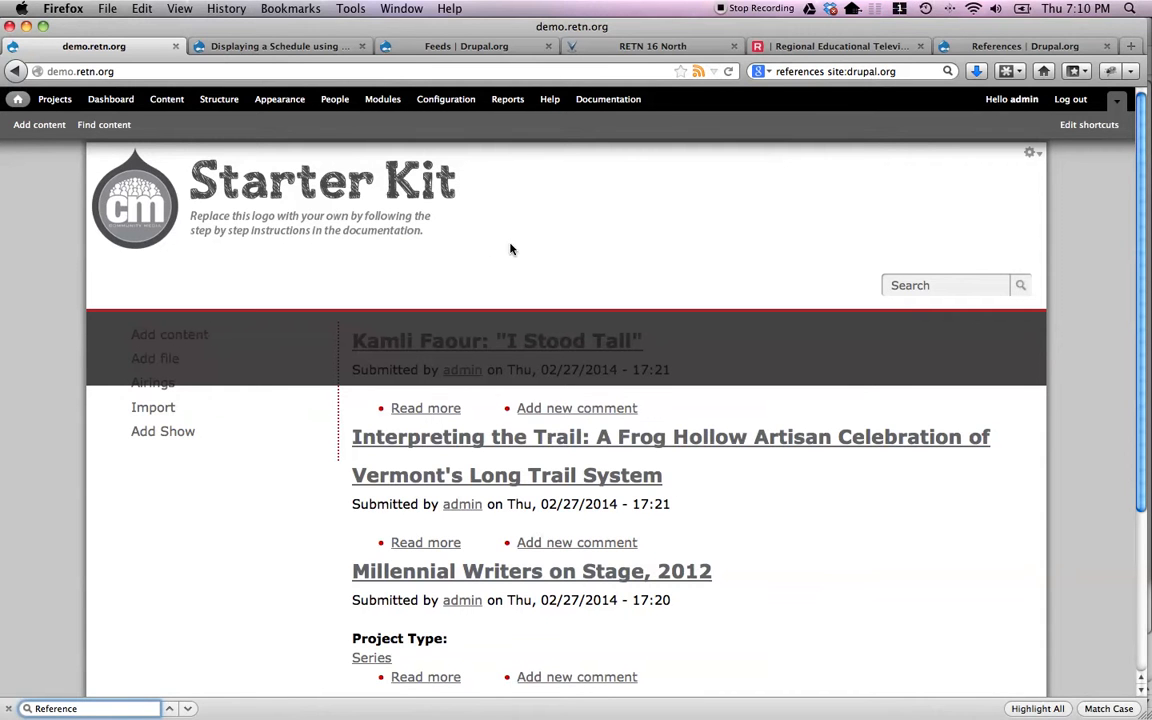
click(381, 99)
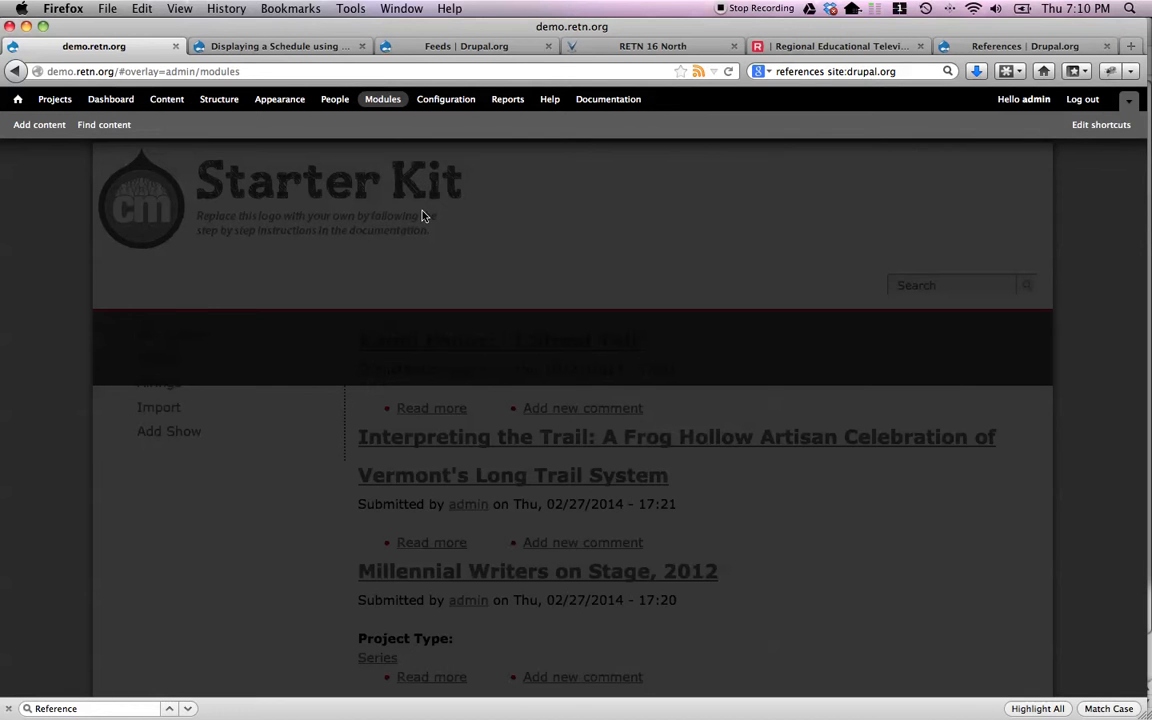
scroll(436, 230, down, 2)
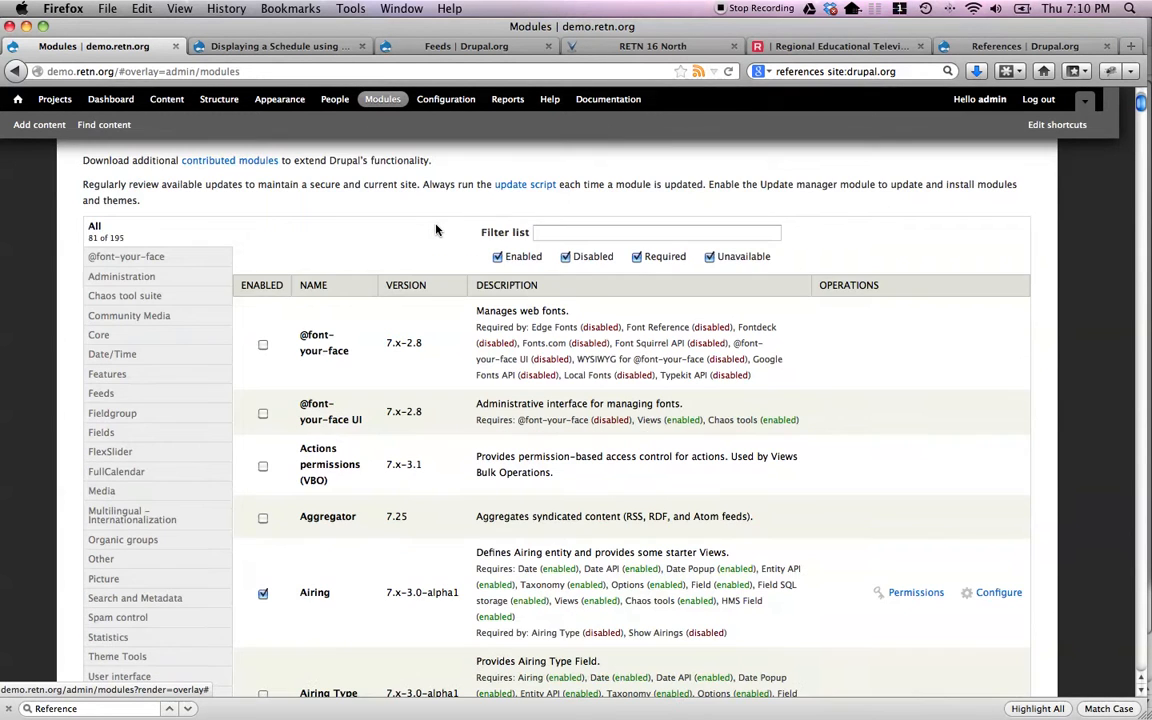
click(160, 316)
scroll(543, 371, down, 10)
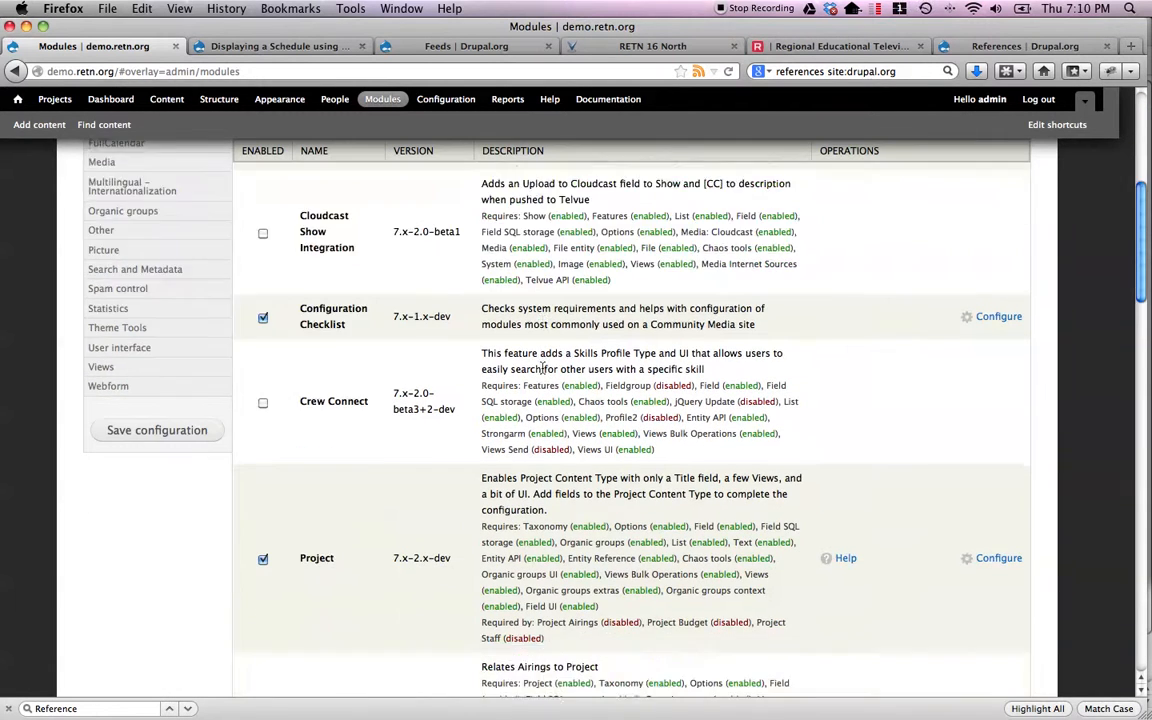
scroll(543, 371, down, 1)
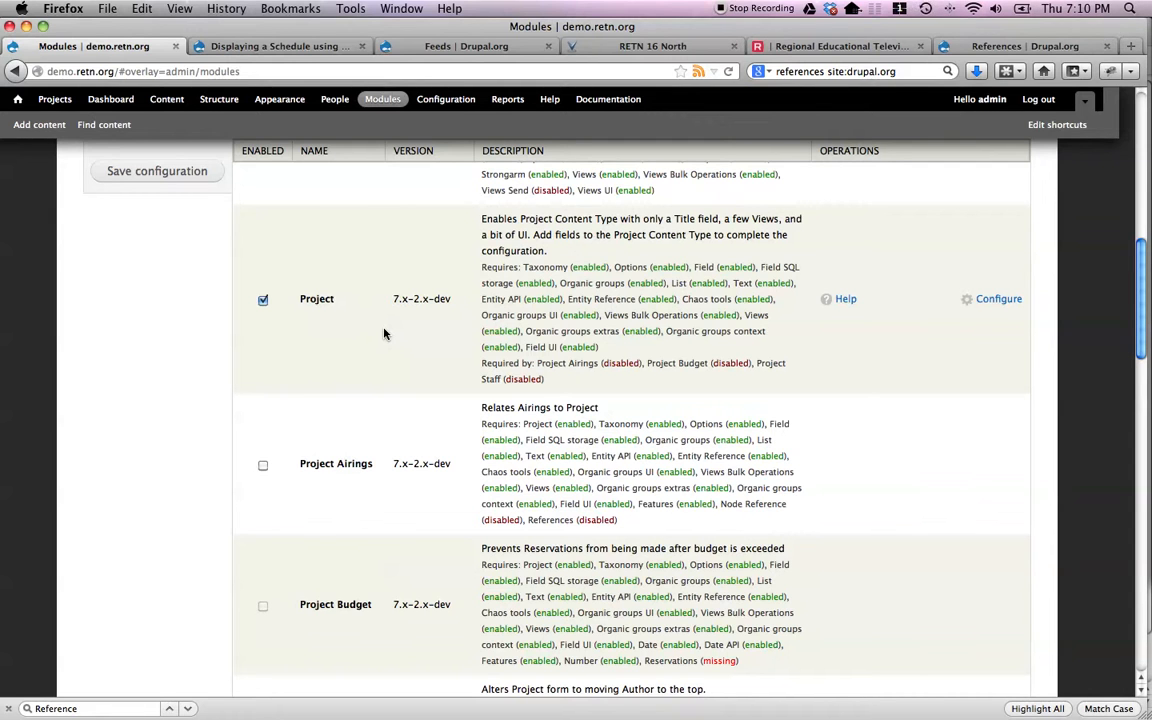
scroll(382, 327, down, 5)
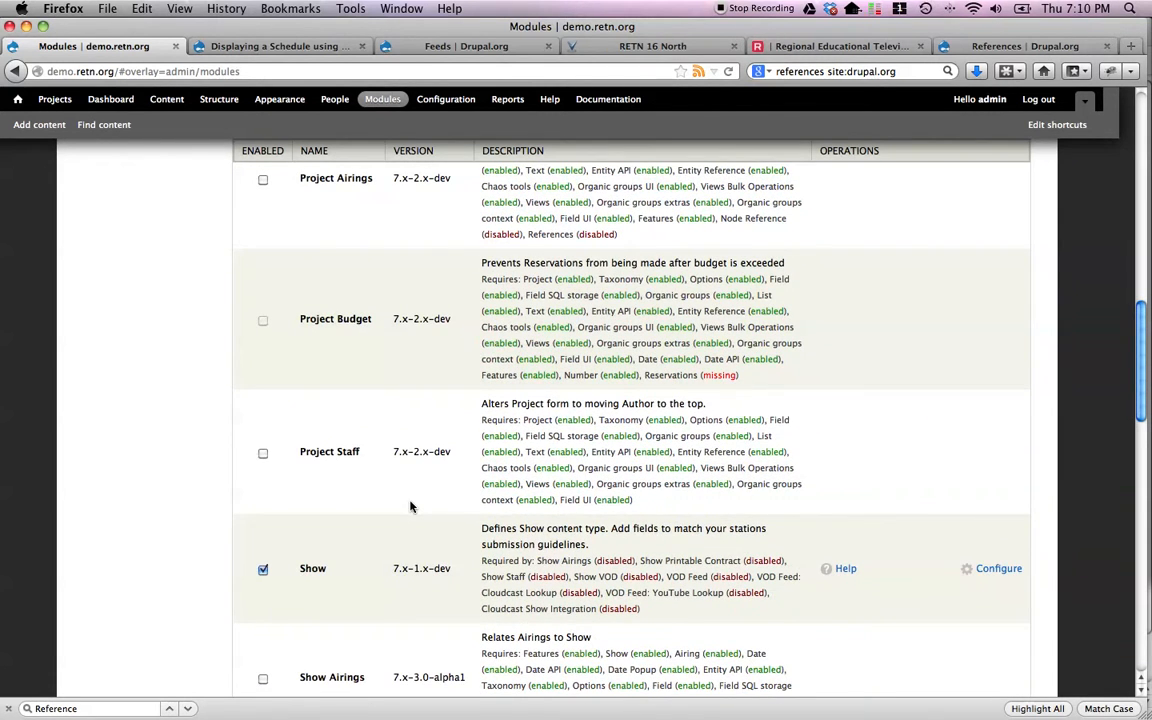
Step: Switch to Transmit and open the sites/all/modules folder of demo.retn.org on the server
mouse_move(22, 364)
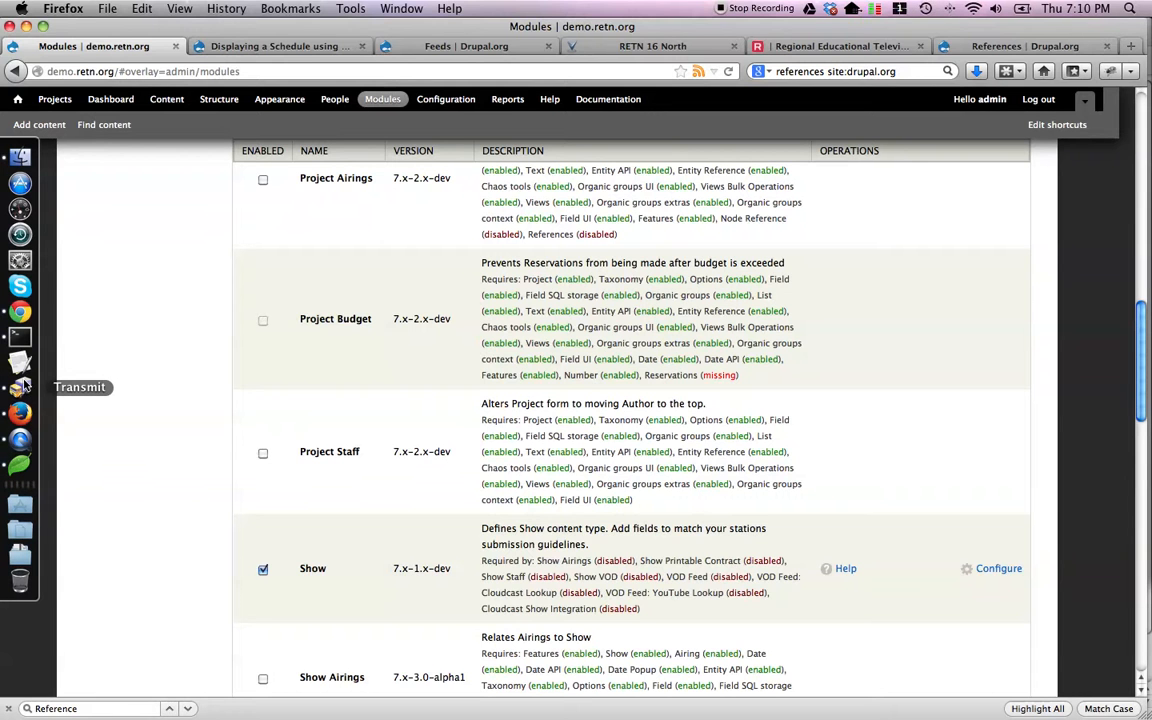
click(21, 388)
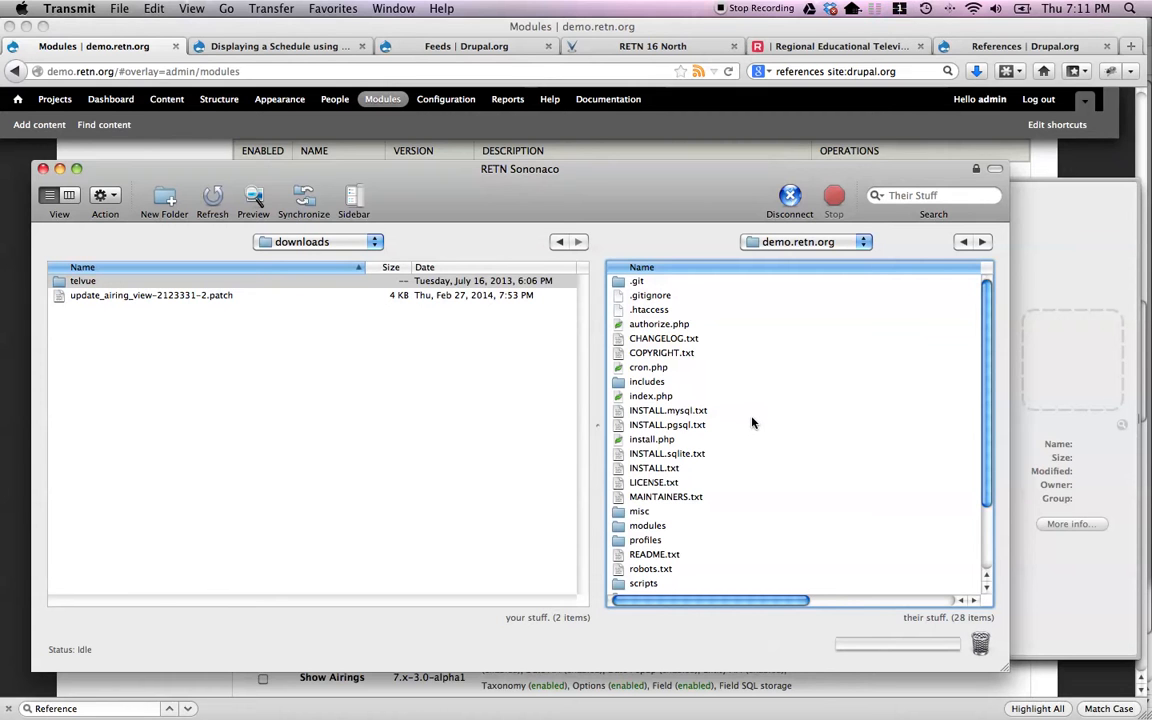
scroll(752, 422, down, 3)
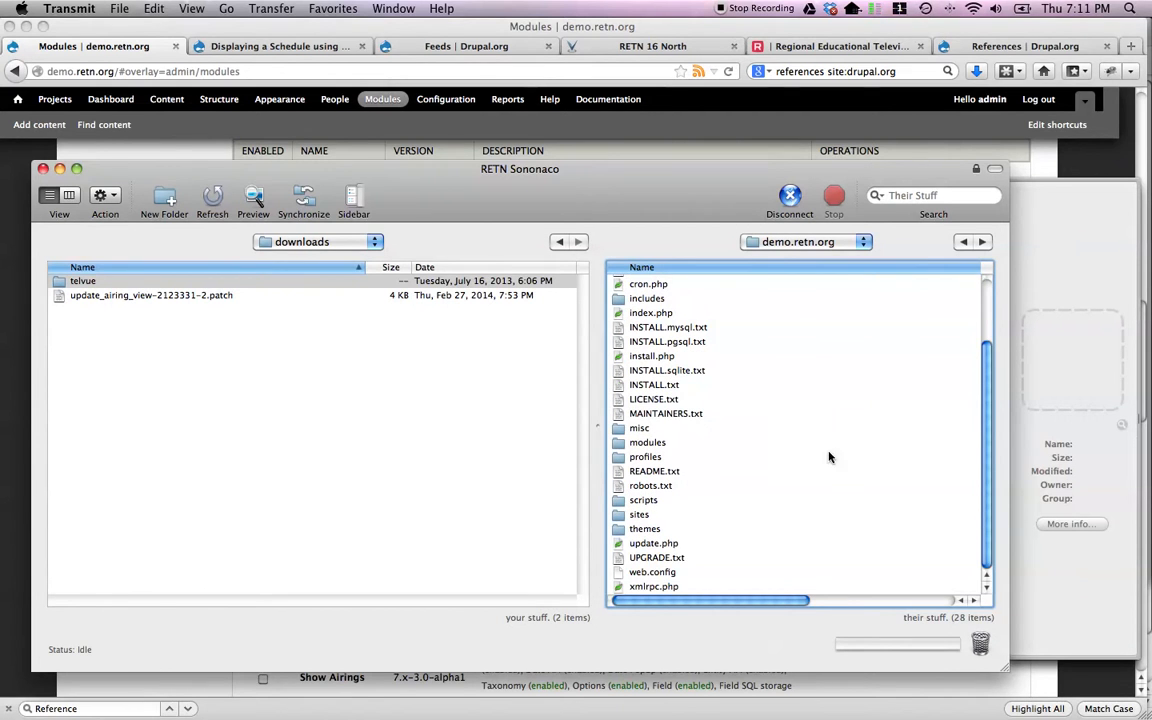
double_click(643, 514)
double_click(636, 281)
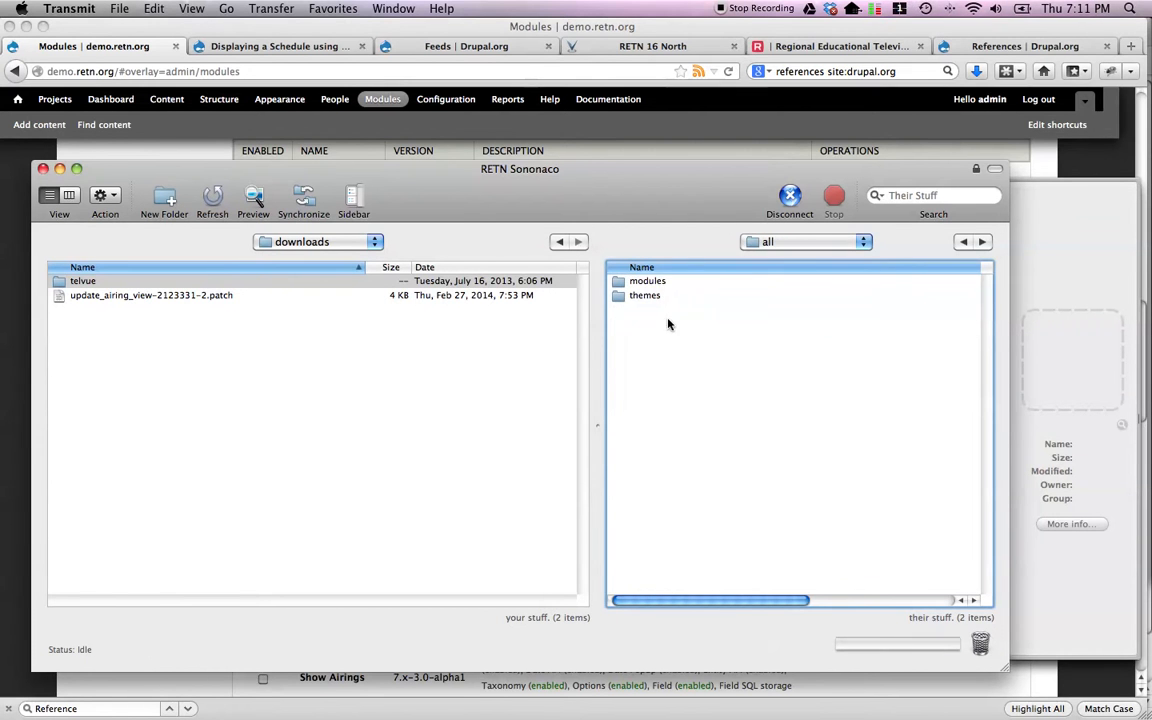
double_click(657, 284)
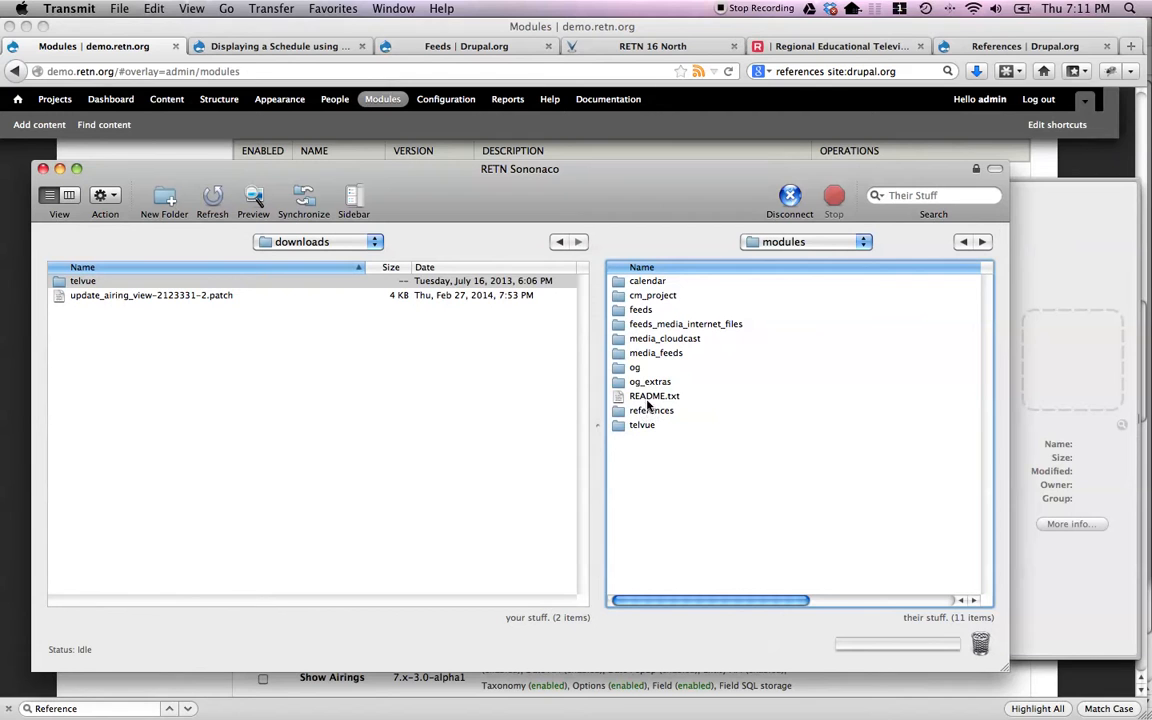
Step: Point out the cm_project, og, telvue and feeds folders among the server's installed modules
click(641, 296)
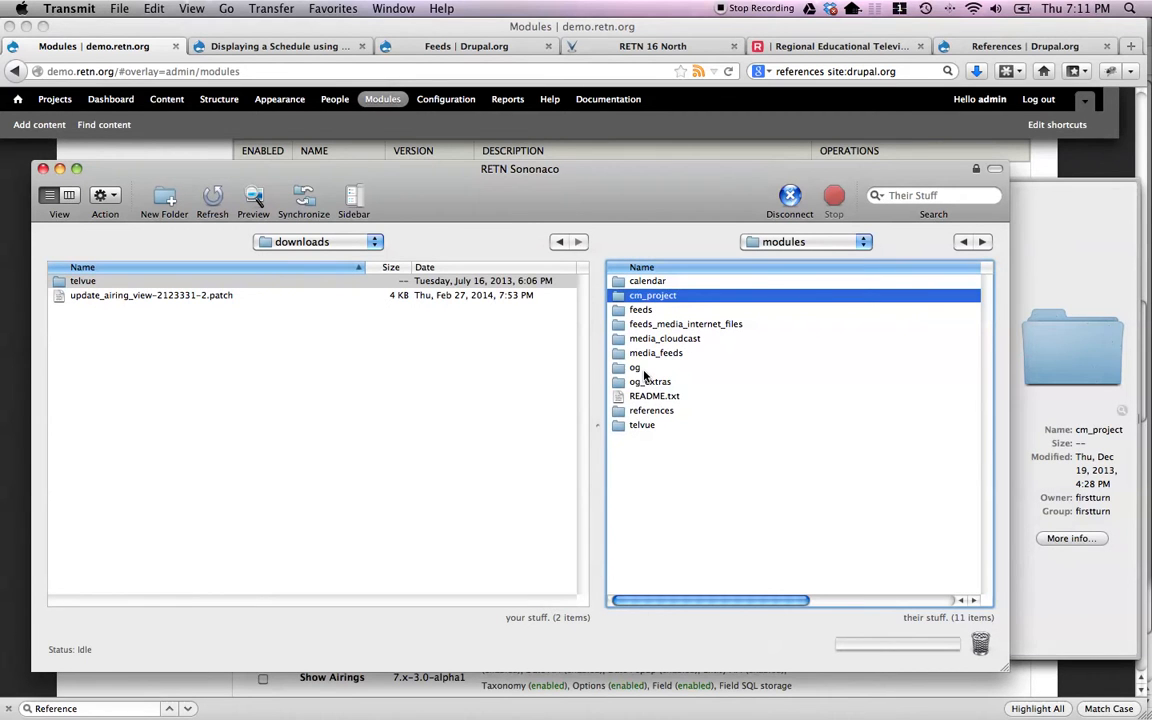
click(645, 372)
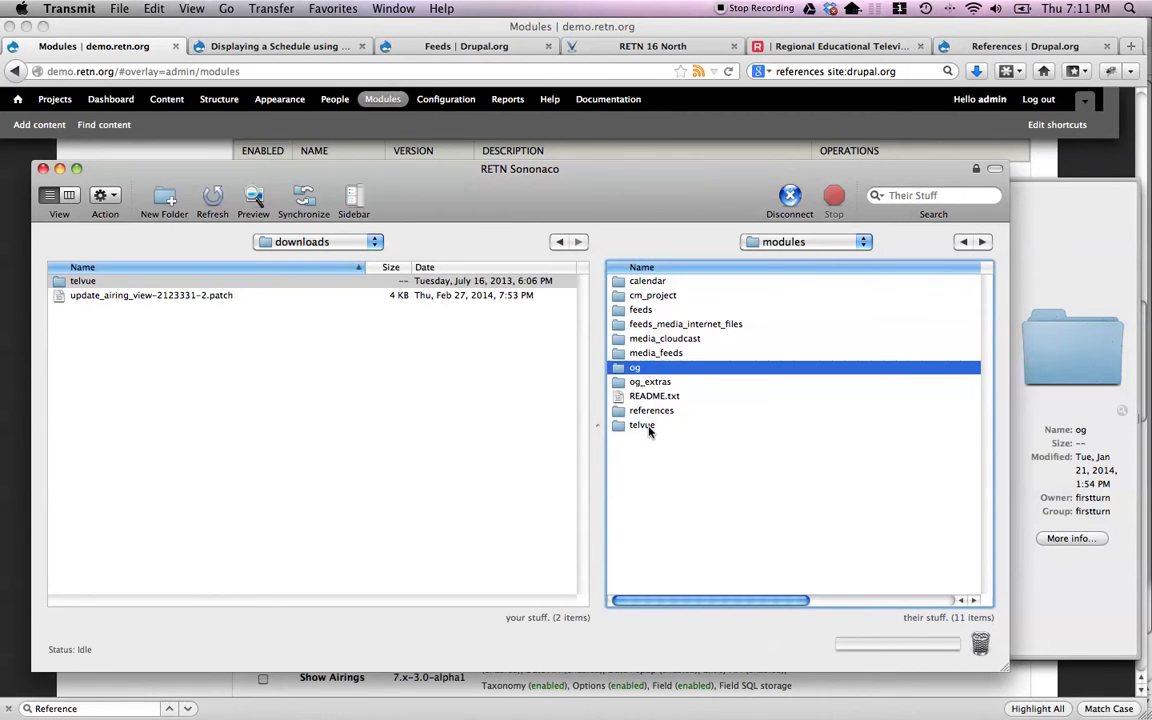
click(648, 428)
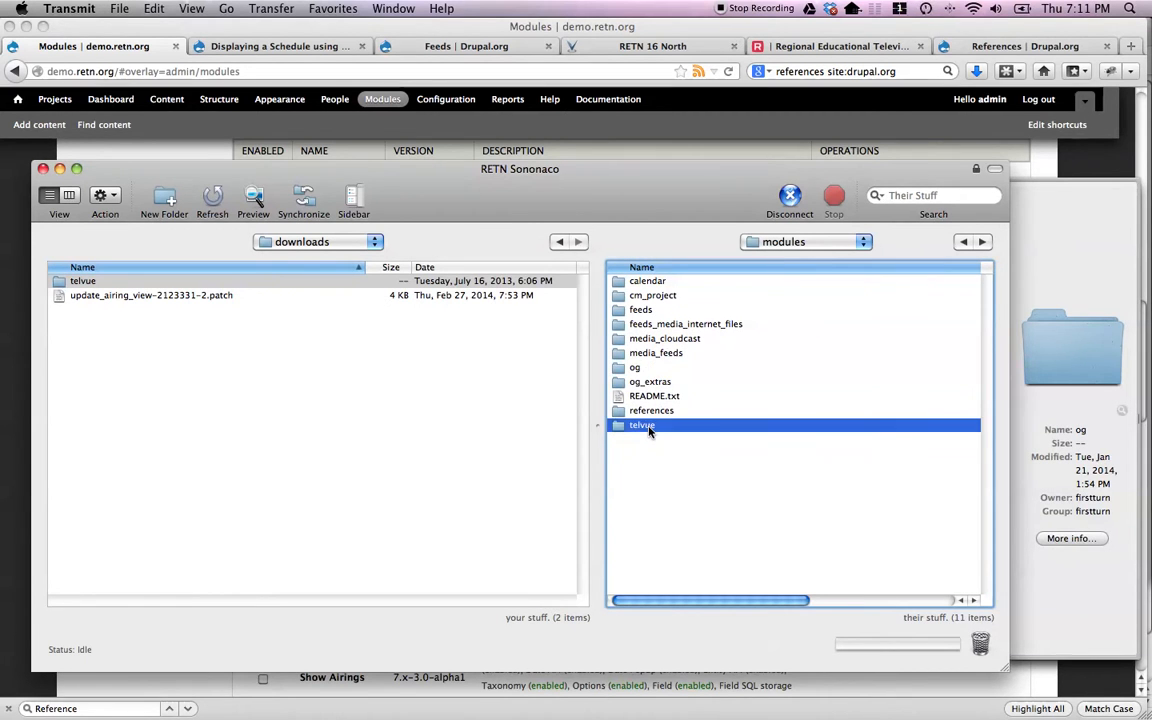
click(639, 312)
Step: Switch back to Firefox and review the Feeds project page on Drupal.org down to its available releases
click(481, 33)
click(490, 47)
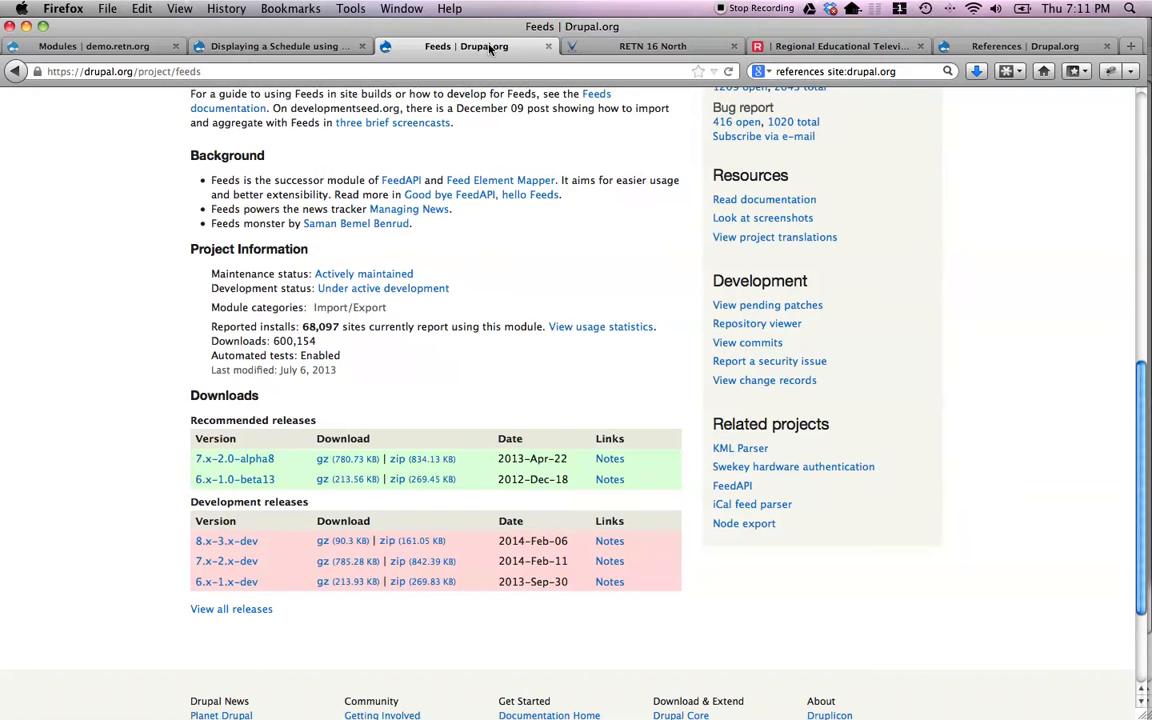
scroll(465, 303, up, 10)
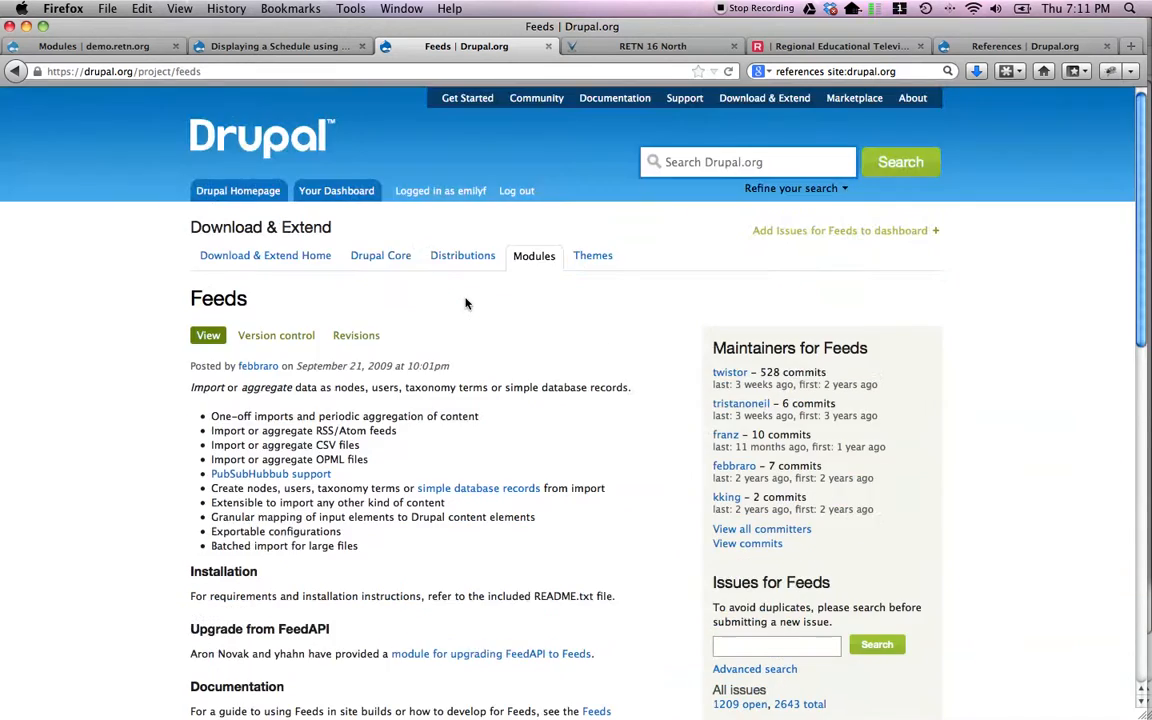
scroll(465, 303, down, 5)
scroll(465, 303, down, 2)
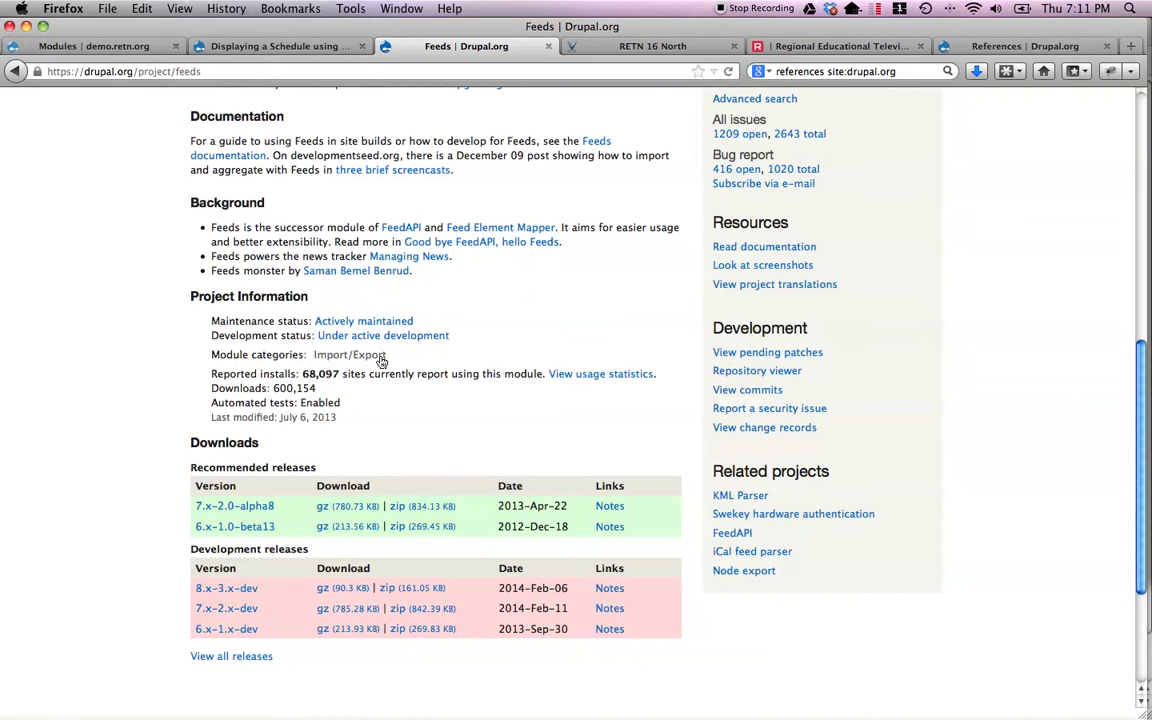
Step: Search drupal.org for telvue and review the Telvue project page down to its available releases
click(823, 72)
double_click(823, 72)
key(BackSpace)
text(telvue)
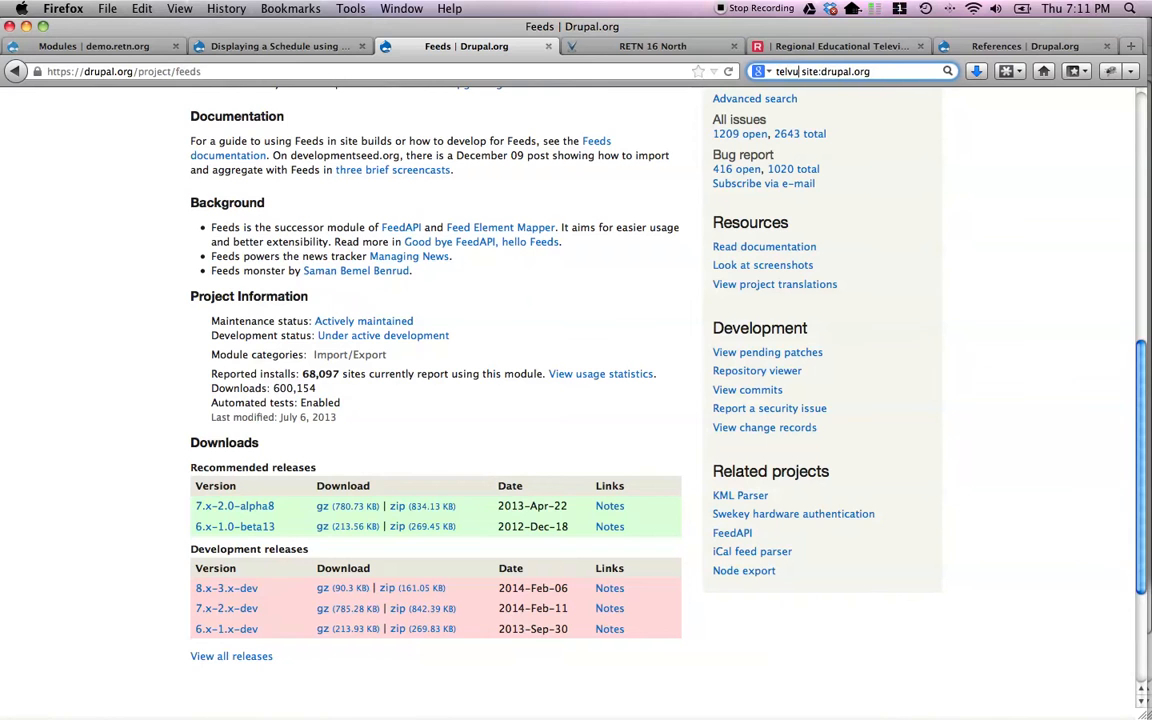
key(Return)
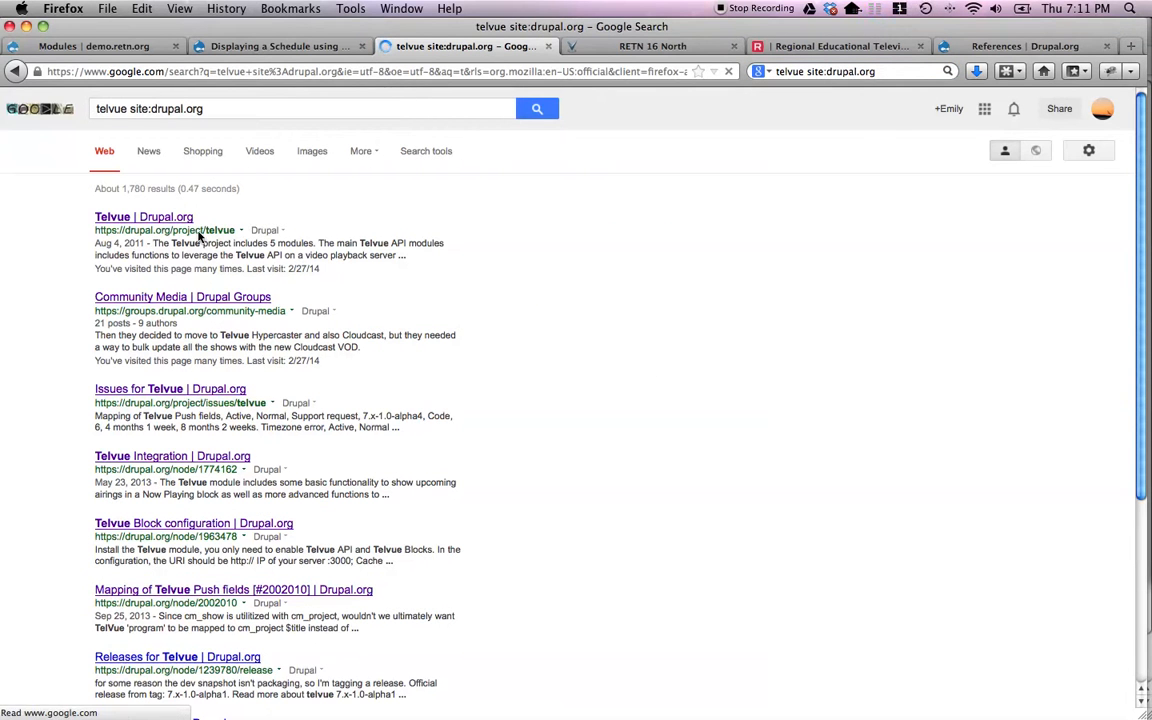
click(165, 219)
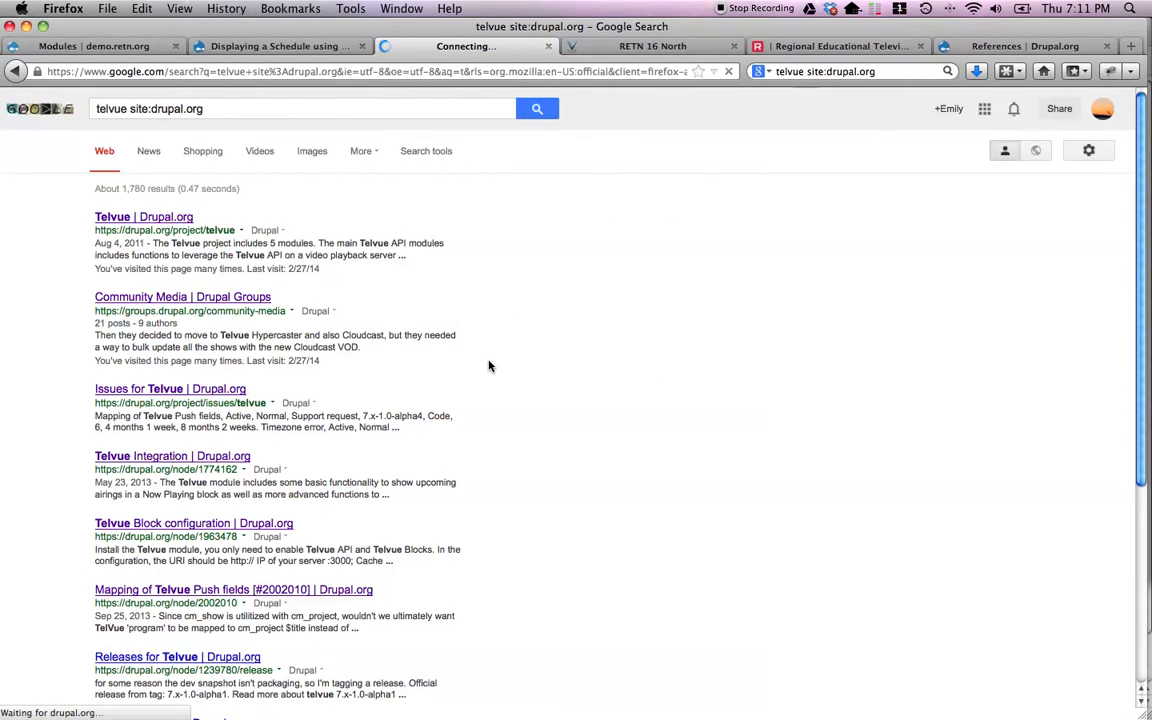
scroll(450, 390, down, 10)
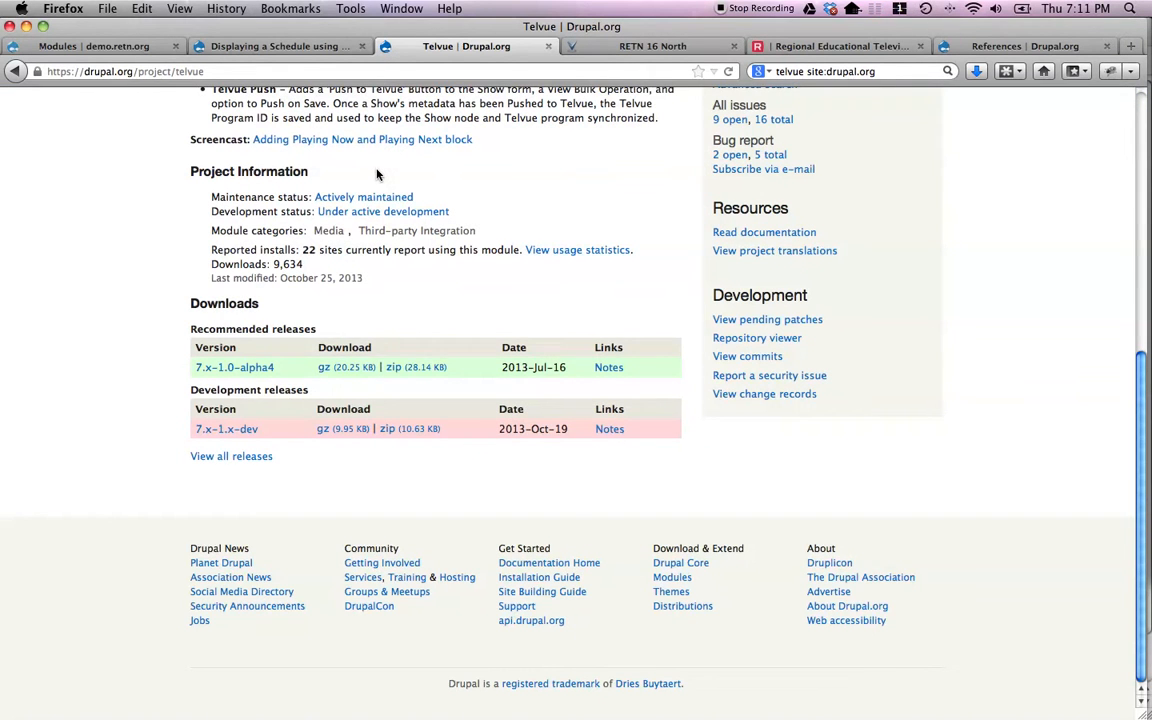
Step: Switch to Transmit and point out the references and calendar folders among the server's modules
key(super+Tab)
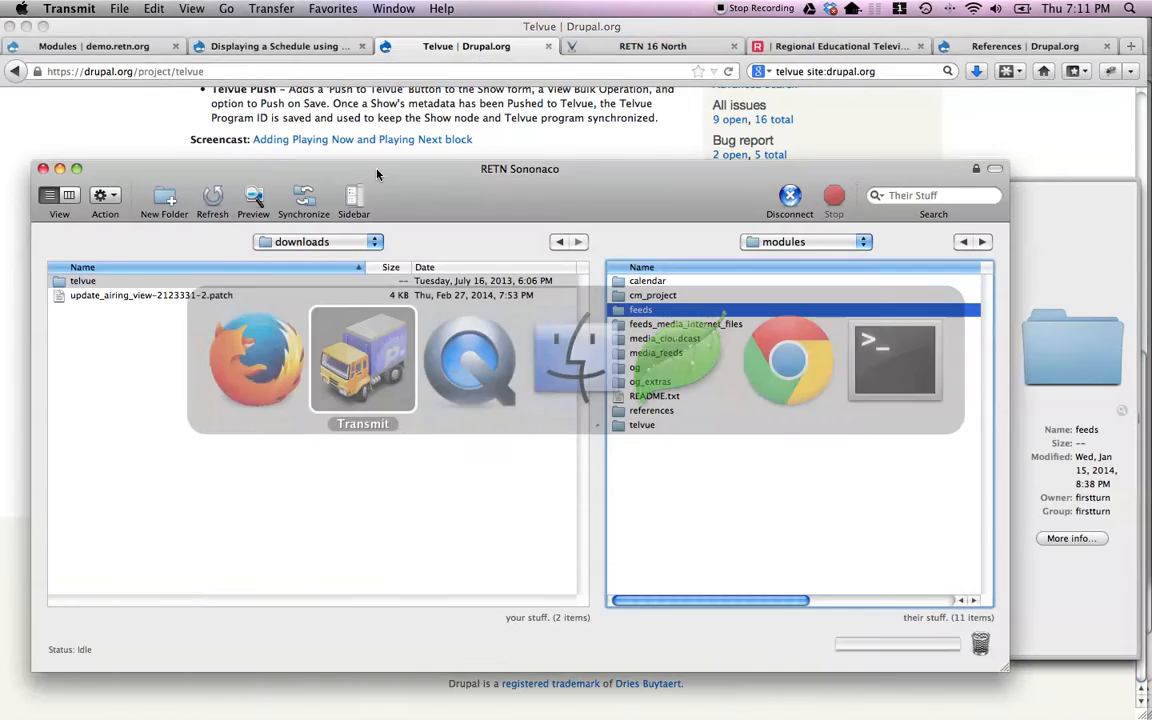
click(658, 411)
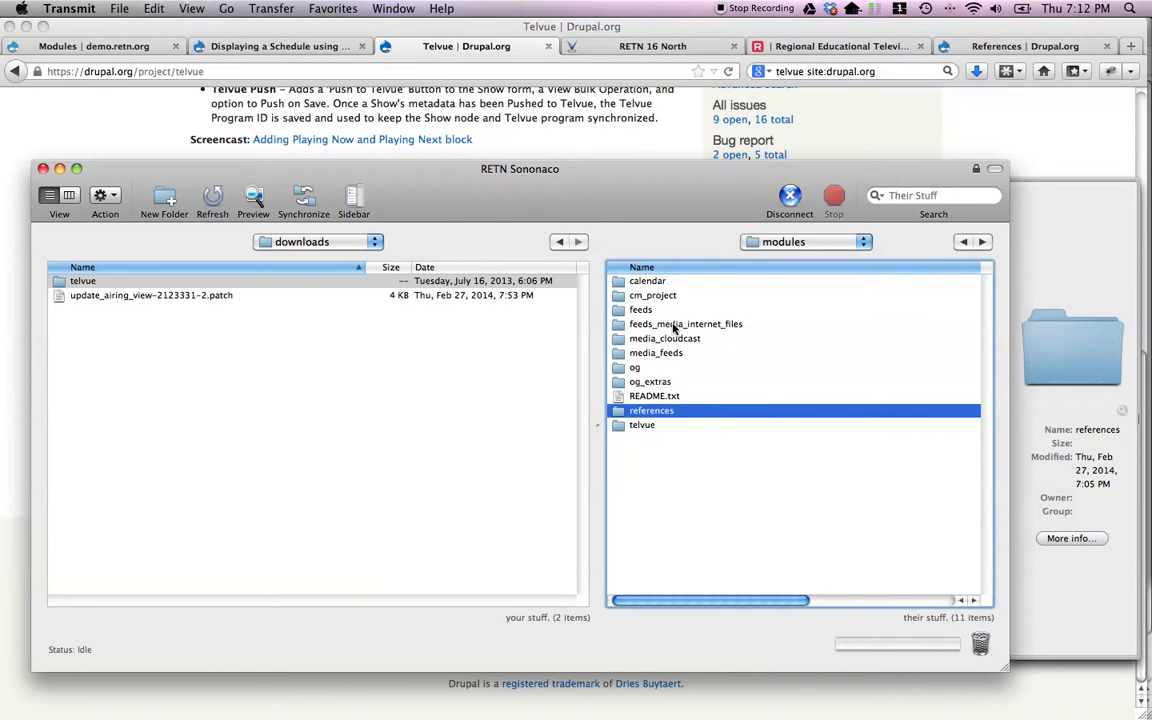
click(637, 282)
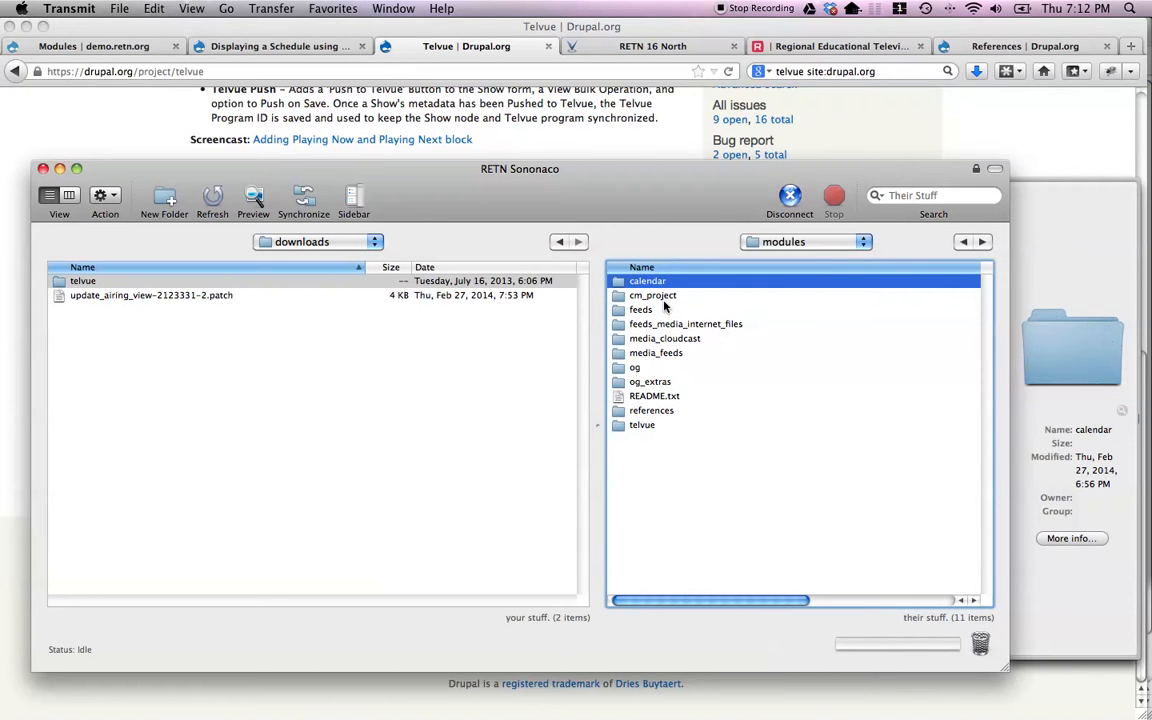
Step: Switch back to Firefox and examine the Community Media modules of demo.retn.org, including Project Airings, Show Airings and Airing
click(311, 120)
click(105, 40)
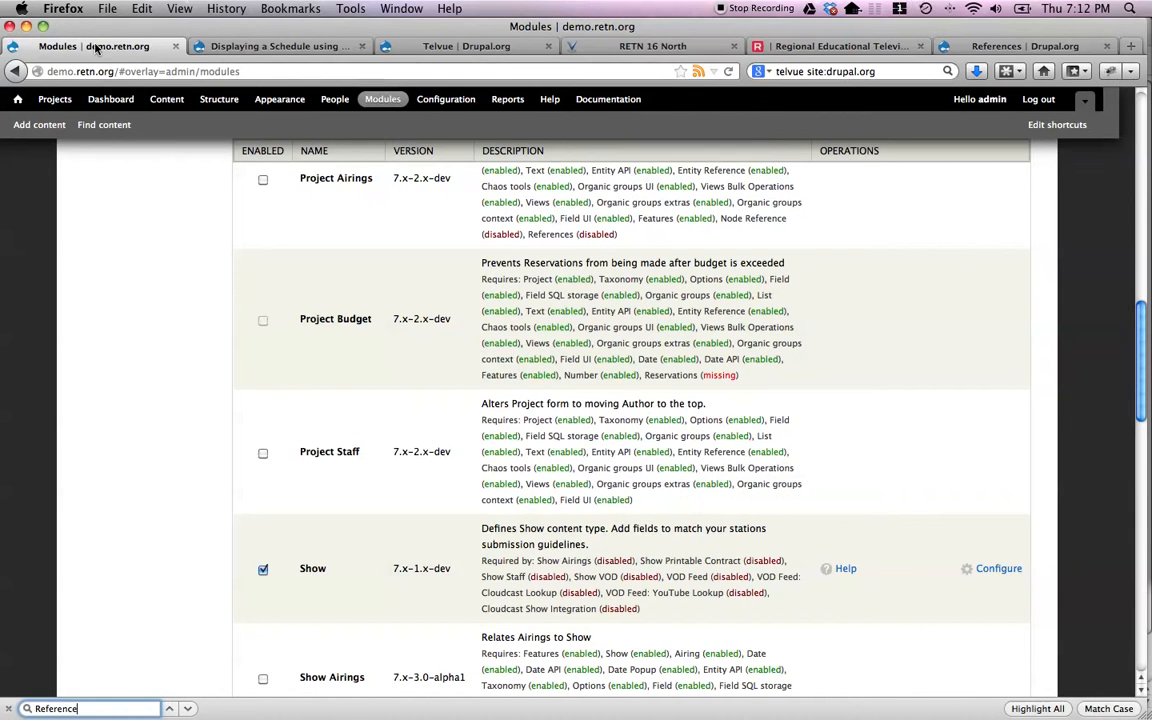
scroll(408, 333, up, 3)
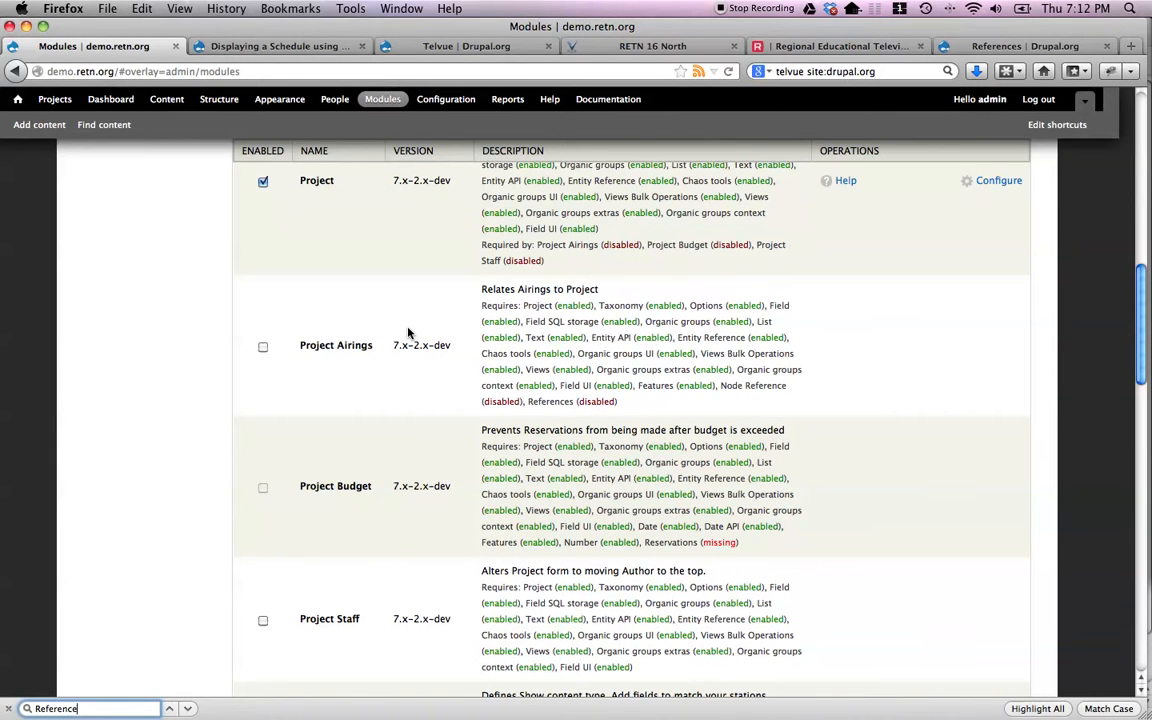
scroll(390, 320, up, 1)
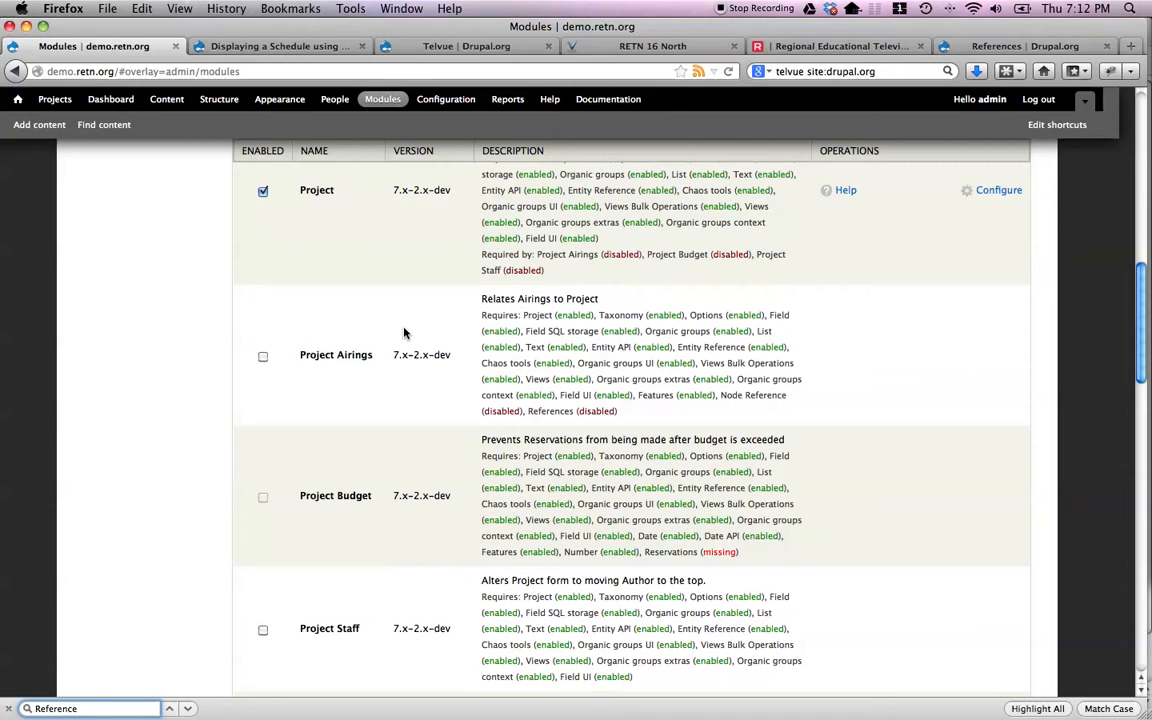
scroll(337, 285, down, 5)
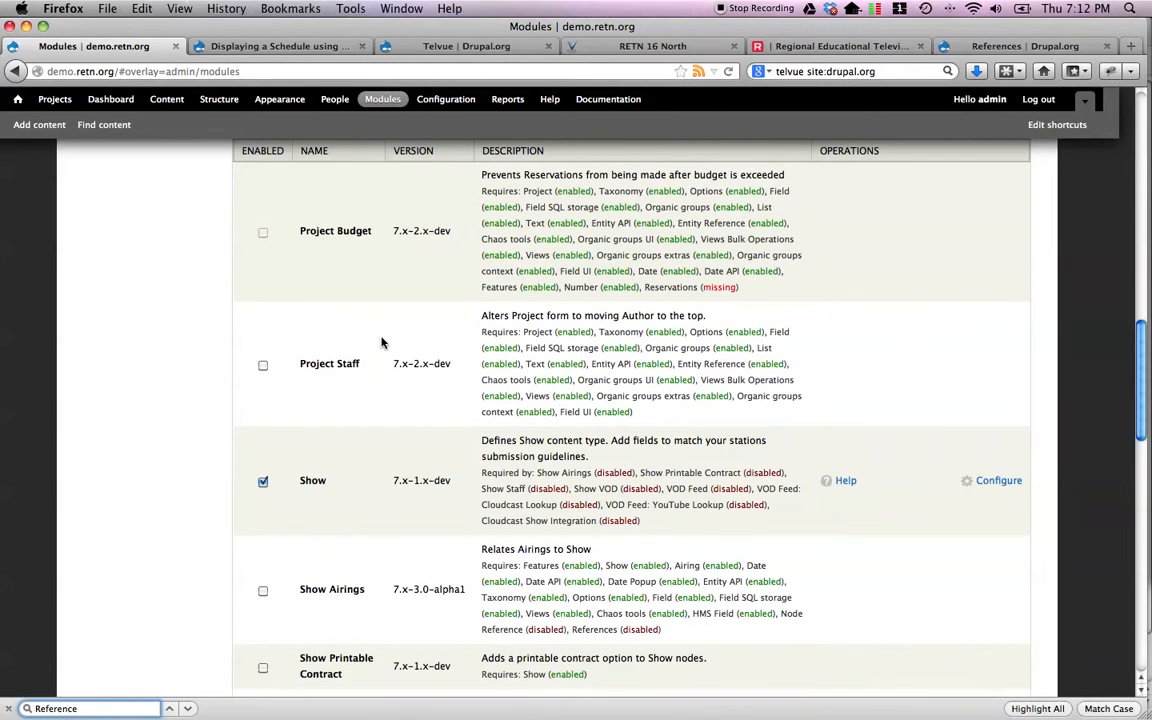
scroll(436, 468, up, 3)
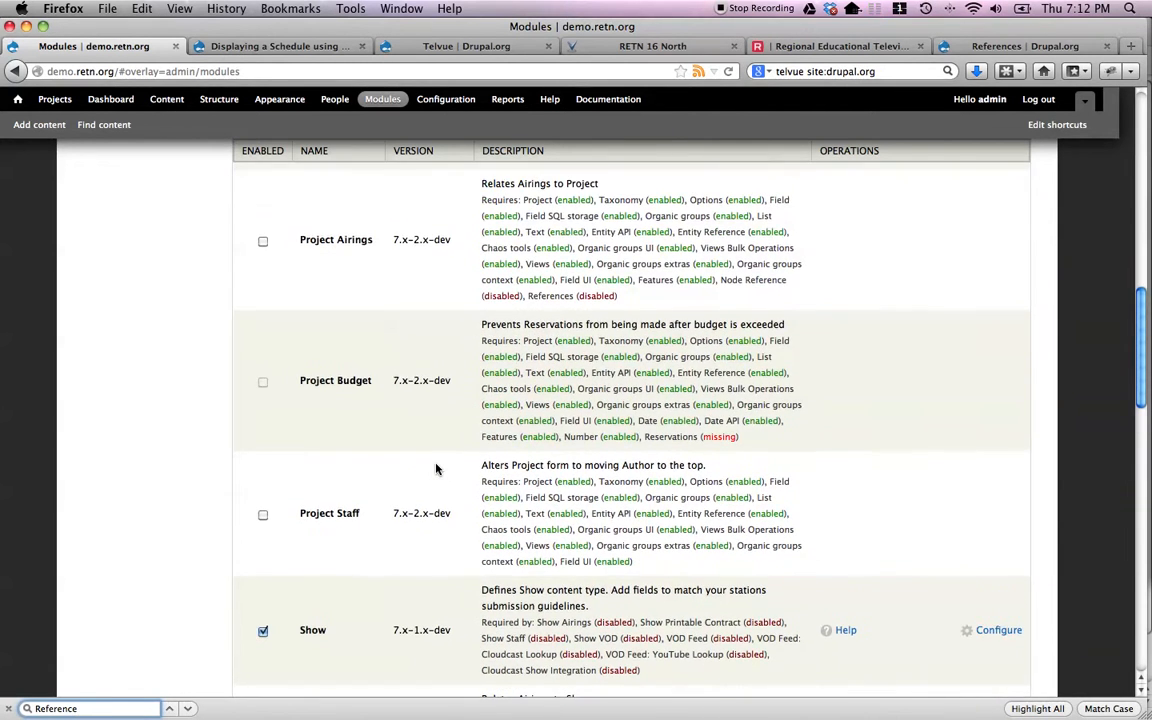
scroll(436, 468, up, 3)
scroll(436, 468, up, 10)
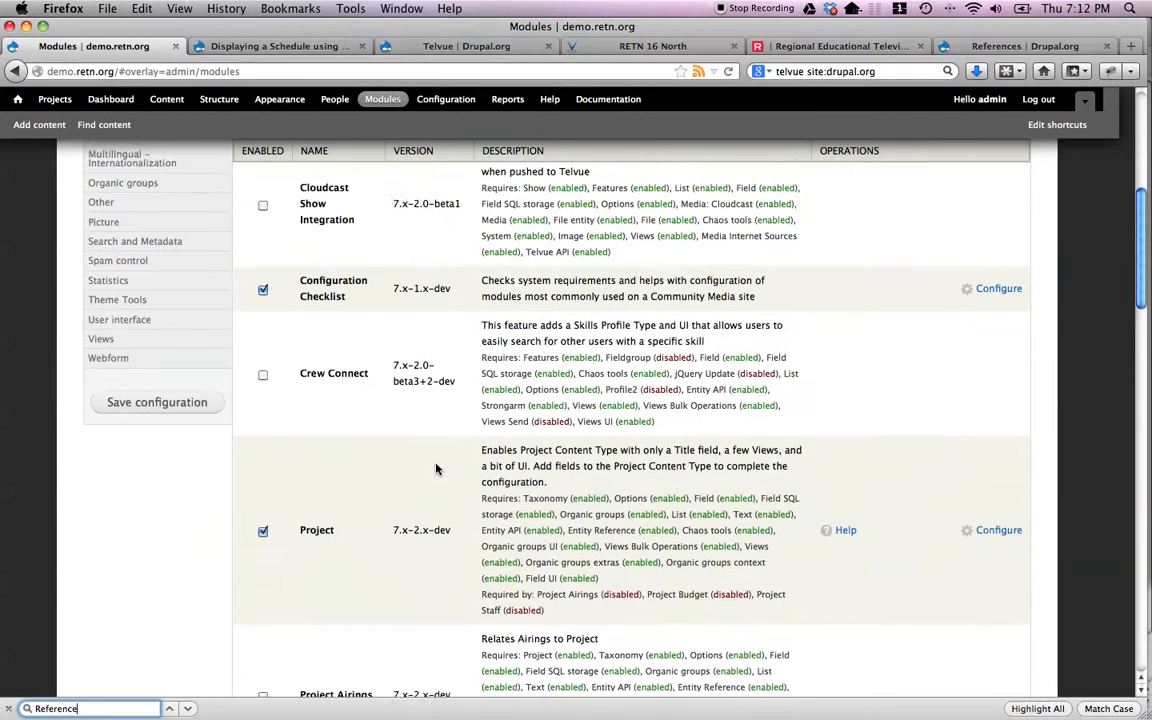
scroll(436, 468, up, 1)
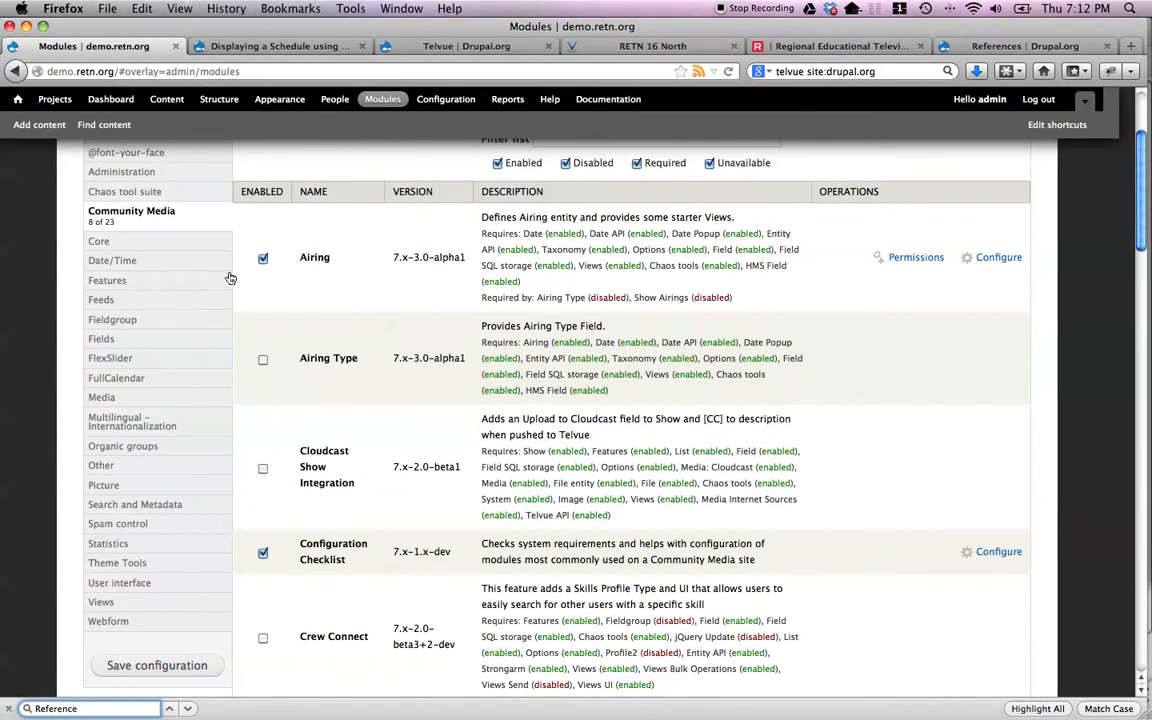
Step: Limit the module list to the Feeds group and examine its modules down to Feeds: Telvue Schedule and Media Feeds
click(182, 305)
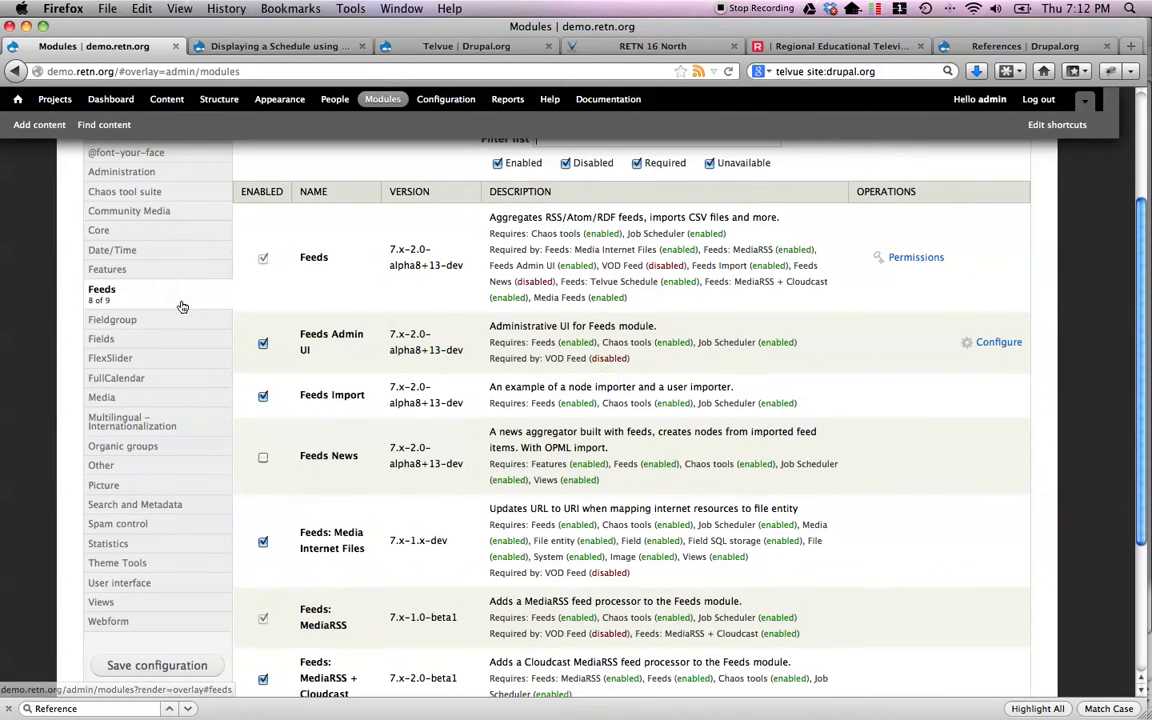
scroll(305, 270, up, 2)
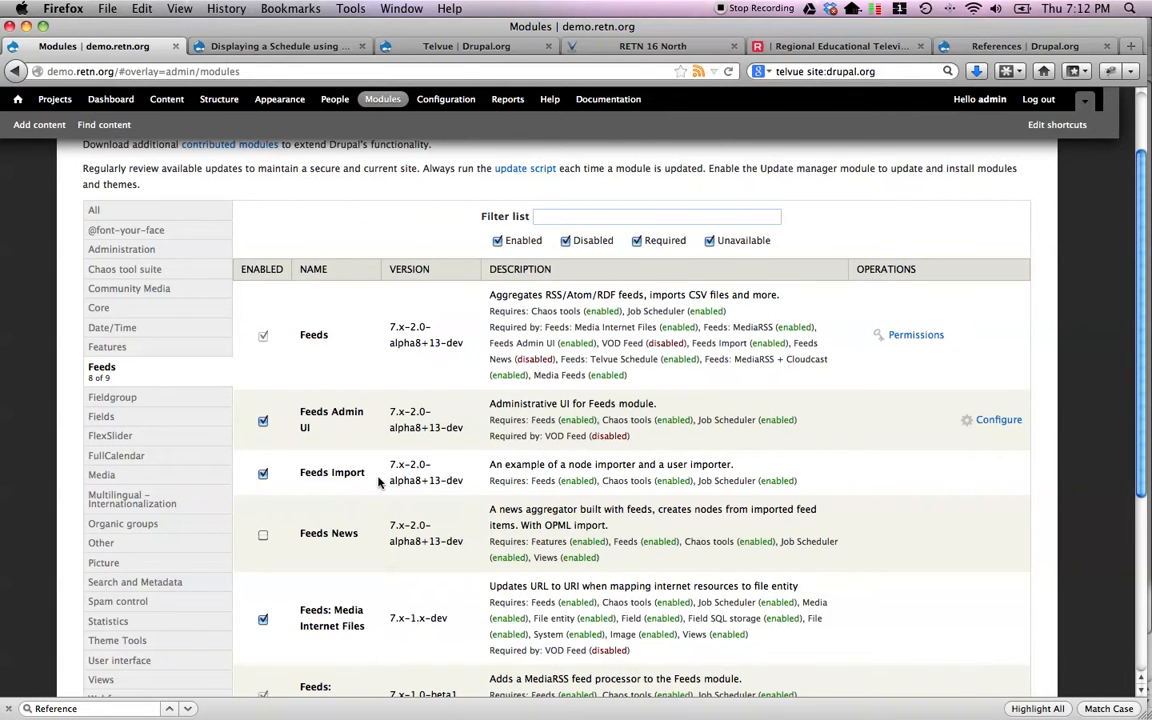
scroll(378, 482, down, 6)
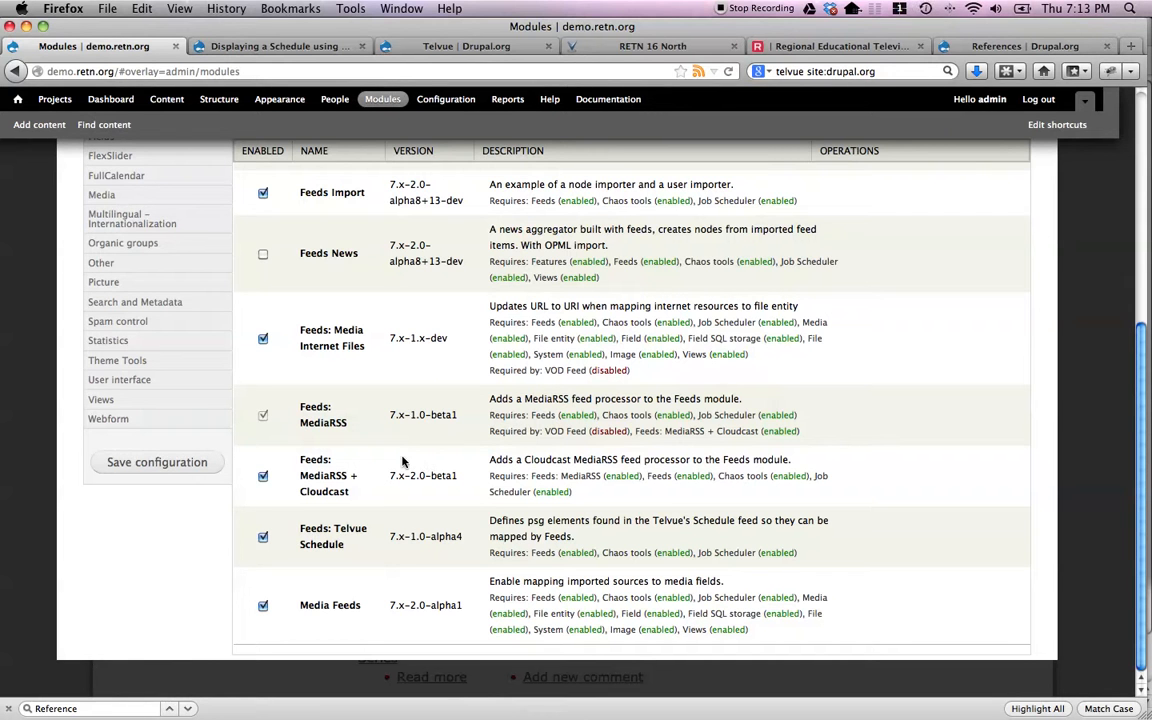
scroll(404, 460, up, 3)
scroll(404, 460, up, 4)
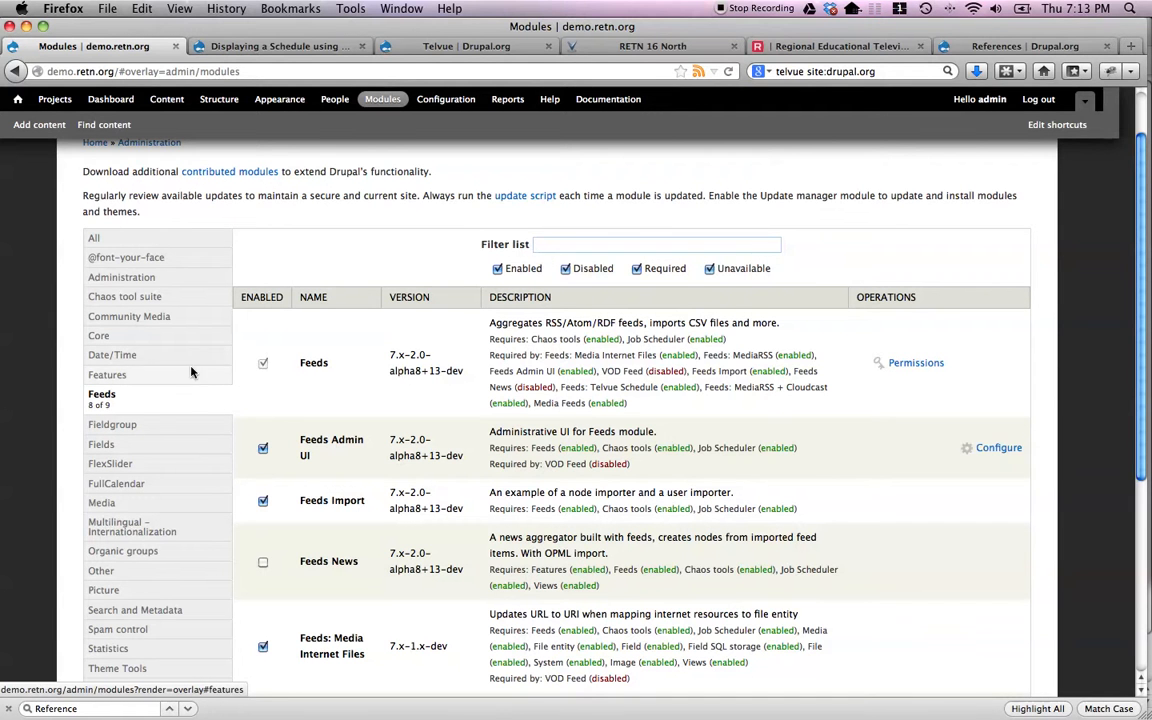
Step: Open the Airing module's configuration from the Community Media group and examine the field settings of its Date field
click(166, 318)
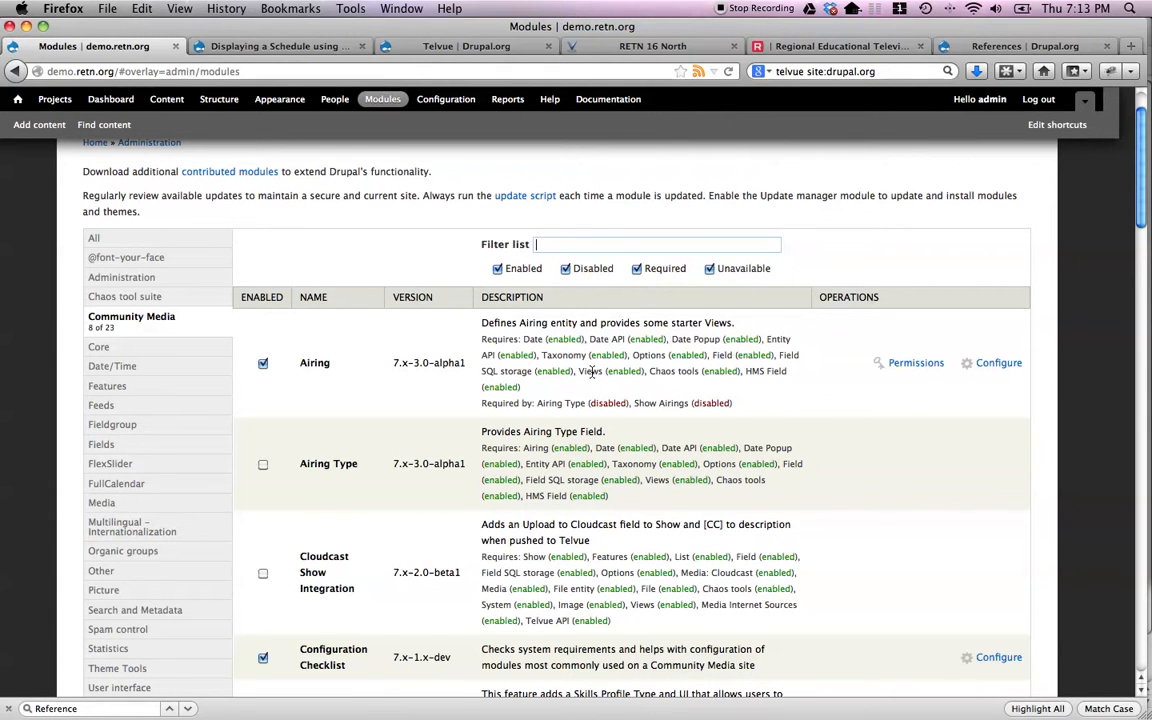
click(993, 366)
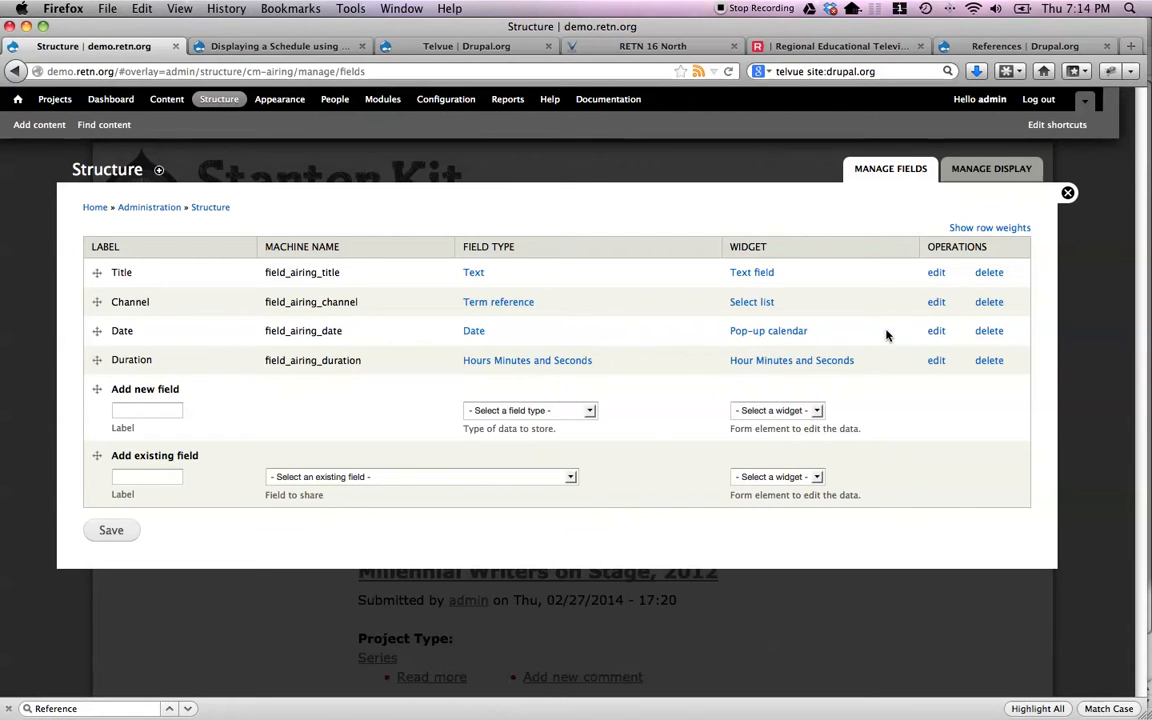
click(937, 333)
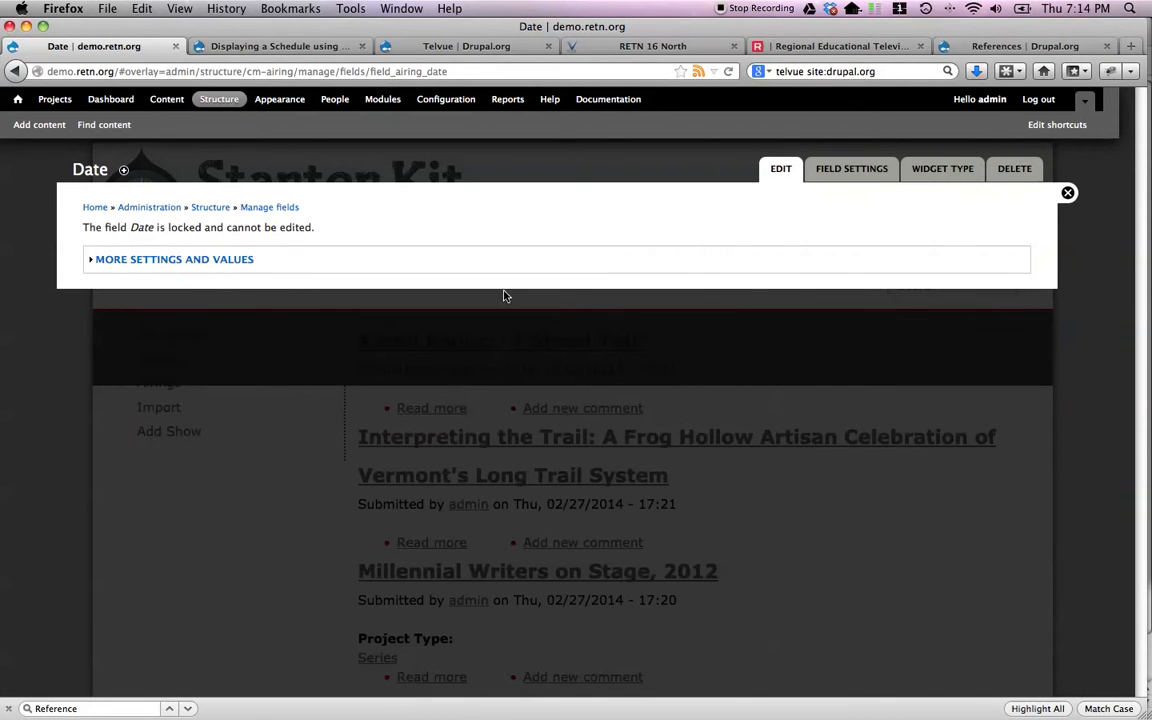
click(850, 170)
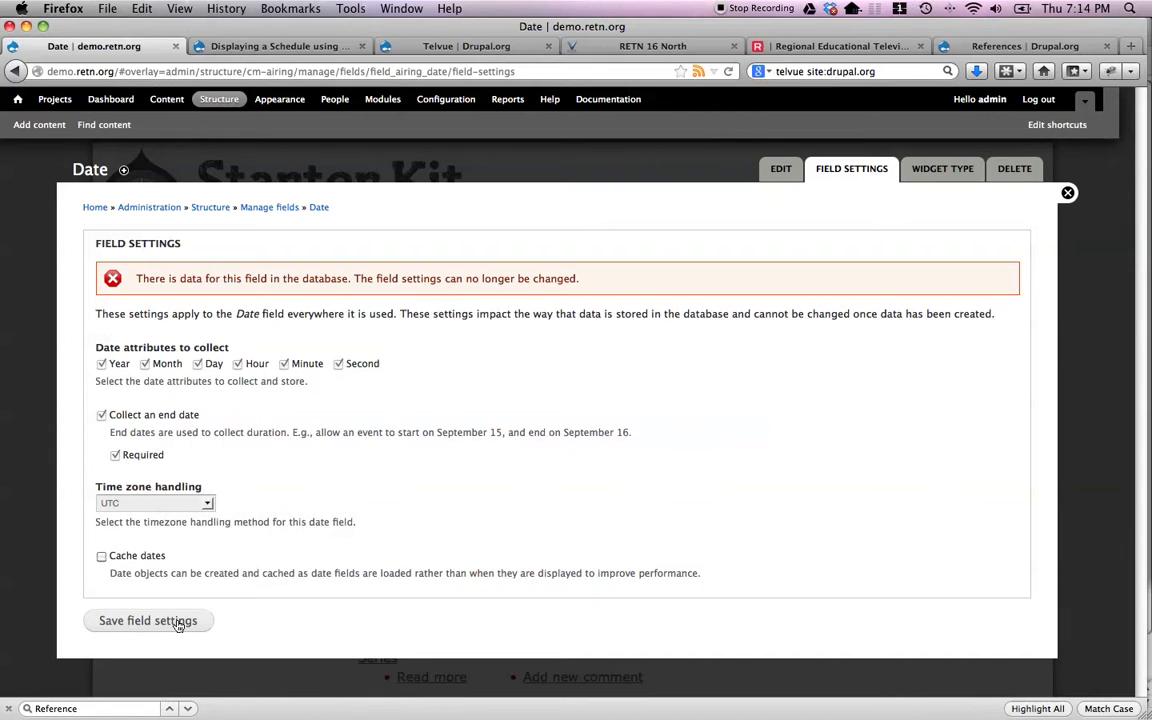
Step: Open the site's list of views, and on Drupal.org open the Update View issue of the Community Media Airing project
click(219, 103)
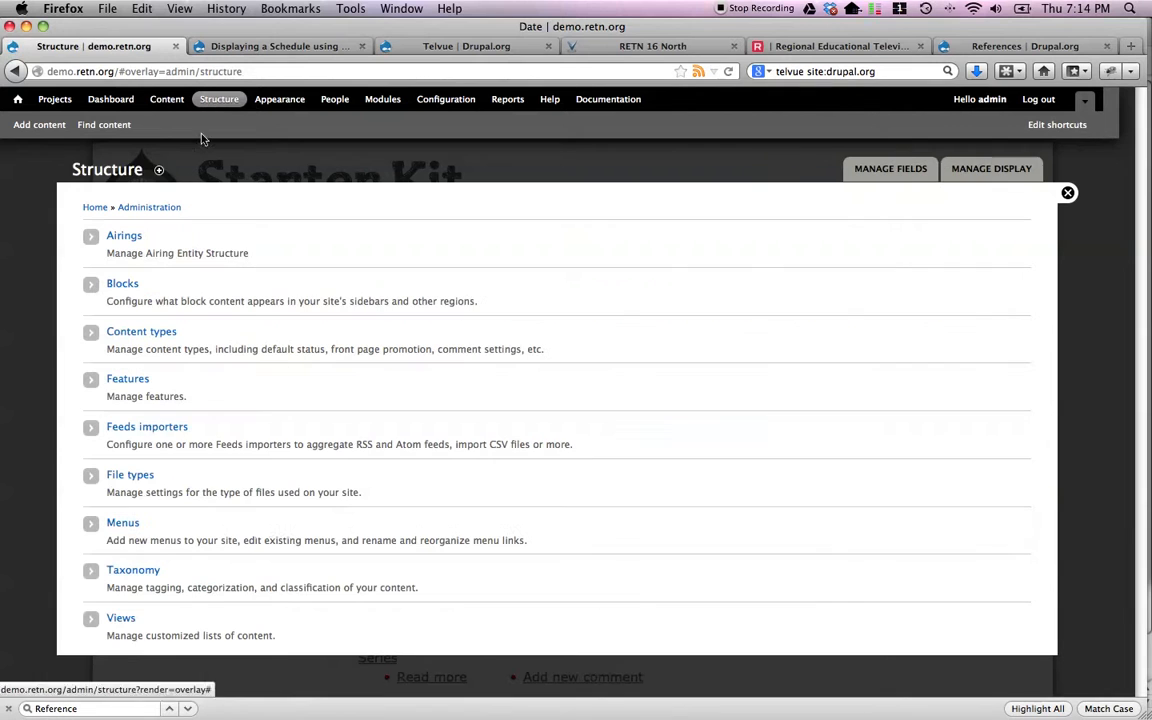
click(130, 621)
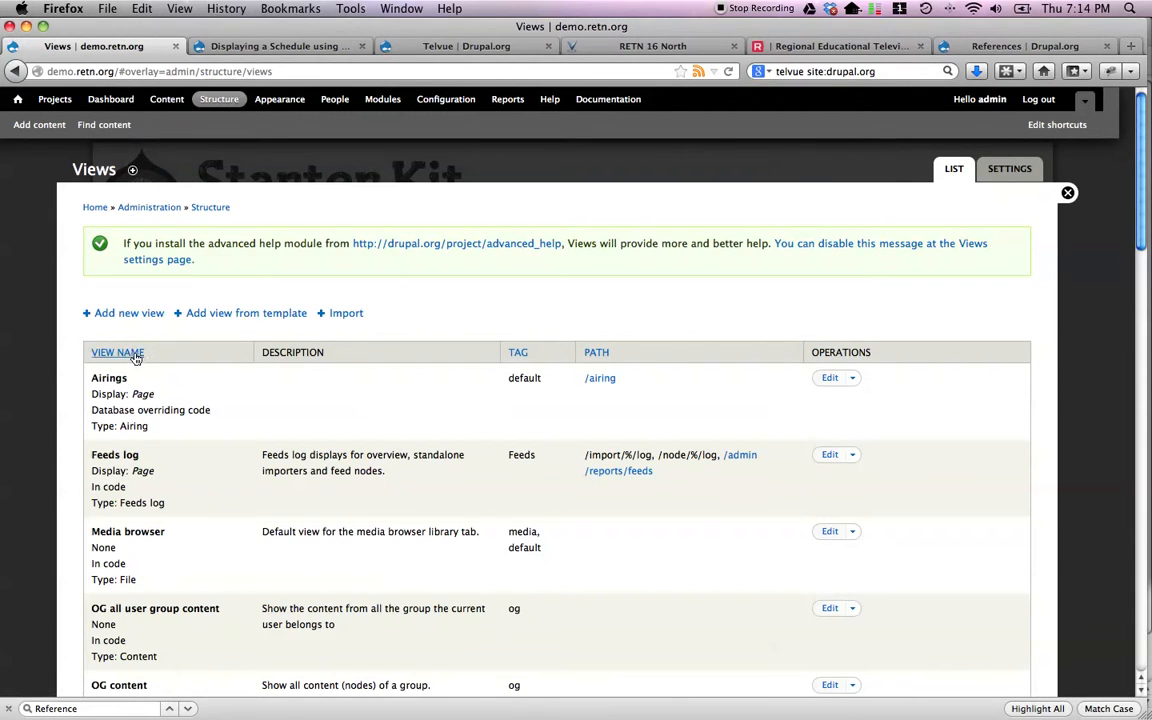
click(262, 46)
click(274, 231)
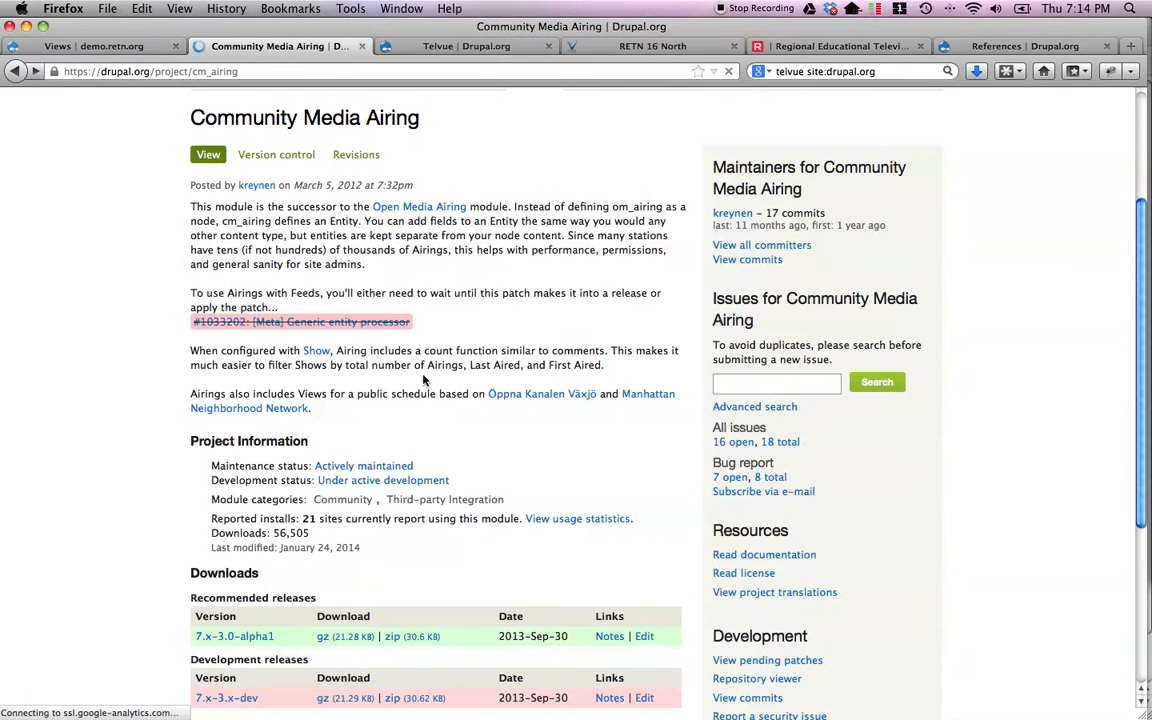
click(734, 447)
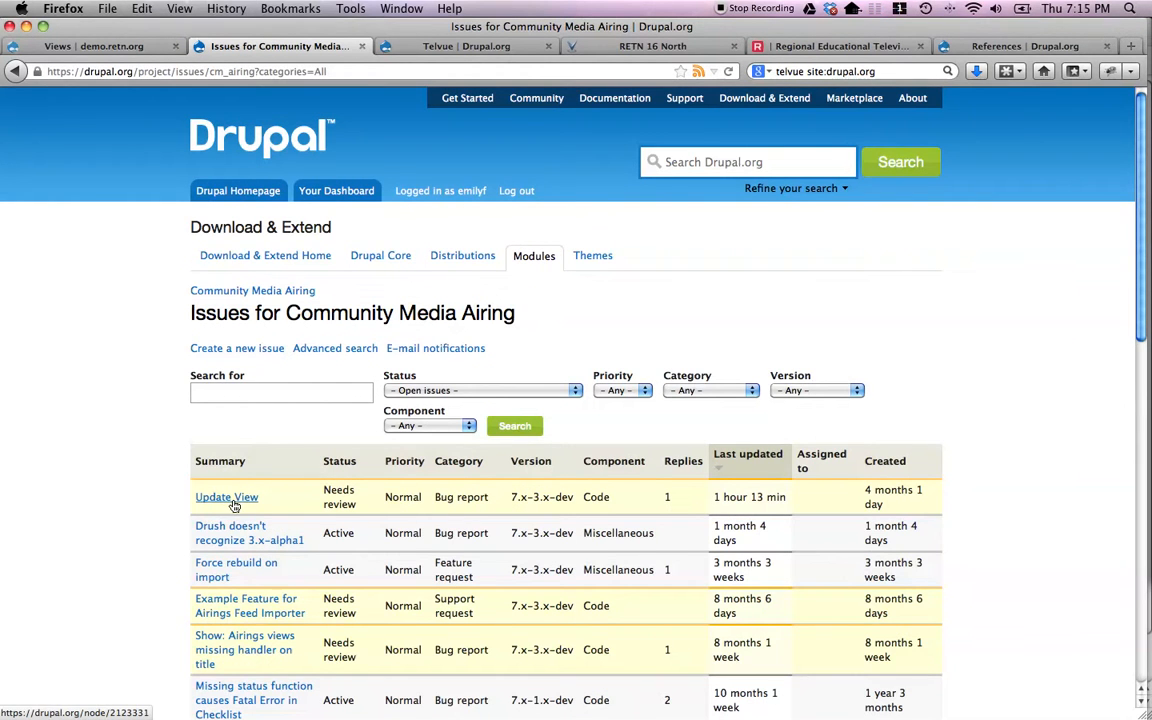
click(234, 506)
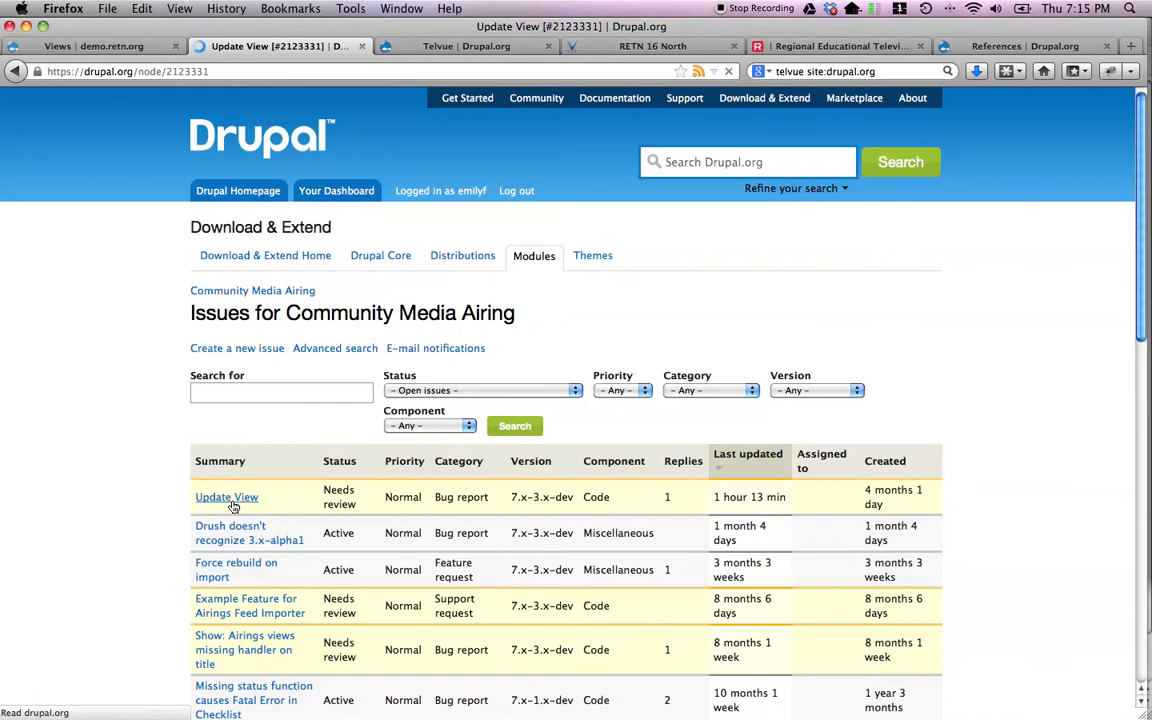
Step: Copy the complete airings view code from comment #1 of the Update View issue
scroll(268, 508, down, 2)
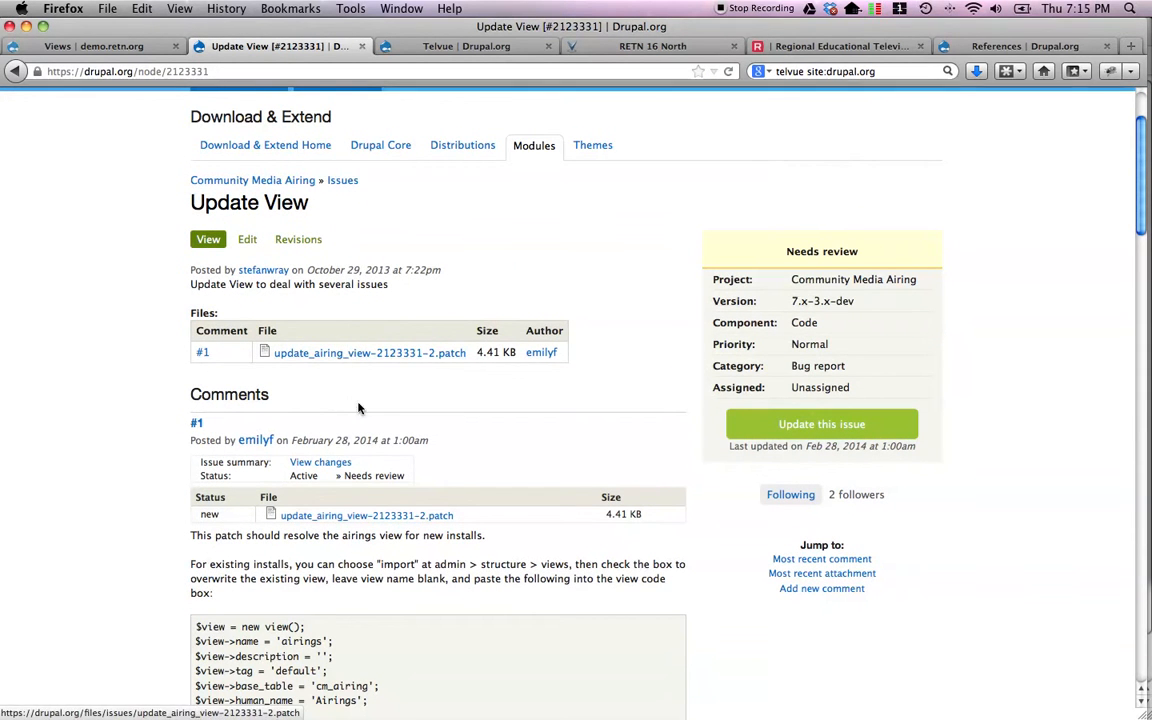
scroll(360, 410, down, 5)
scroll(379, 423, down, 2)
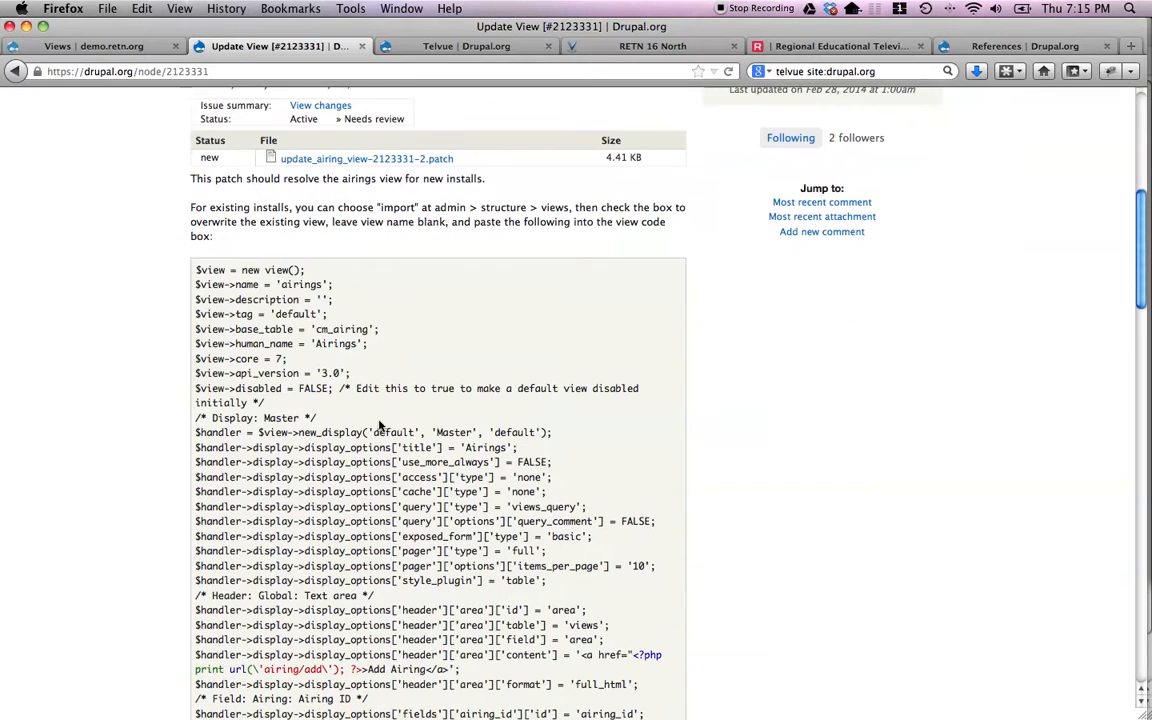
drag(197, 270, 258, 329)
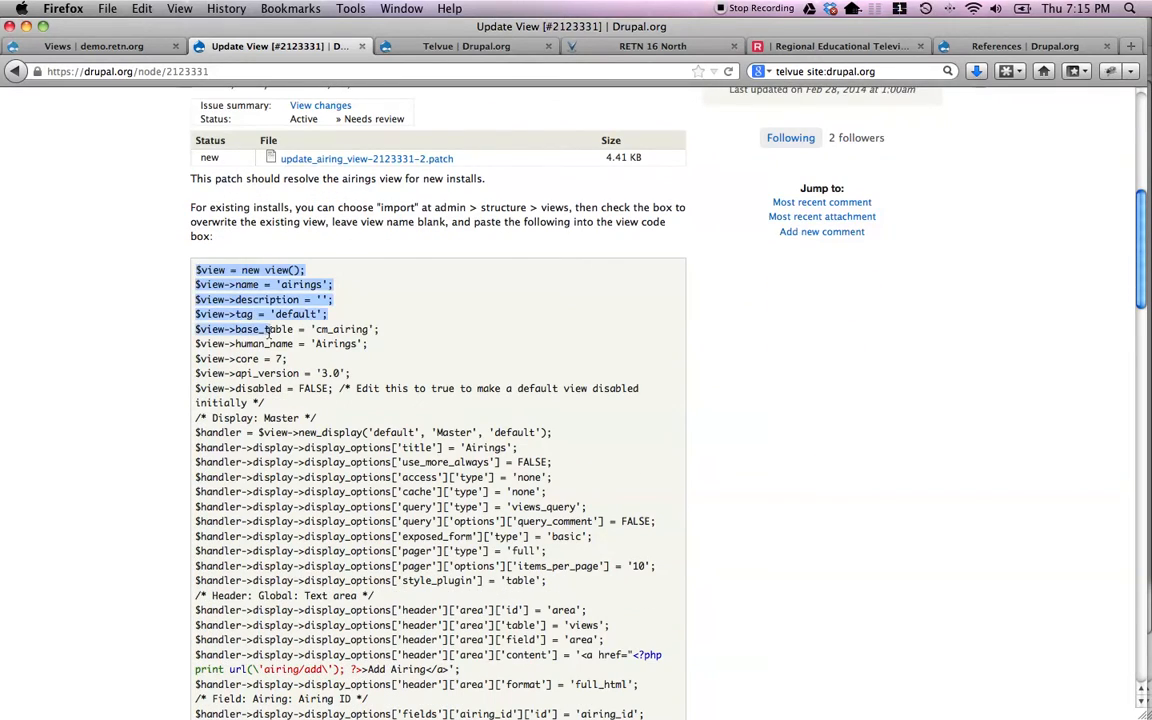
scroll(334, 362, down, 10)
scroll(334, 362, down, 8)
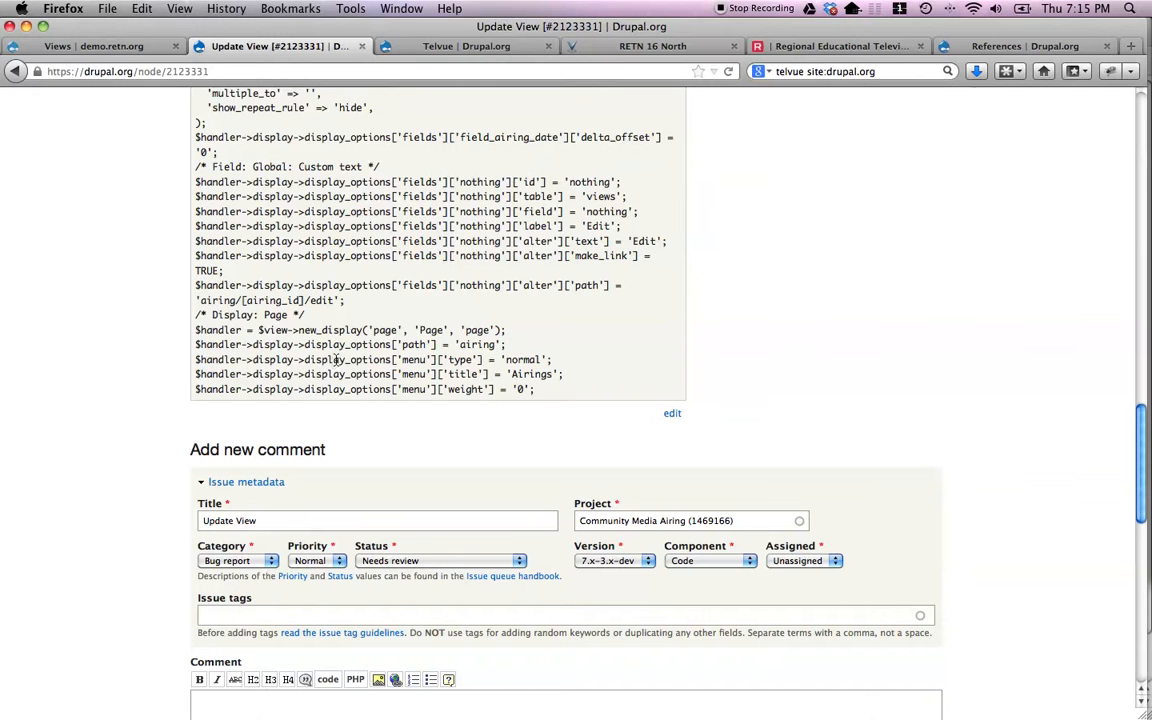
shift+click(549, 393)
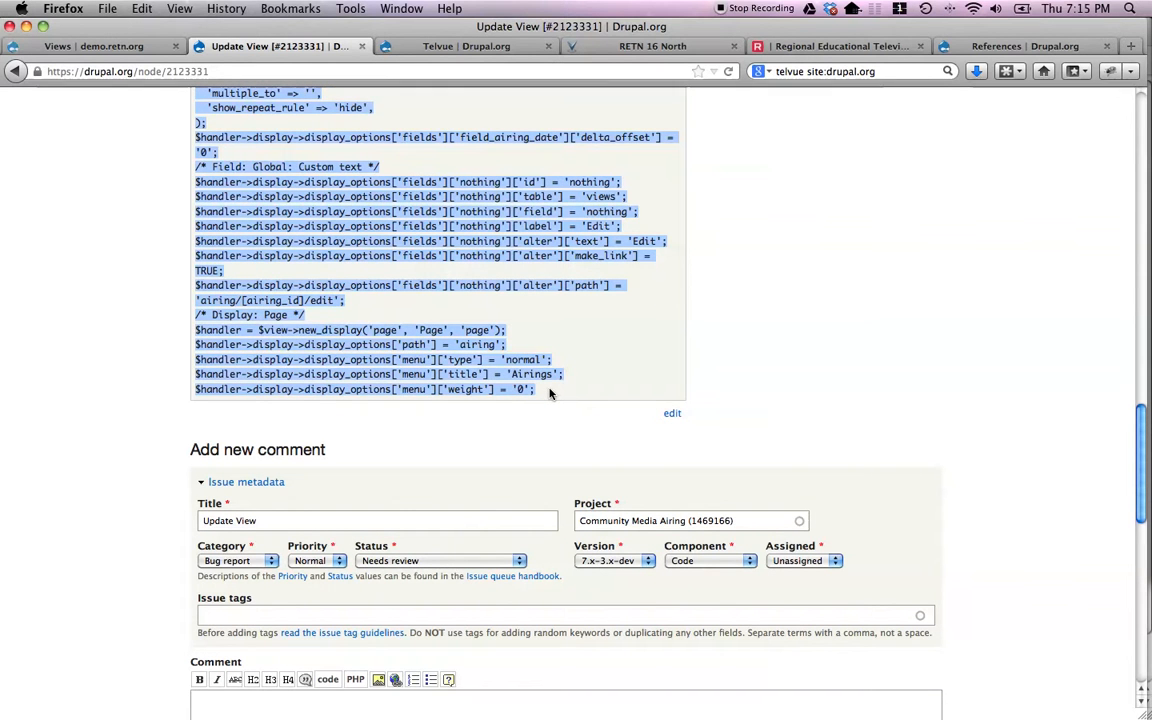
Step: Import the copied airings view code into the site's Views, replacing the existing view of the same name, and save the Airings view
click(93, 47)
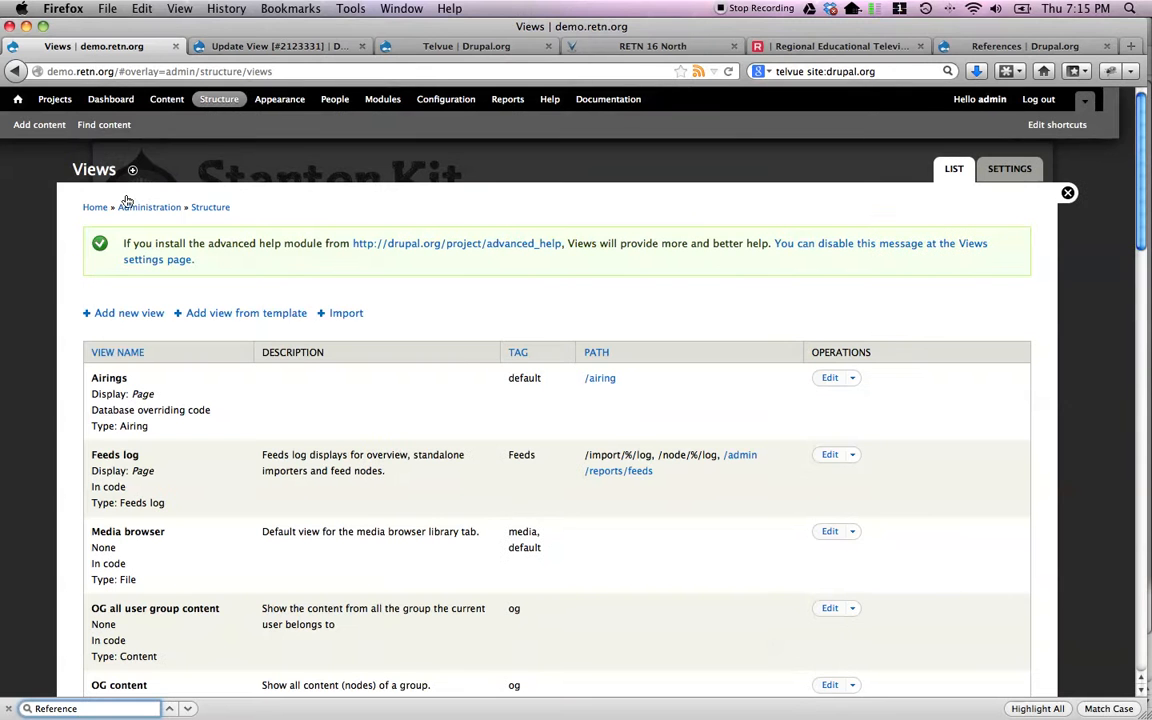
click(332, 319)
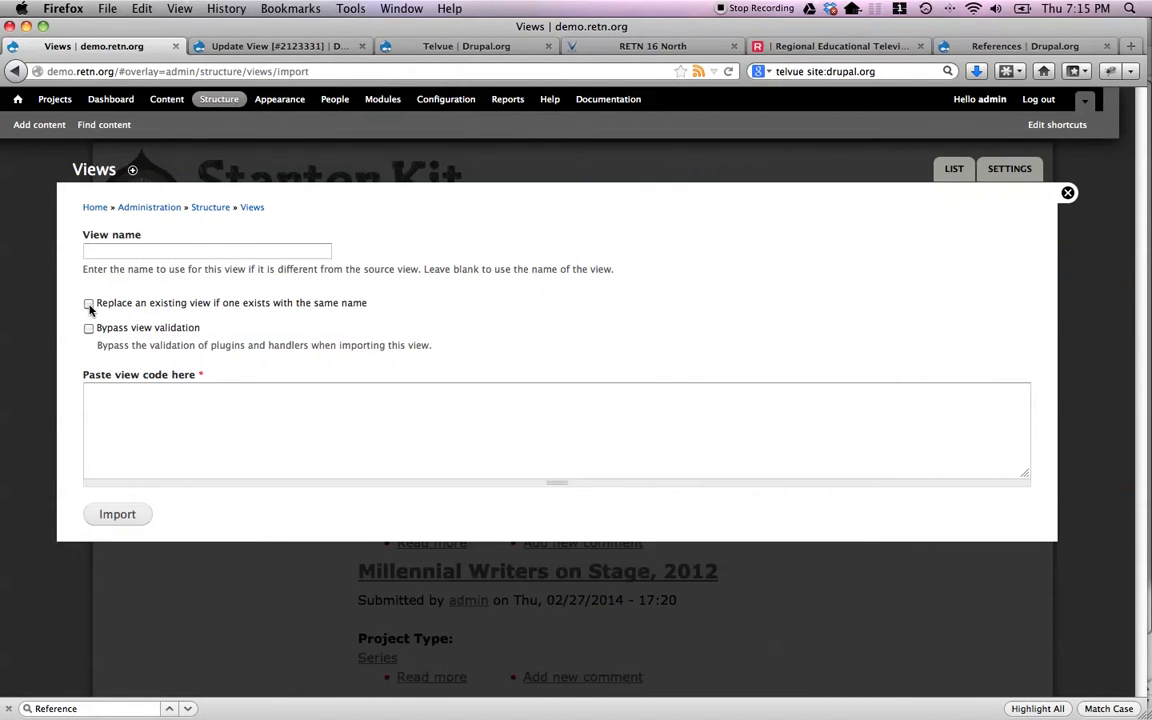
click(89, 303)
click(190, 424)
key(super+v)
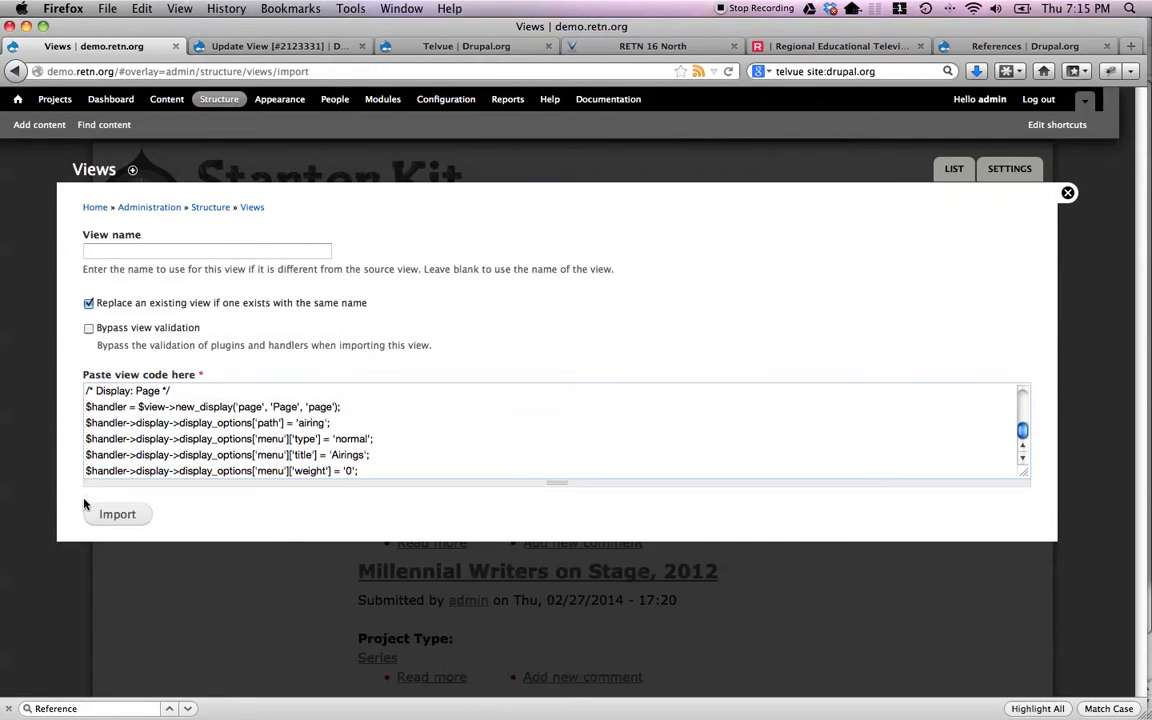
click(116, 515)
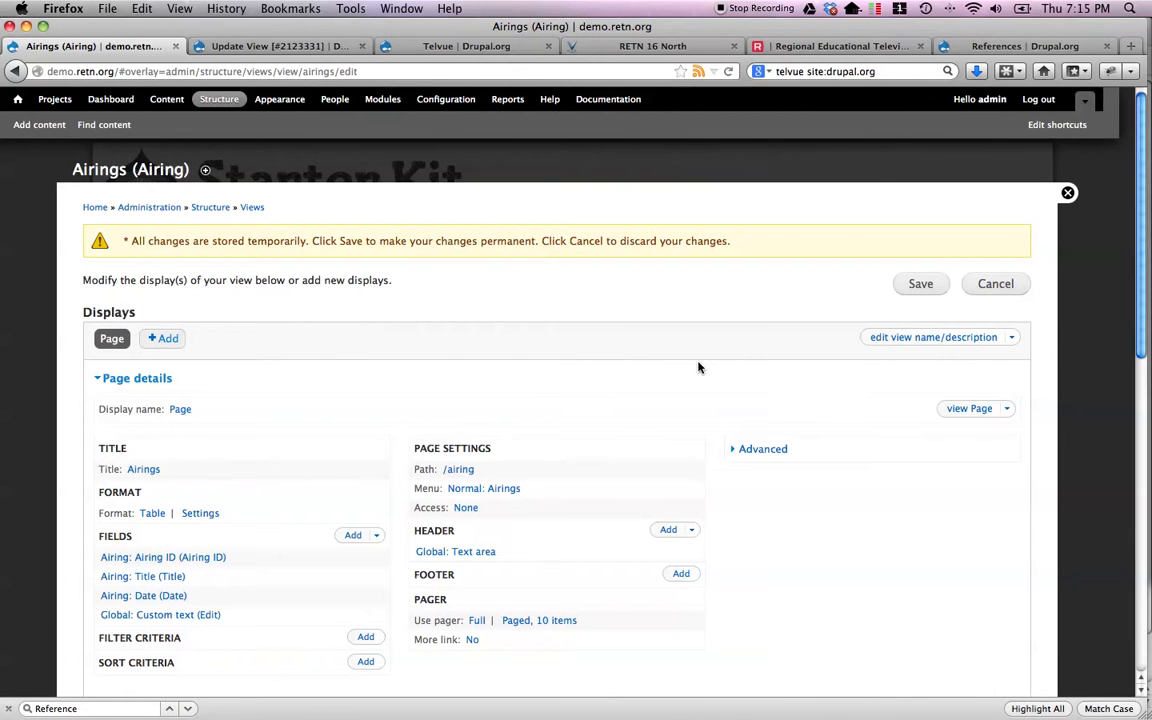
click(920, 285)
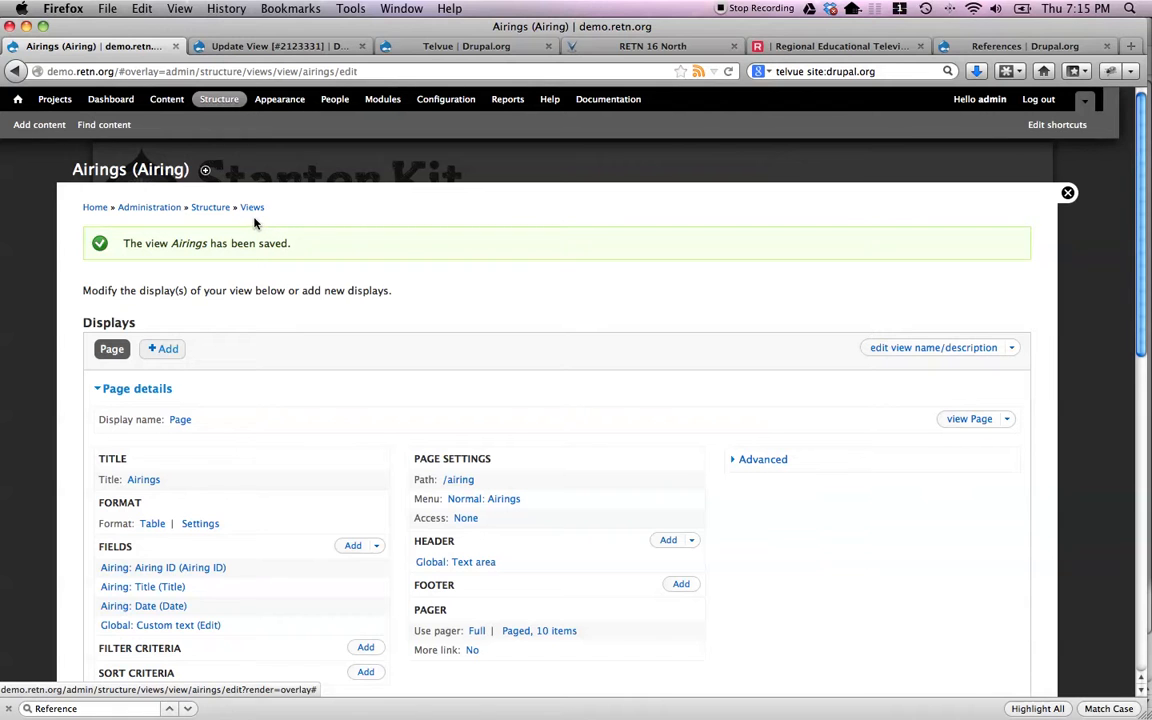
Step: Review the Airings entity's field list, and open the form for adding a term to the Channel taxonomy vocabulary
click(216, 106)
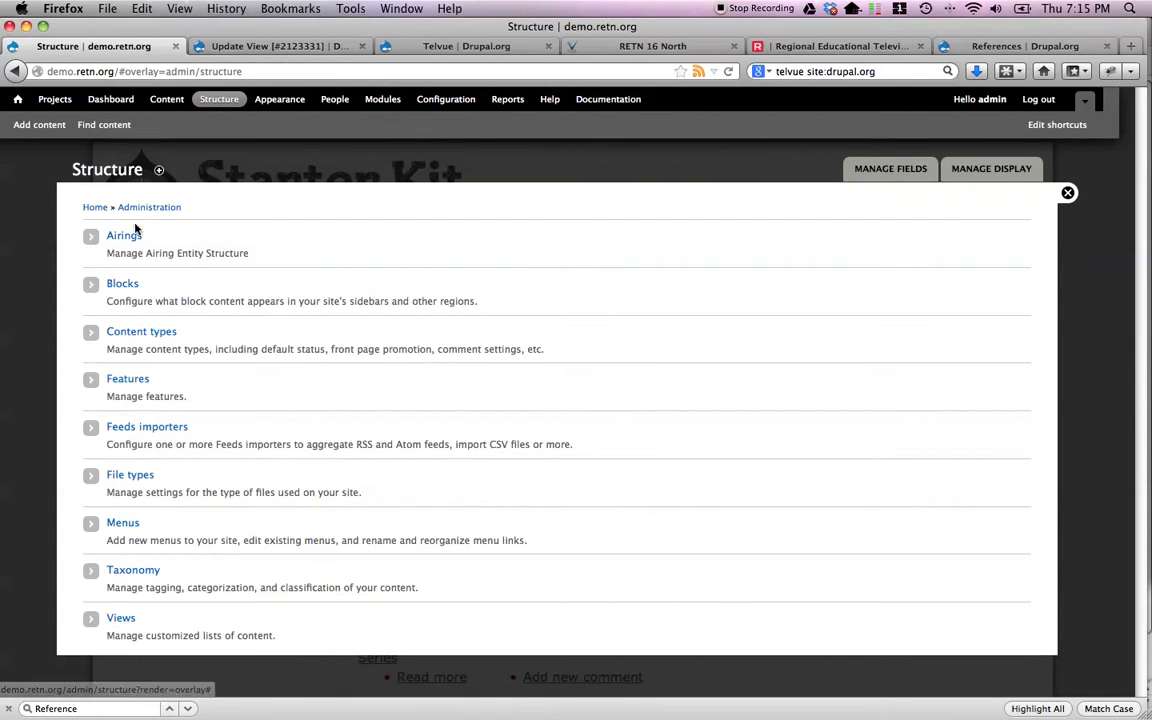
click(124, 237)
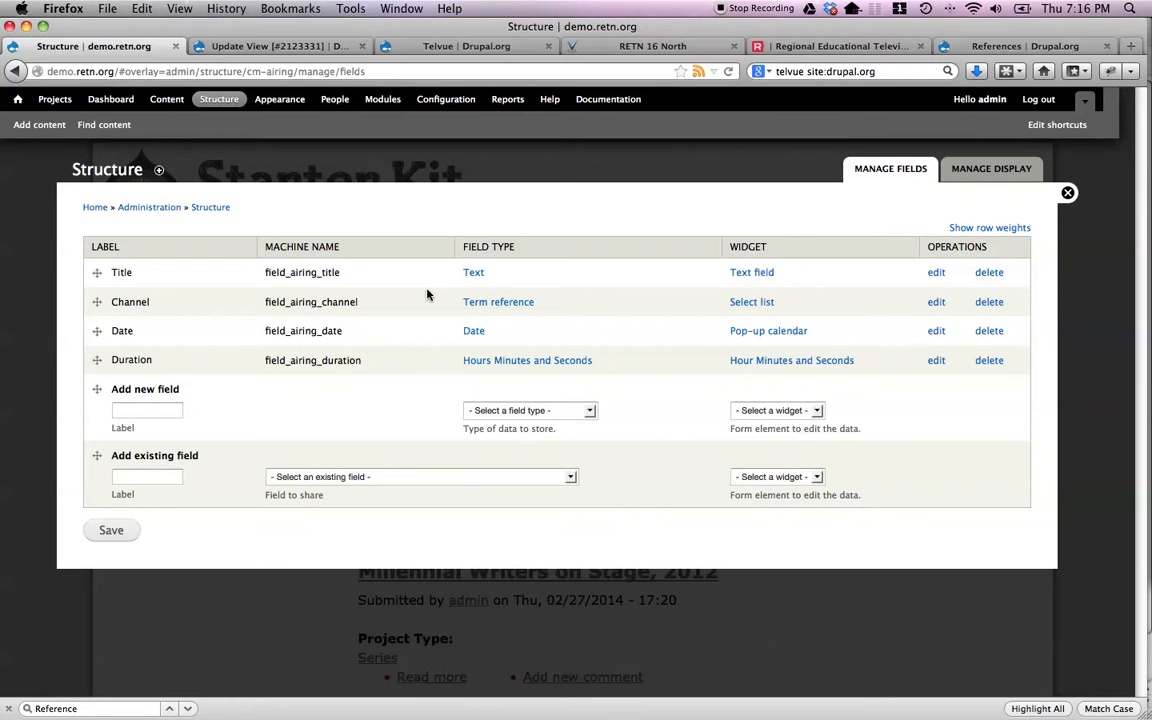
click(208, 101)
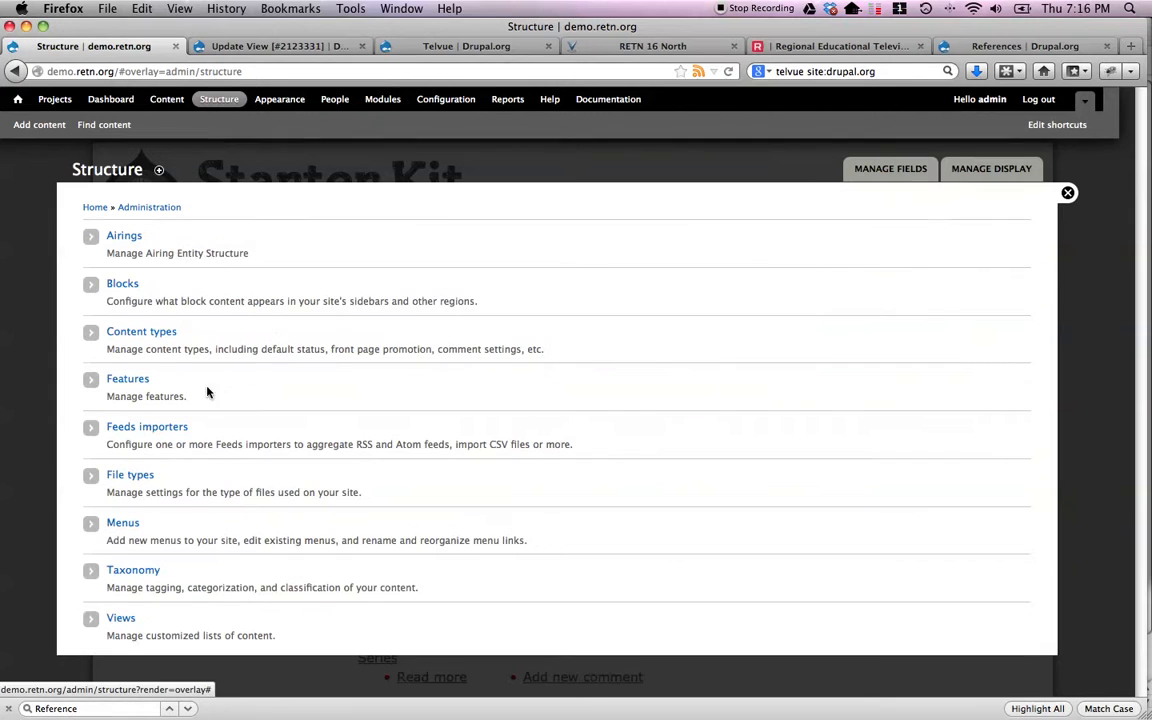
click(134, 572)
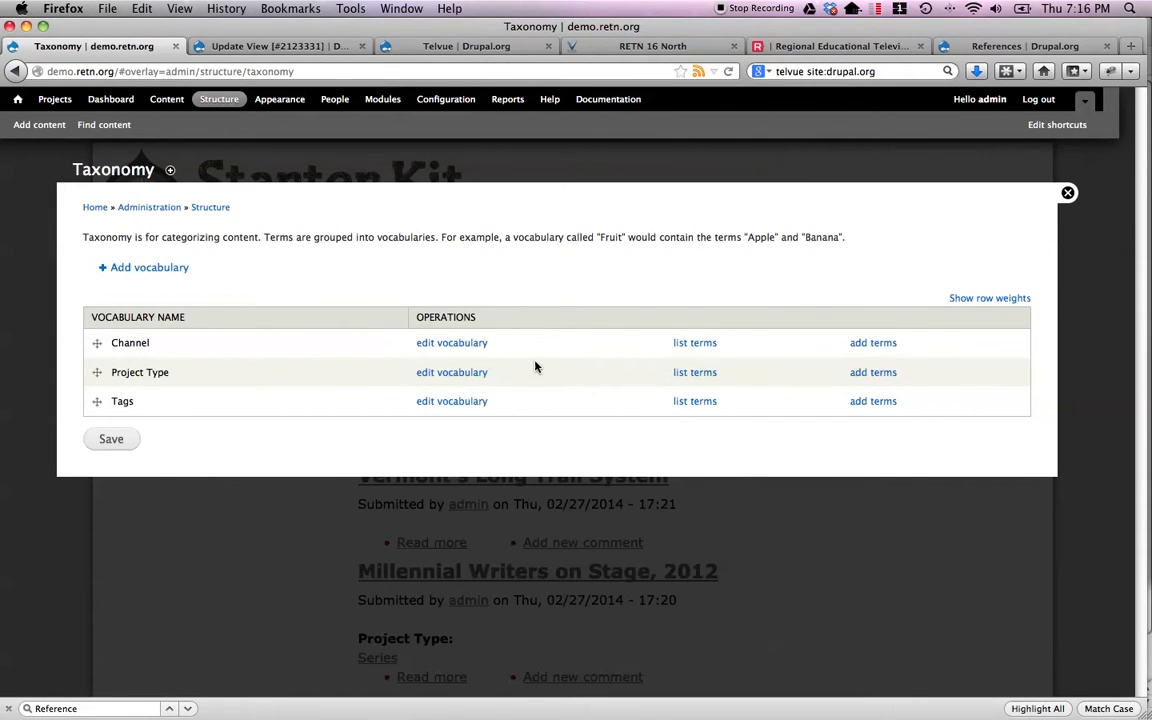
click(695, 350)
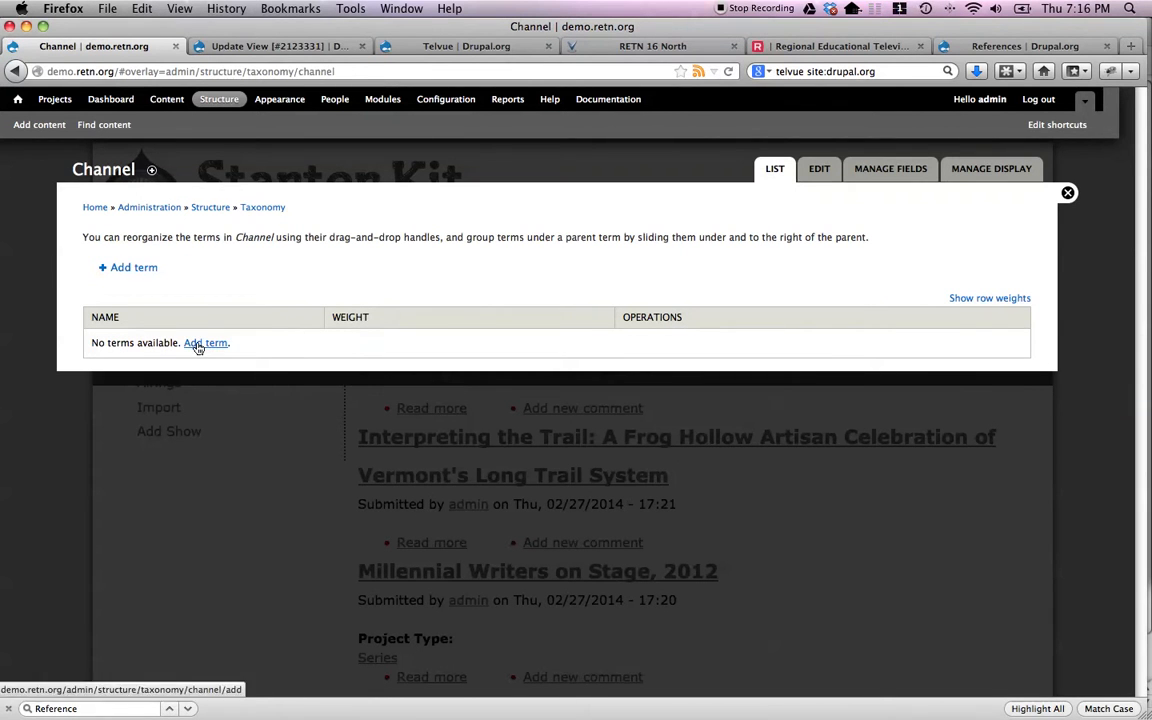
click(195, 343)
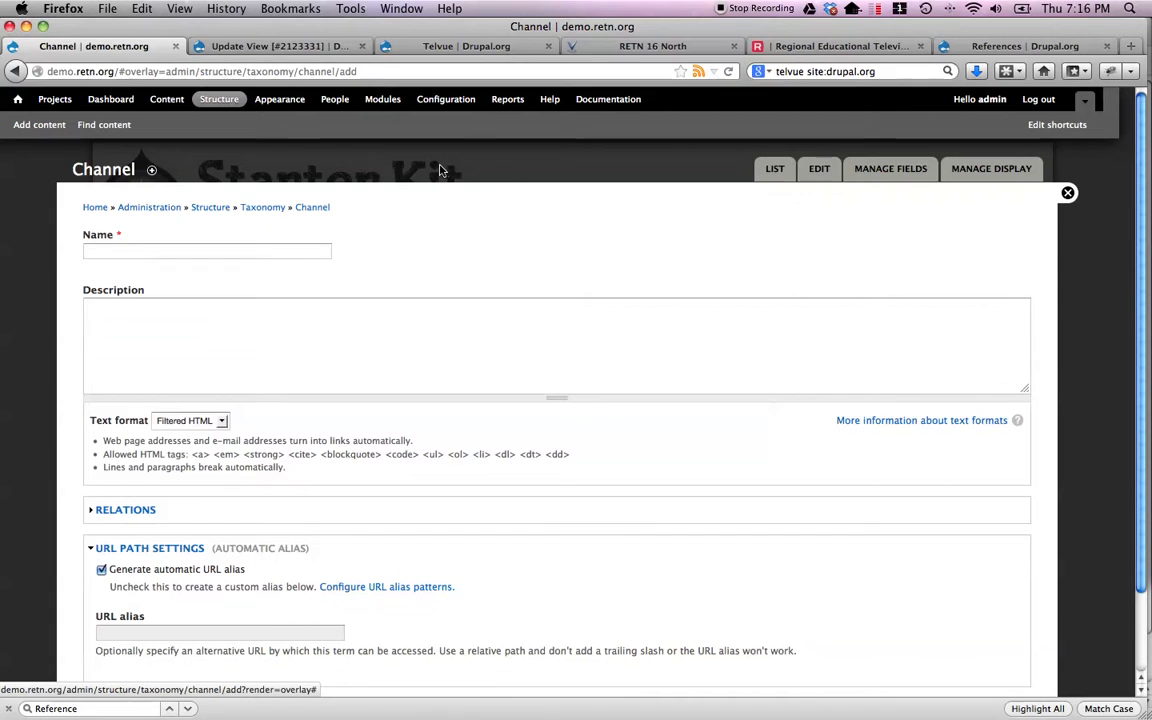
Step: Copy the channel title "RETN 16 North" from the XML source of the Telvue program schedule feed
click(636, 46)
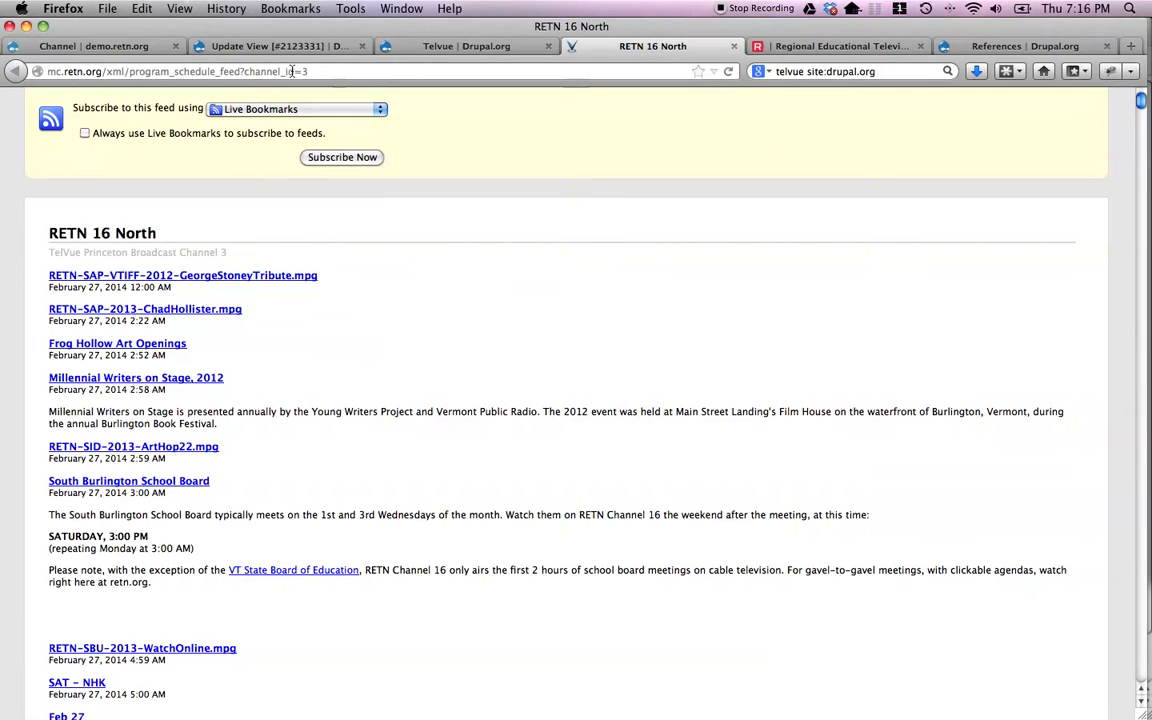
click(236, 72)
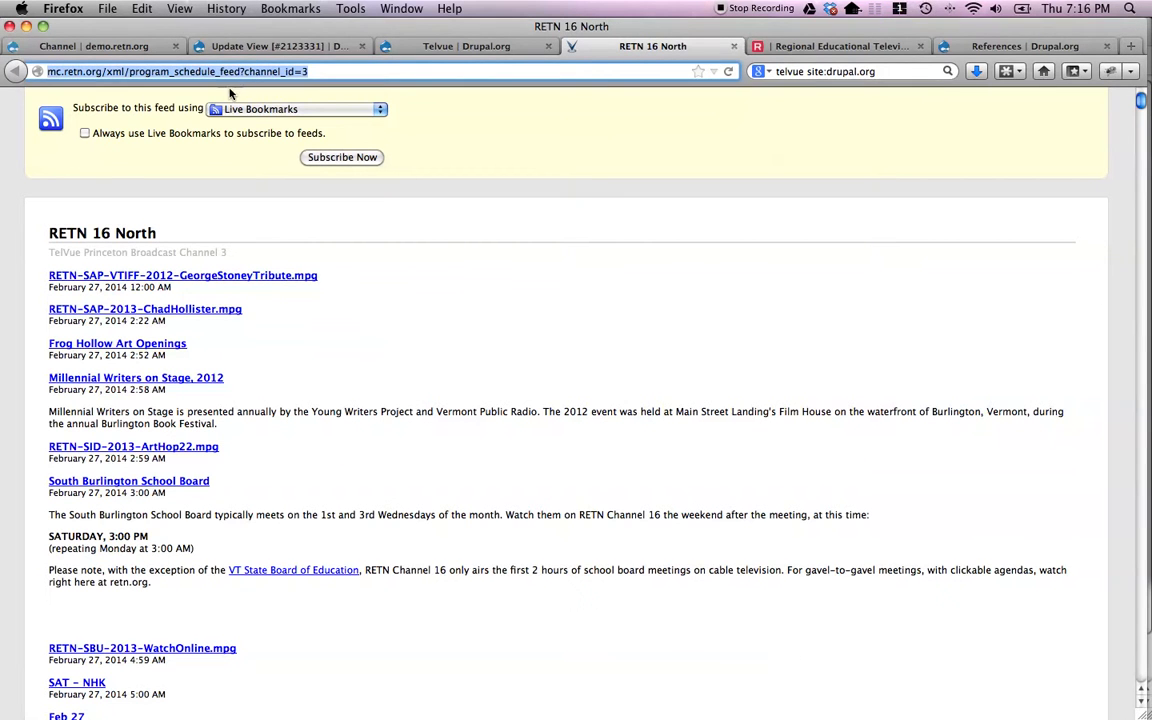
drag(157, 234, 45, 234)
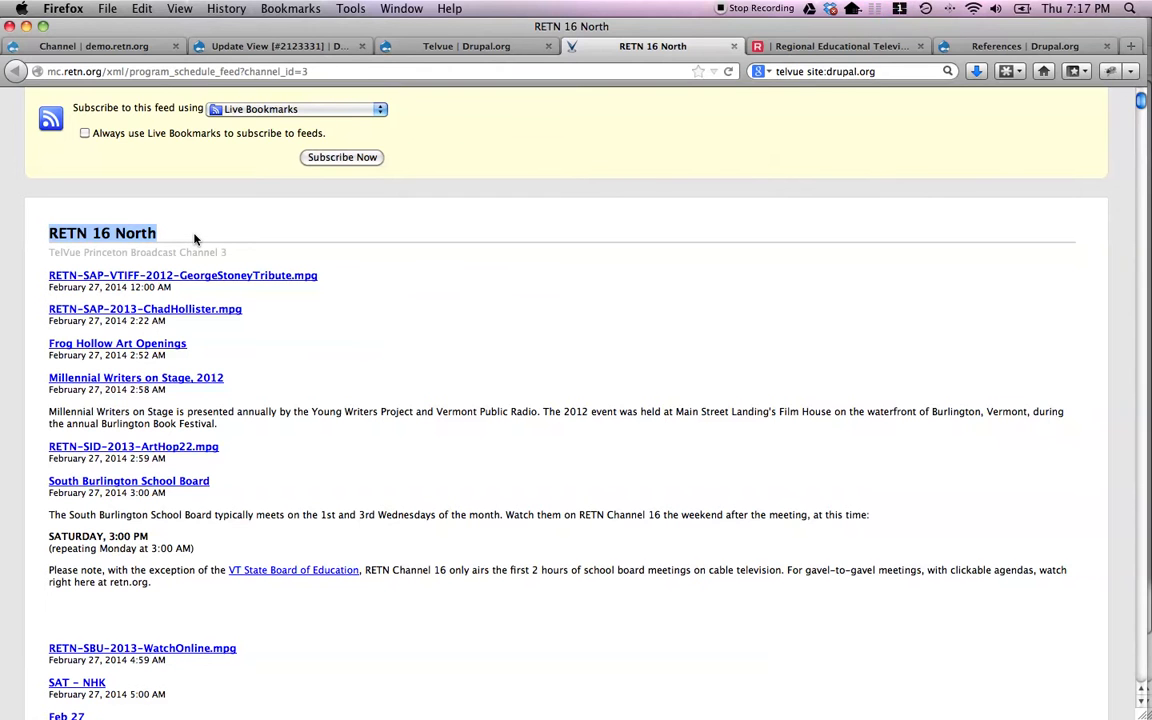
key(super+u)
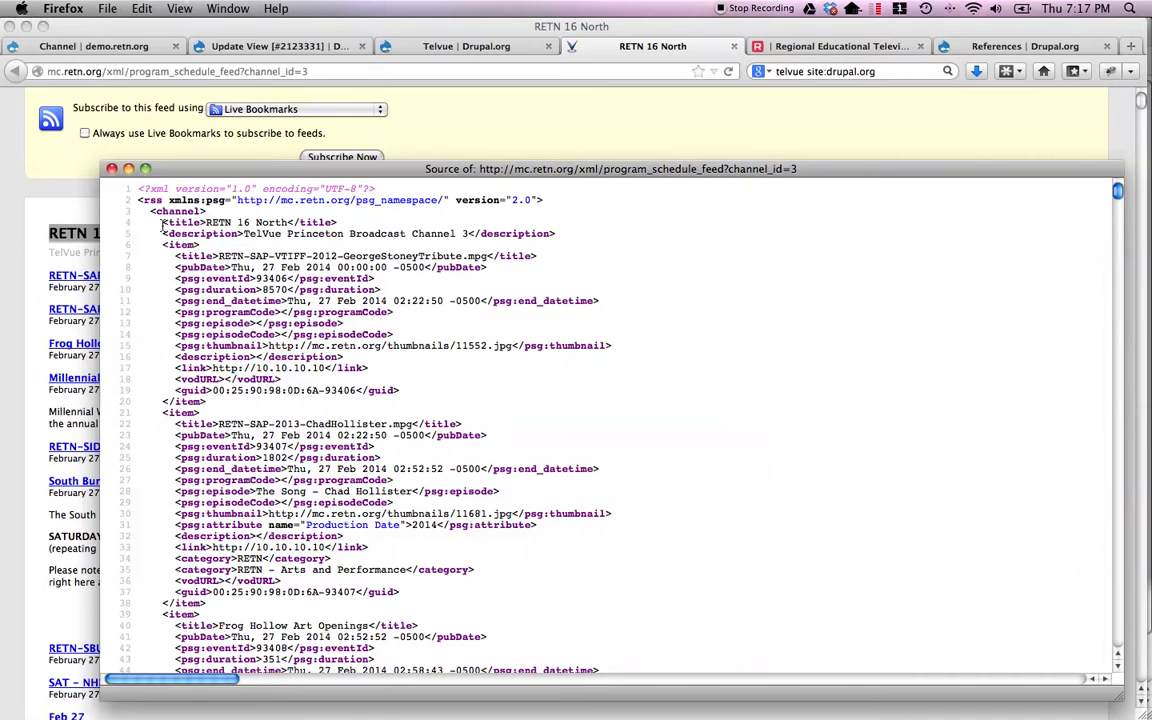
drag(206, 222, 290, 224)
key(super+c)
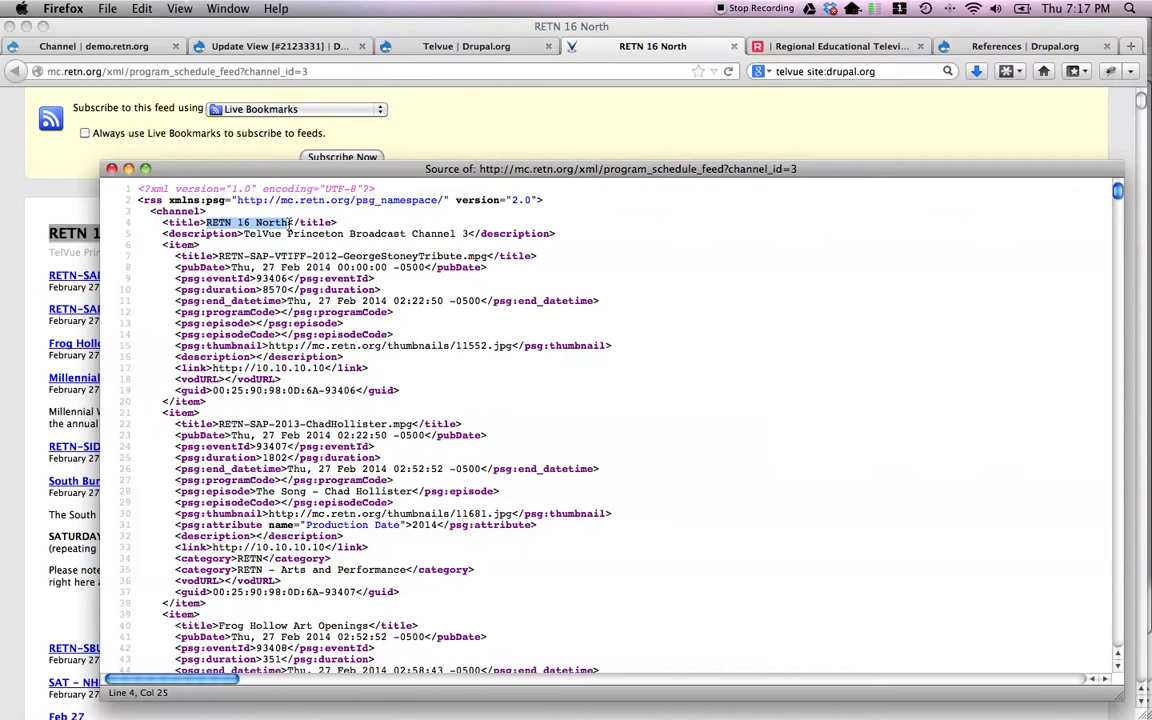
Step: Add the copied title "RETN 16 North" as a new term in the Channel vocabulary and save it
click(97, 46)
click(113, 252)
key(super+v)
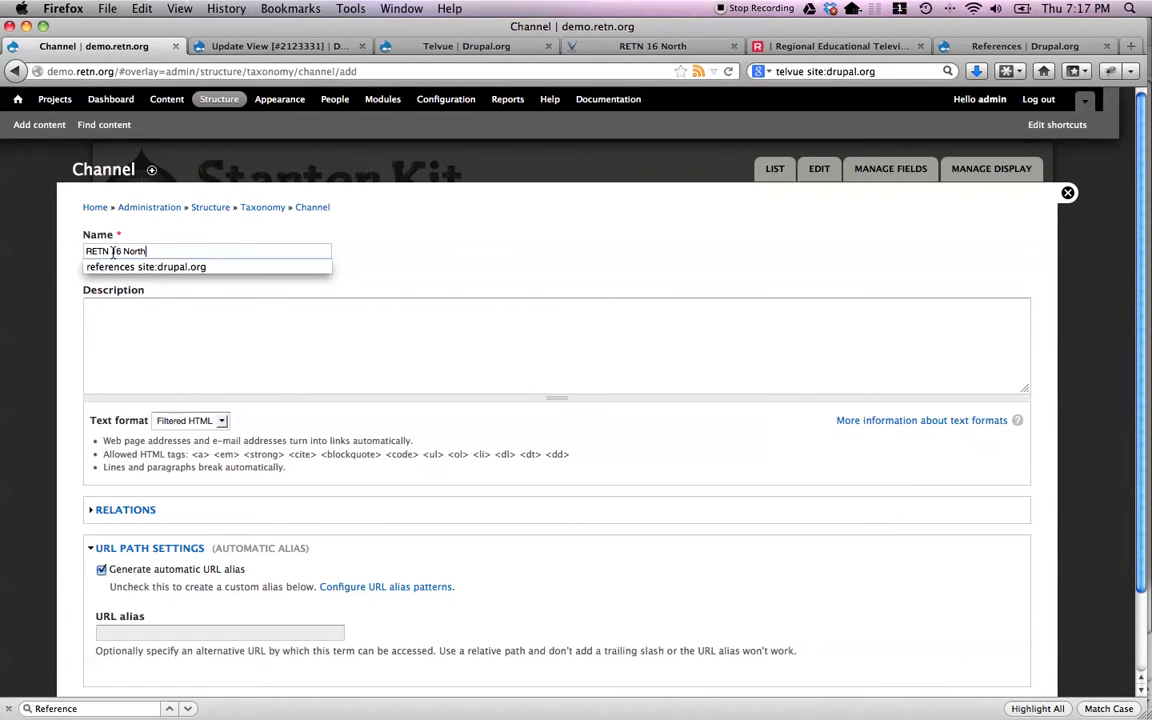
click(398, 287)
scroll(398, 287, down, 3)
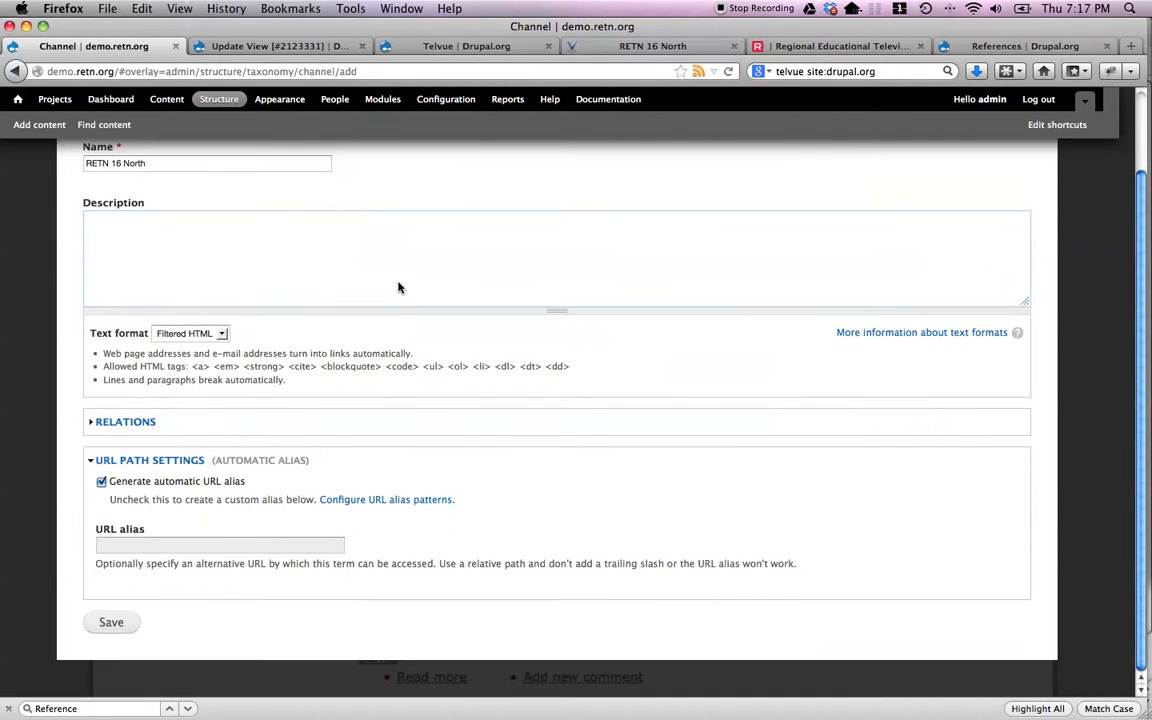
click(112, 621)
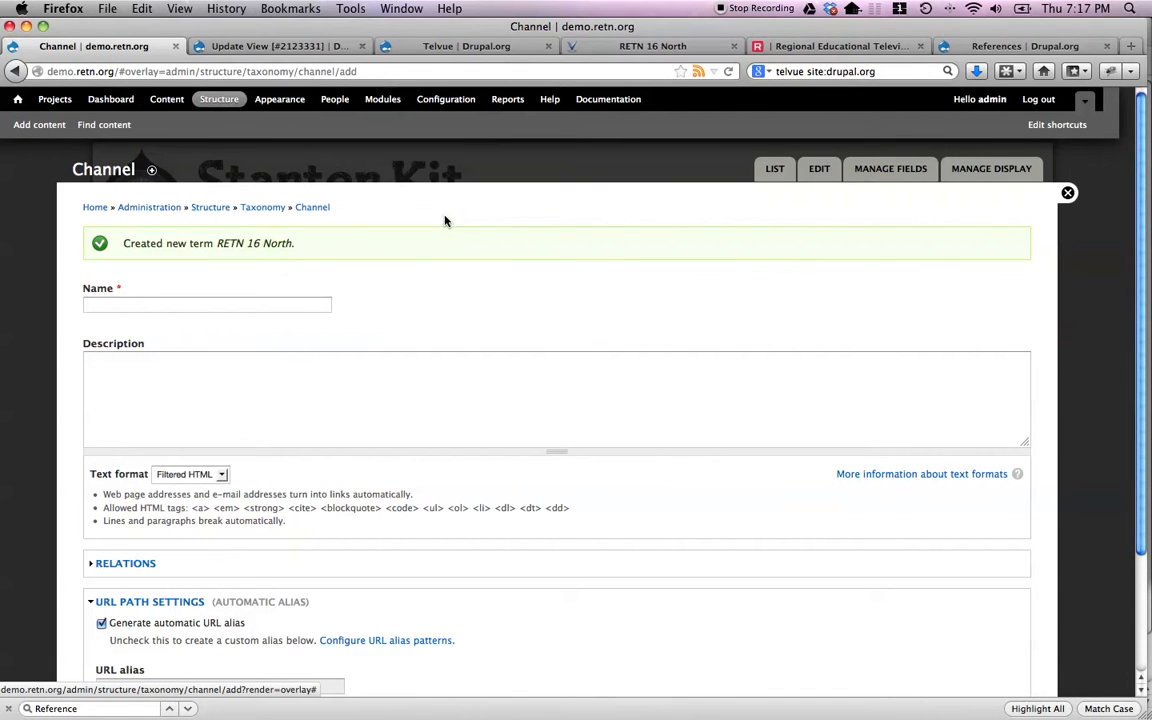
click(636, 45)
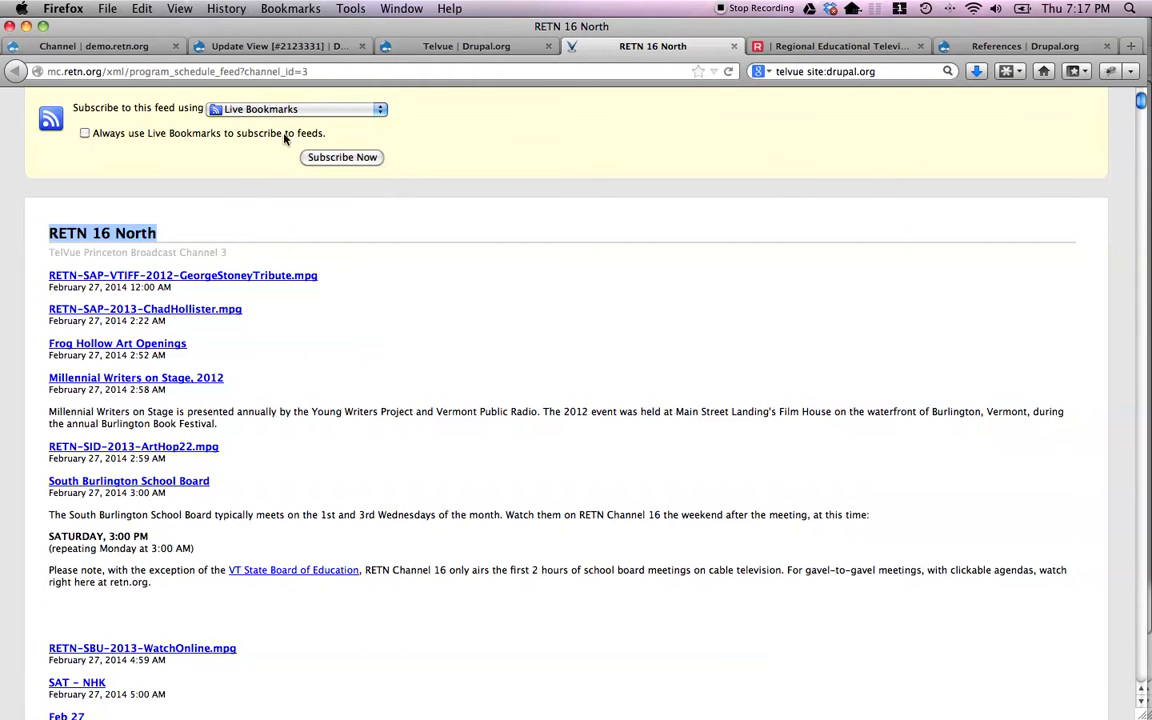
click(95, 45)
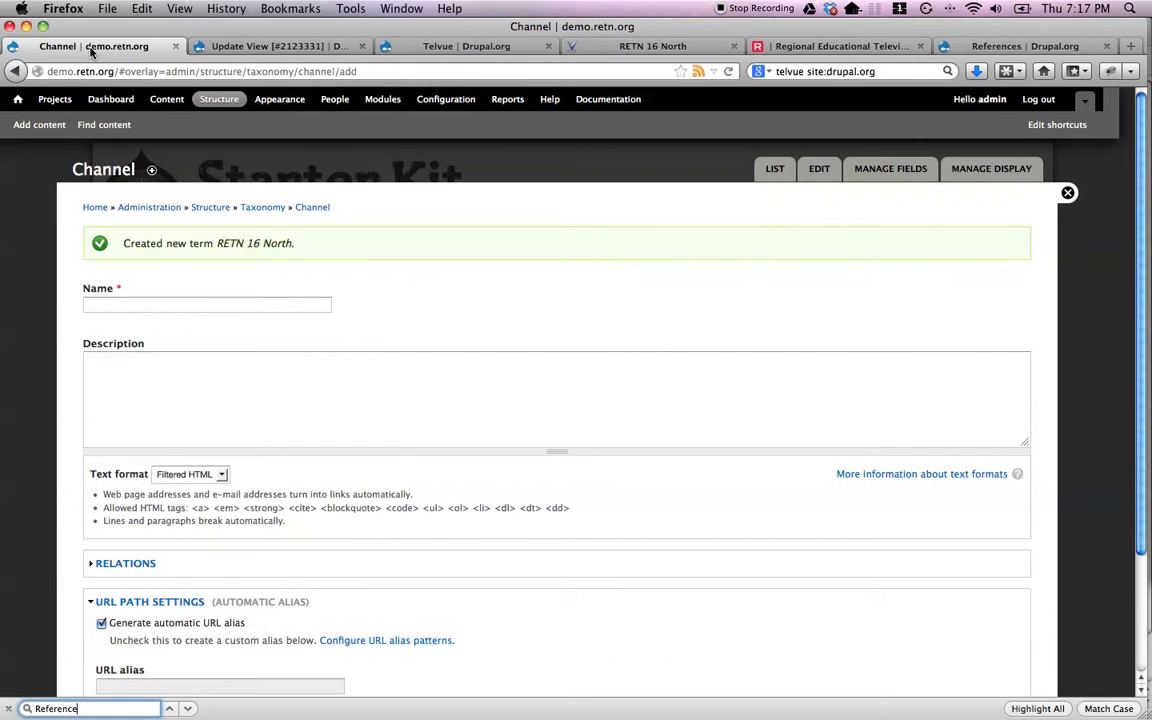
Step: Create a new Feeds importer named "Airings" in the site's structure settings
click(217, 101)
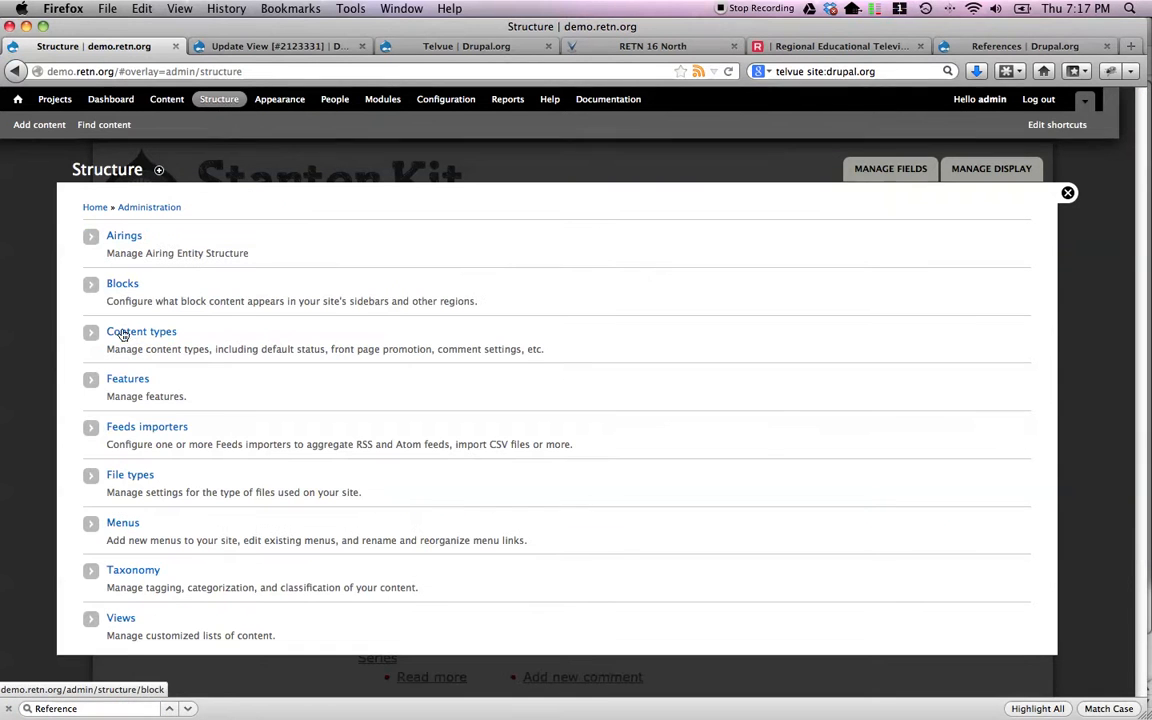
click(118, 427)
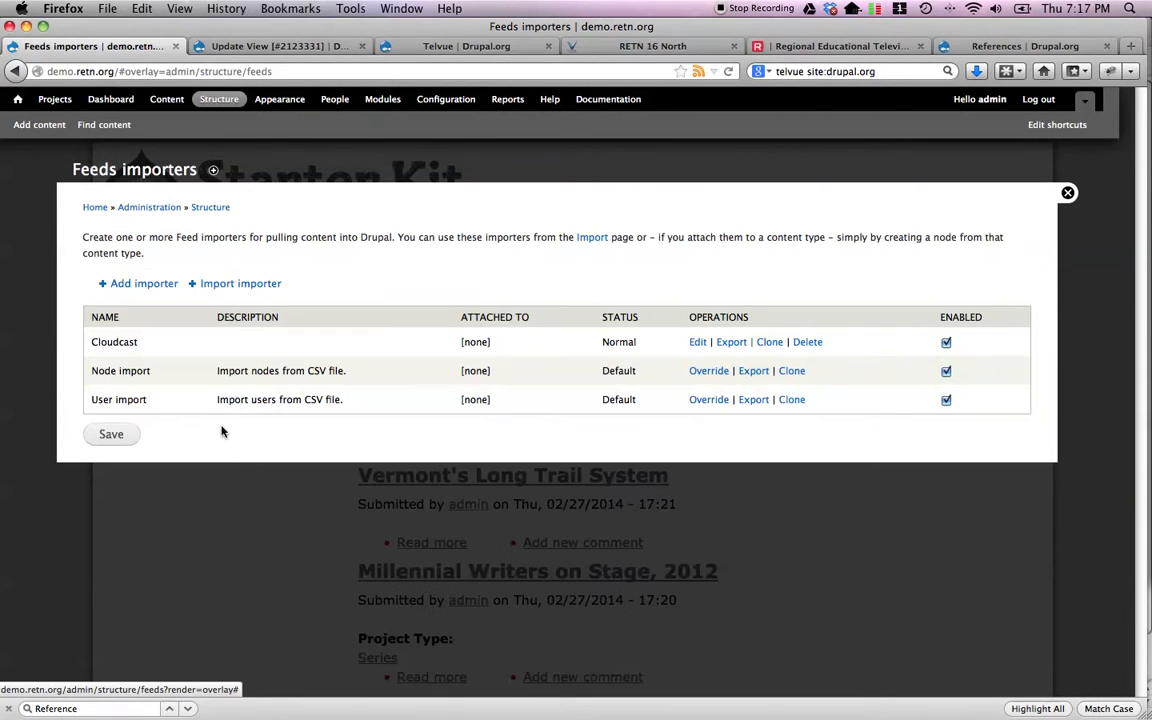
click(139, 290)
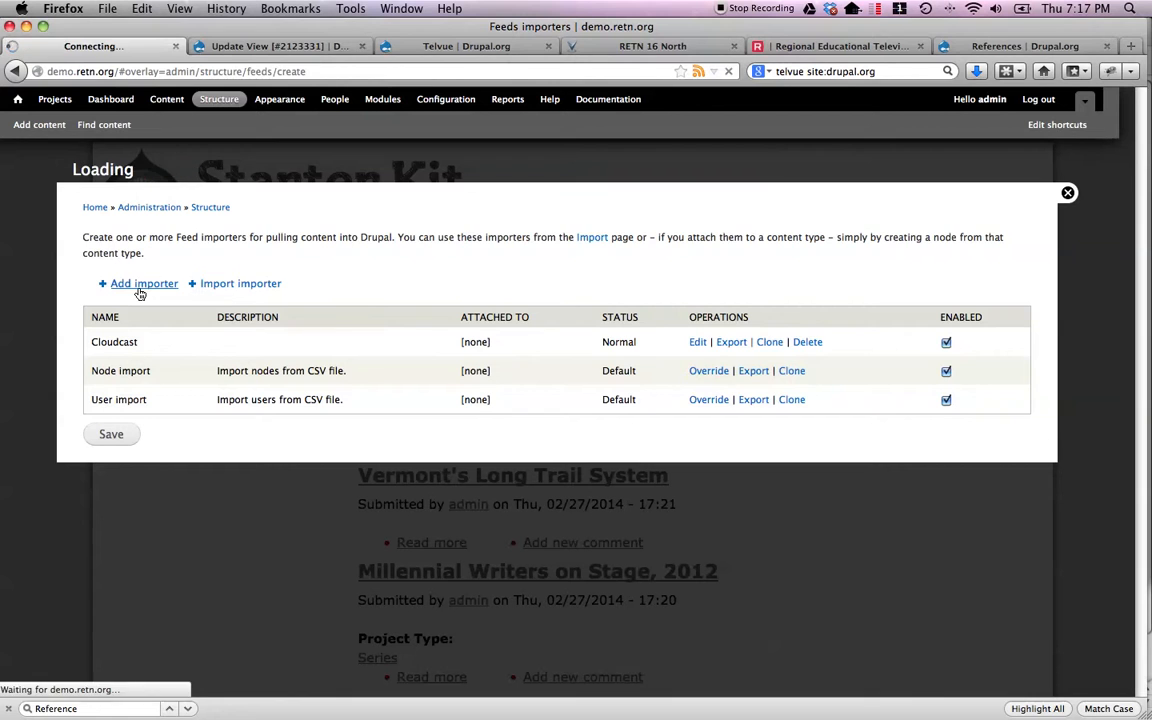
click(139, 253)
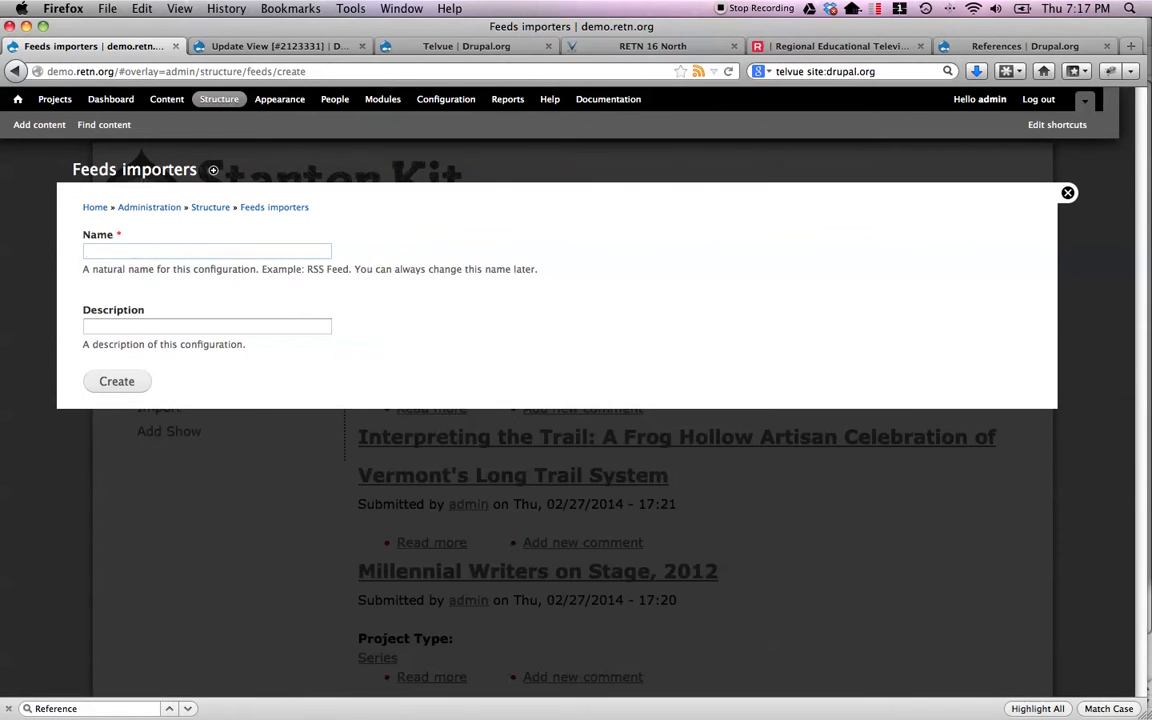
text(Airings)
key(Down)
click(136, 388)
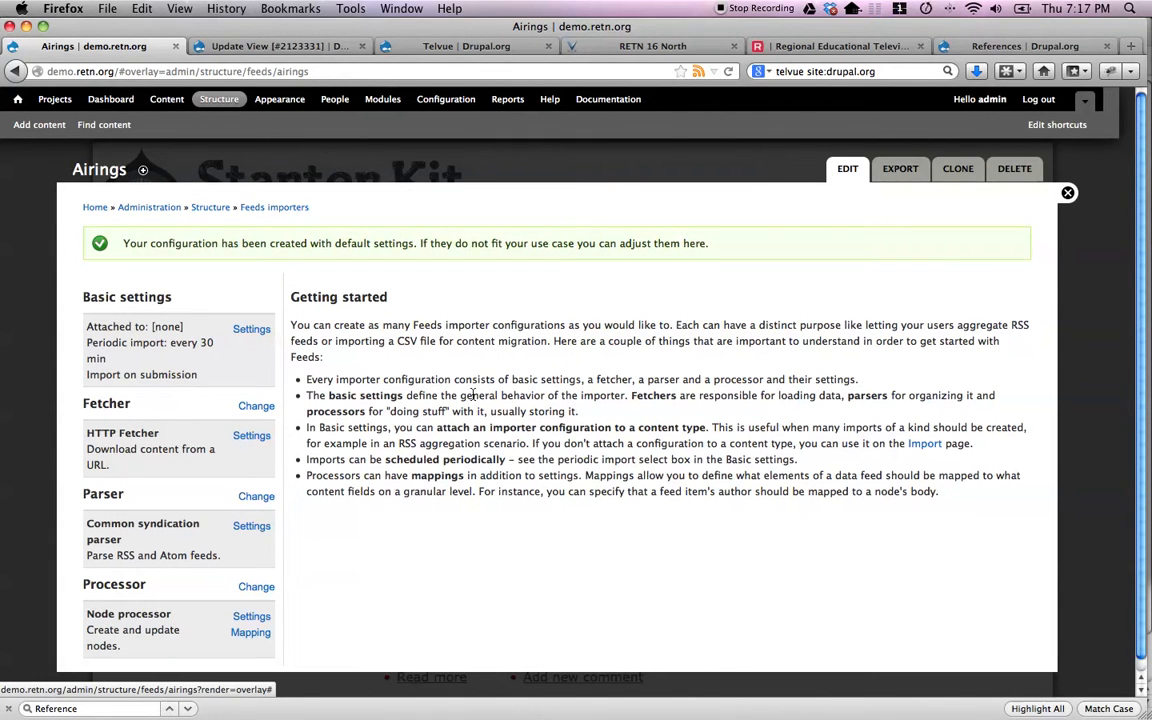
Step: Turn off periodic import in the Airings importer's basic settings and save them
click(245, 331)
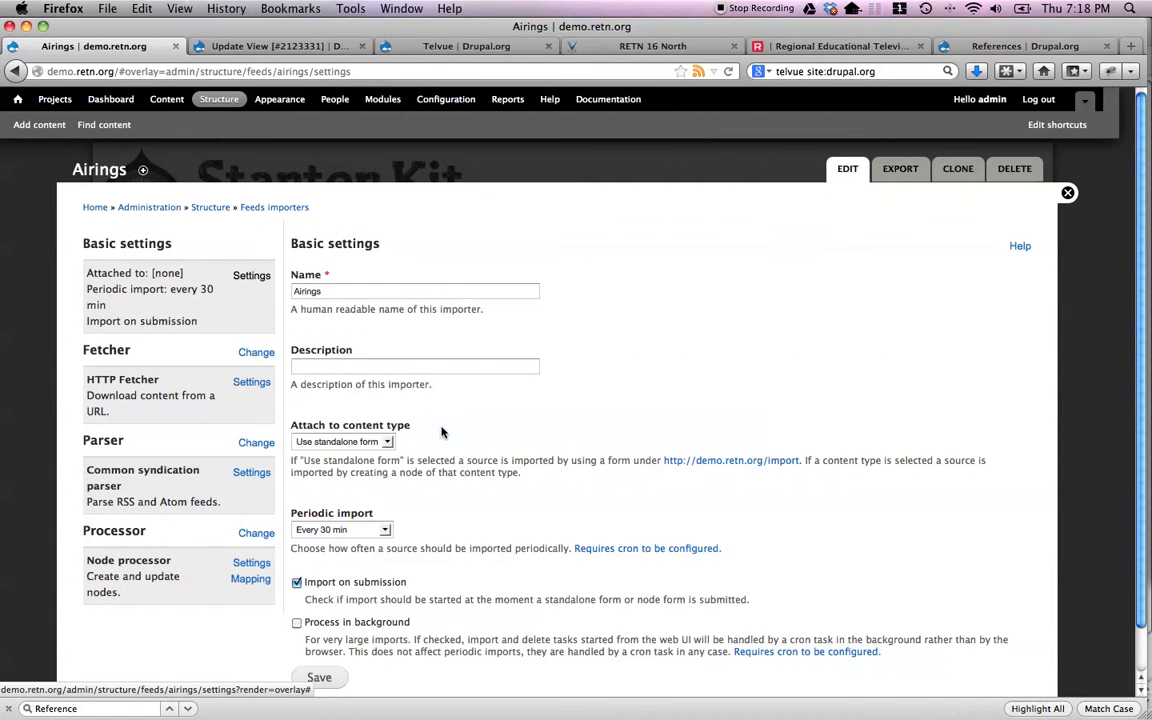
scroll(442, 432, down, 2)
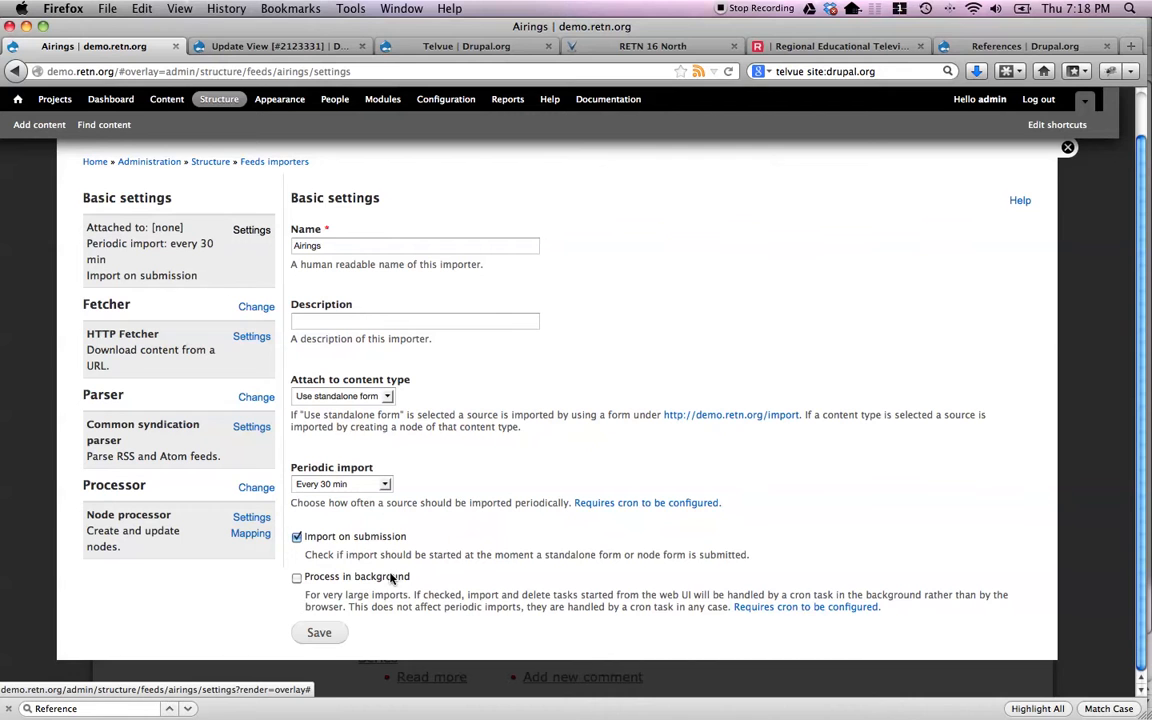
click(340, 484)
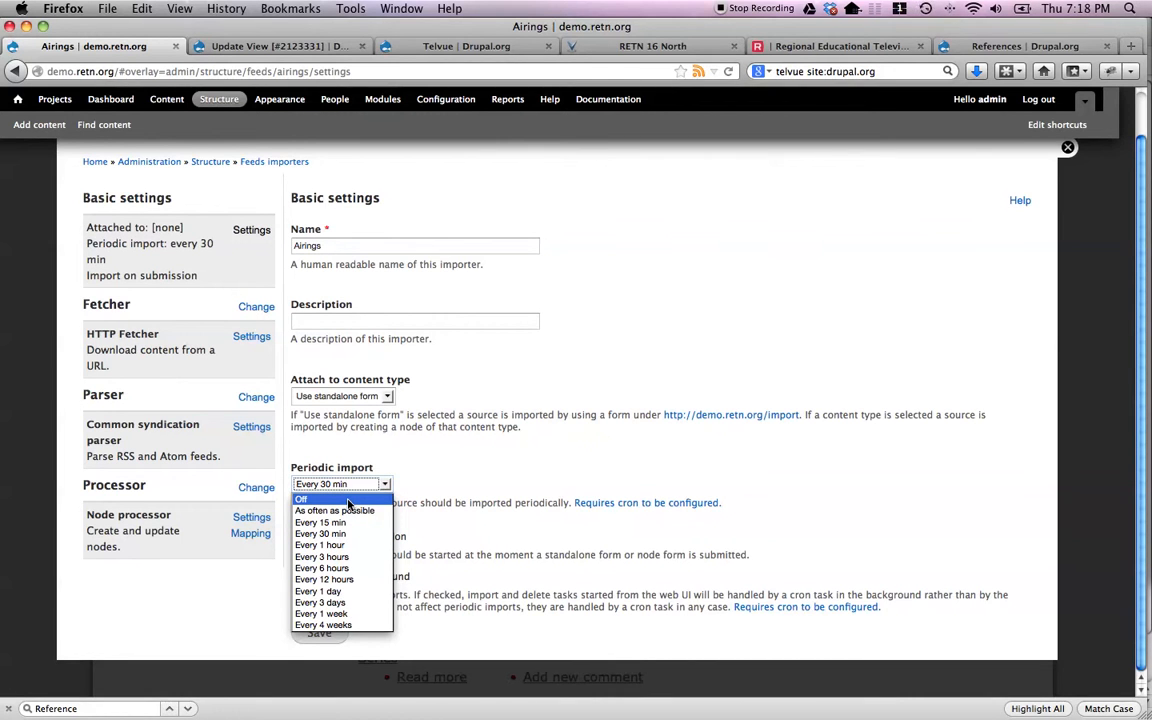
click(348, 500)
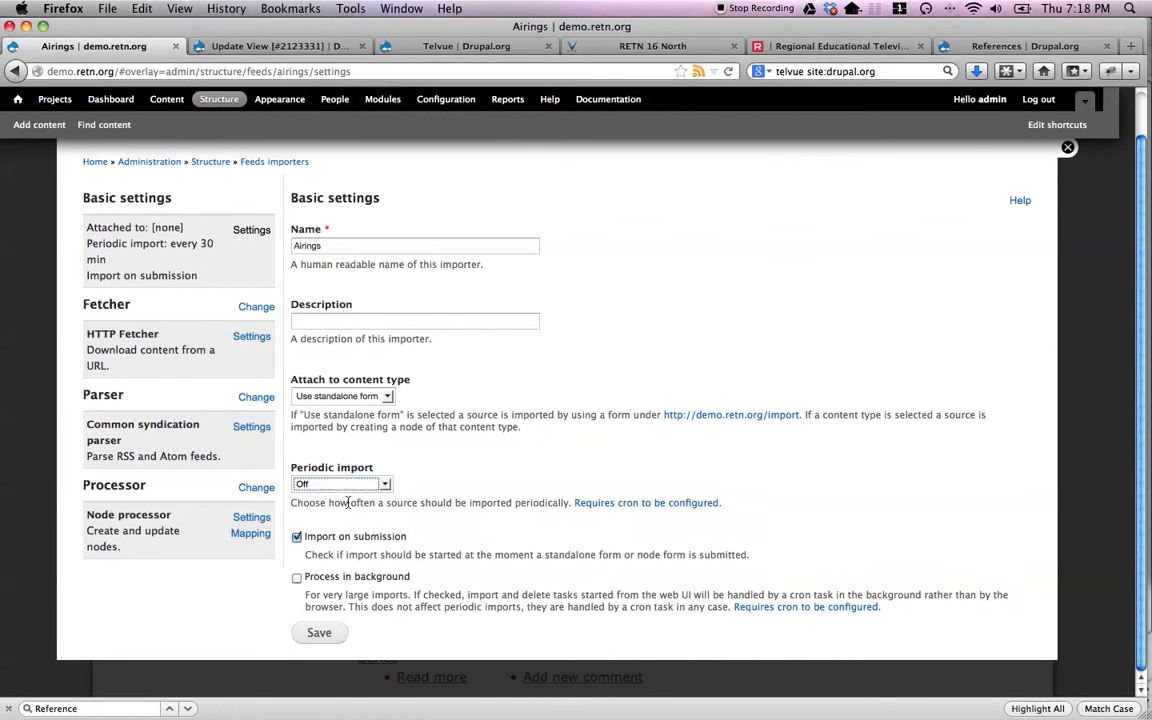
click(327, 636)
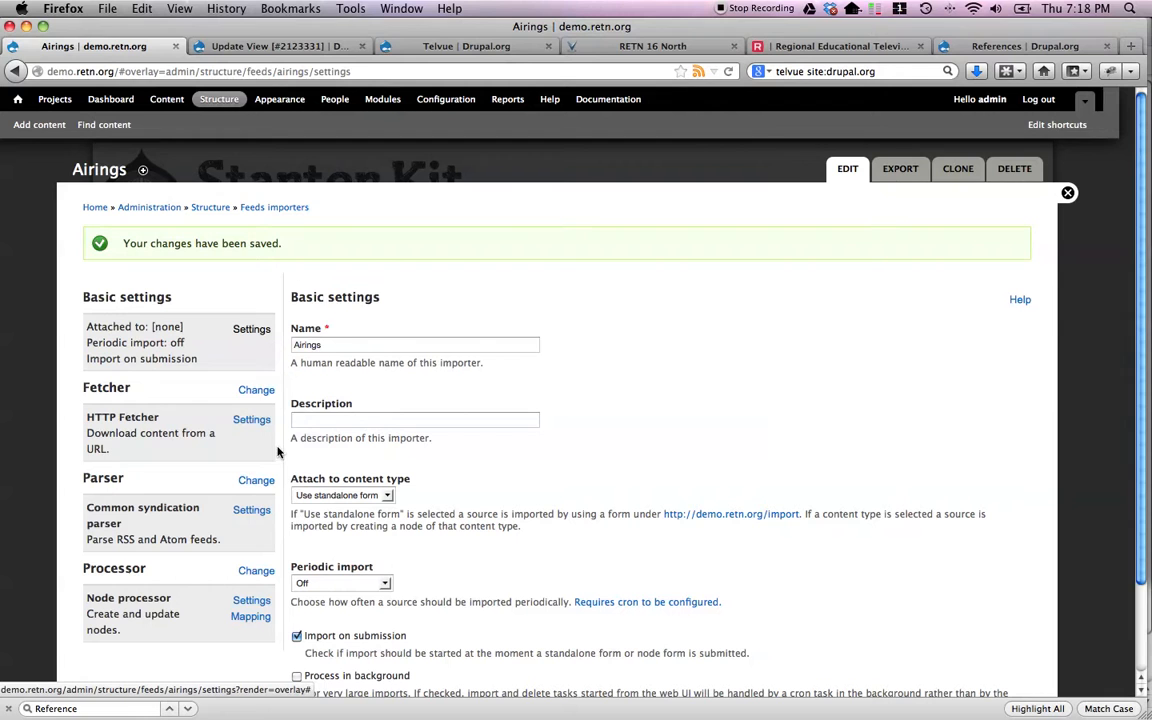
Step: Check the Airings importer's fetcher choice, and change its parser to Telvue Schedule RSS parser, opening that parser's settings
click(256, 389)
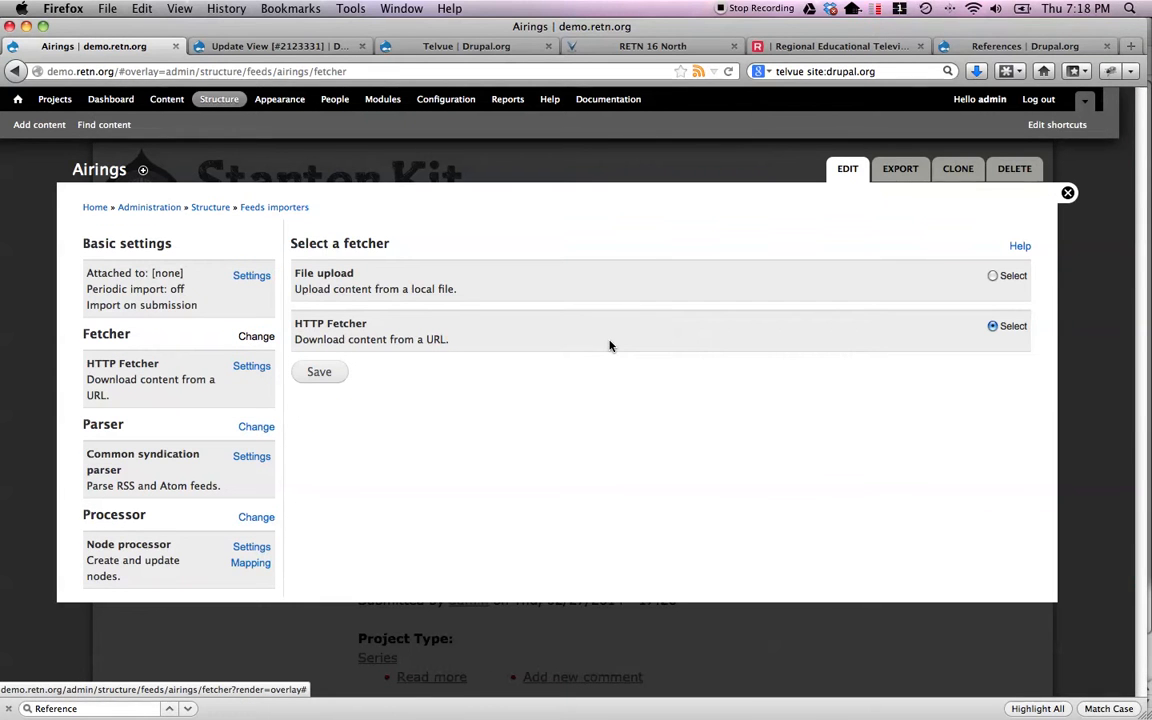
click(256, 428)
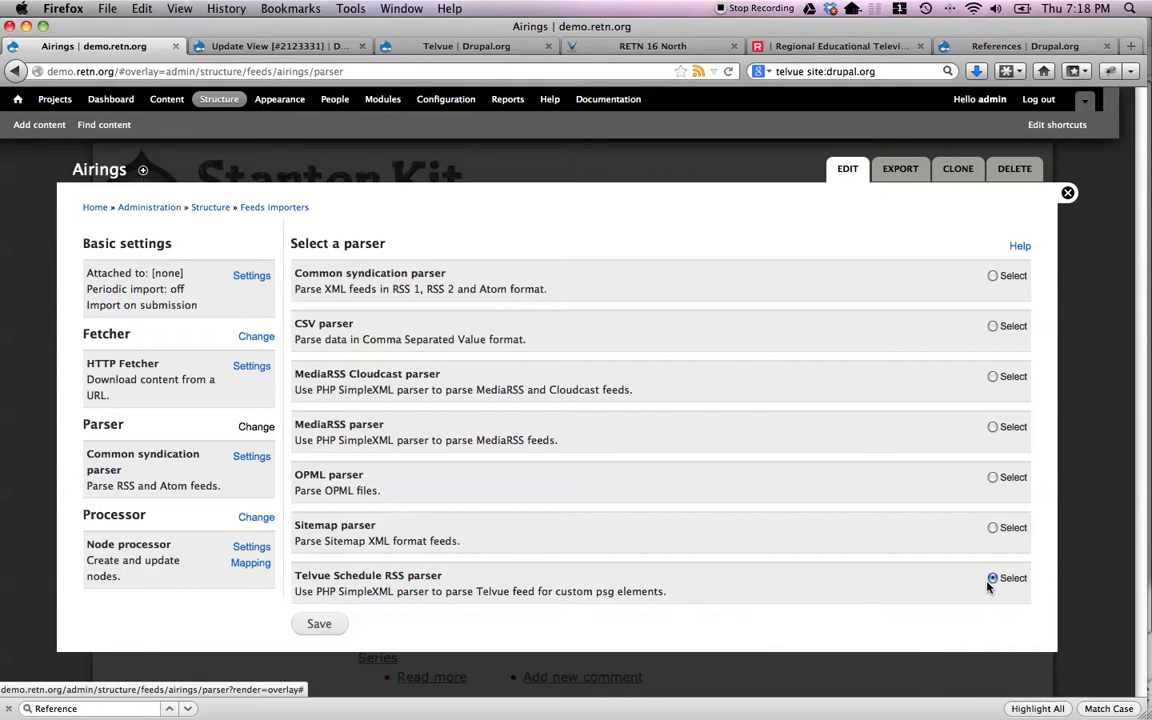
click(319, 624)
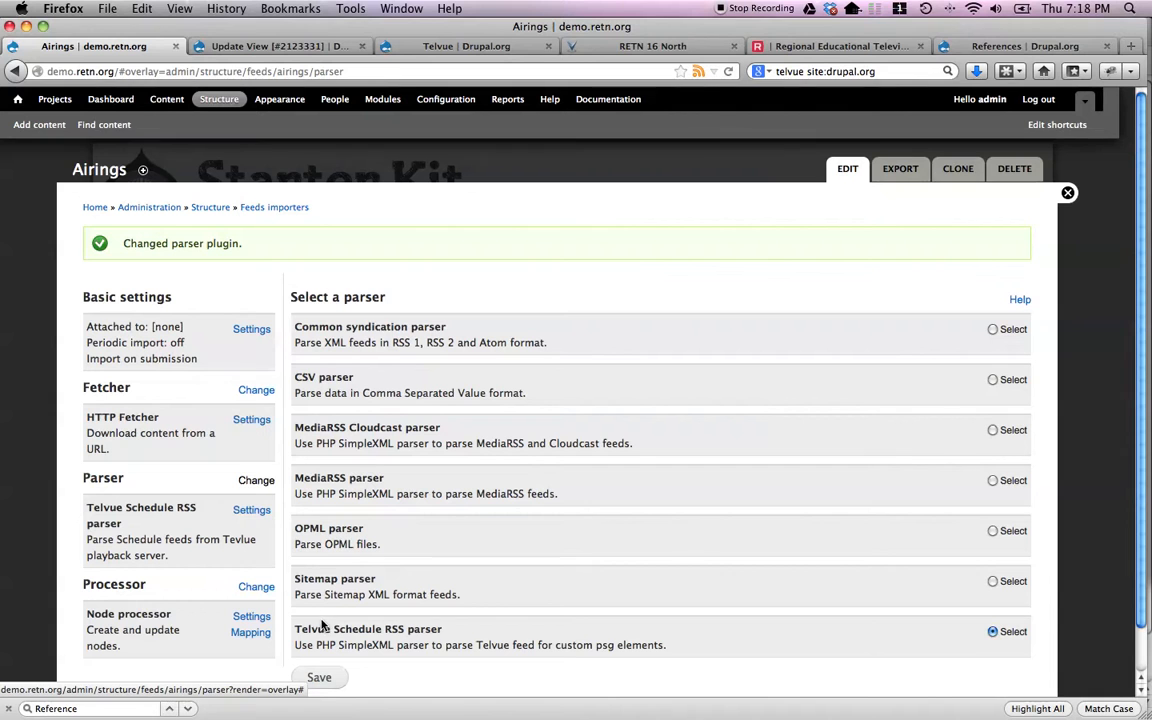
click(249, 511)
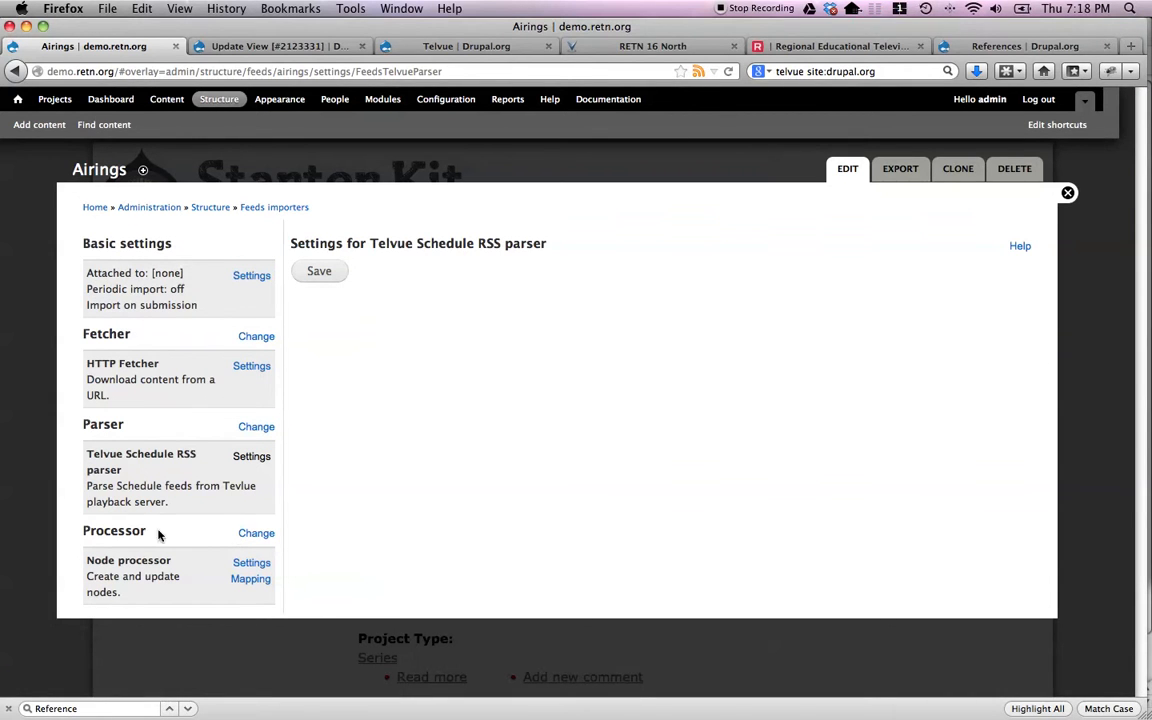
Step: Change the Airings importer's processor to Airing entity processor – EXPERIMENTAL and save the choice
click(252, 533)
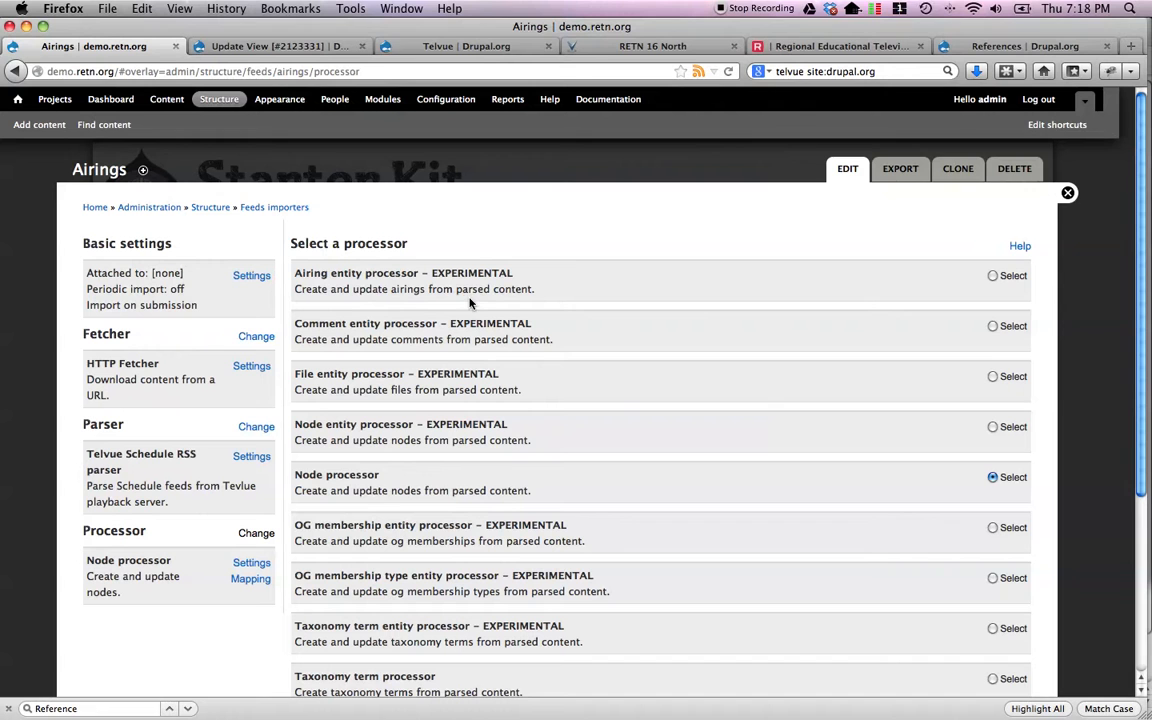
click(992, 277)
scroll(453, 503, down, 1)
scroll(453, 503, down, 5)
click(318, 633)
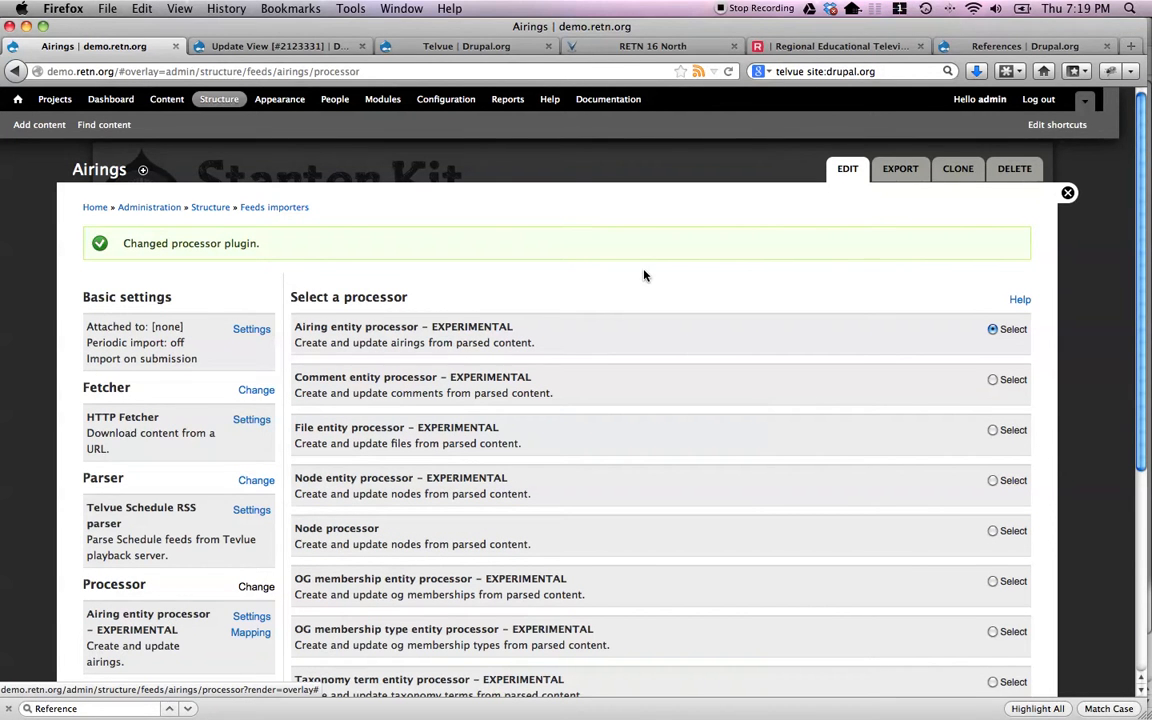
Step: Check the RETN 16 North feed, and set the Airing entity processor to "Update existing airing", saving its settings
click(648, 47)
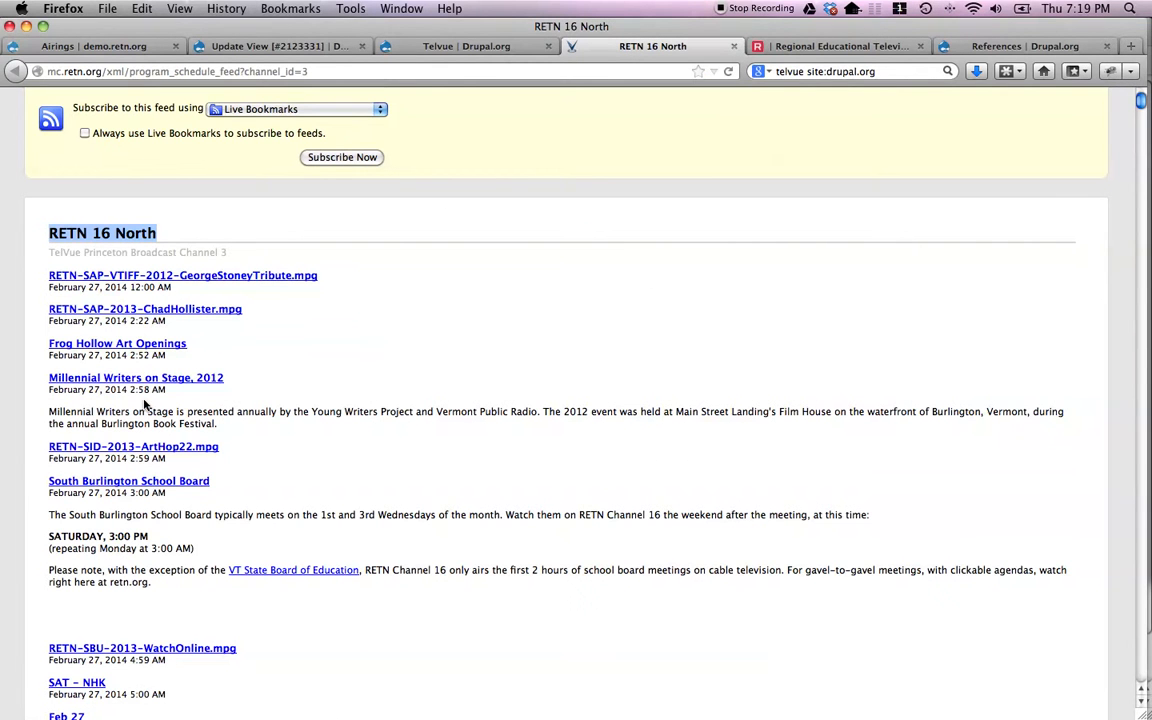
click(85, 47)
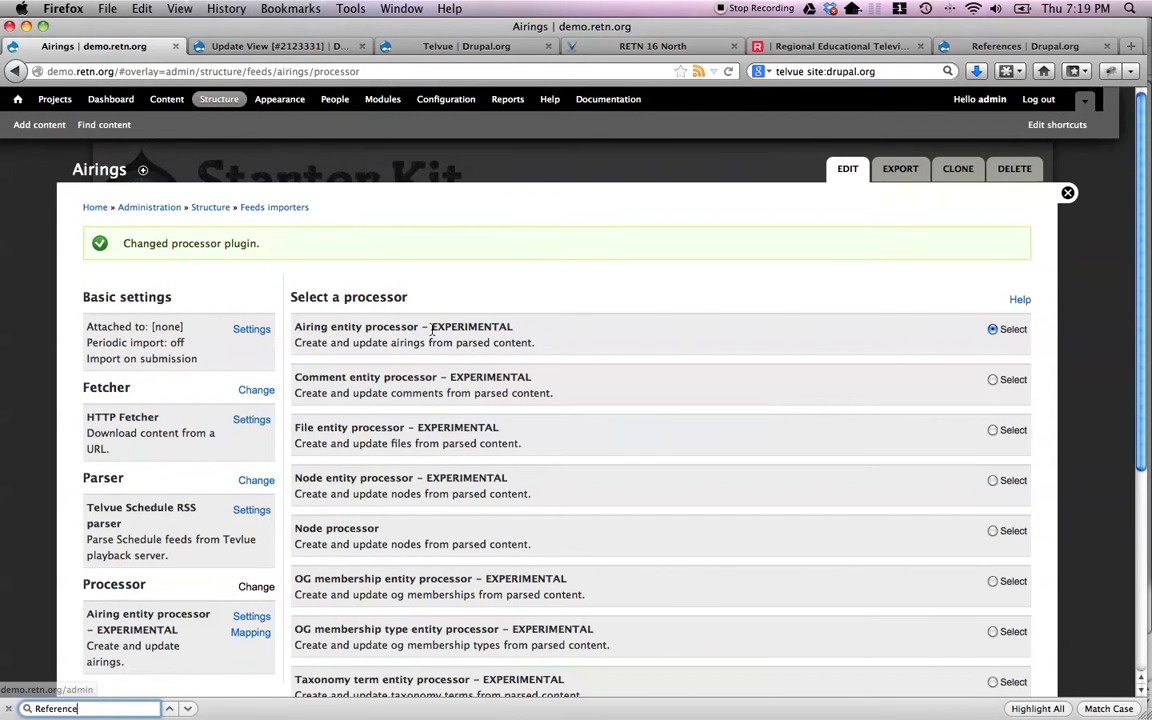
click(252, 617)
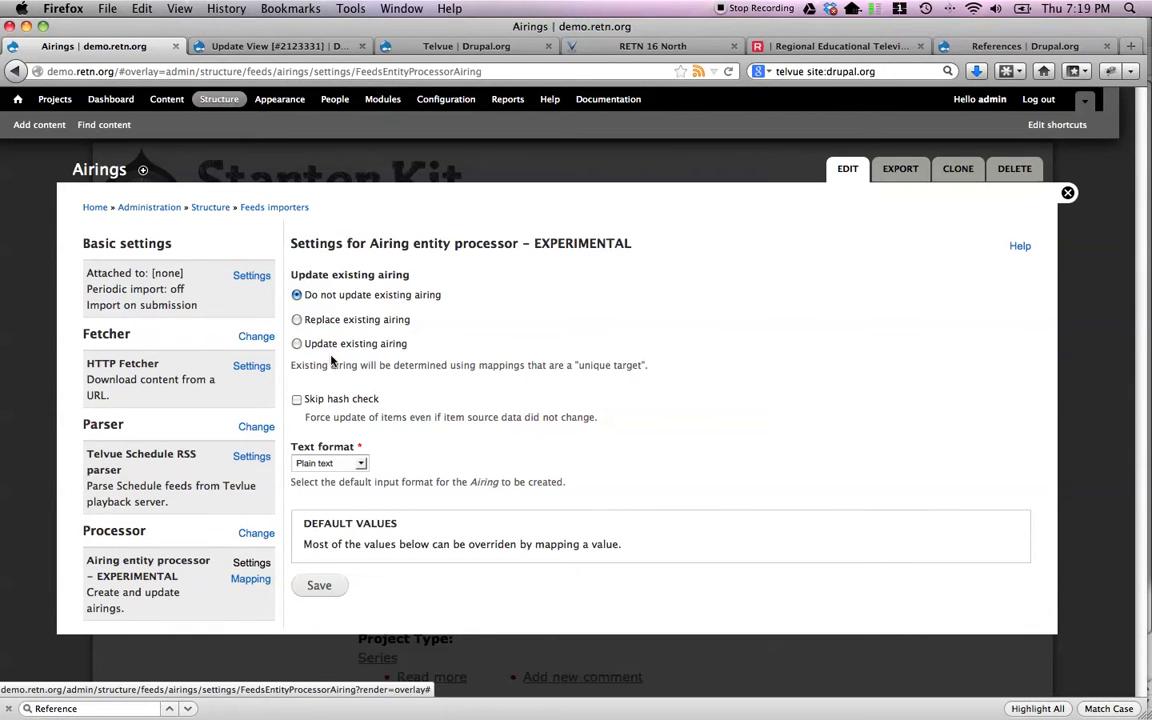
click(296, 344)
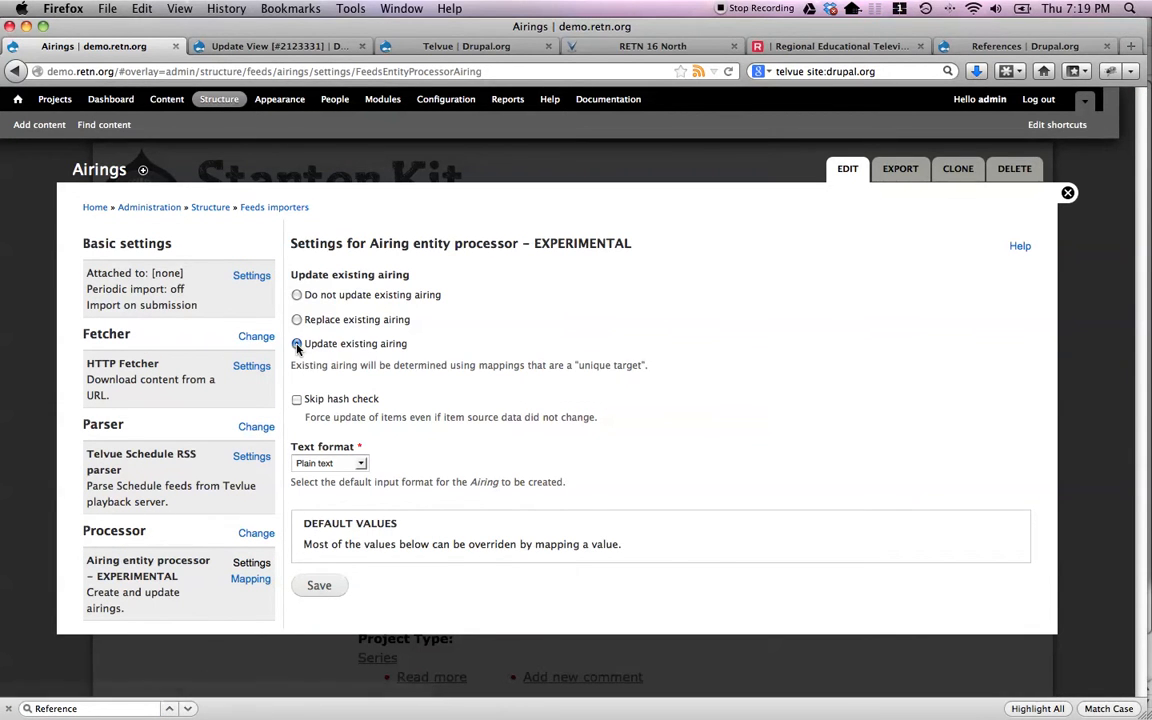
click(326, 586)
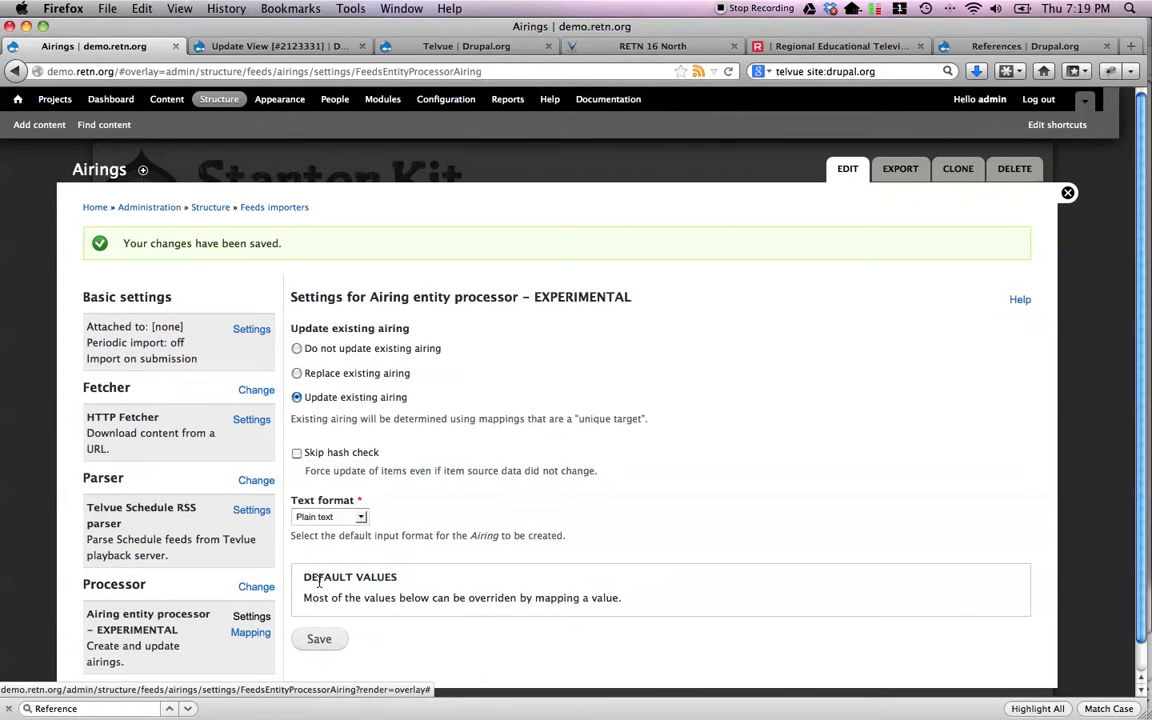
Step: Open the Airing entity processor's mapping and examine the guid elements of the items in the RETN 16 North feed source
click(250, 606)
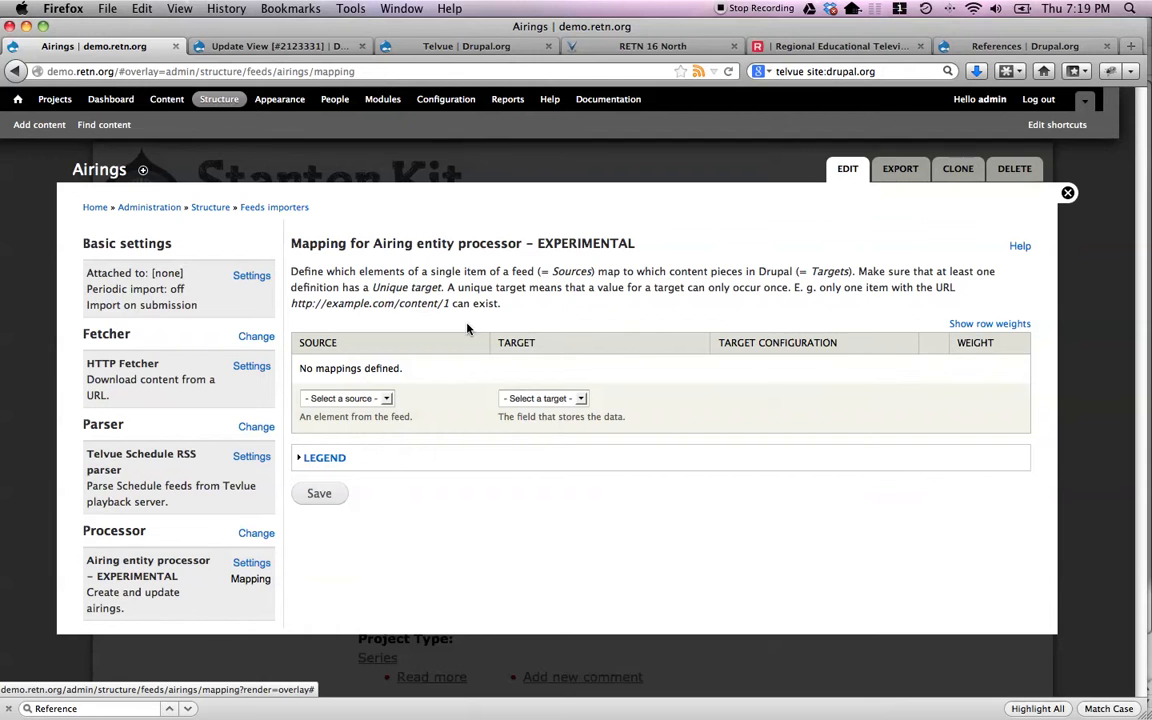
click(622, 47)
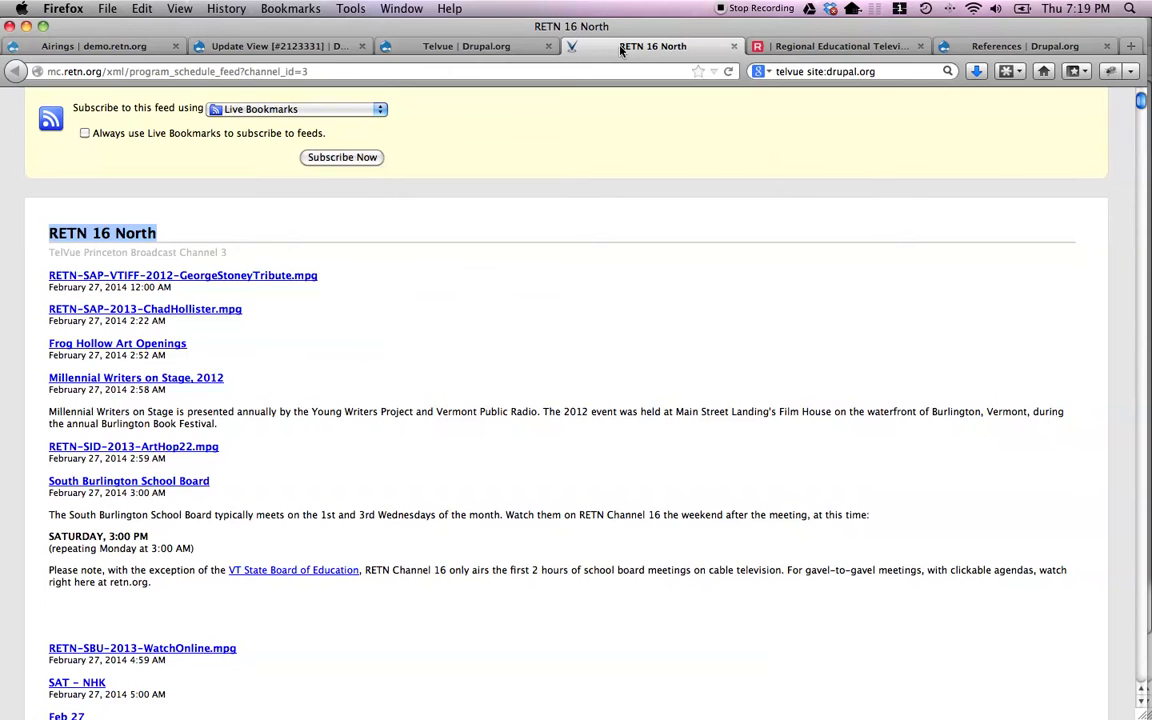
key(super+u)
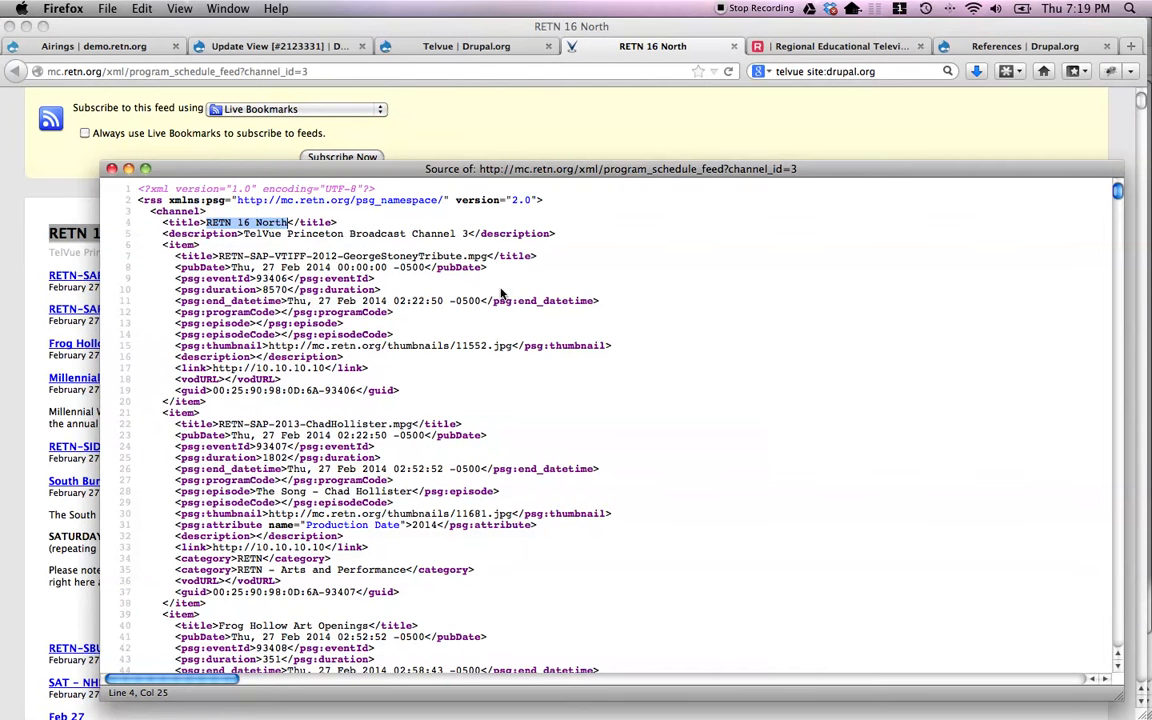
drag(176, 390, 400, 392)
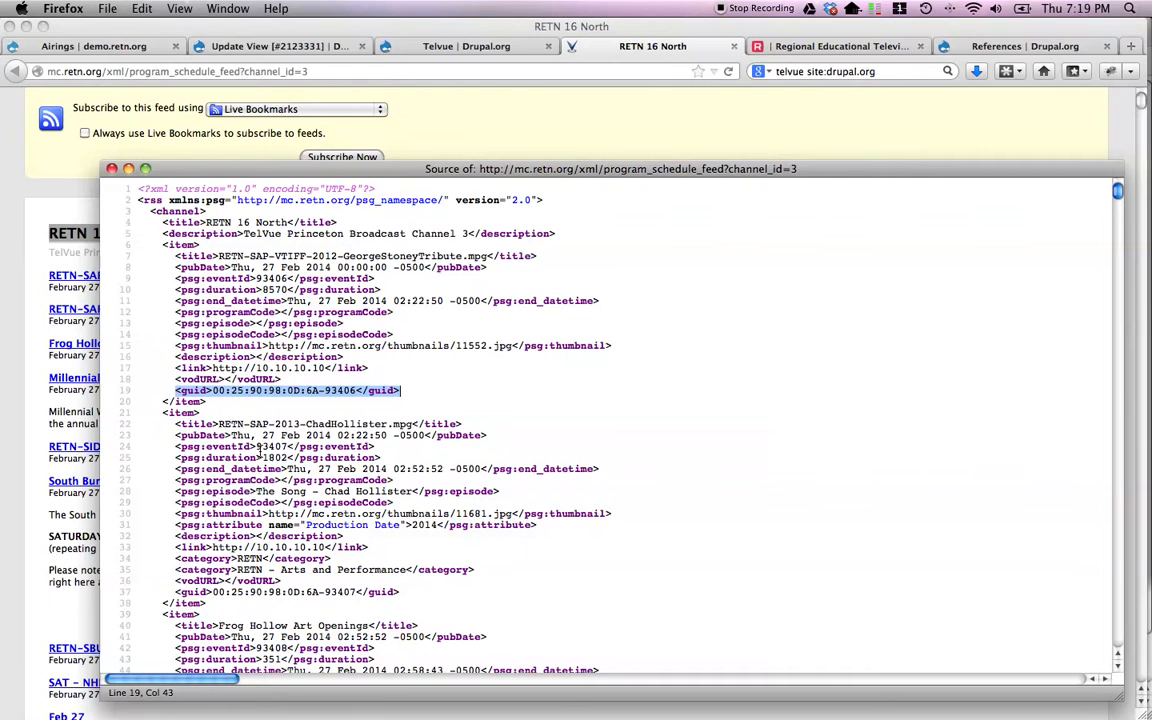
triple_click(244, 592)
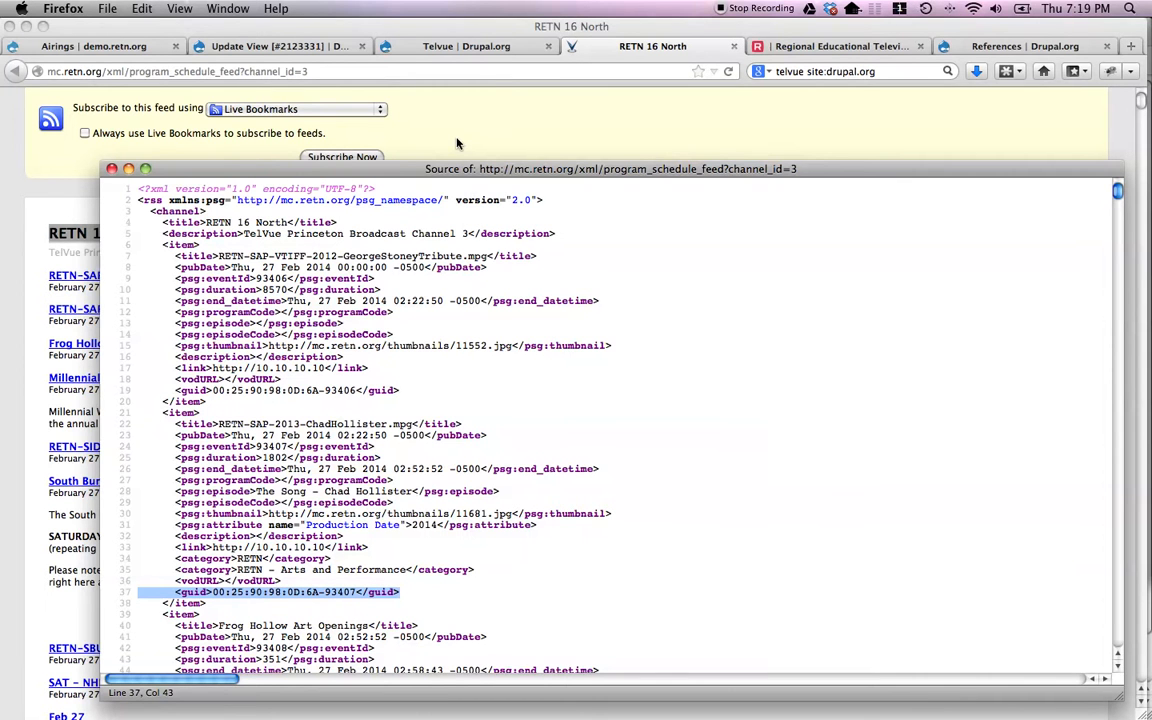
click(118, 46)
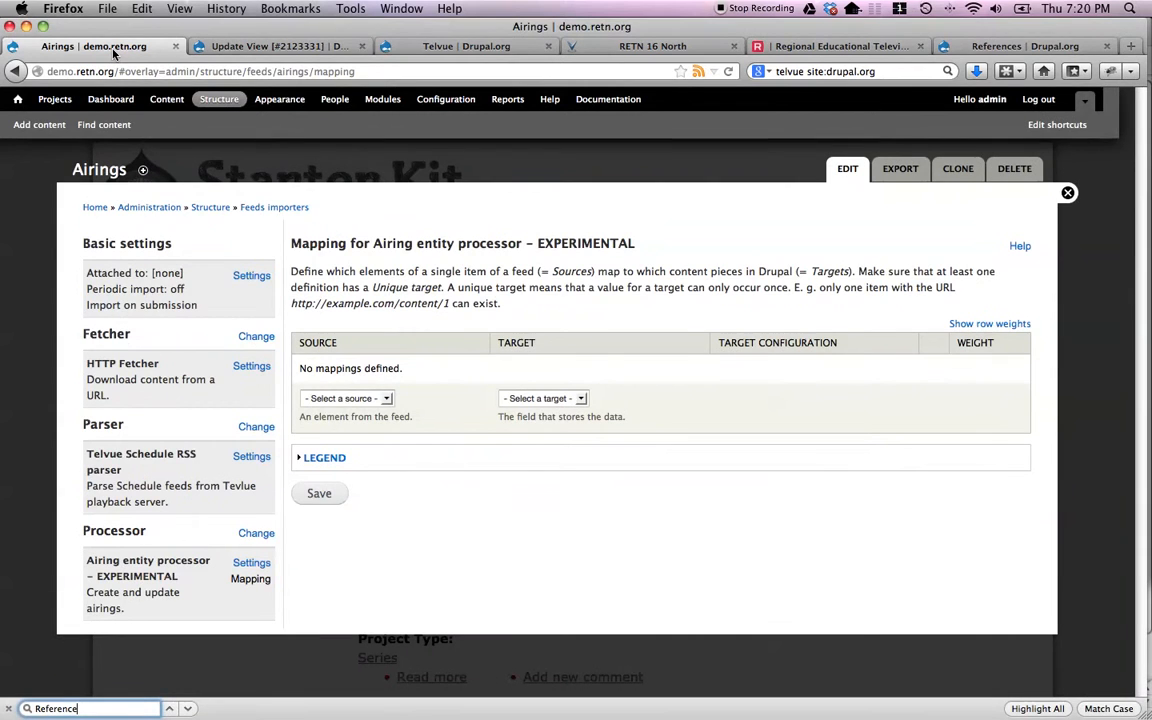
Step: Map the GUID source to the GUID target in the Airing entity processor's mapping and save it
click(350, 400)
click(336, 449)
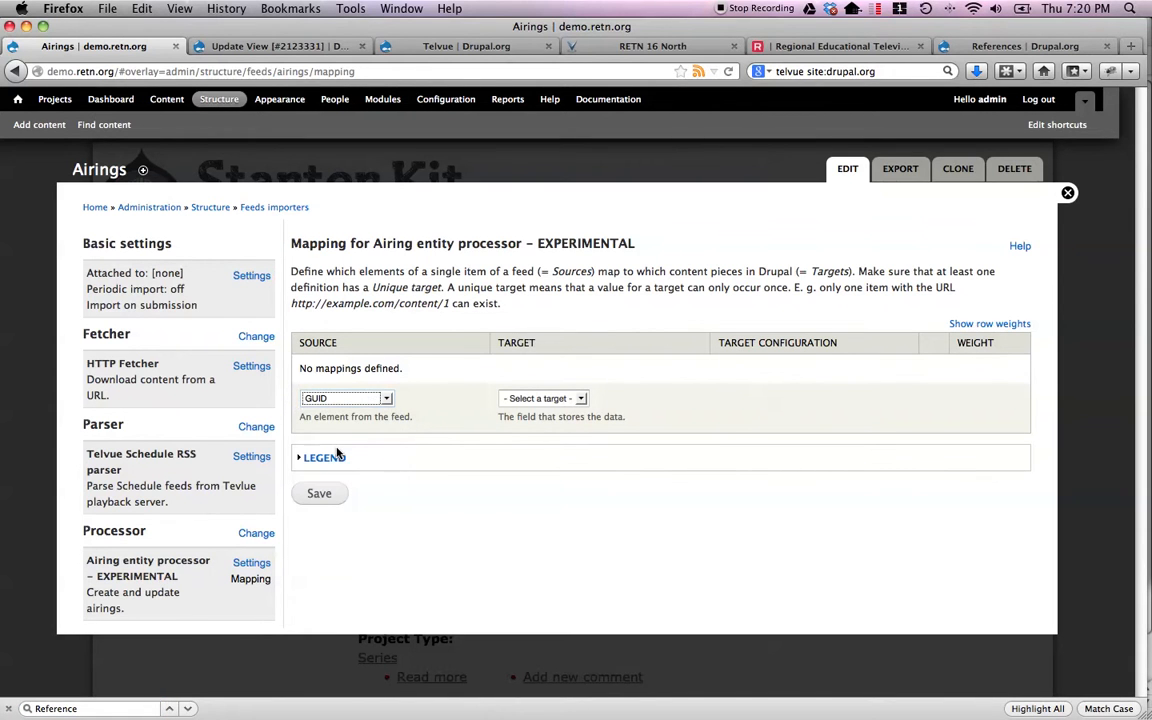
click(572, 398)
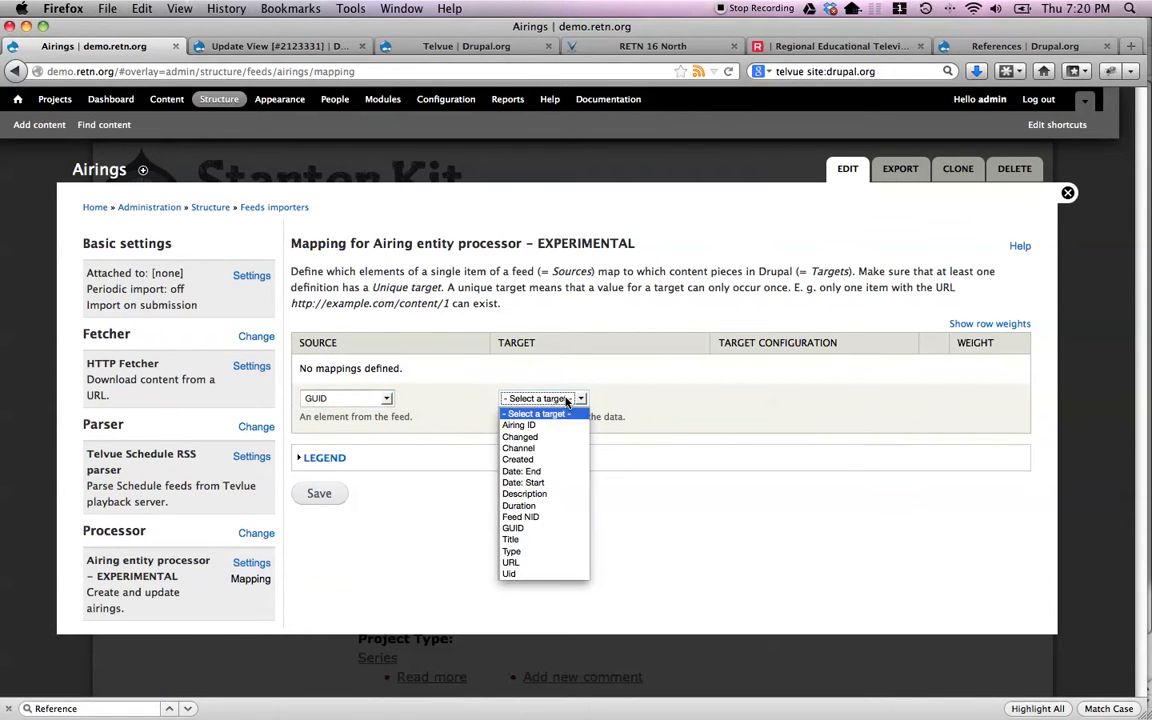
click(543, 528)
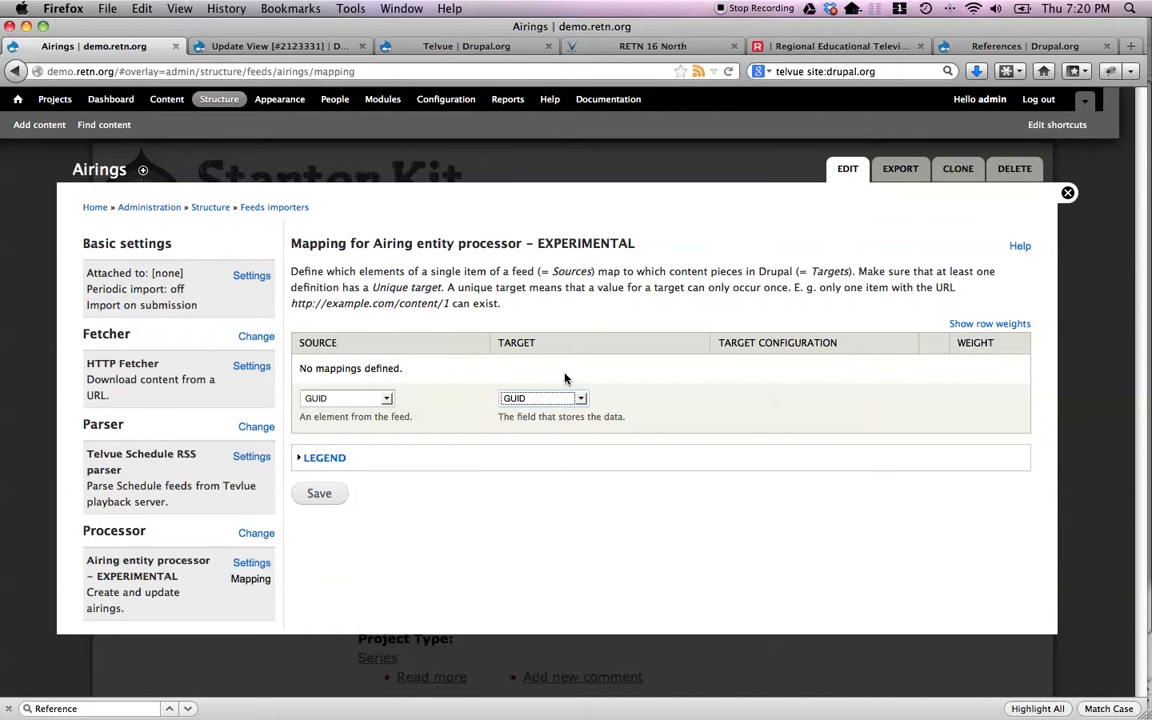
click(322, 494)
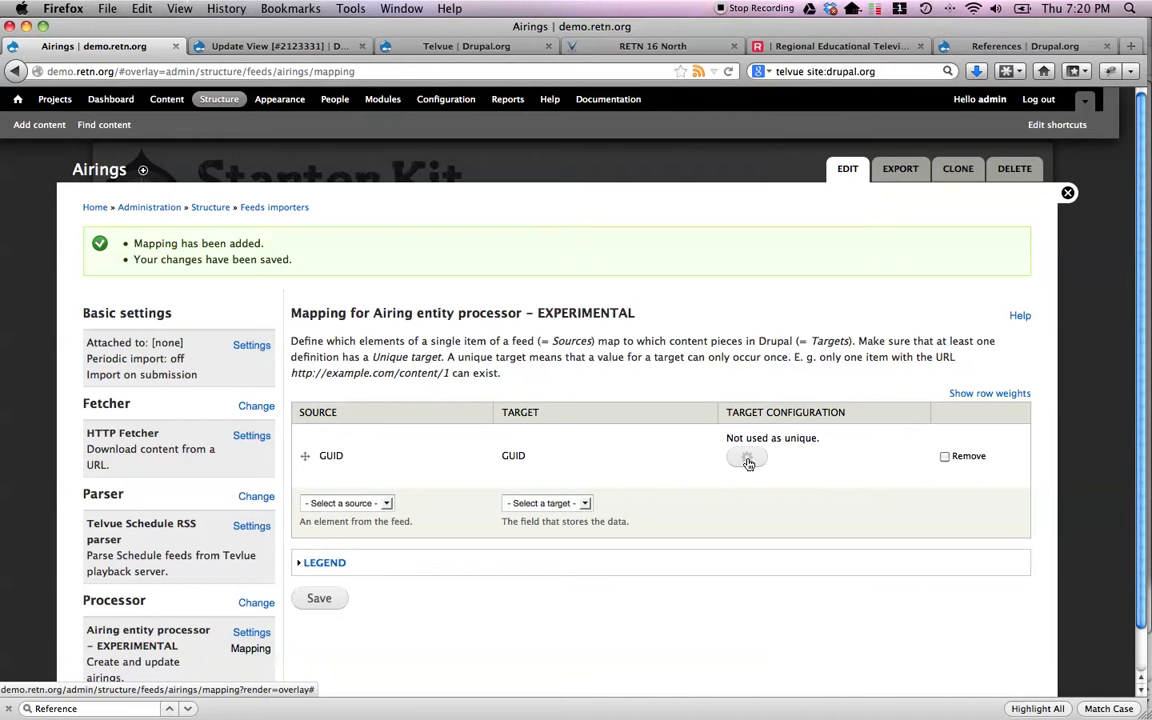
Step: Configure the GUID mapping's target as unique and save the mapping
click(747, 459)
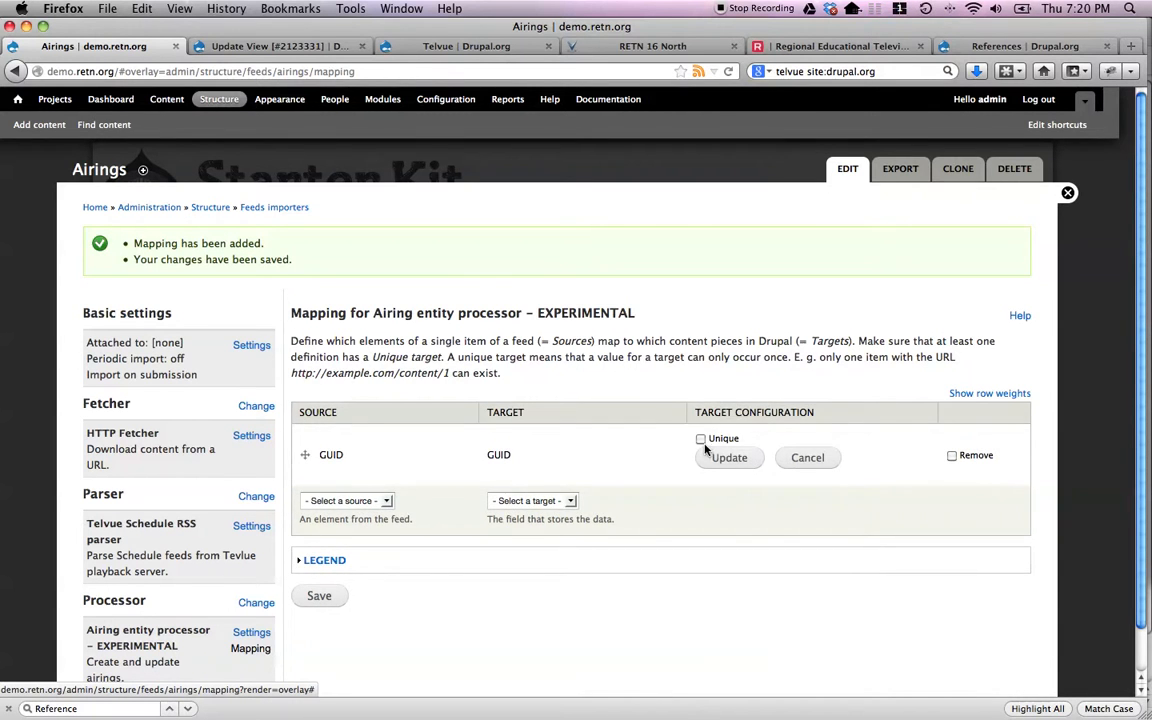
click(701, 439)
click(731, 460)
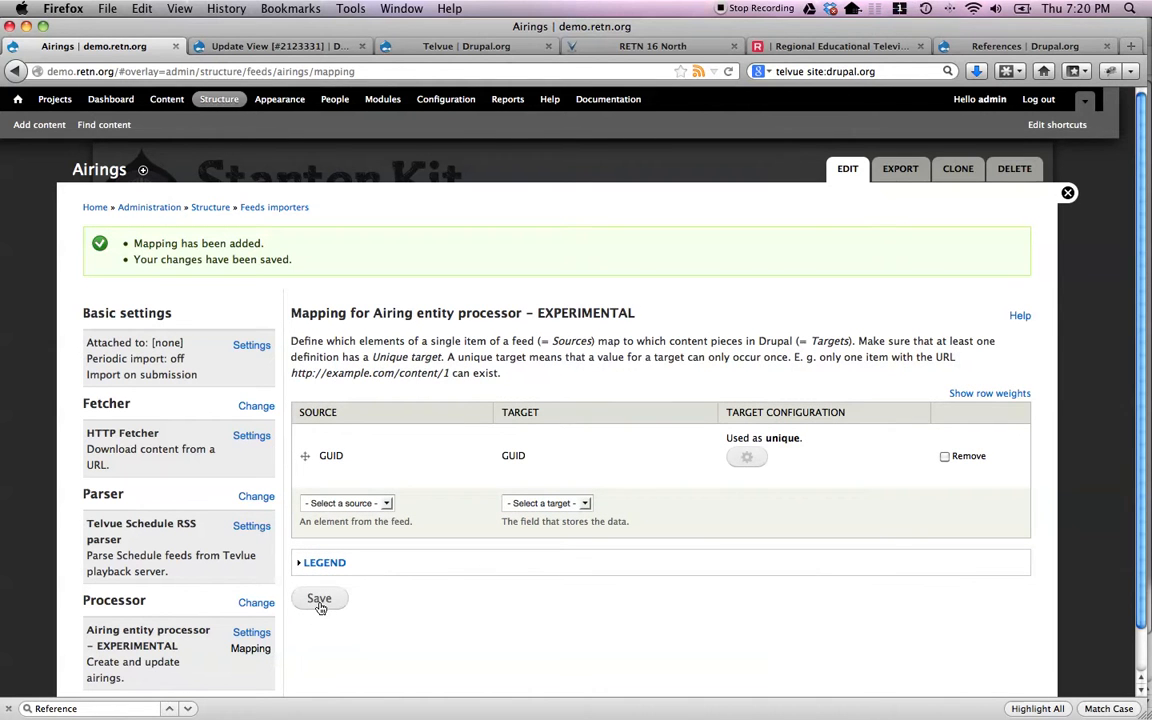
click(319, 600)
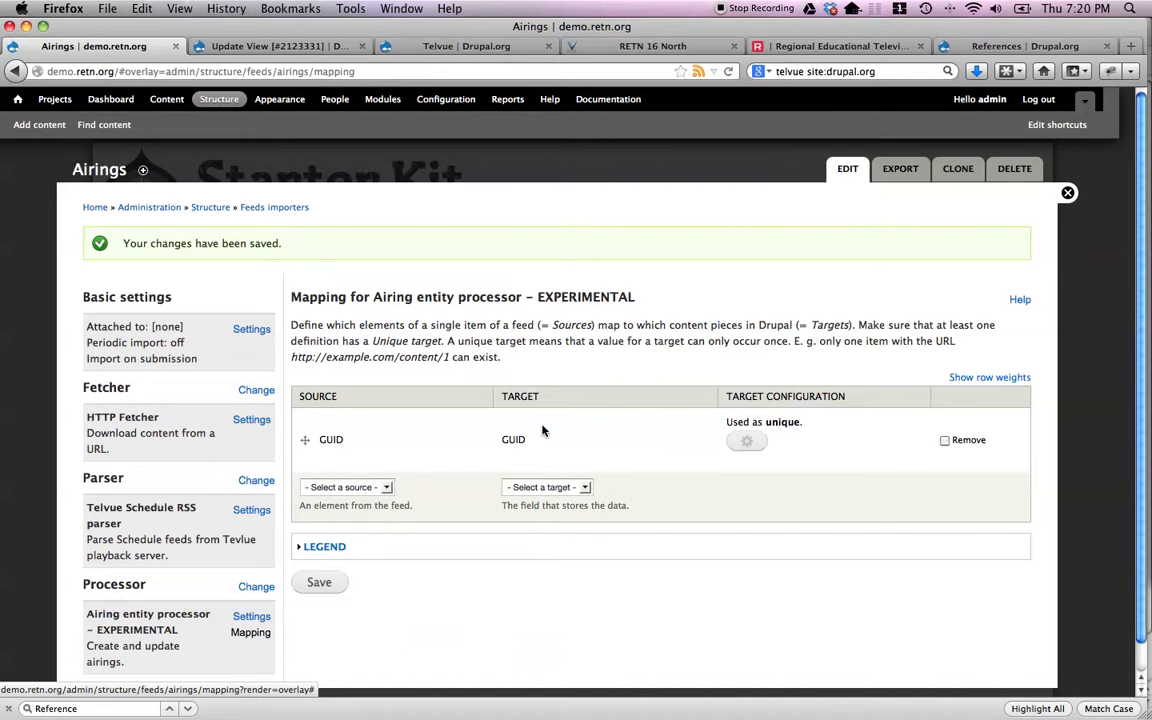
Step: Check the pubDate element in the feed source, and map the Published source to the Date: Start target, saving the mapping
key(super+grave)
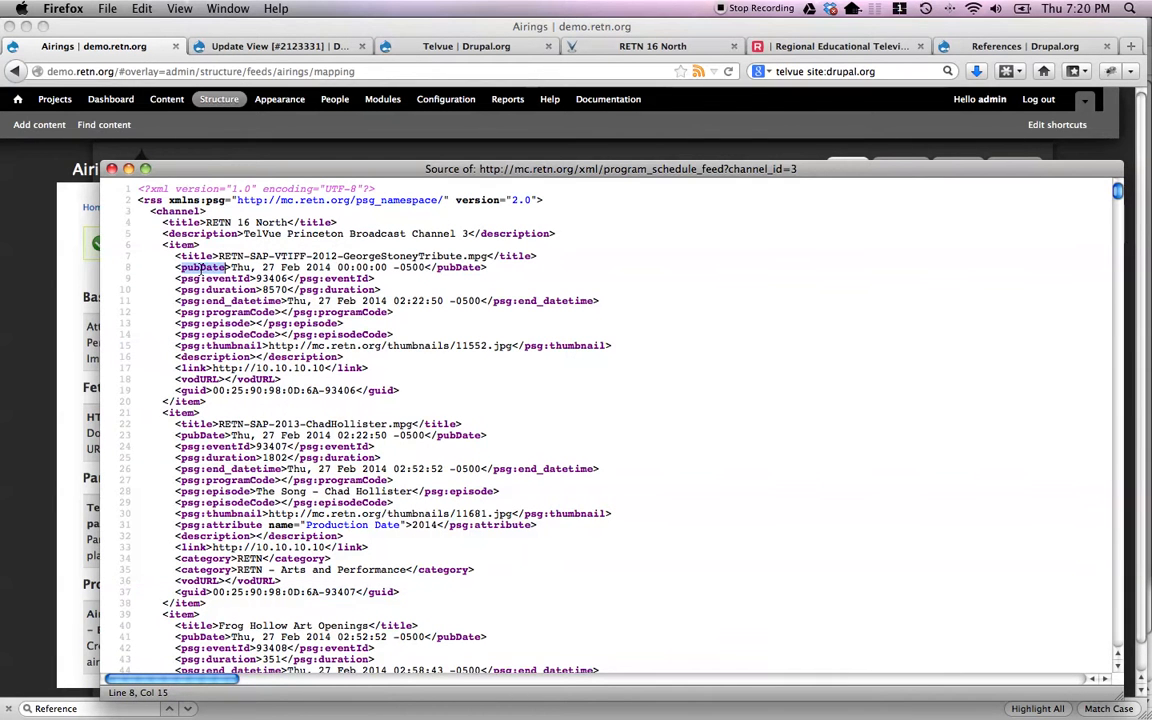
triple_click(201, 268)
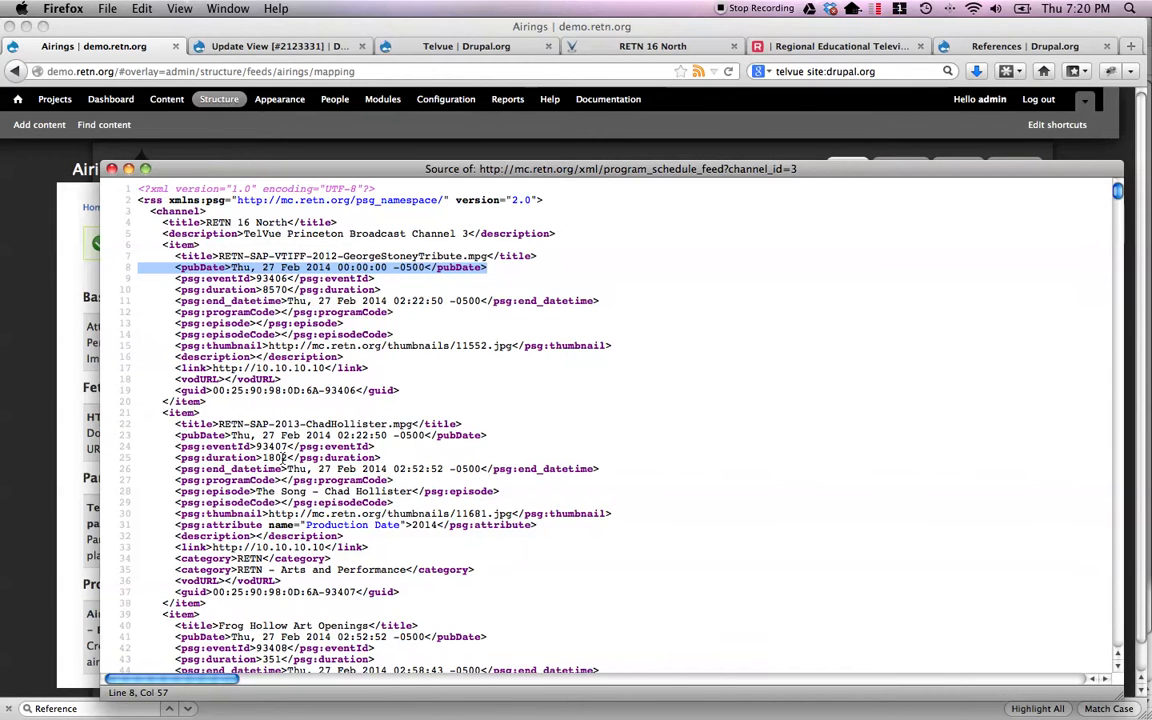
key(super+w)
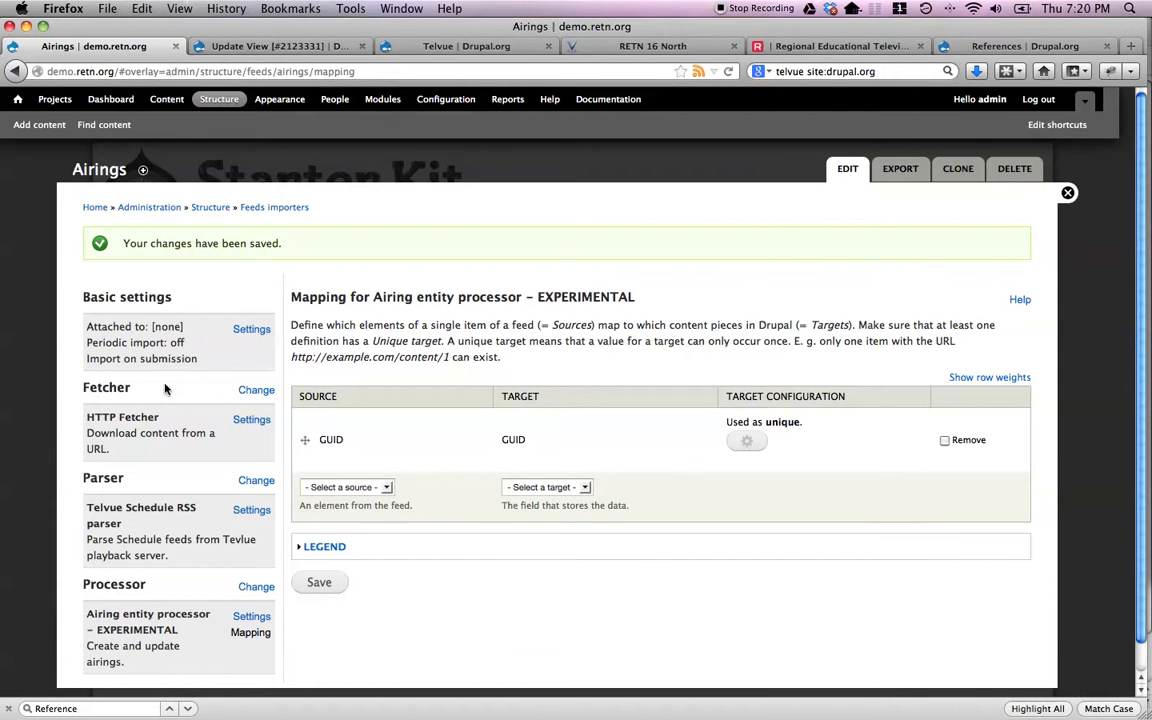
click(350, 488)
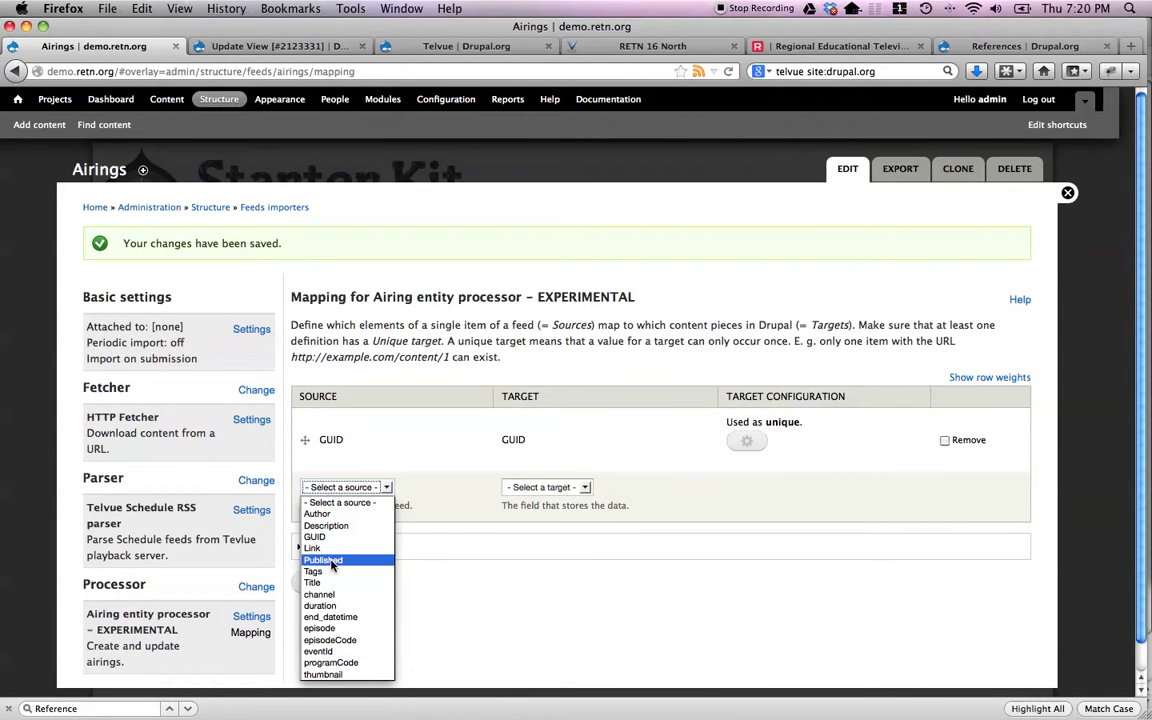
click(331, 561)
click(577, 488)
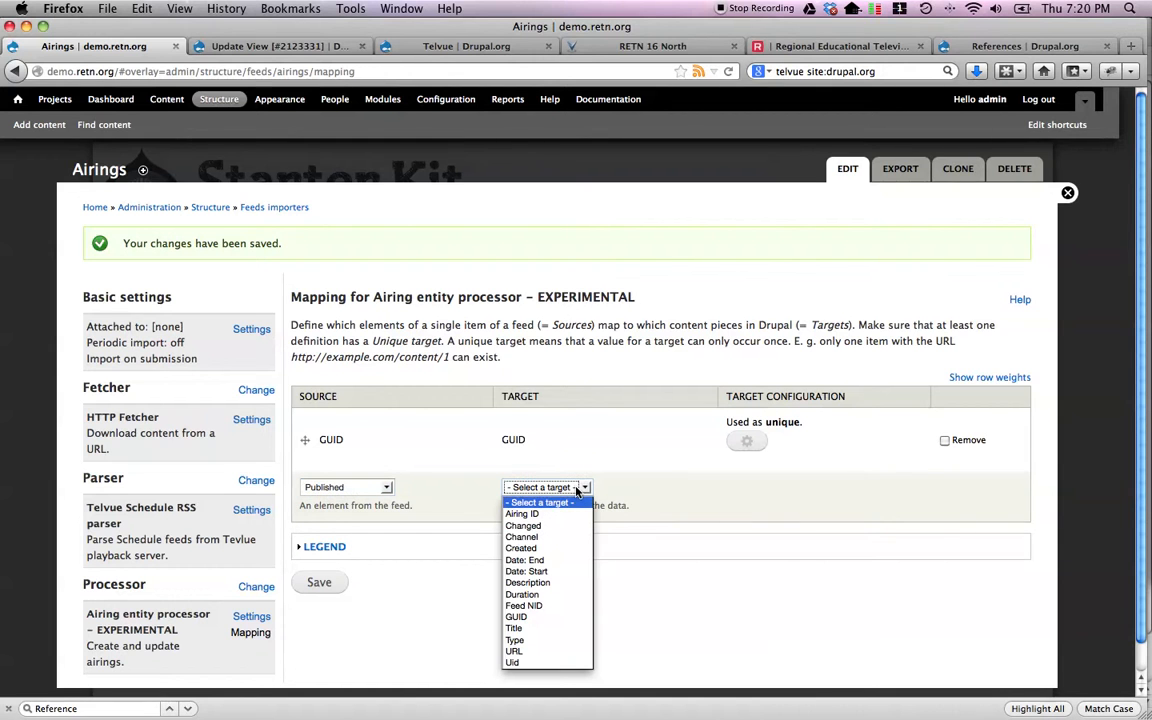
click(527, 571)
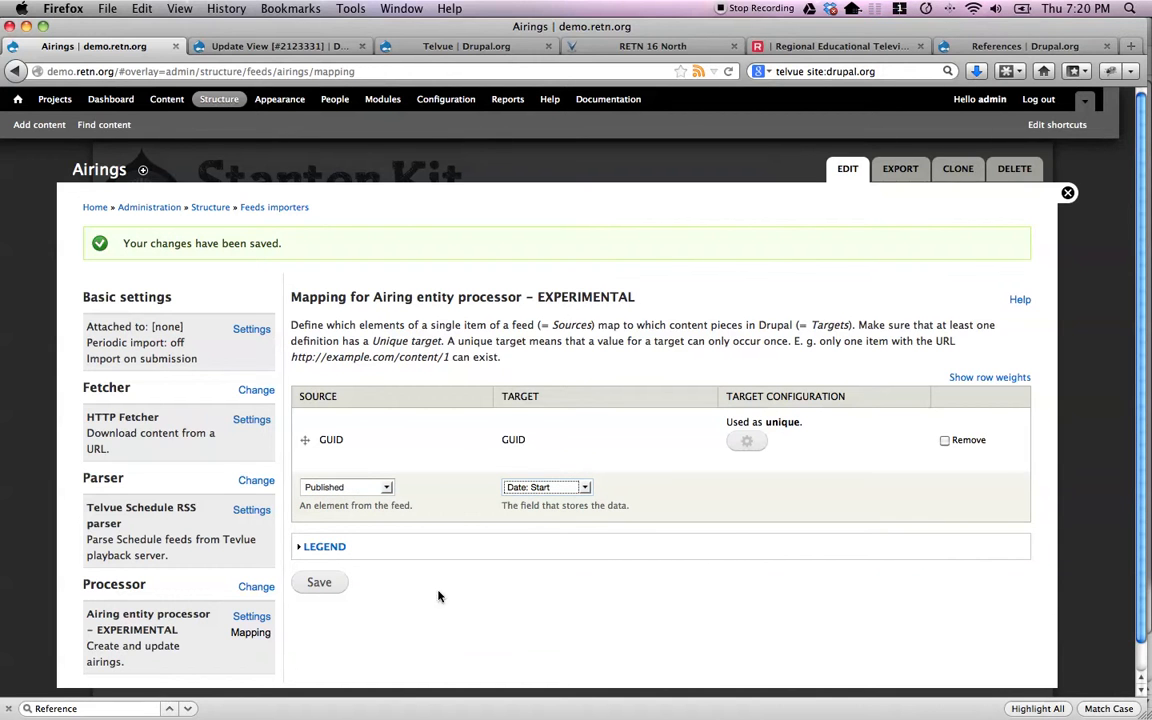
click(315, 590)
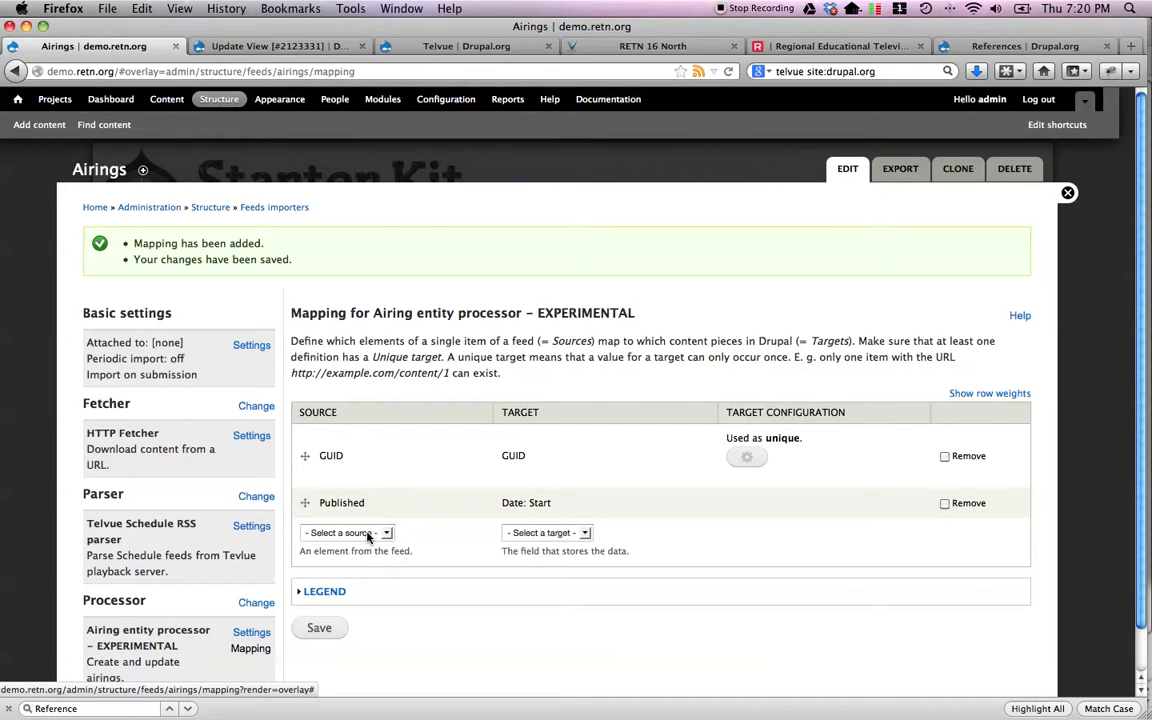
Step: Map the end_datetime source to the Date: End target and save the mapping
click(368, 534)
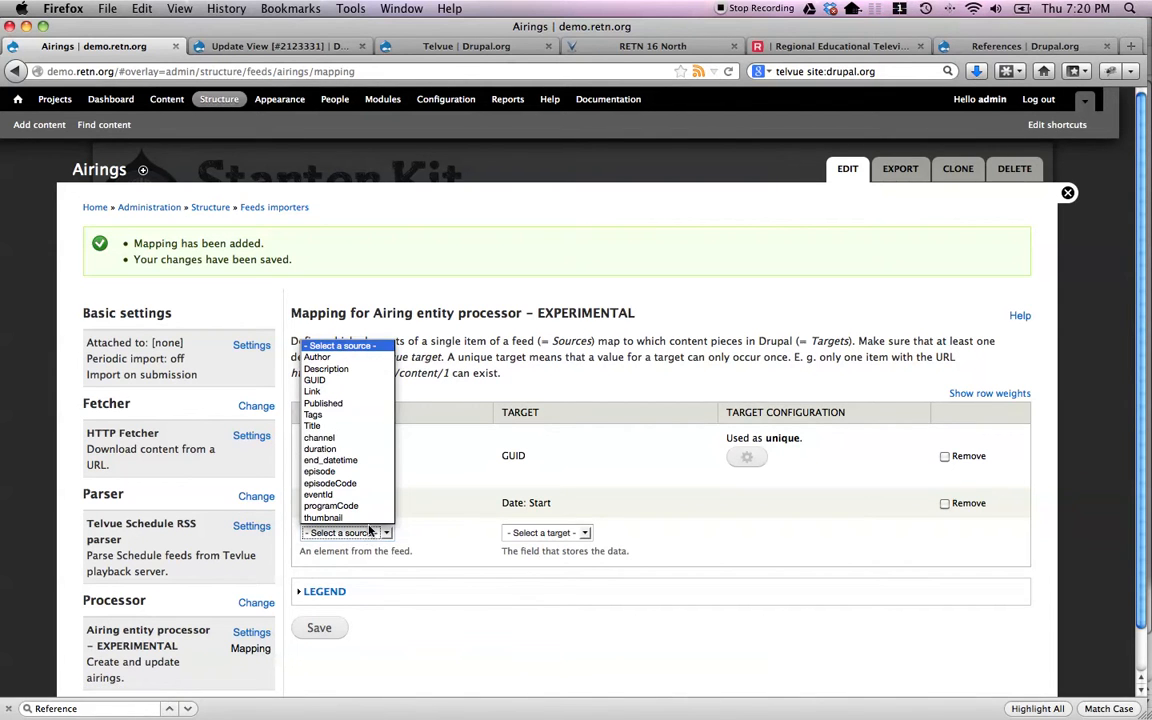
click(366, 460)
click(563, 533)
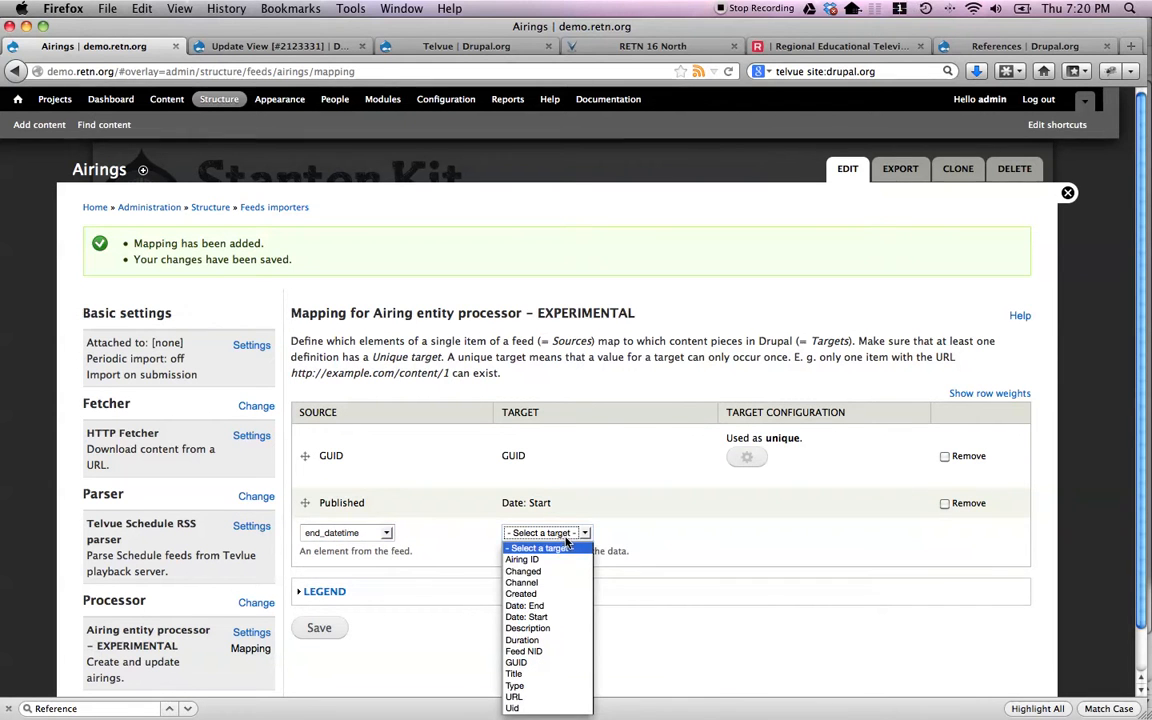
click(556, 605)
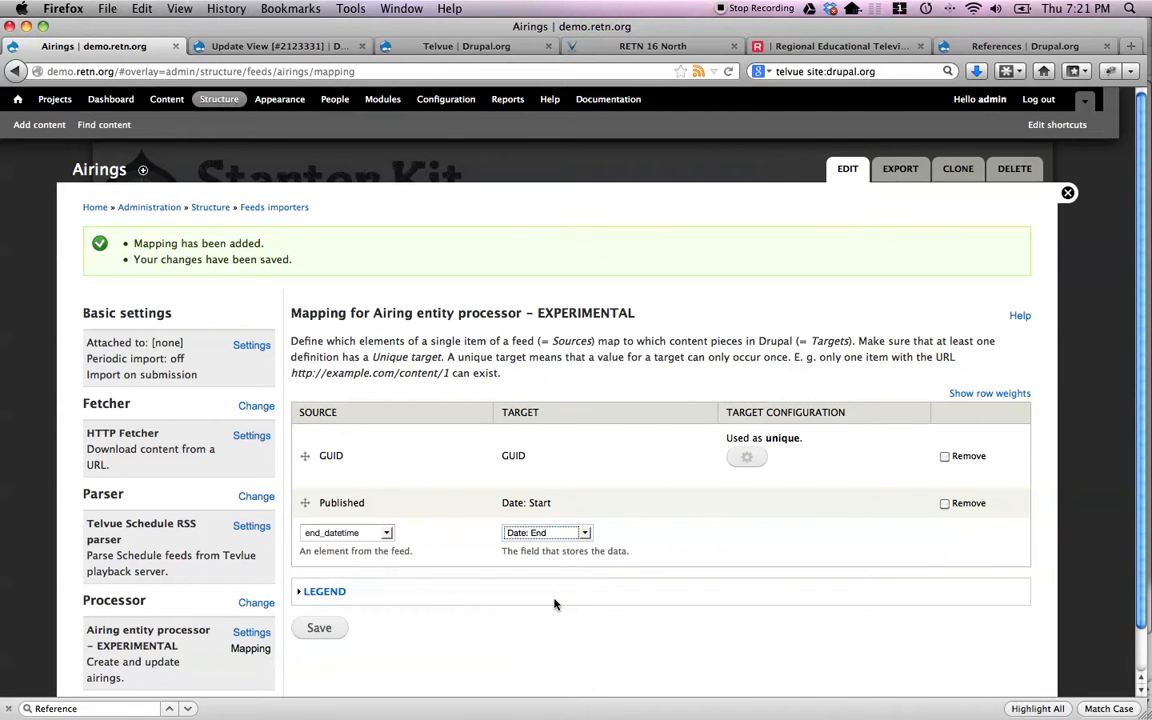
click(322, 628)
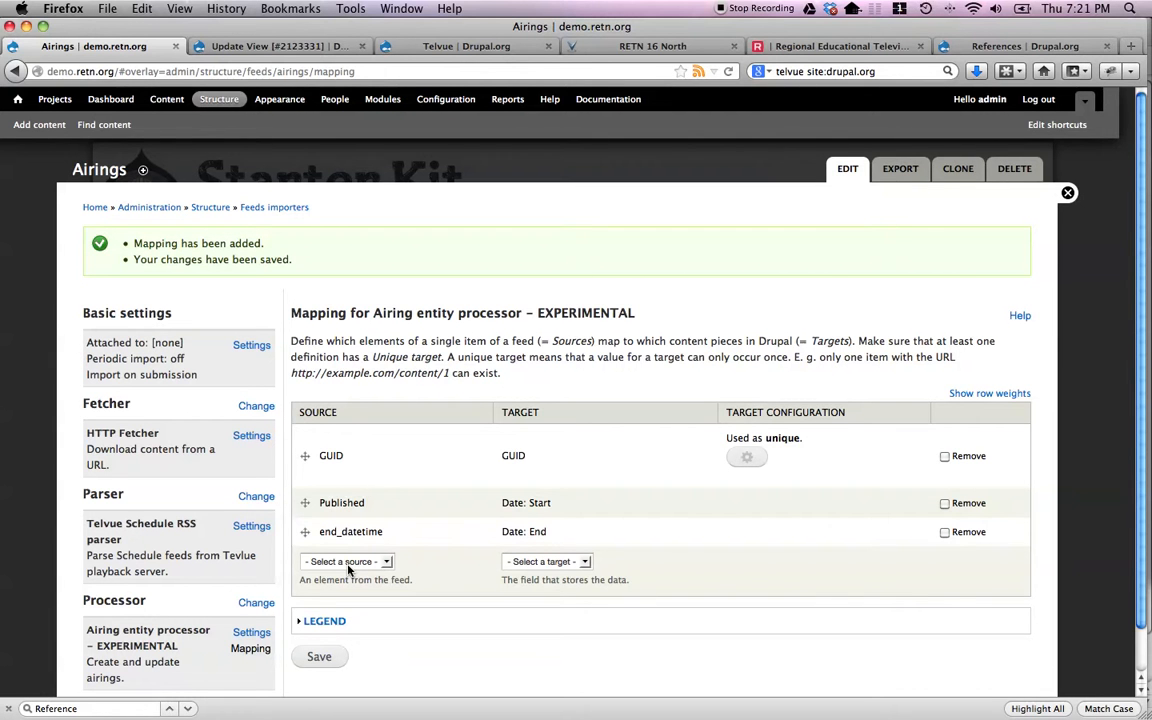
Step: Check the title elements of several items in the feed source, and map the Title source to the Title target, saving the mapping
key(super+grave)
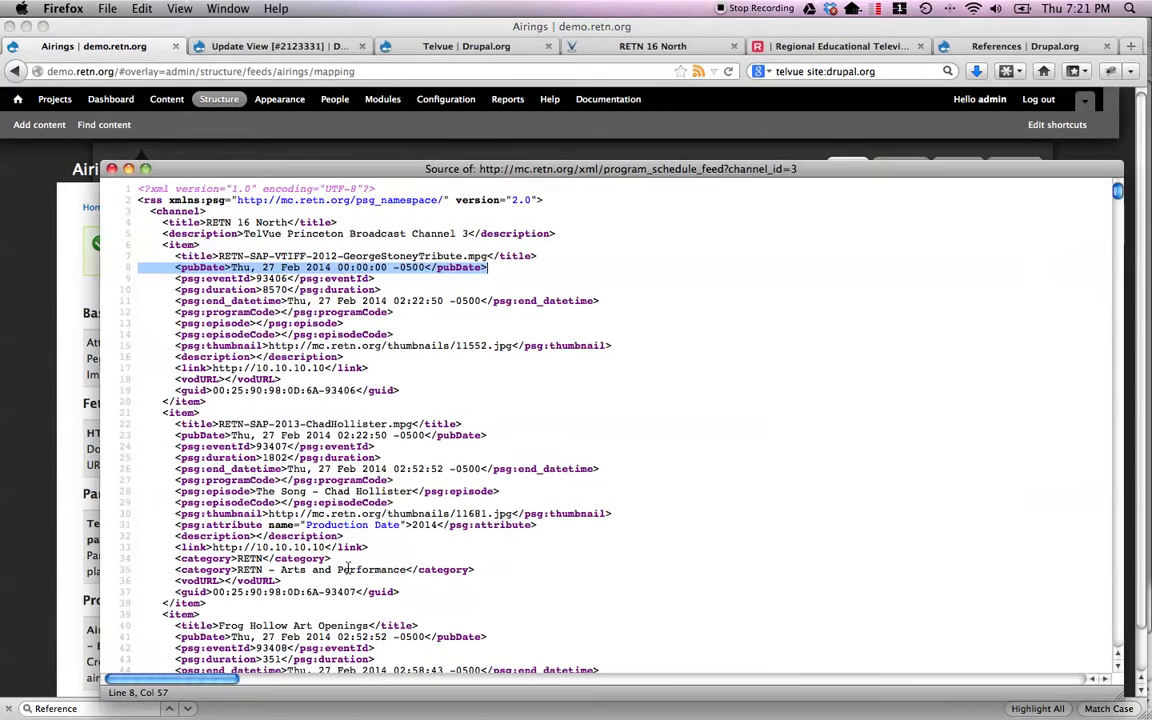
triple_click(280, 257)
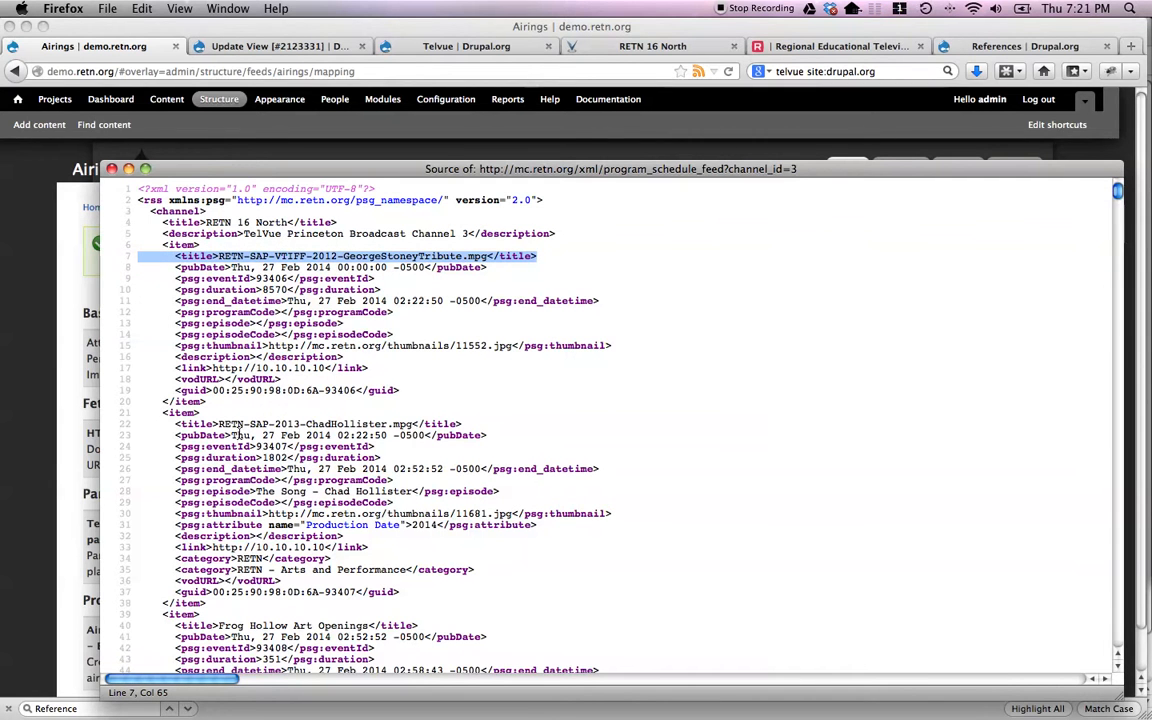
scroll(257, 460, down, 5)
triple_click(300, 453)
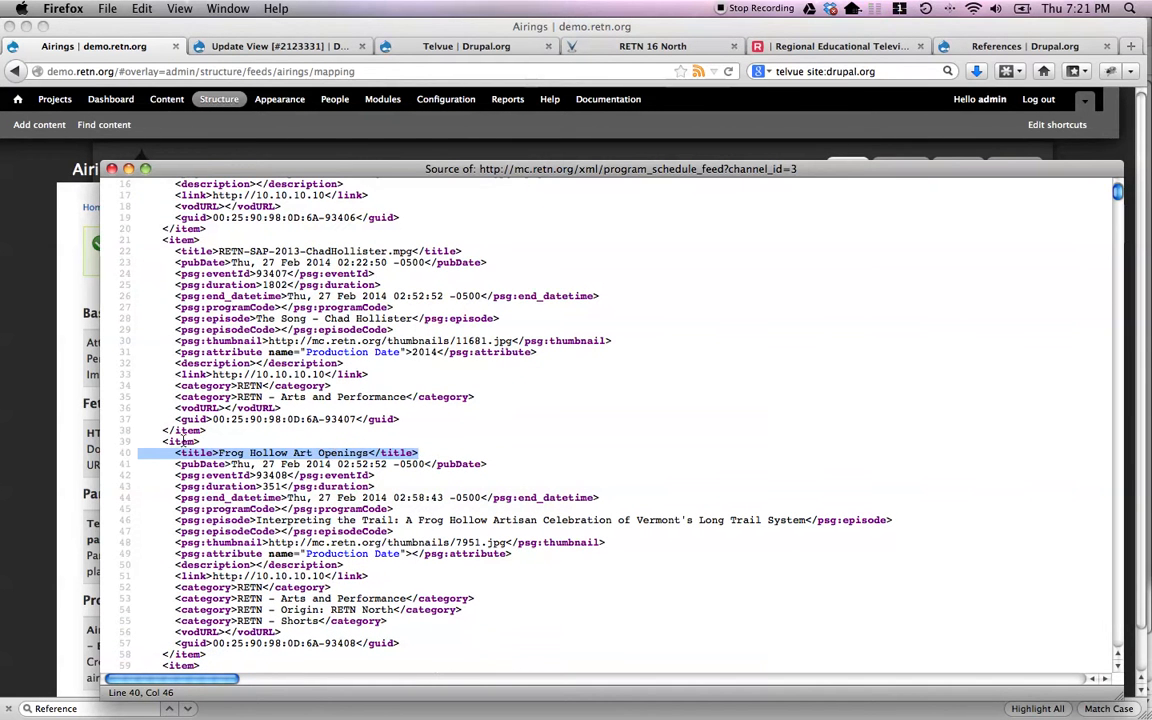
click(93, 404)
click(366, 562)
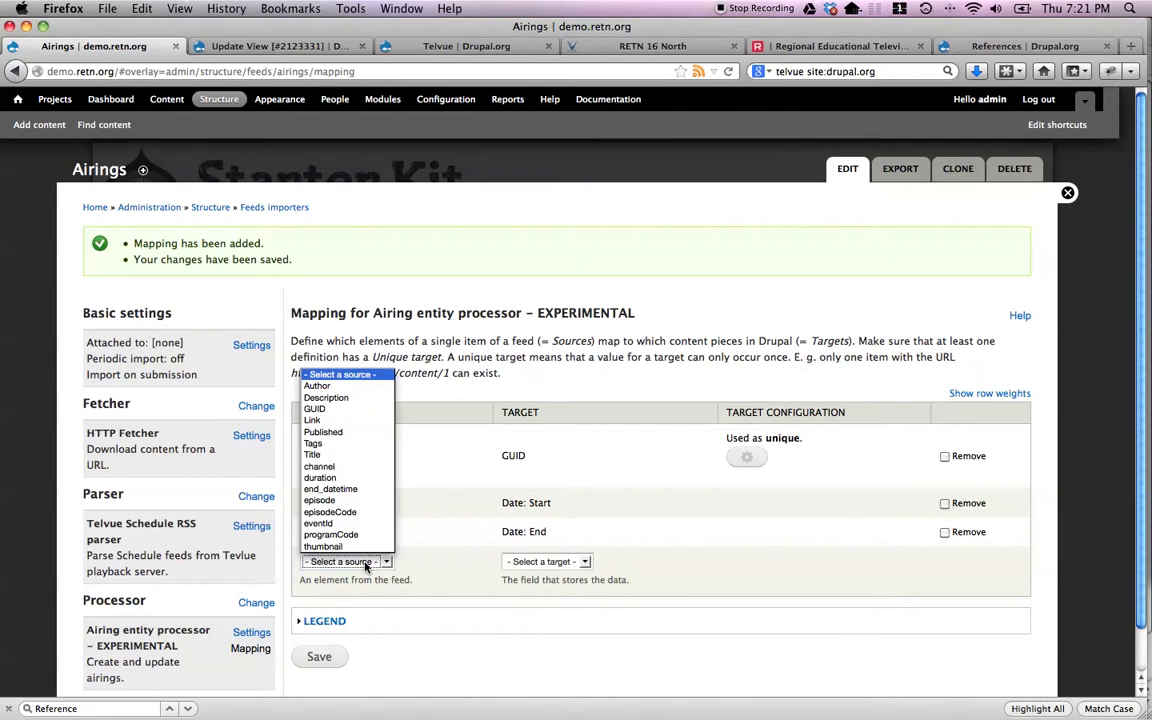
click(342, 455)
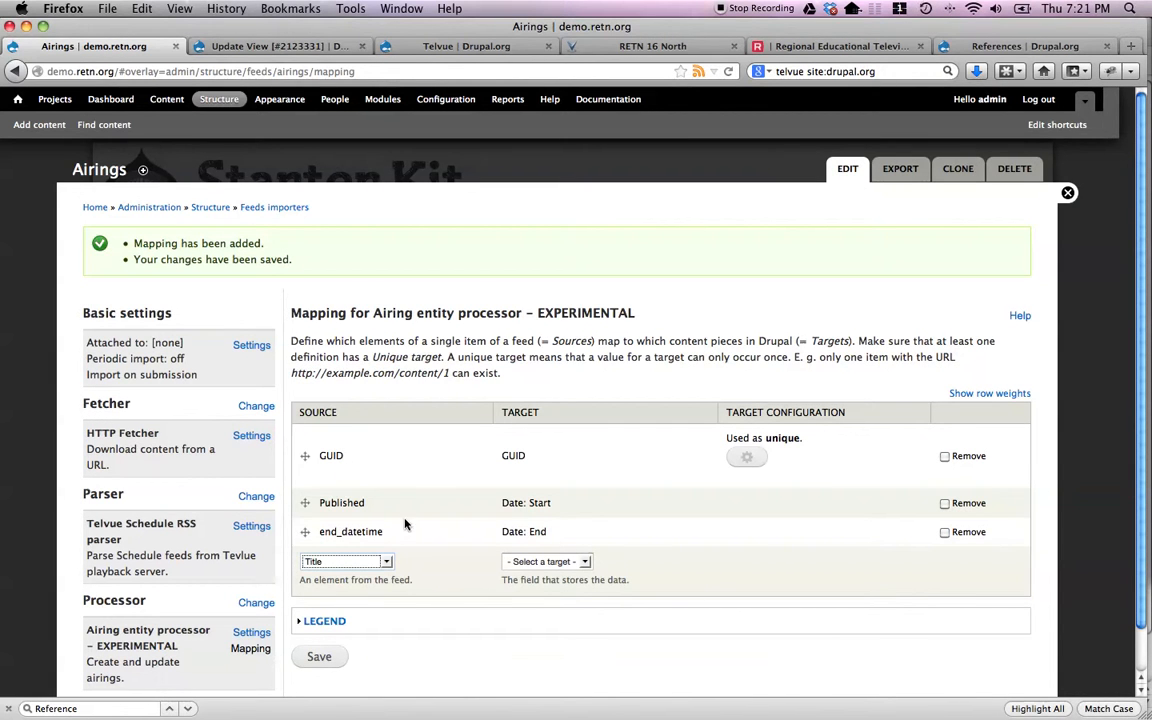
click(572, 562)
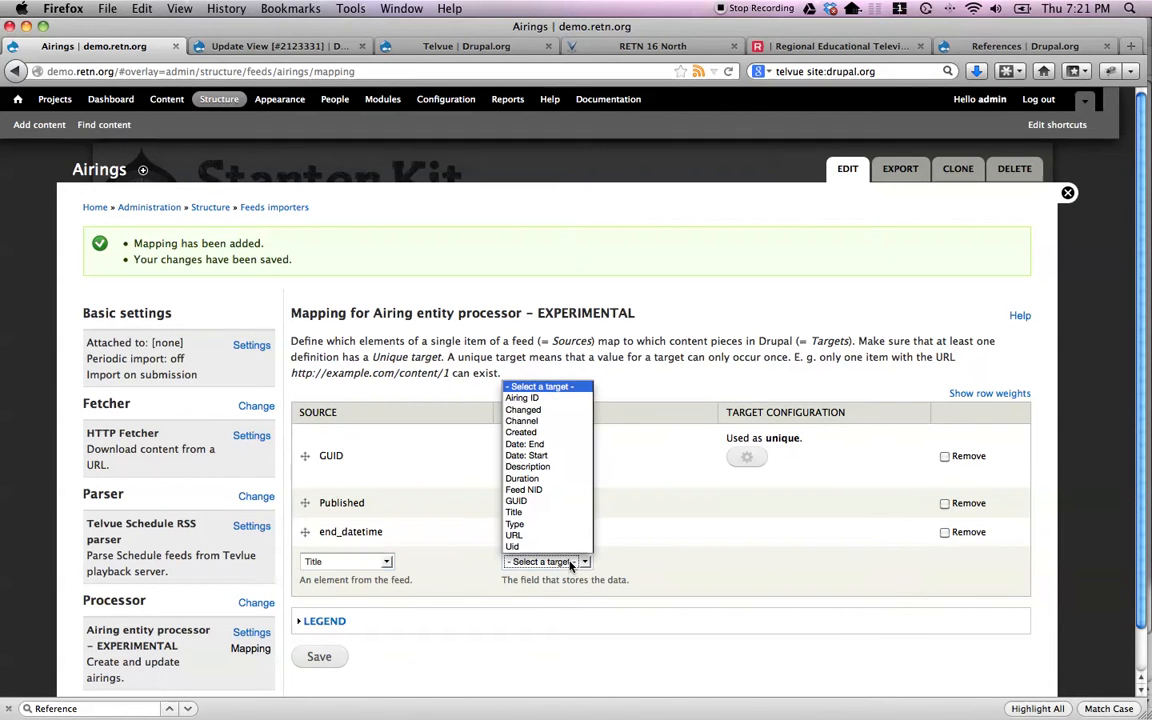
click(525, 513)
click(320, 656)
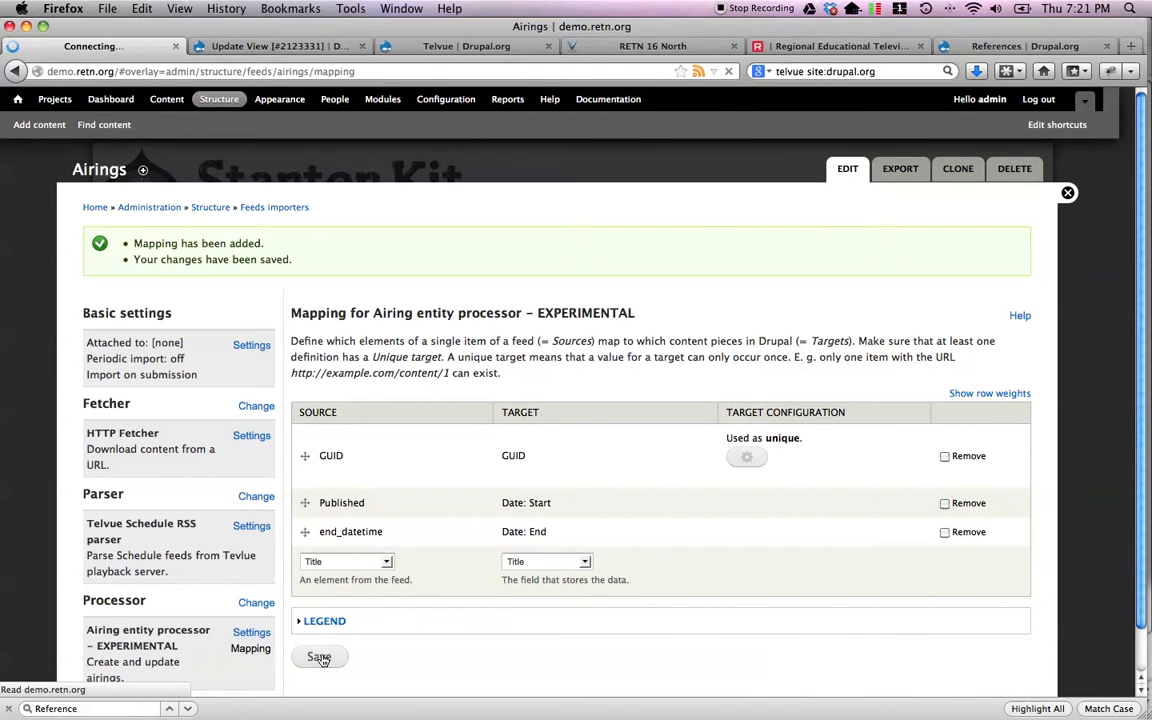
Step: Map the duration source to the Duration target and save the mapping
click(383, 592)
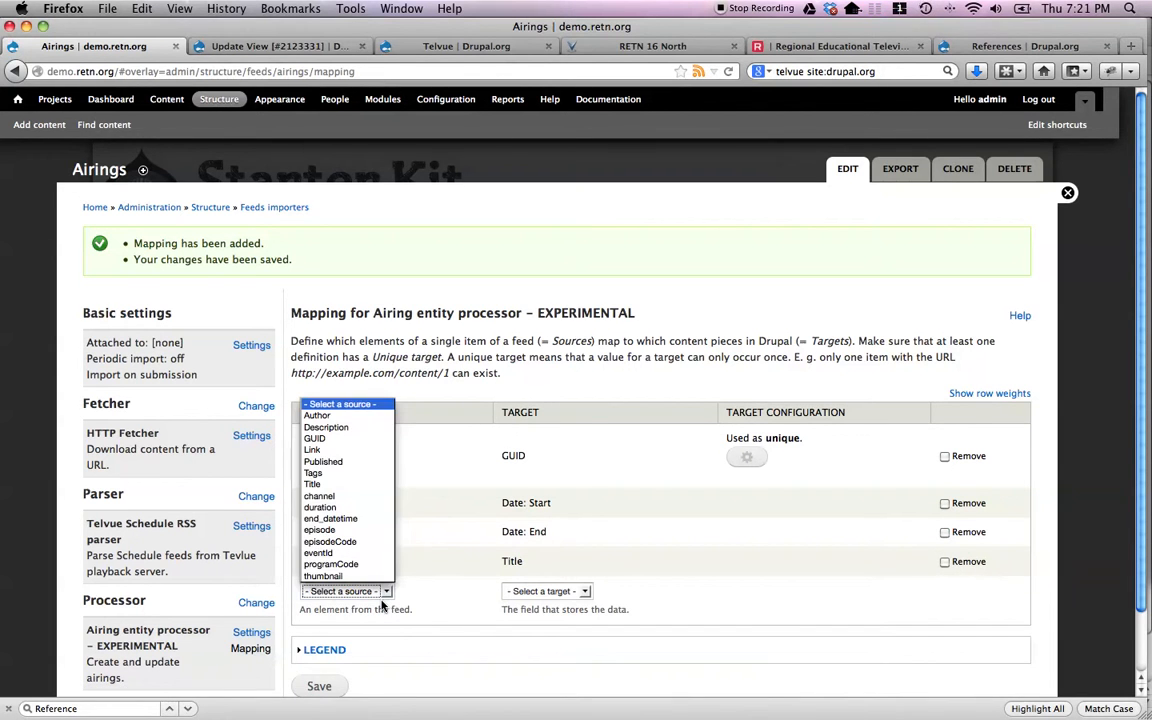
click(322, 507)
click(548, 591)
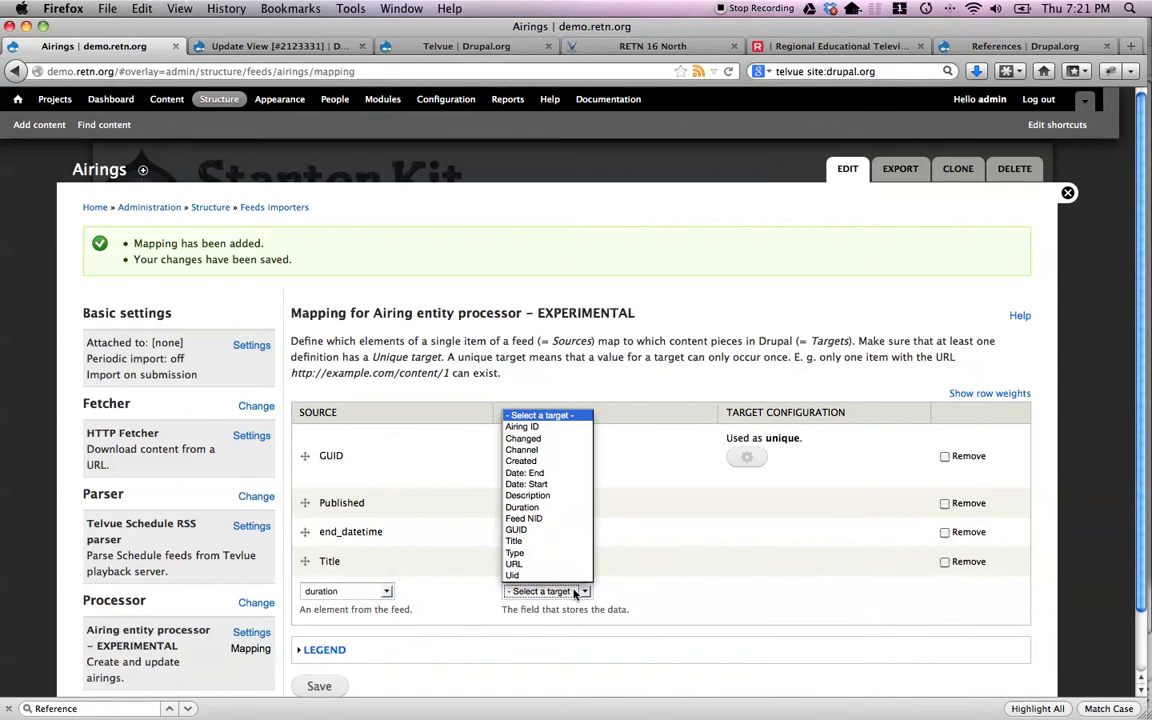
click(530, 511)
click(328, 687)
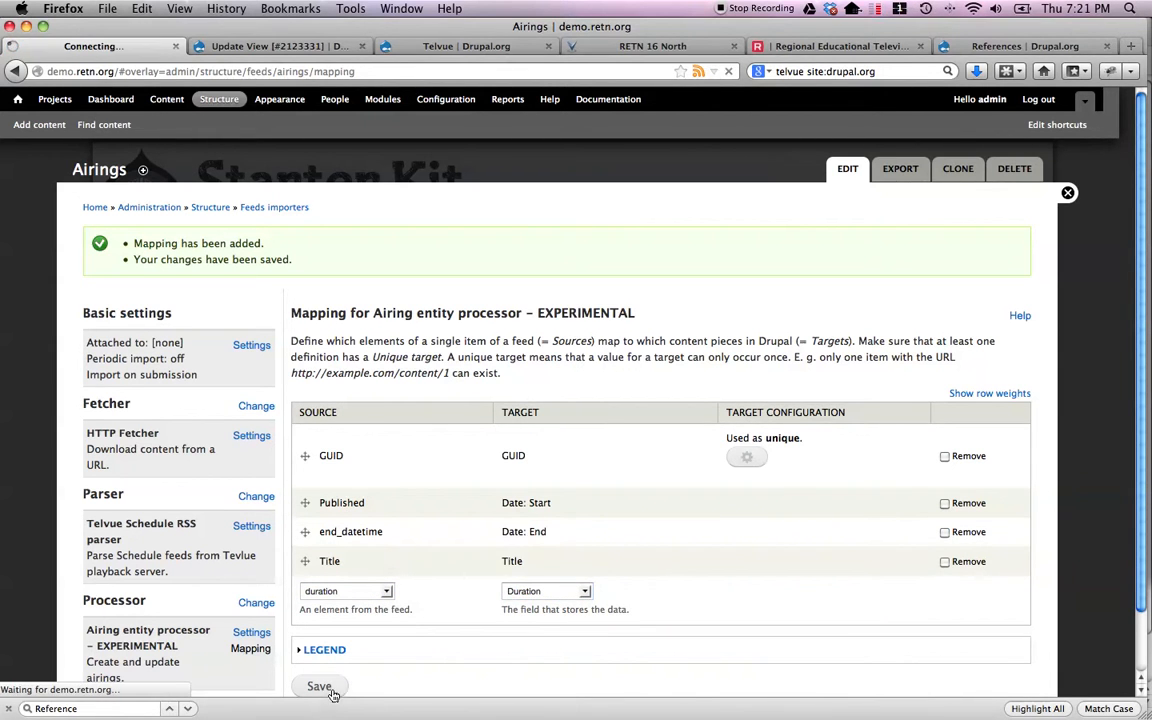
Step: Map the channel source to the Channel target and save the mapping
click(366, 620)
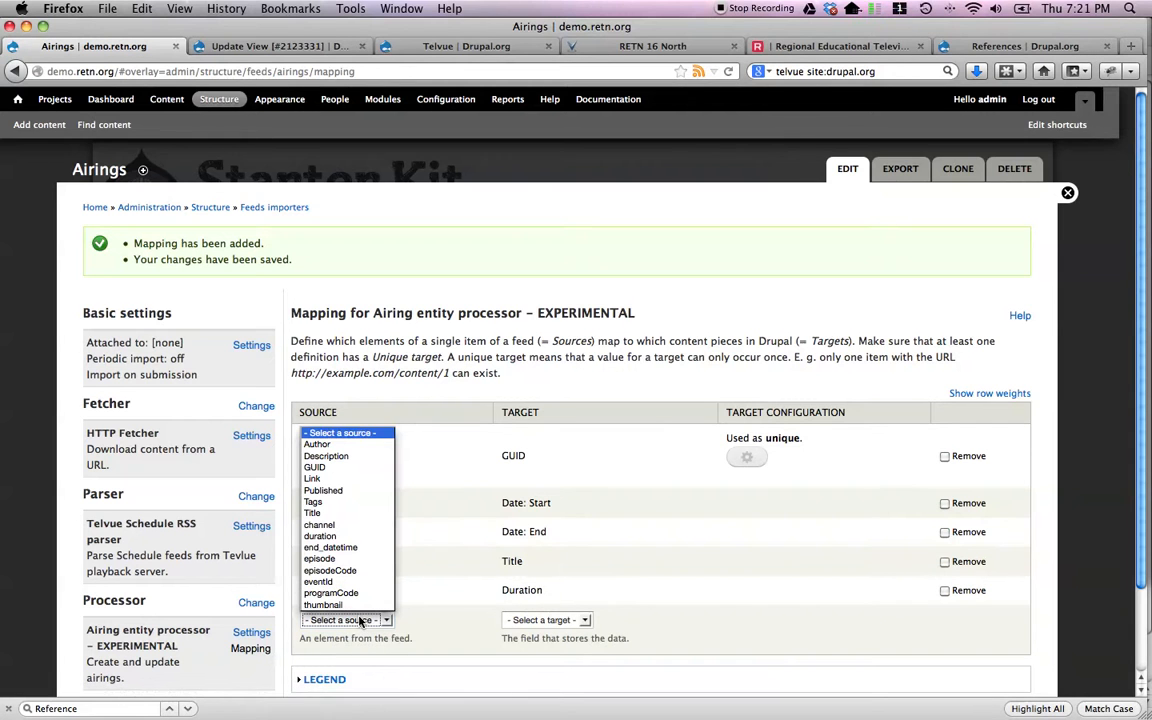
click(333, 526)
click(553, 620)
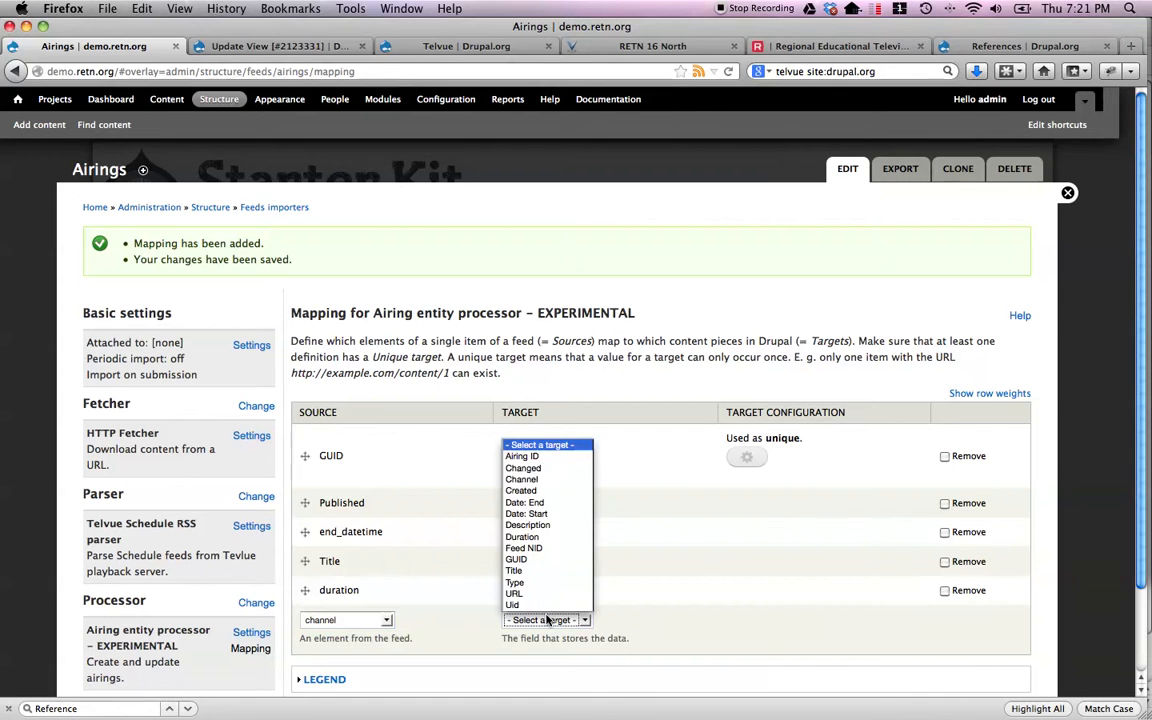
click(521, 479)
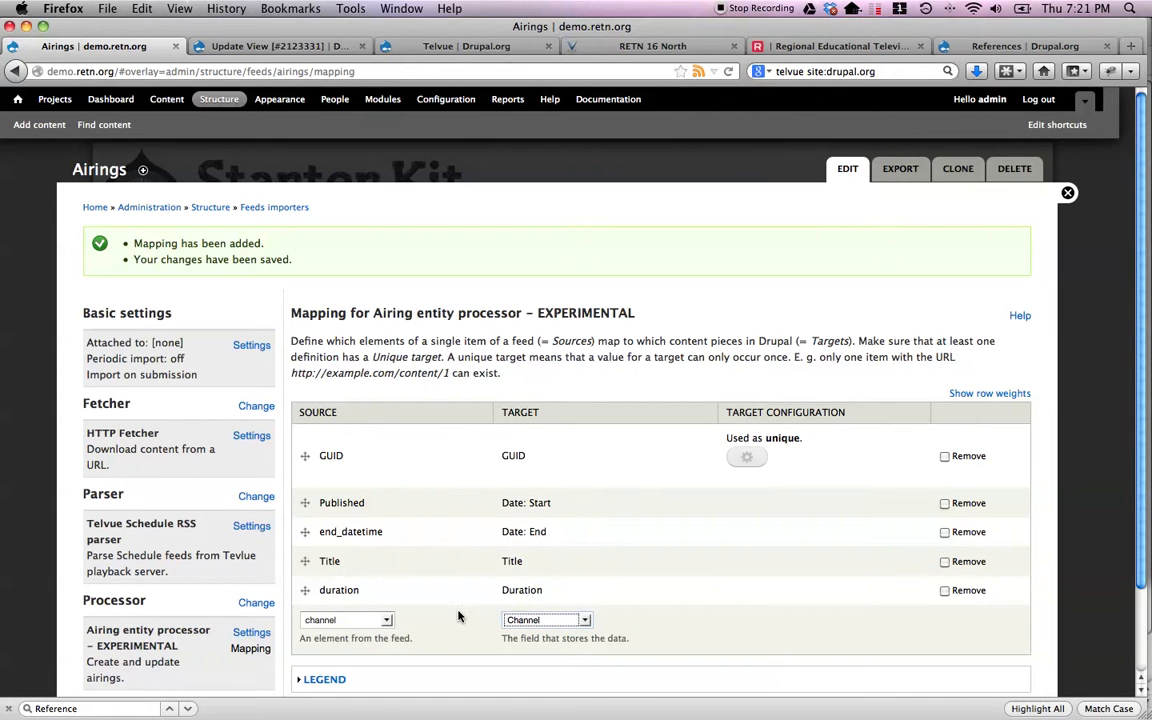
scroll(420, 620, down, 2)
click(324, 628)
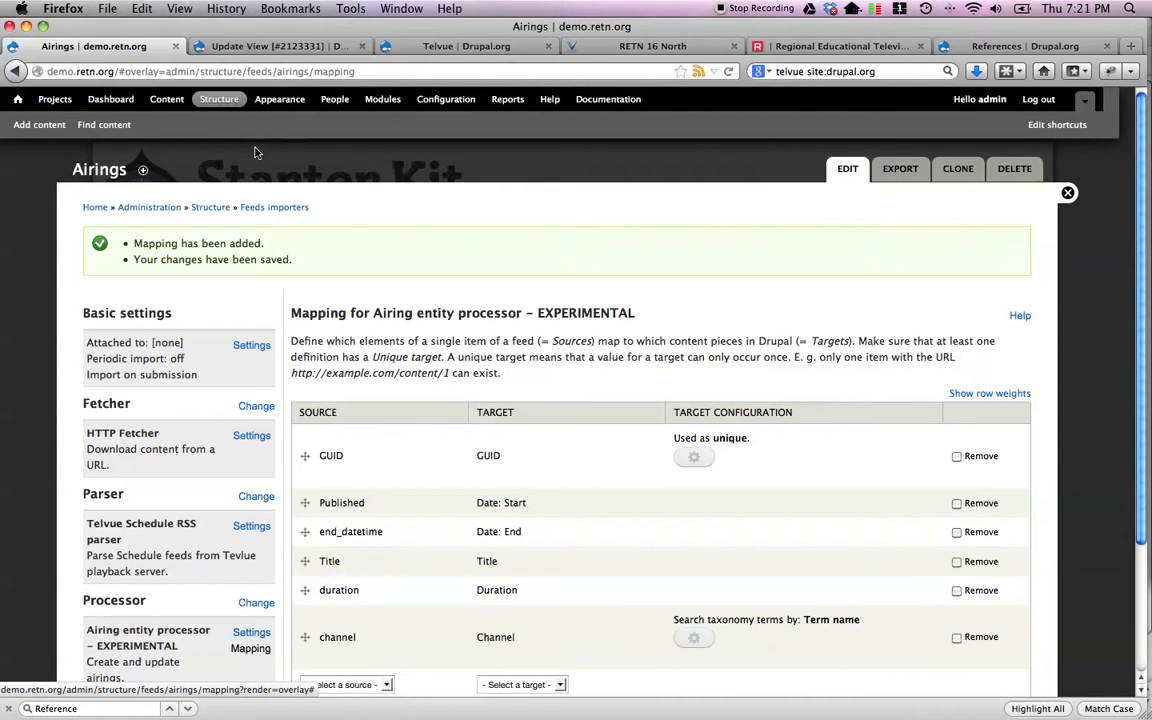
Step: Open the site's Import page and run the Airings importer on the program_schedule_feed?channel_id=3 feed URL
click(270, 209)
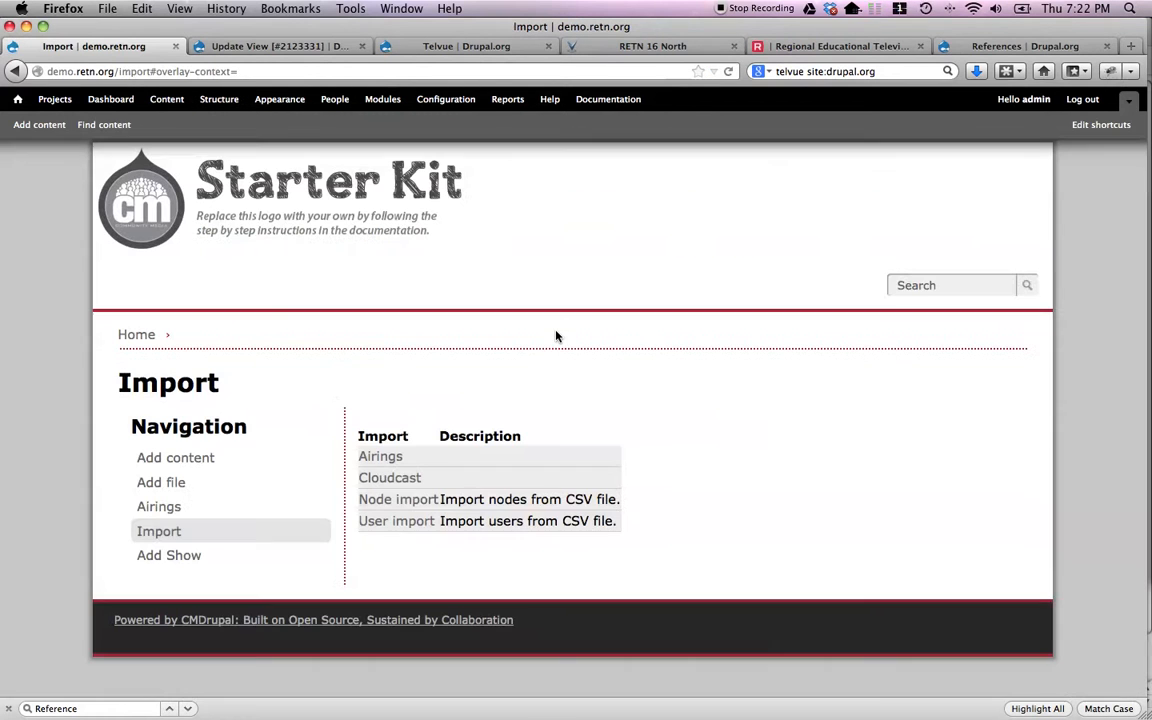
click(385, 458)
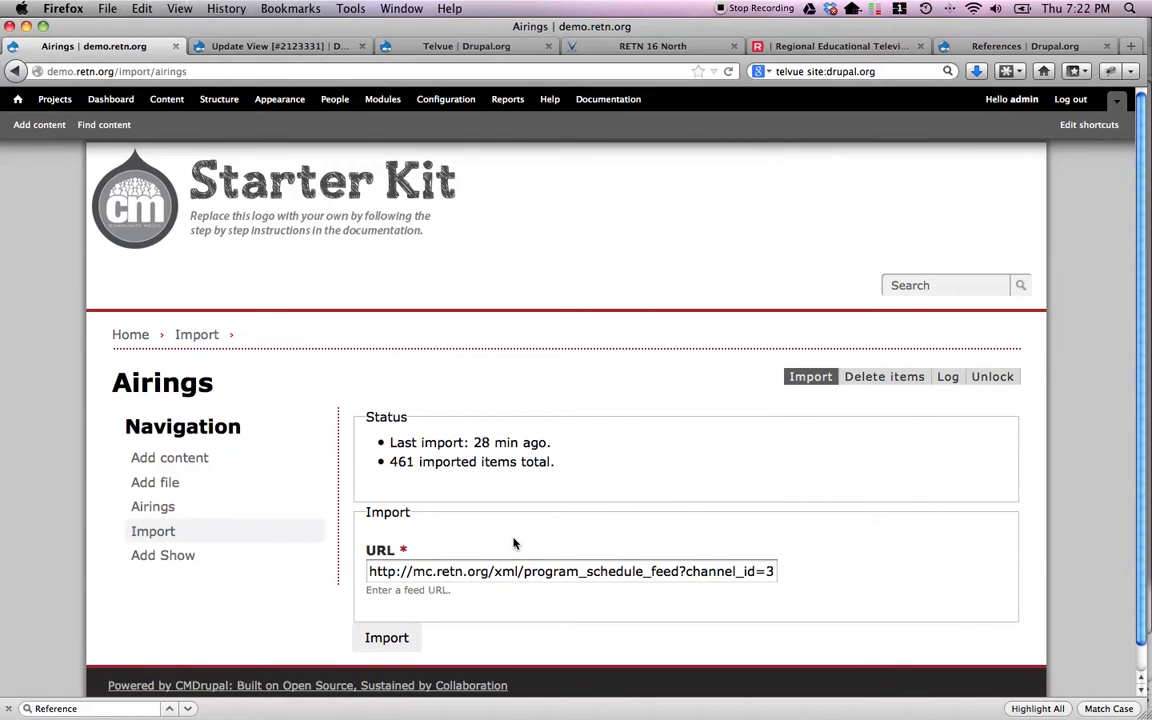
click(410, 636)
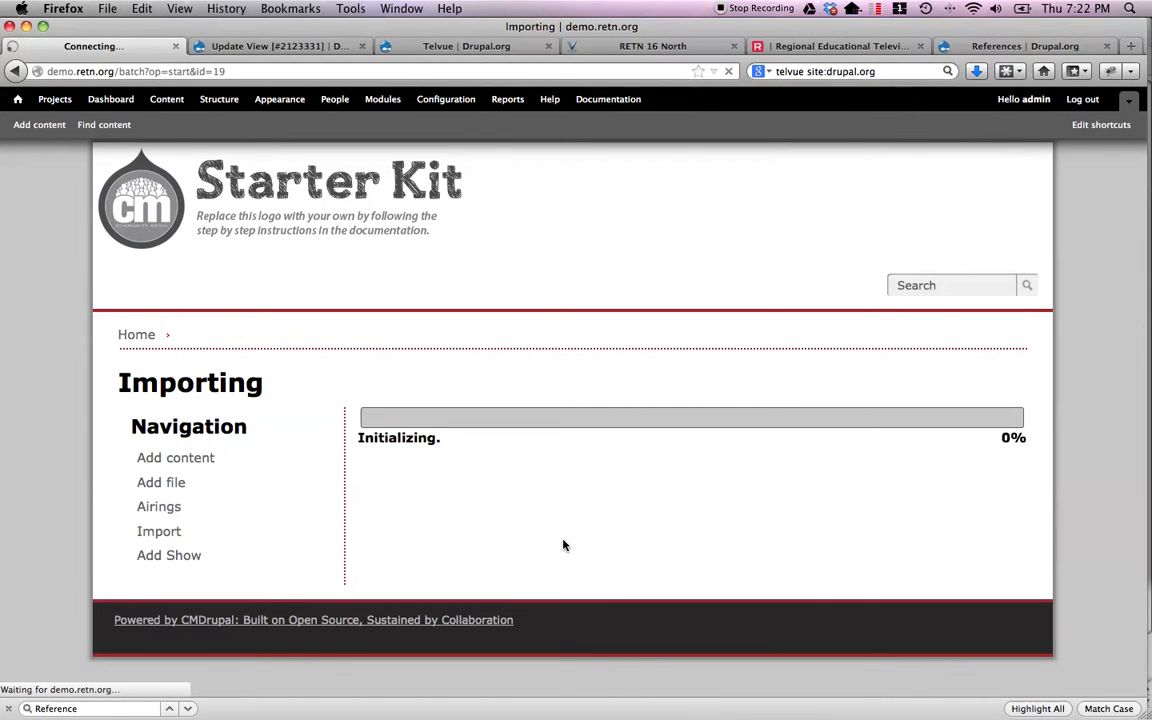
Step: Examine the RETN 16 North schedule feed from its first to its last airing while the import runs
click(652, 46)
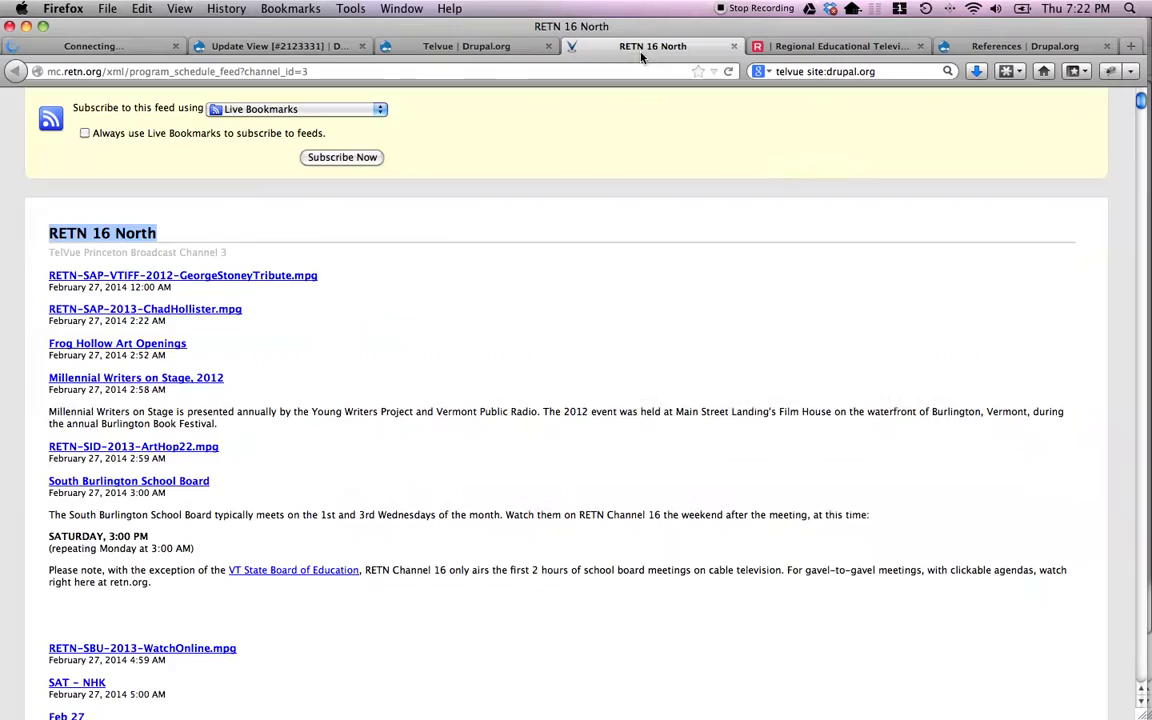
scroll(617, 390, down, 15)
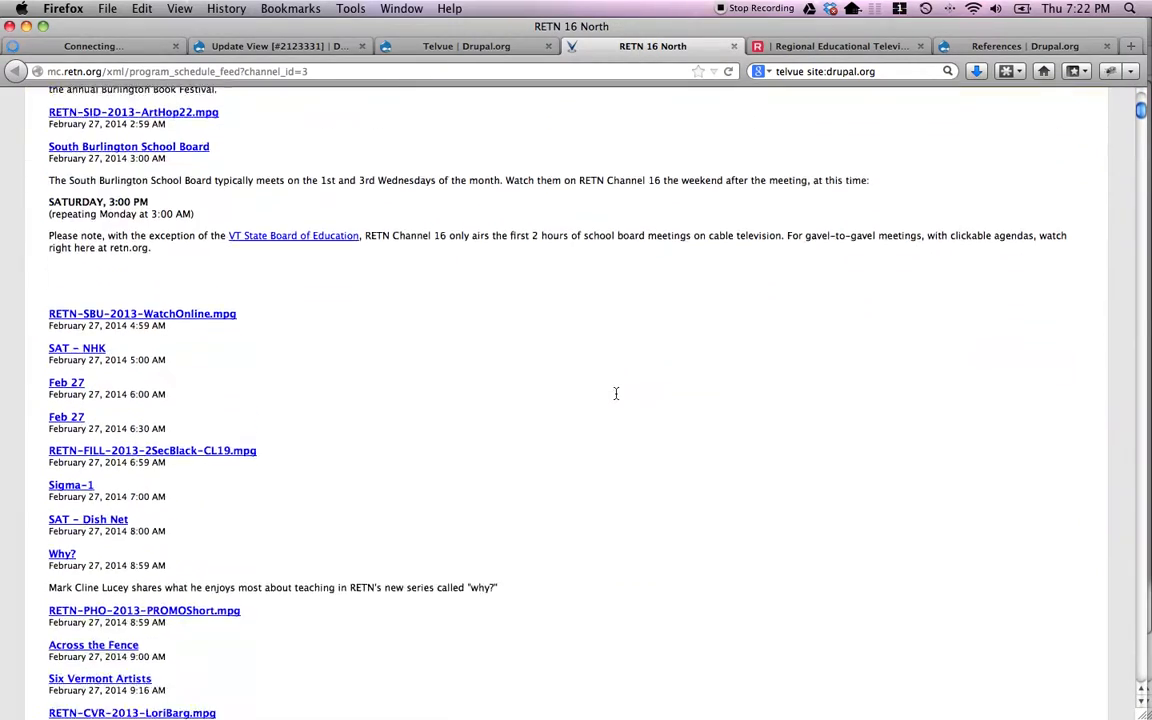
scroll(616, 396, down, 20)
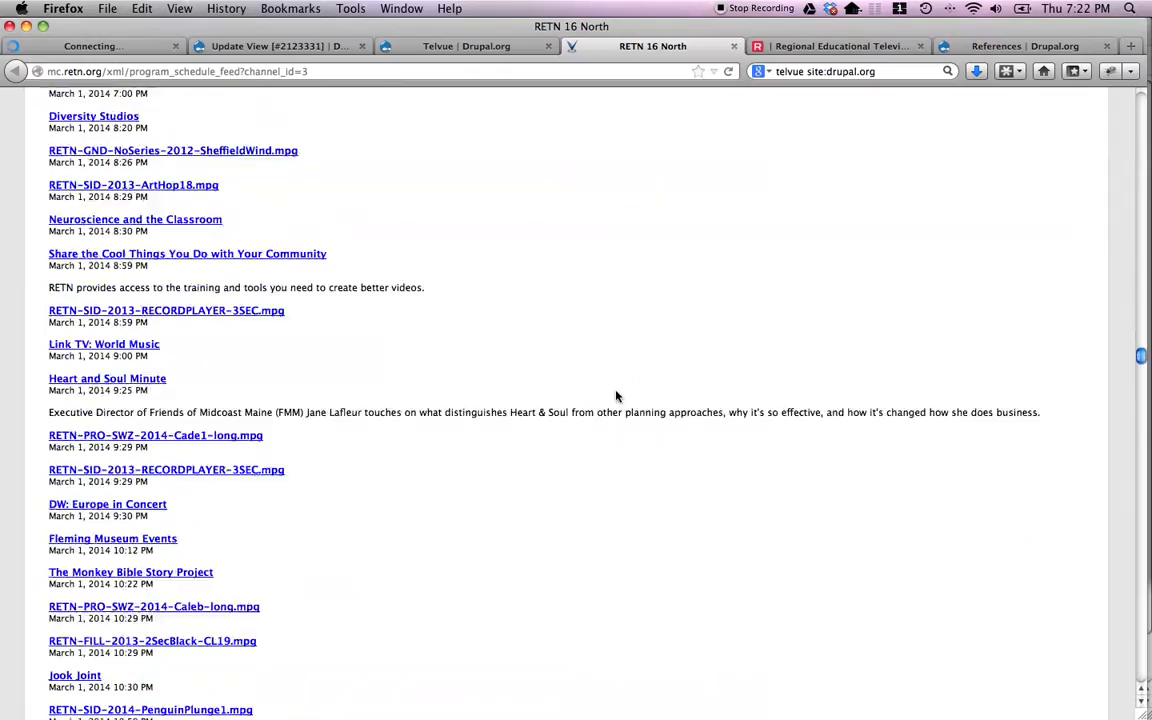
scroll(616, 396, down, 20)
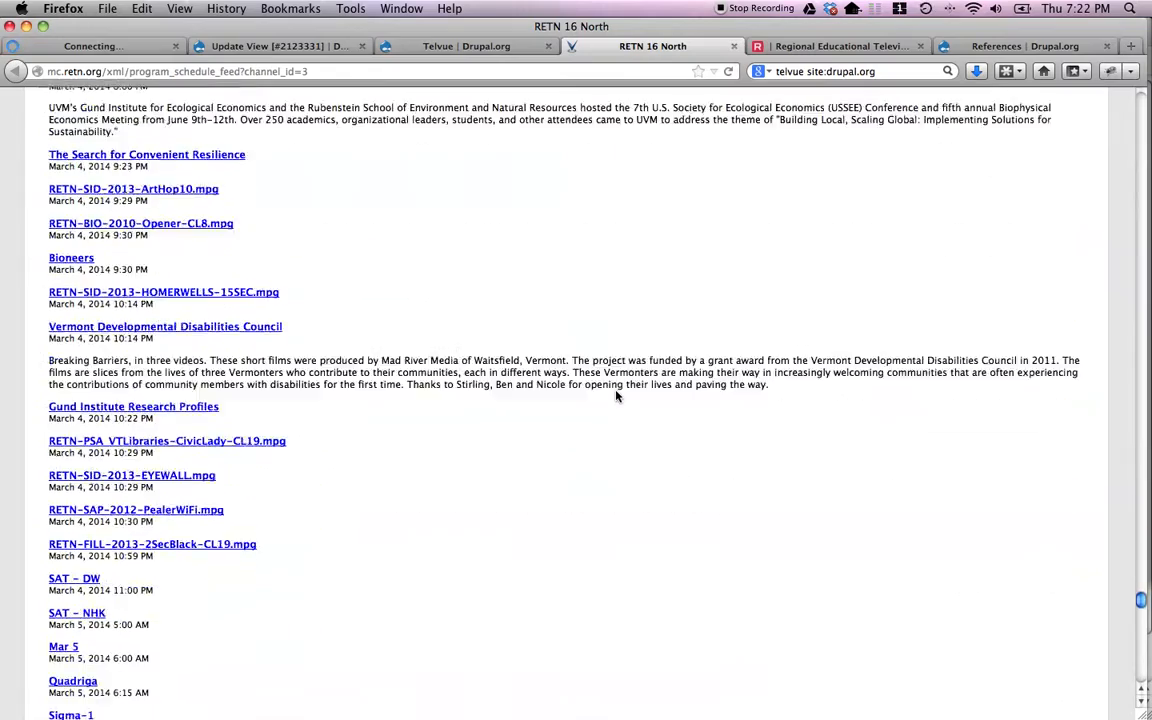
scroll(616, 396, down, 15)
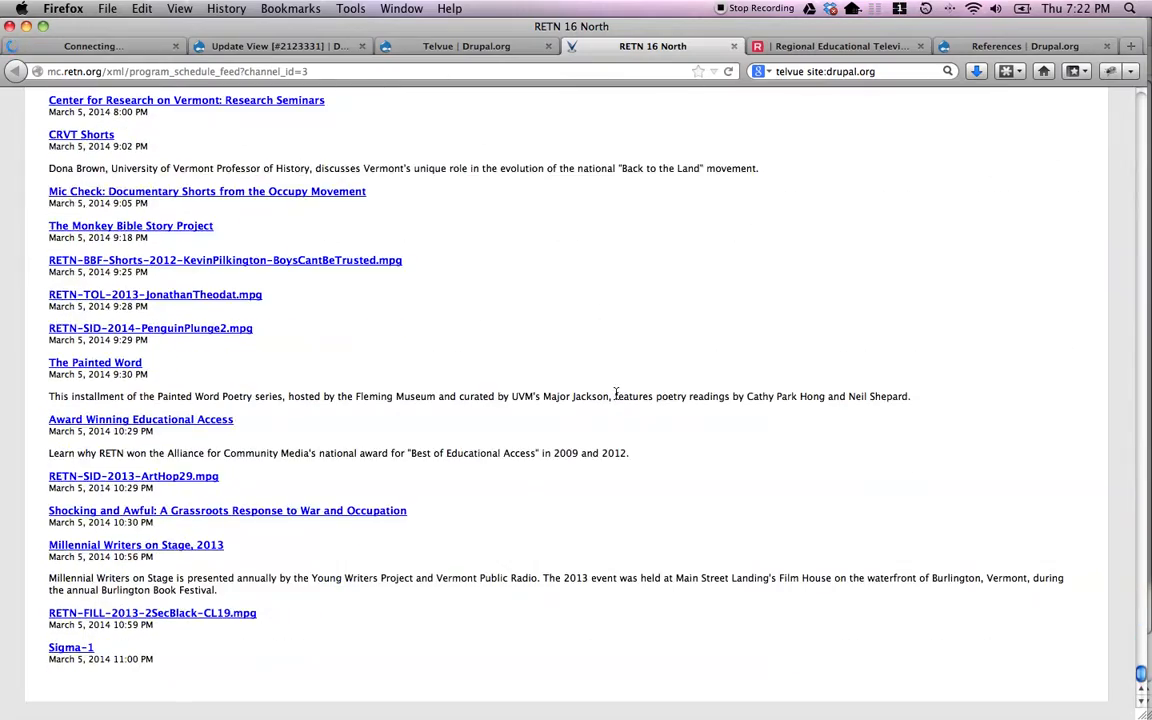
scroll(616, 393, up, 20)
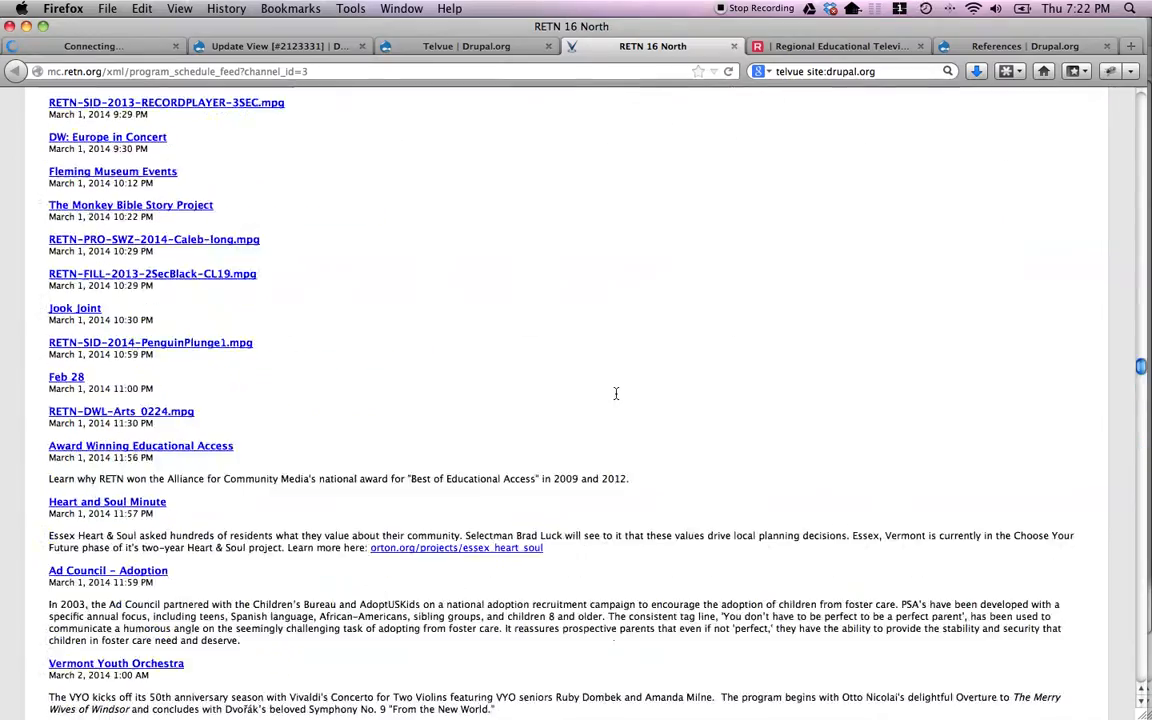
scroll(616, 393, up, 20)
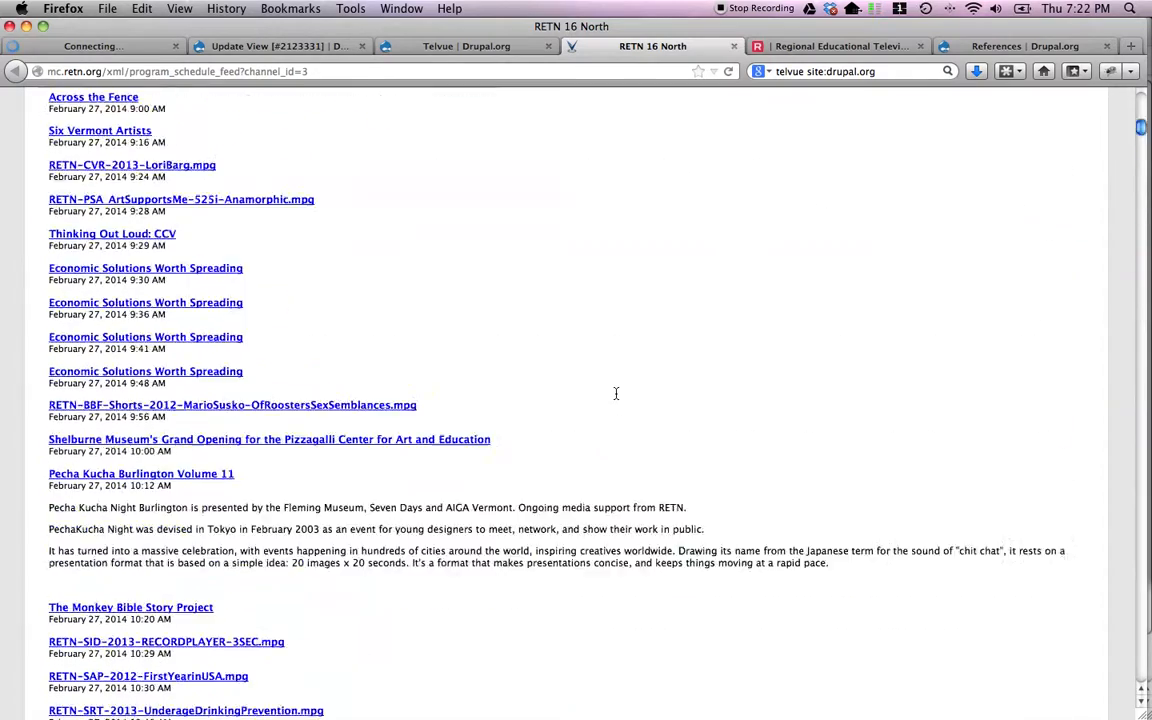
scroll(616, 393, up, 15)
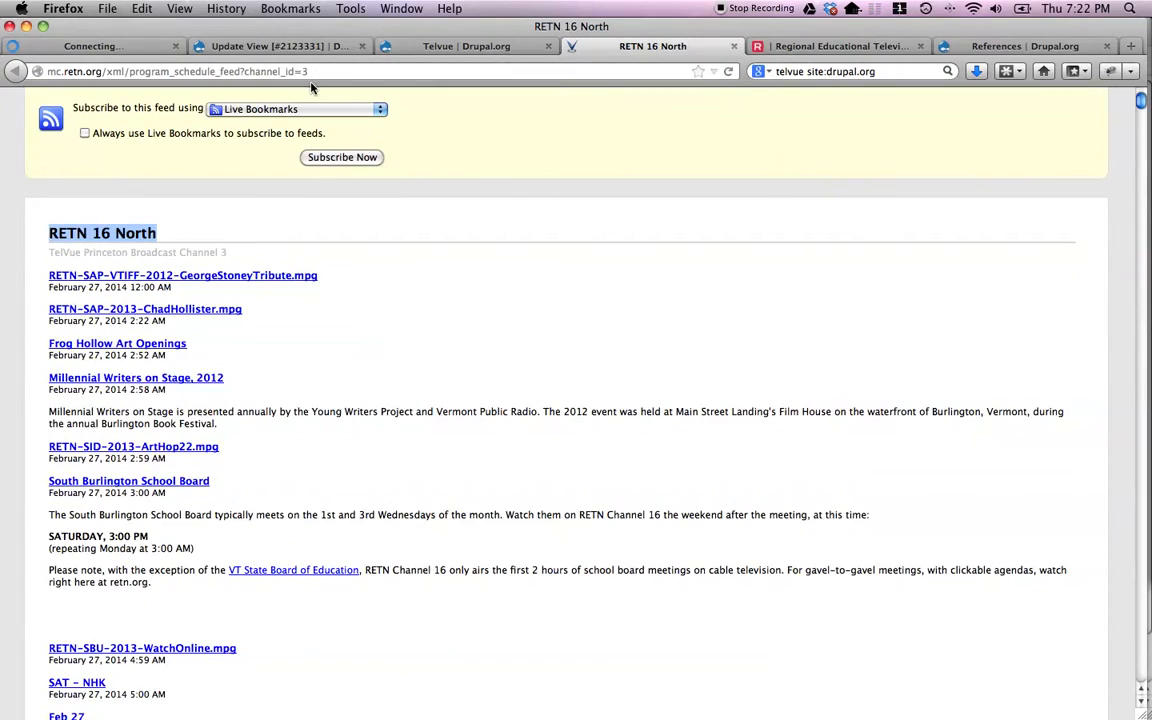
Step: Load demo.retn.org/admin/ in place of the Update View issue page and open the Airings listing under the site's content administration
click(222, 45)
click(214, 71)
text(demo.)
key(Return)
text(admin/cont)
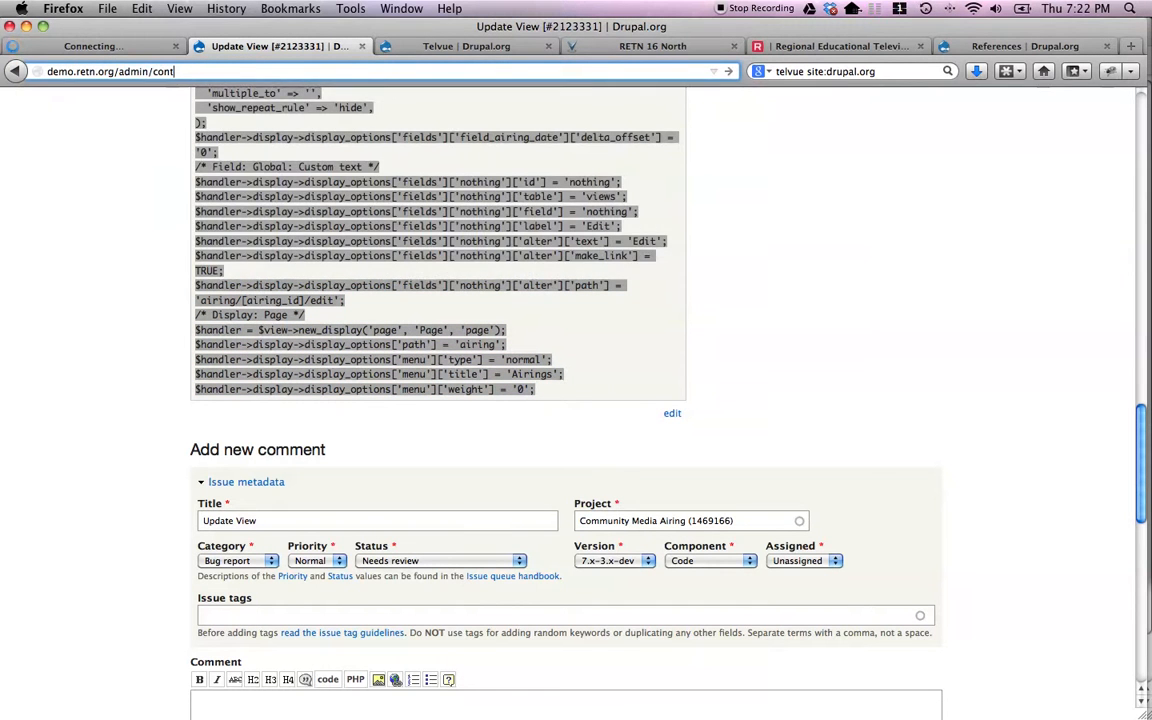
key(BackSpace)
key(BackSpace)
key(BackSpace)
key(Return)
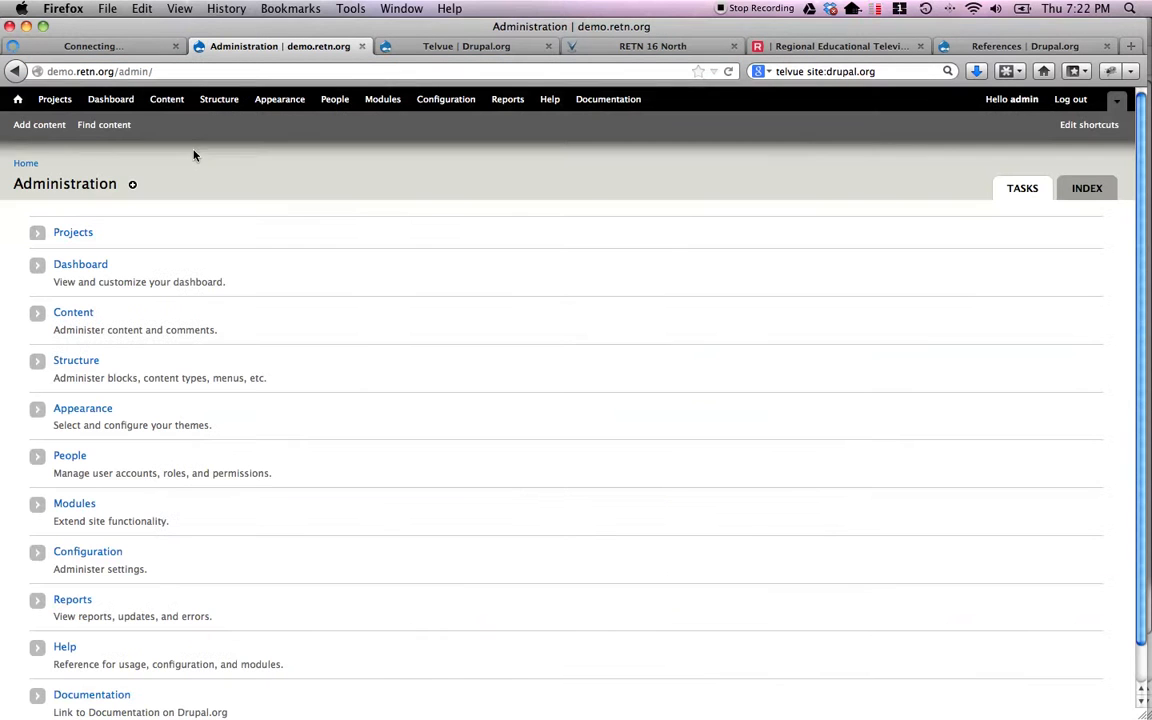
click(167, 103)
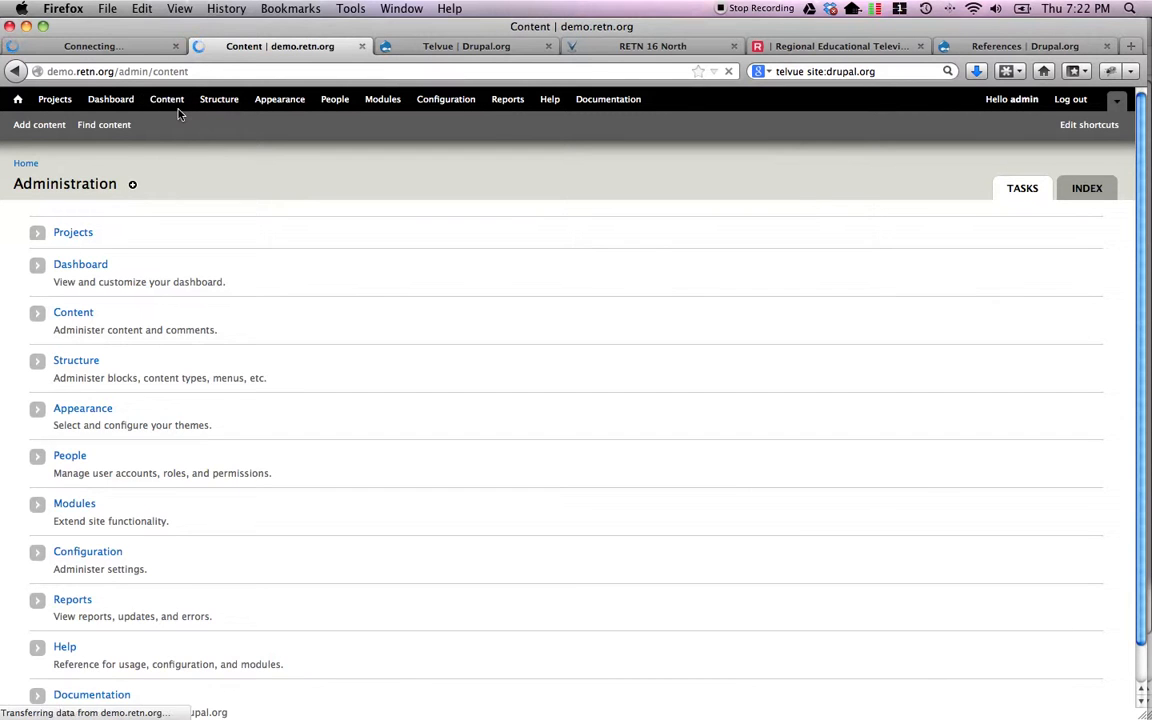
click(936, 187)
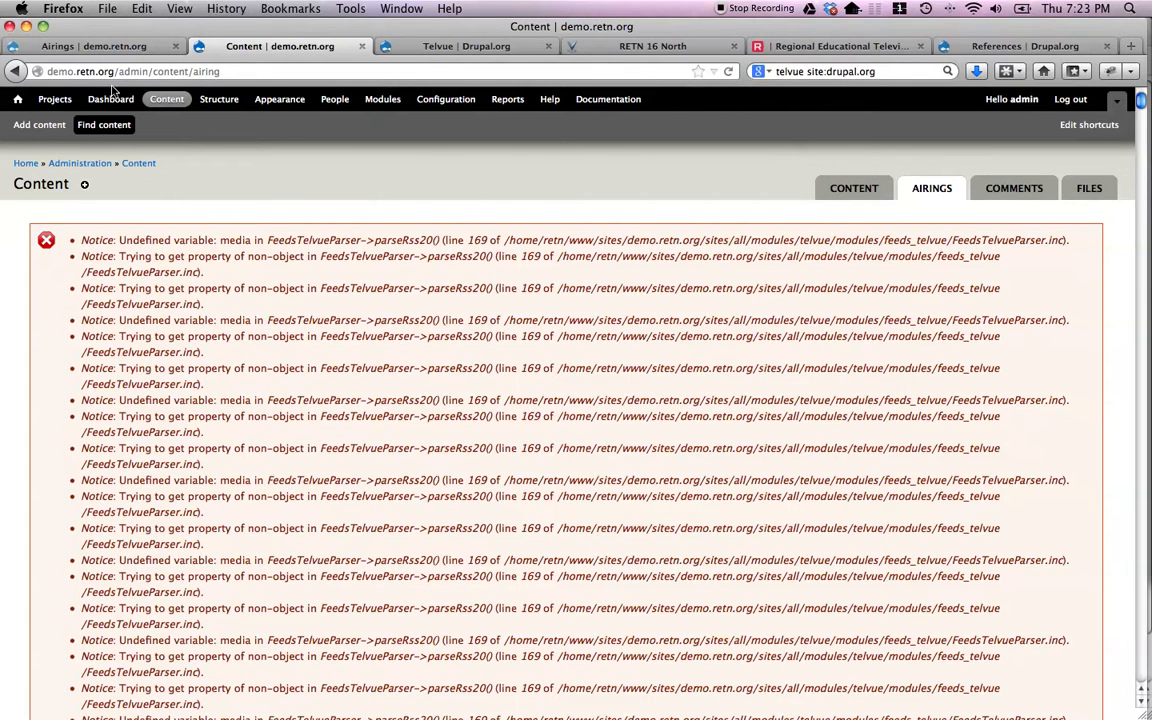
Step: Return to the Airings import page and check the import result and the total of imported items below the notices
click(94, 45)
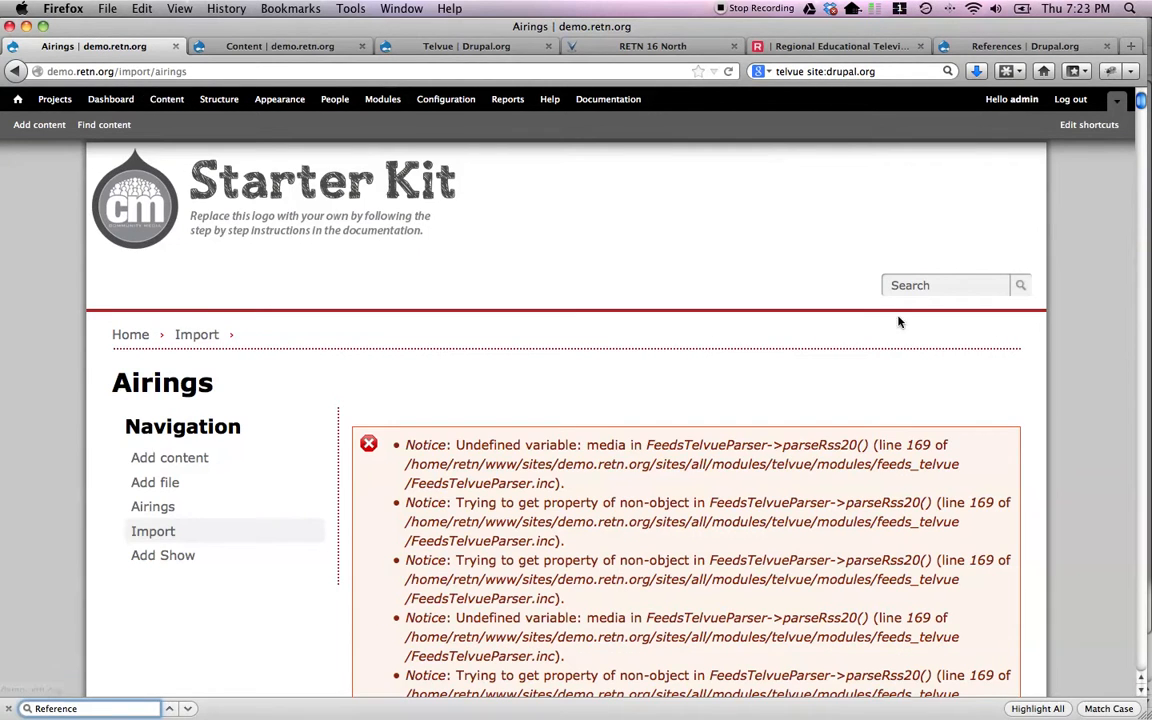
drag(1141, 102, 1087, 709)
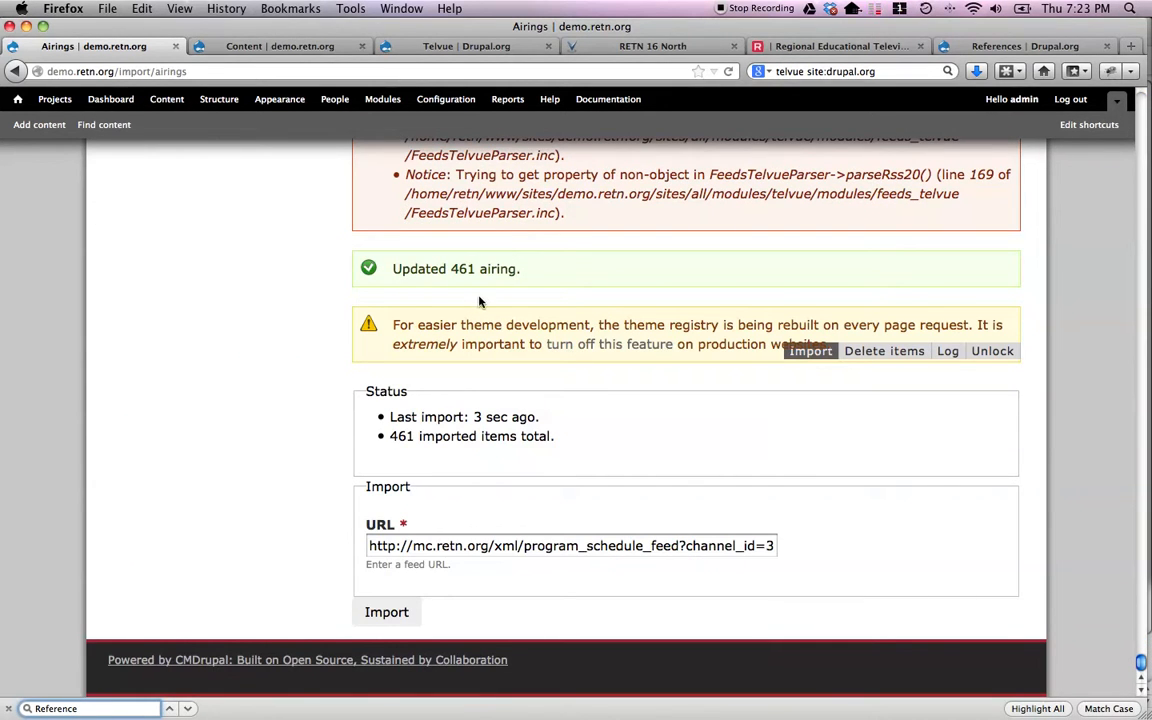
drag(384, 439, 548, 440)
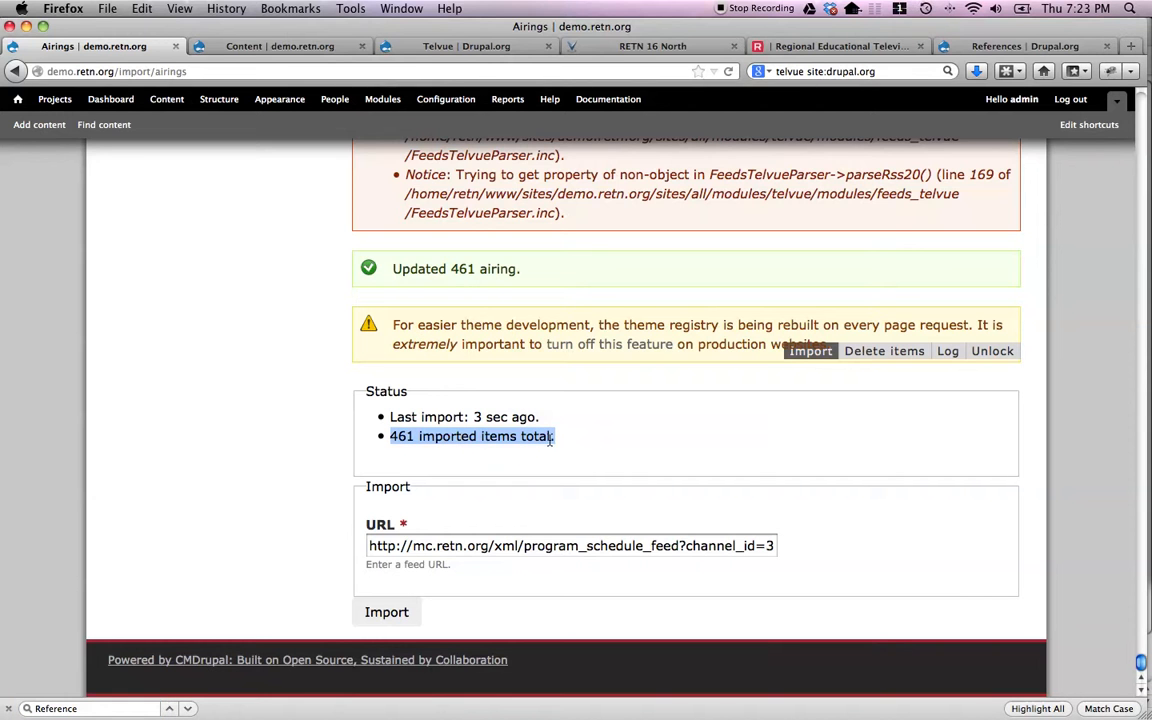
Step: Reload the Airings content listing at demo.retn.org/admin/content/airing to view the imported airings
click(254, 44)
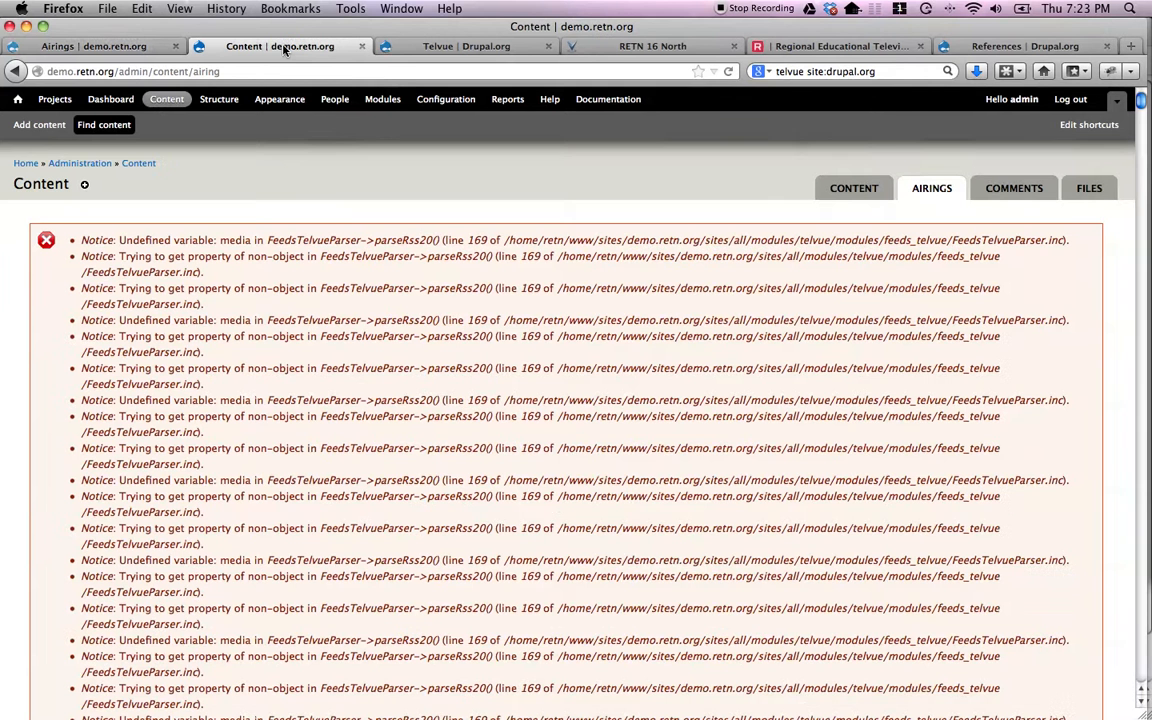
click(231, 72)
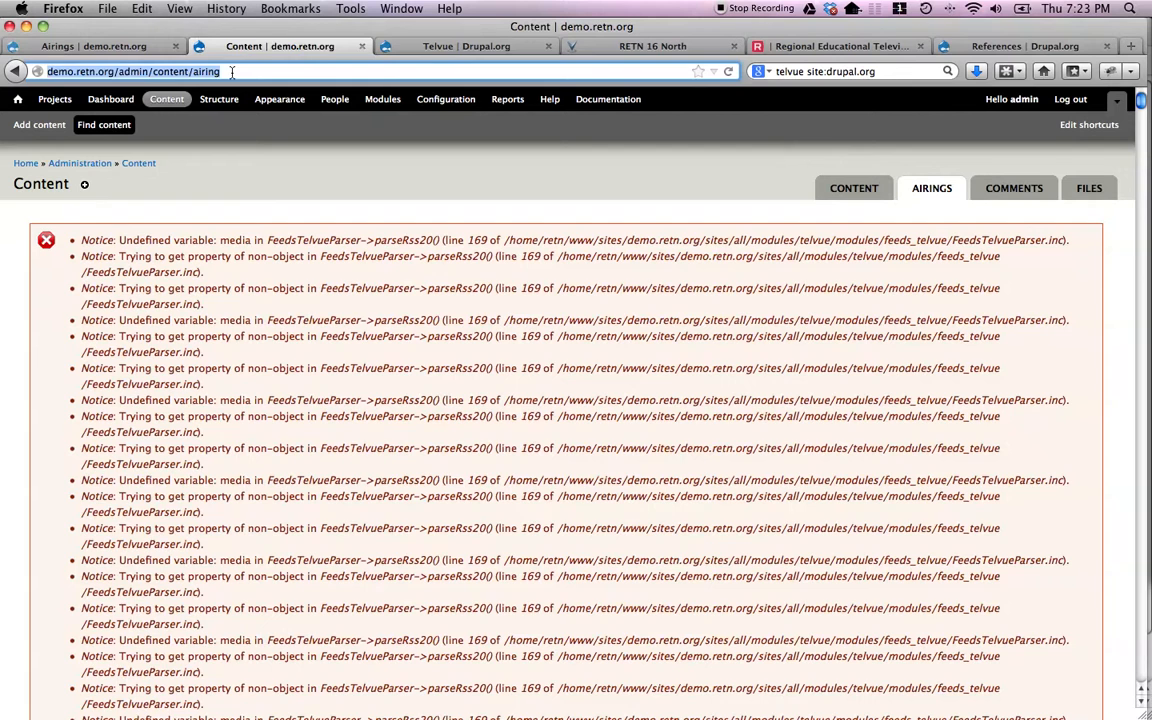
key(Return)
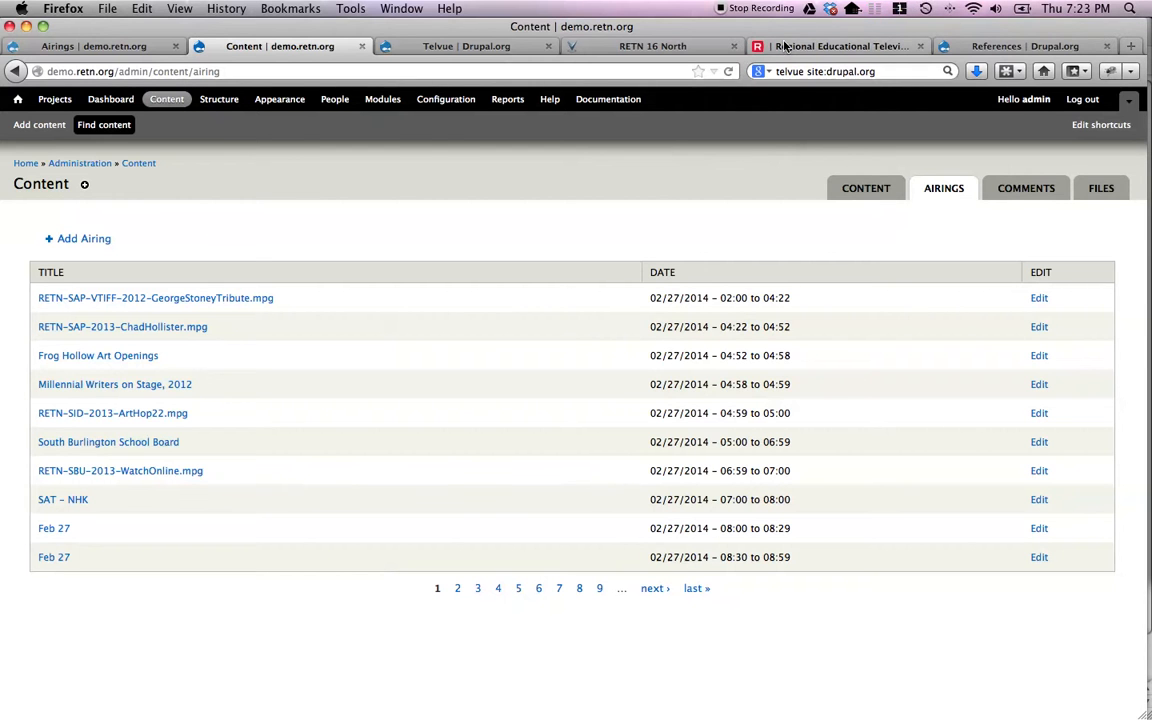
Step: Compare the RETN daily TV schedule page with the Airings import status and the imported airings listing
click(840, 46)
mouse_move(824, 266)
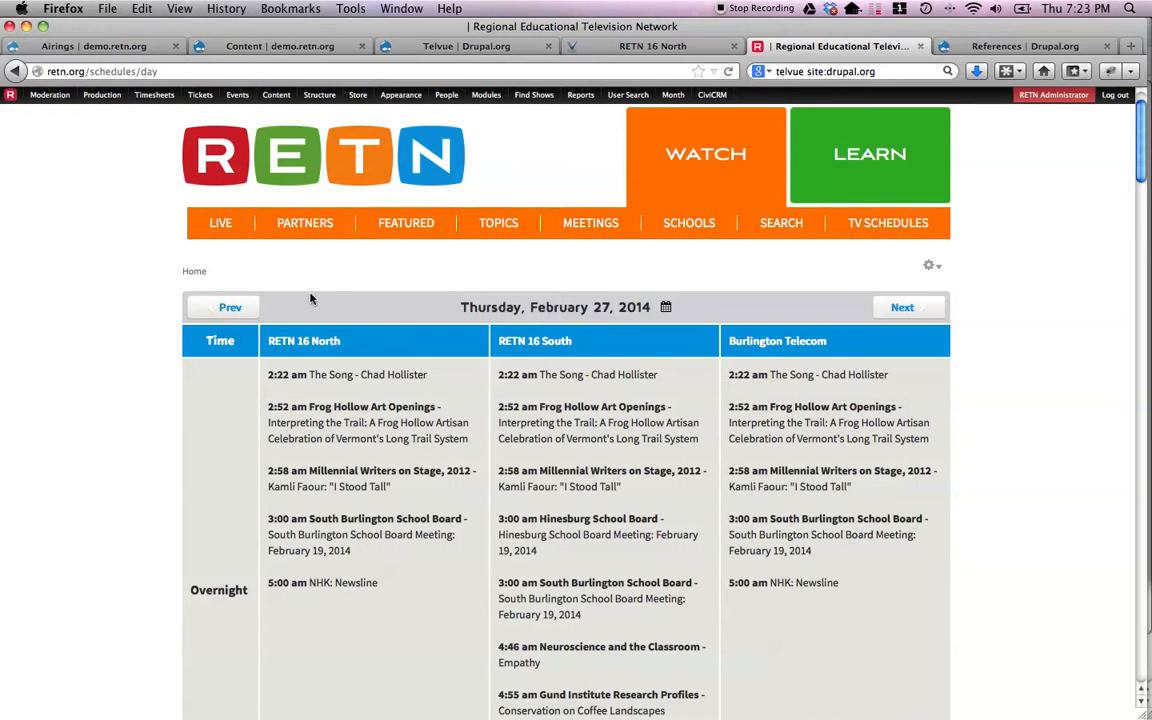
click(86, 45)
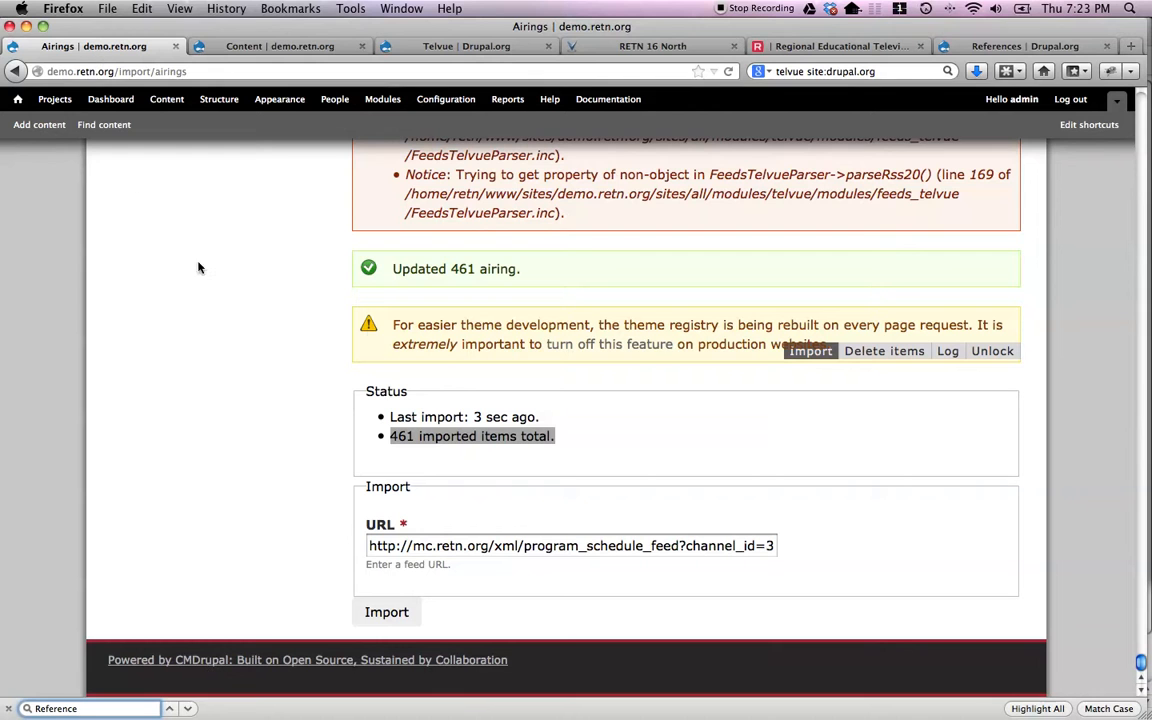
click(256, 47)
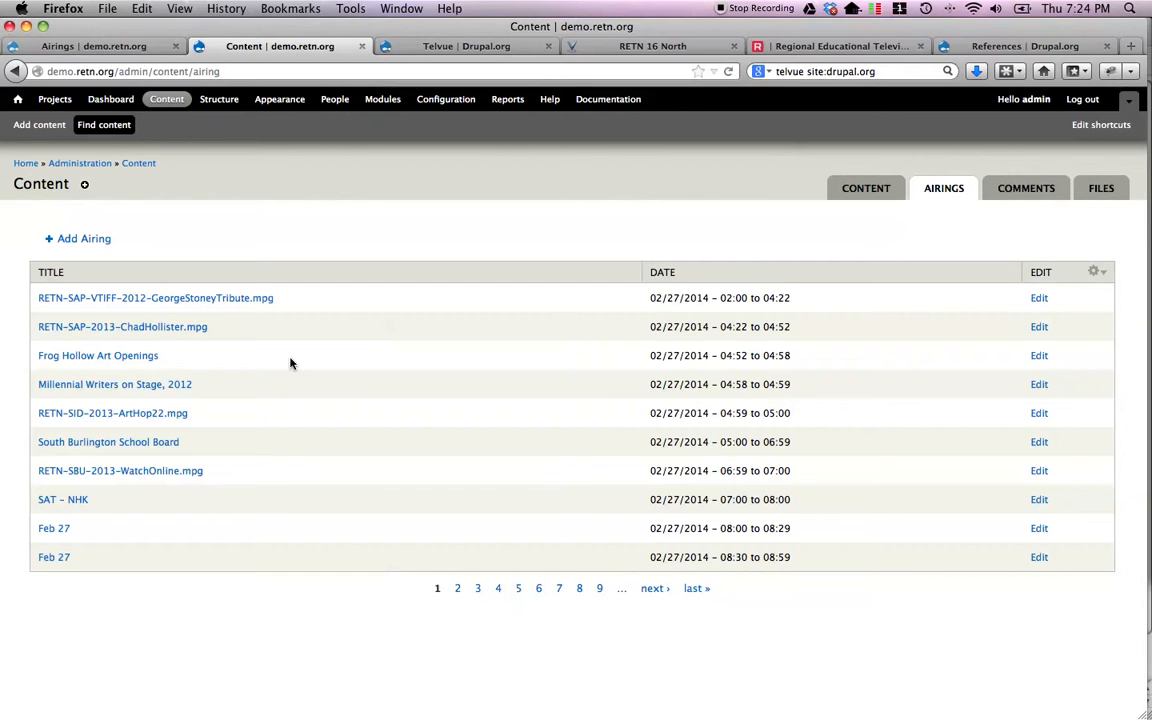
click(219, 100)
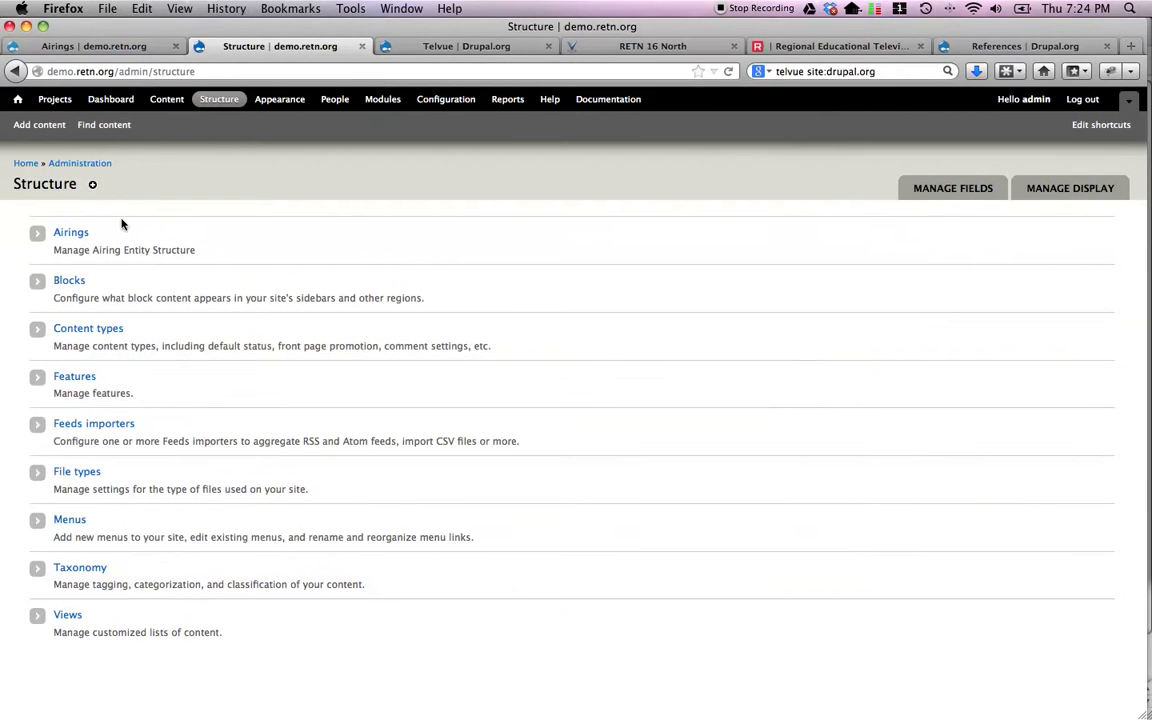
click(74, 233)
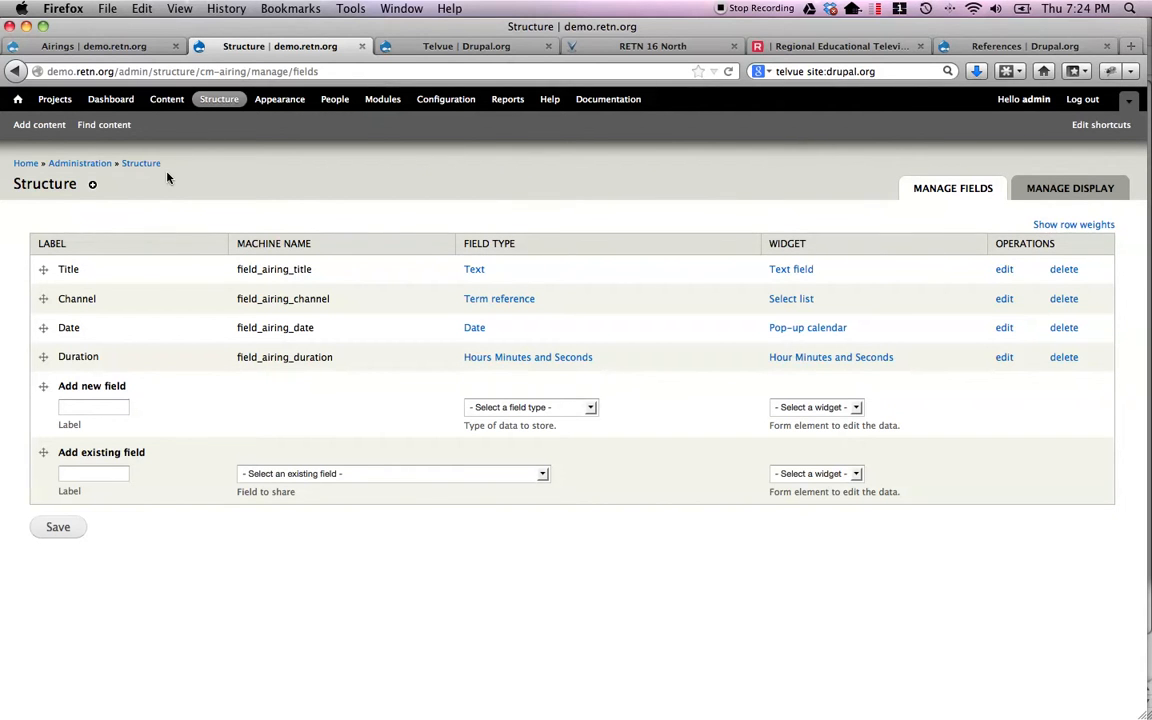
click(100, 407)
text(Show)
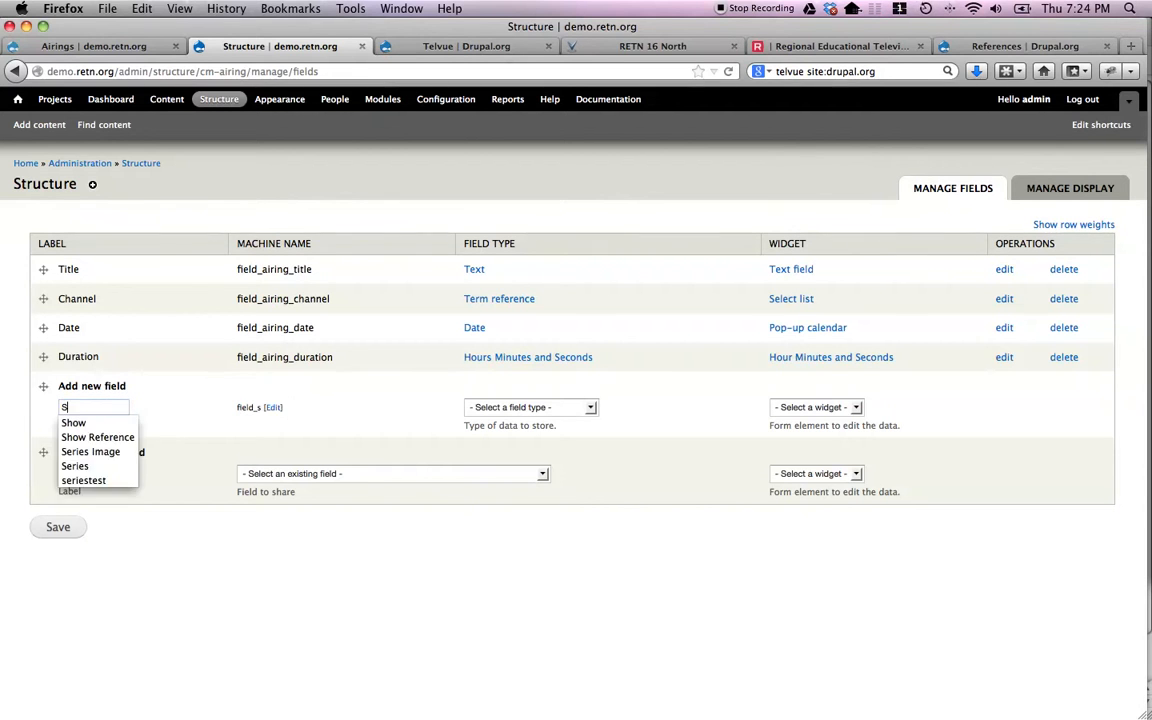
click(211, 403)
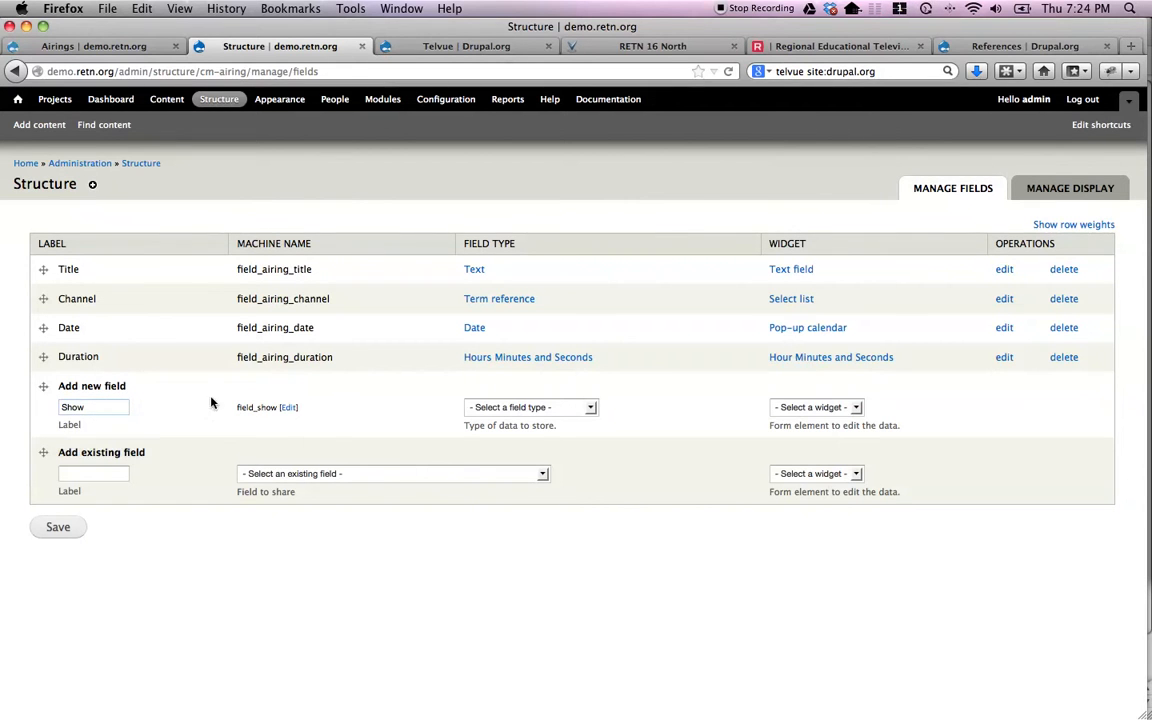
click(288, 408)
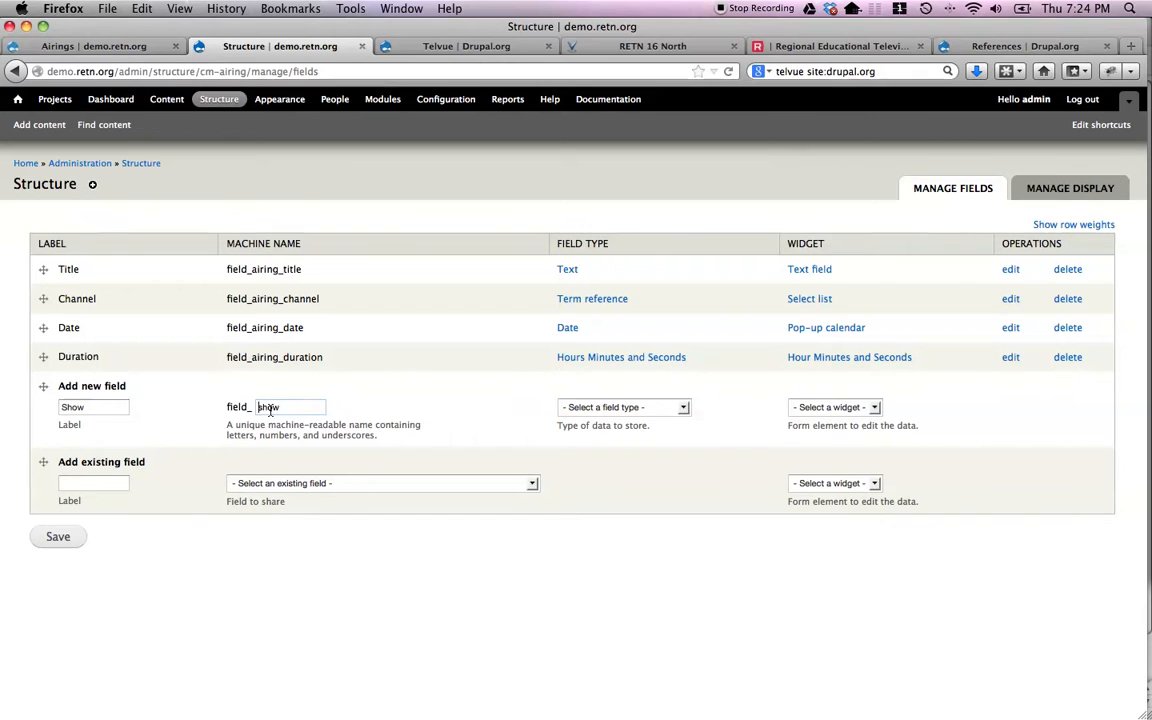
text(airing_)
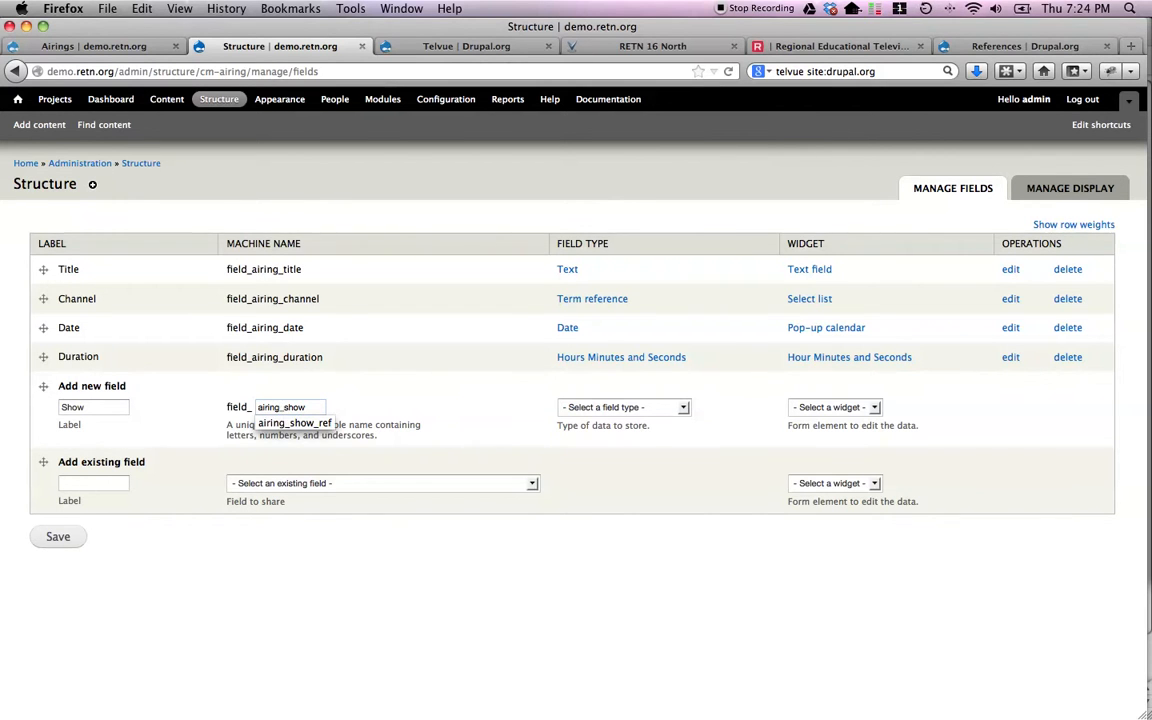
click(294, 407)
text(_ref)
click(314, 421)
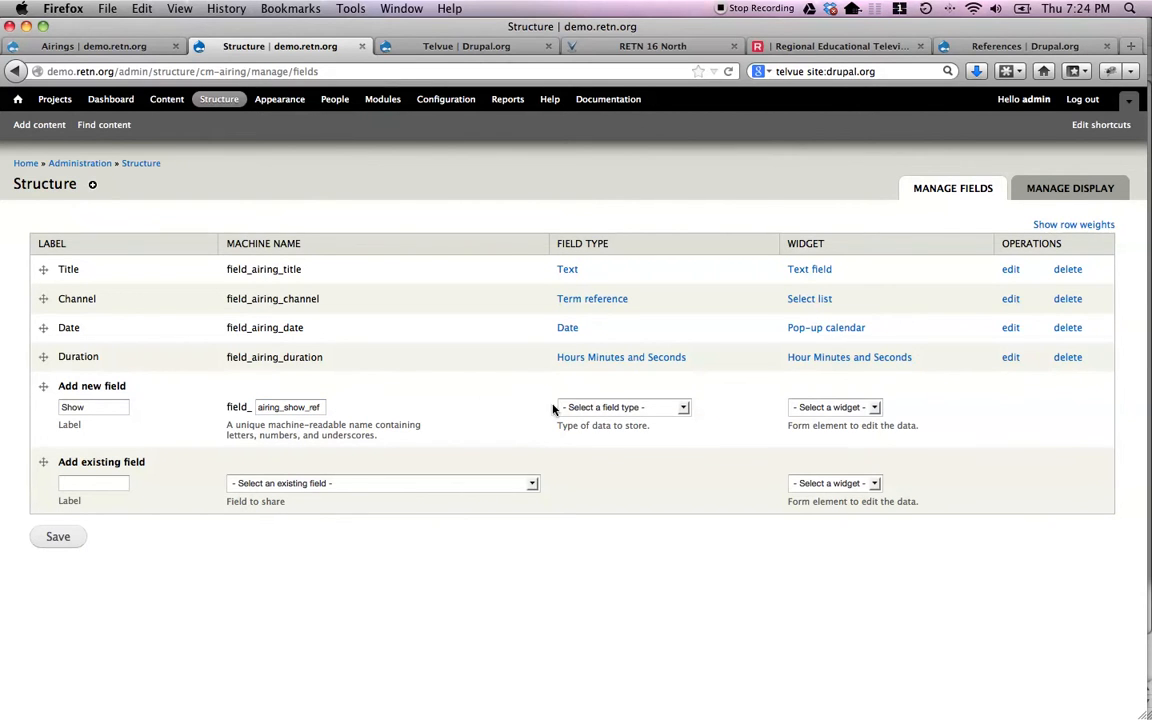
click(586, 407)
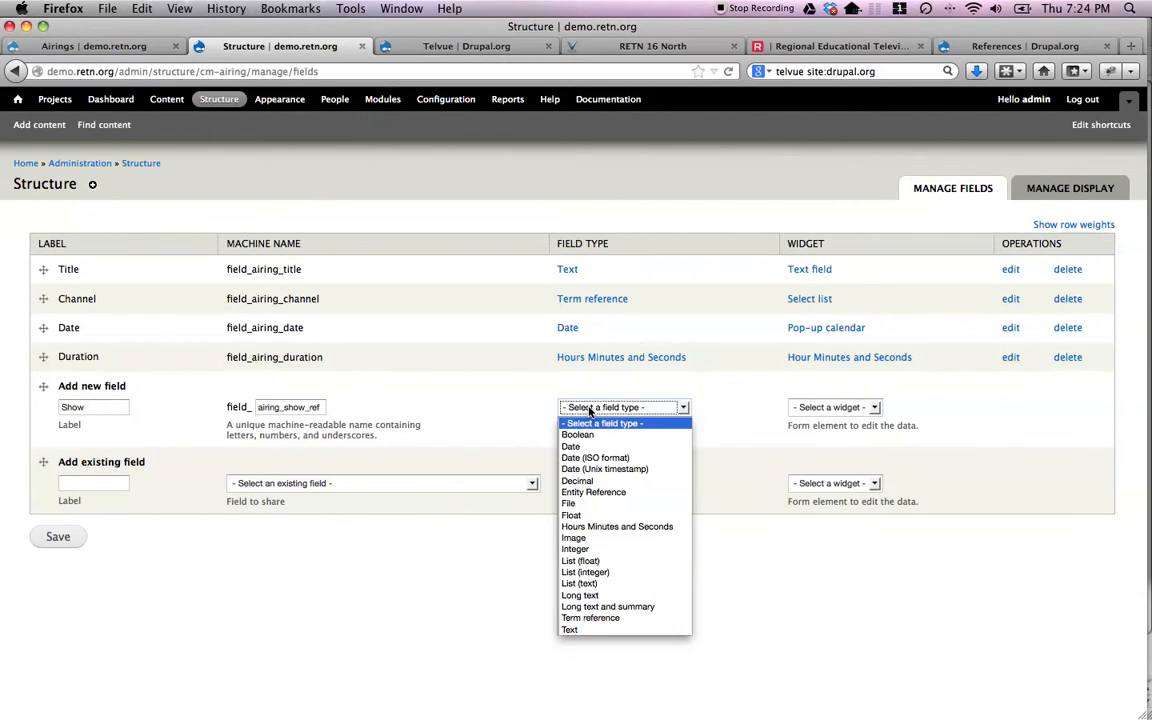
click(504, 420)
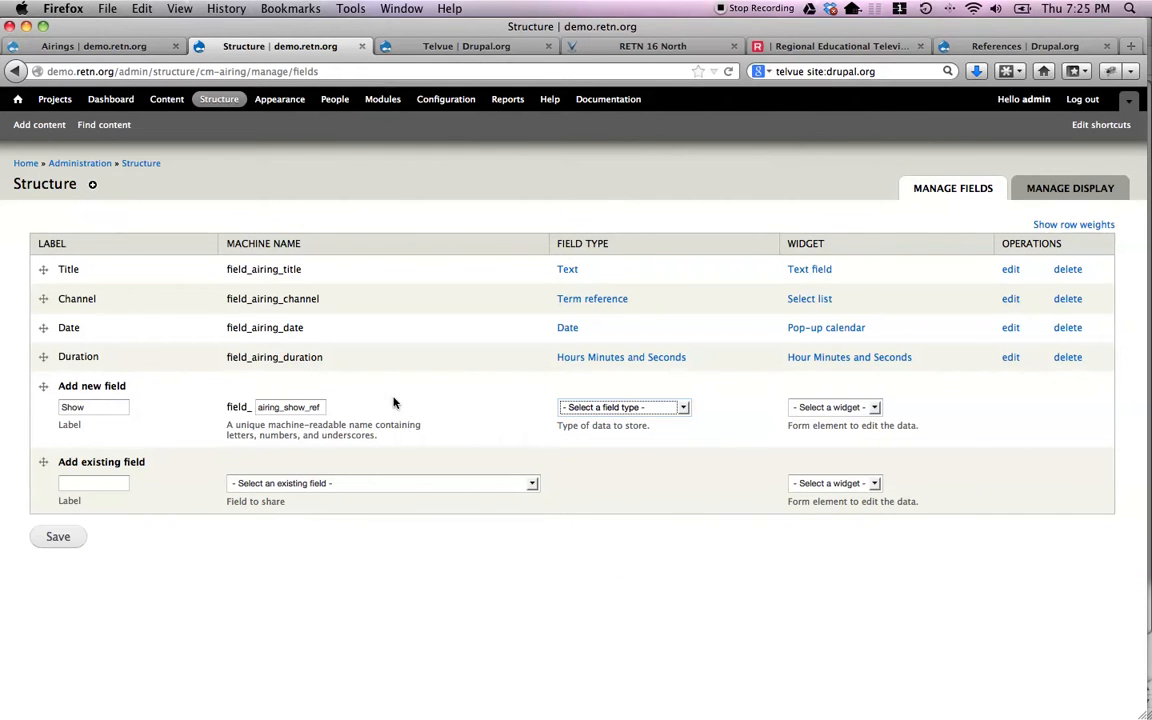
Step: Search the site's module list for "Reference" to locate the Node Reference module
click(377, 104)
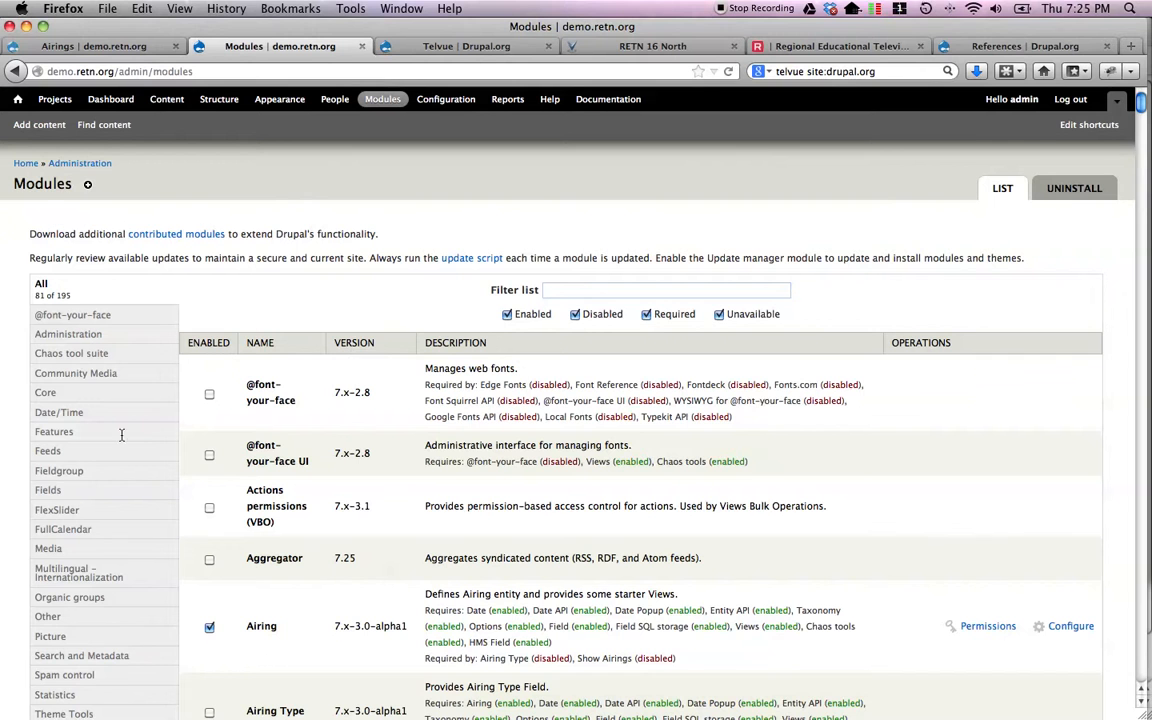
scroll(240, 425, down, 3)
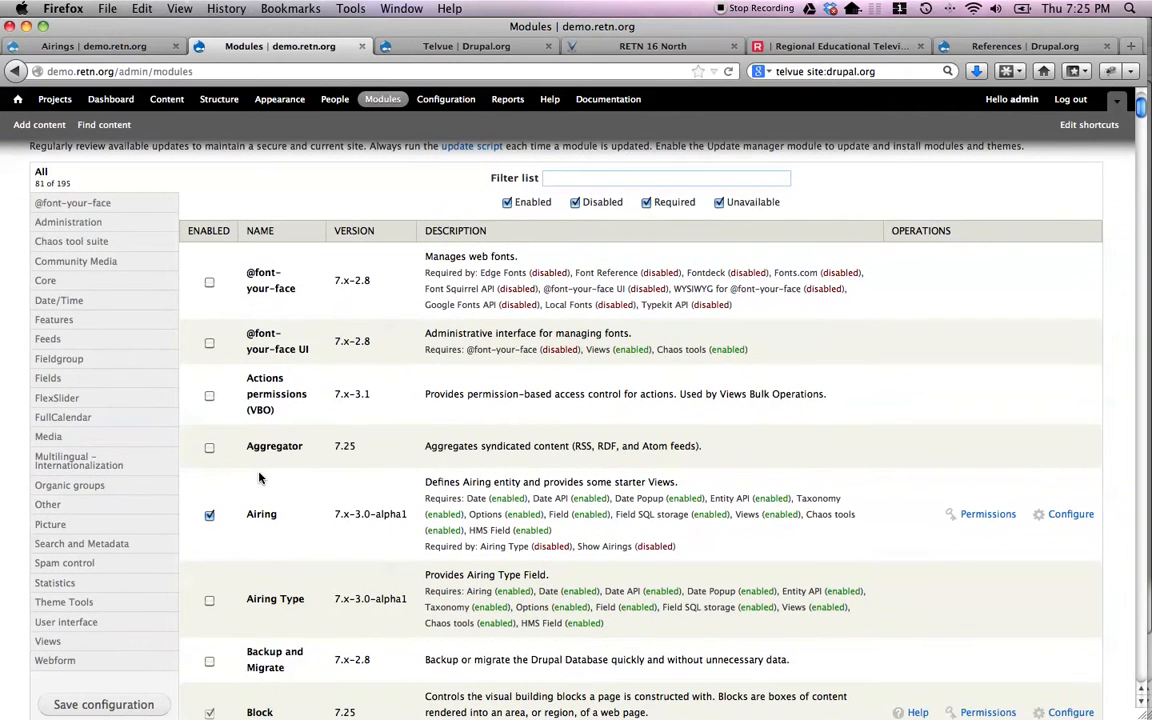
key(ctrl+f)
text(Refer)
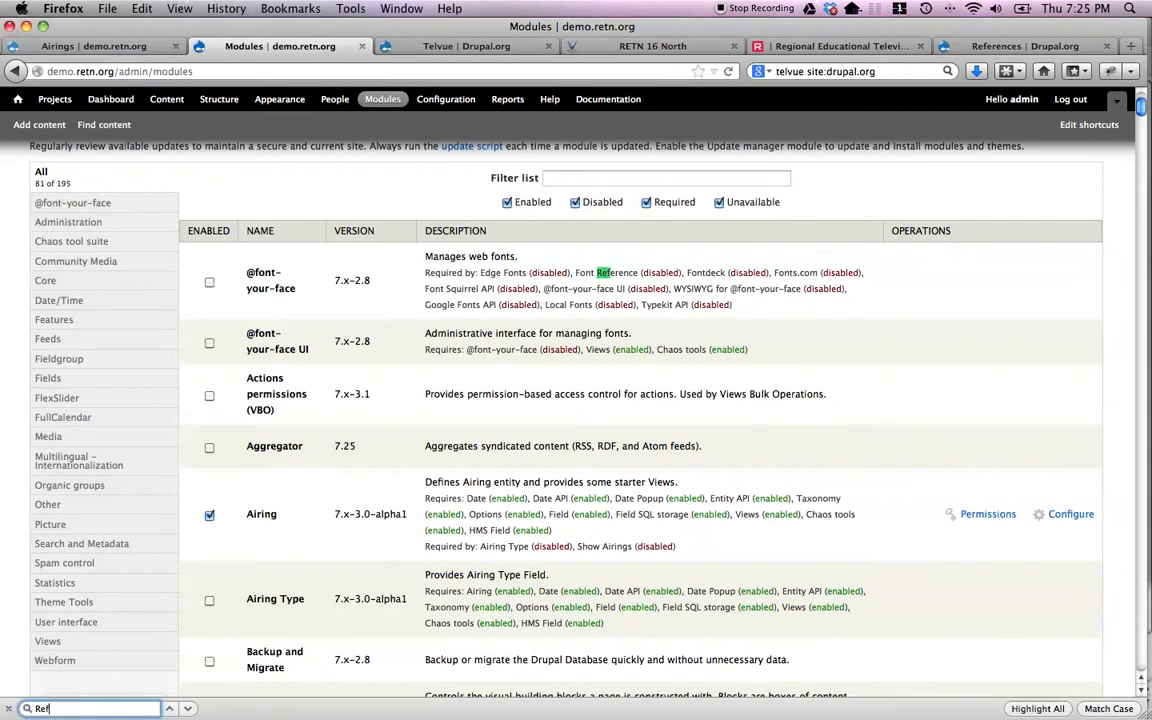
text(ence)
key(Return)
key(Return)
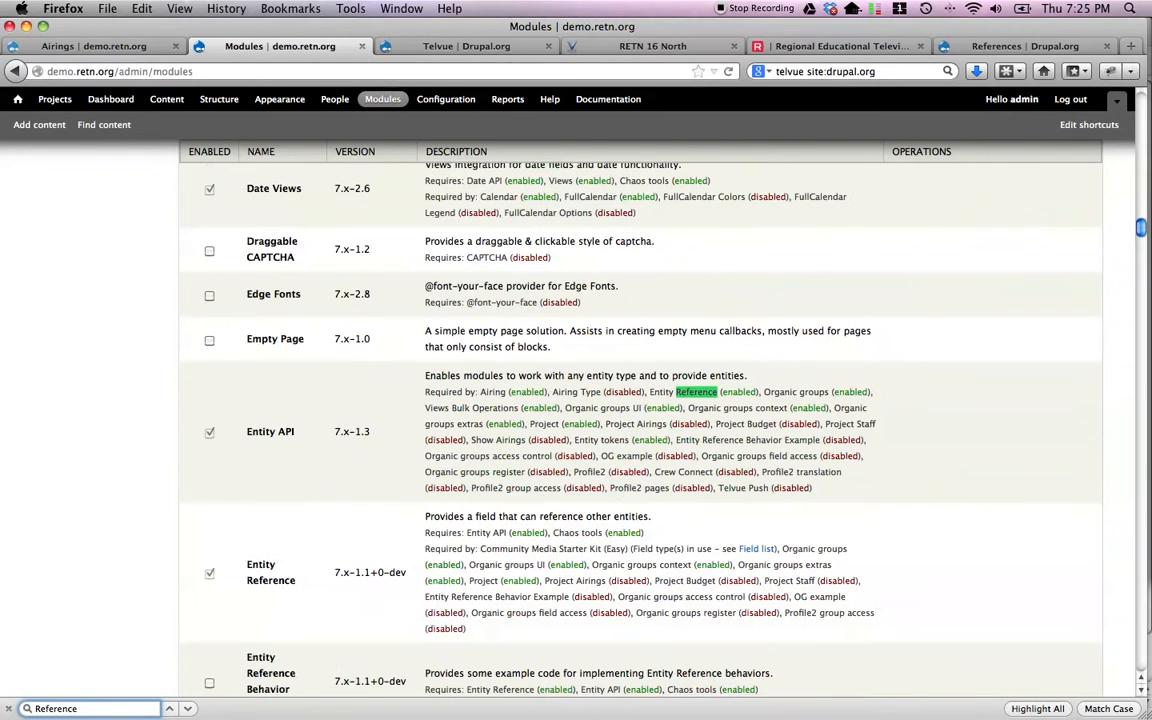
key(Return)
key(Return)
key(Return)
key(Return)
key(Return)
key(Return)
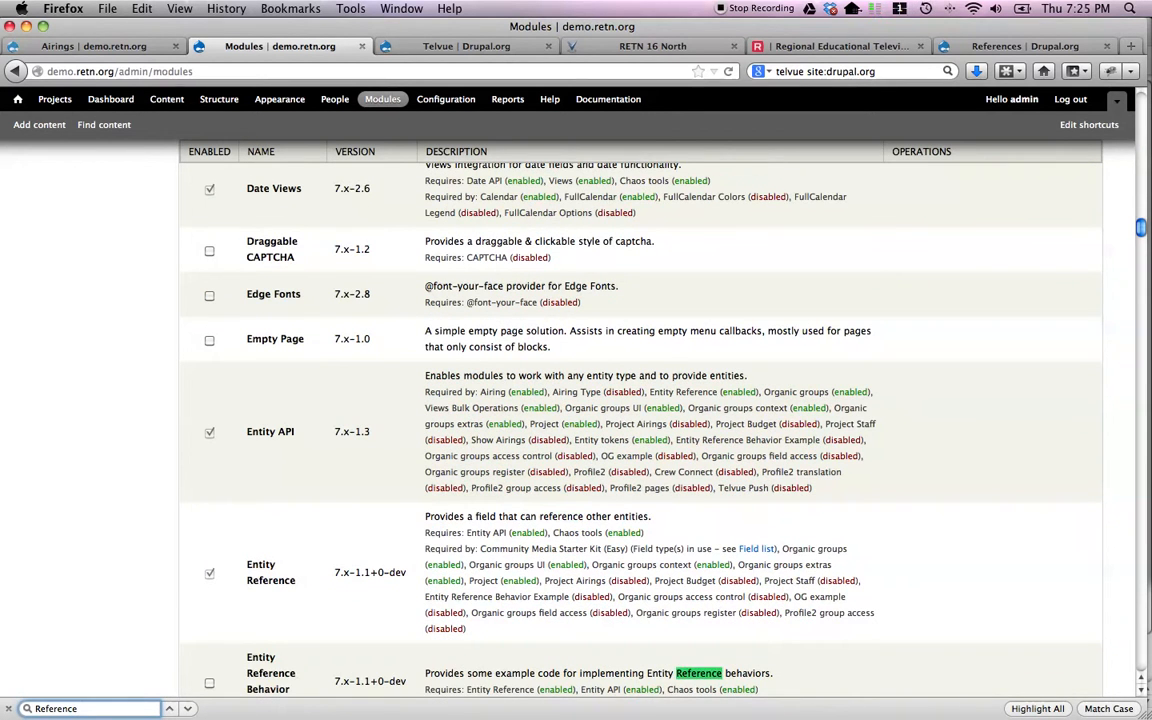
key(Return)
key(Return)
key(Return)
key(Return)
key(Return)
key(Return)
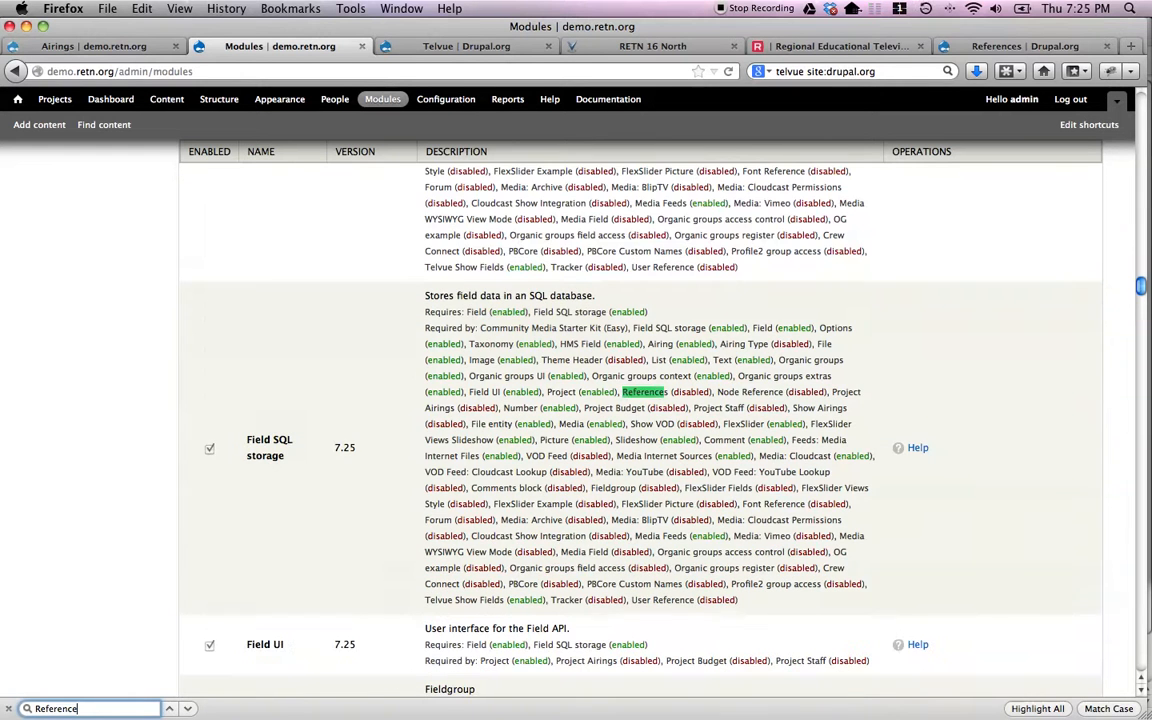
key(Return)
key(Return)
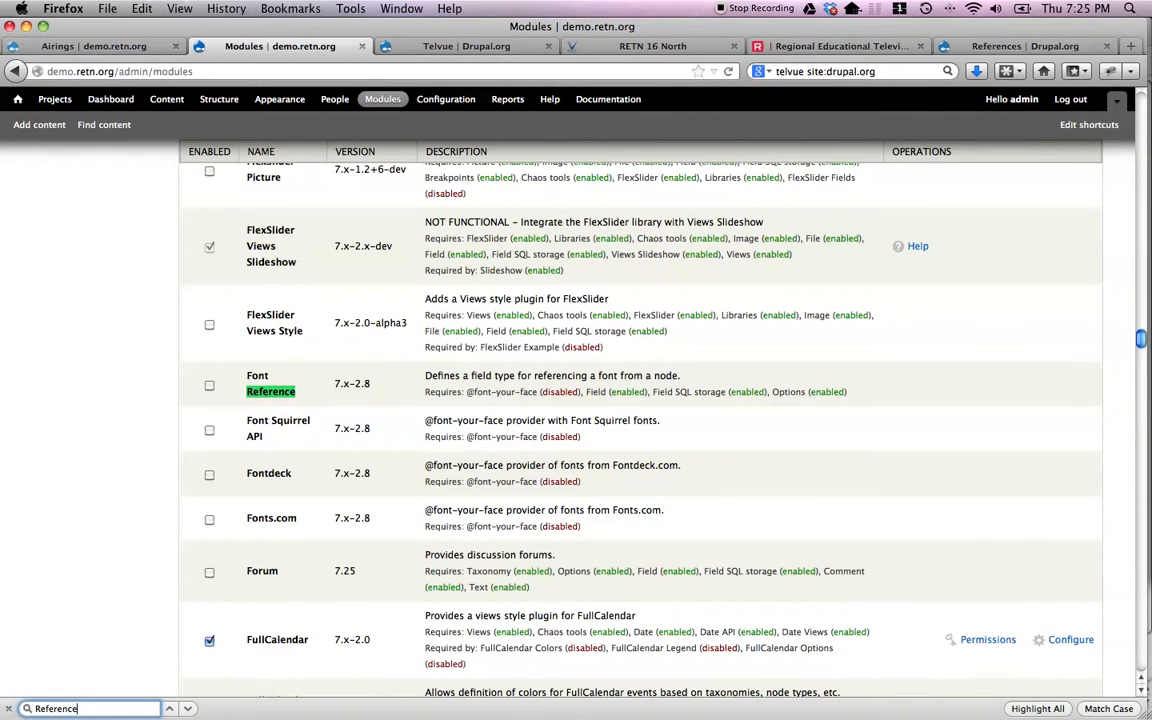
key(Return)
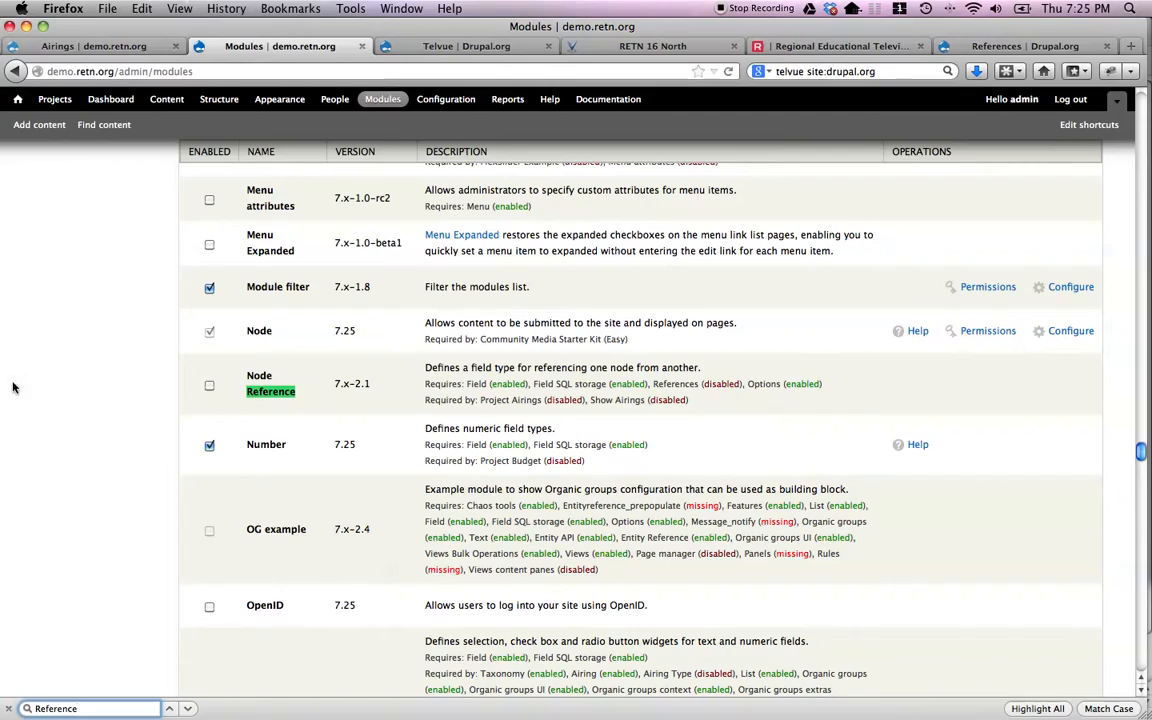
Step: Enable the Node Reference module together with its required References module and save the module configuration
click(209, 385)
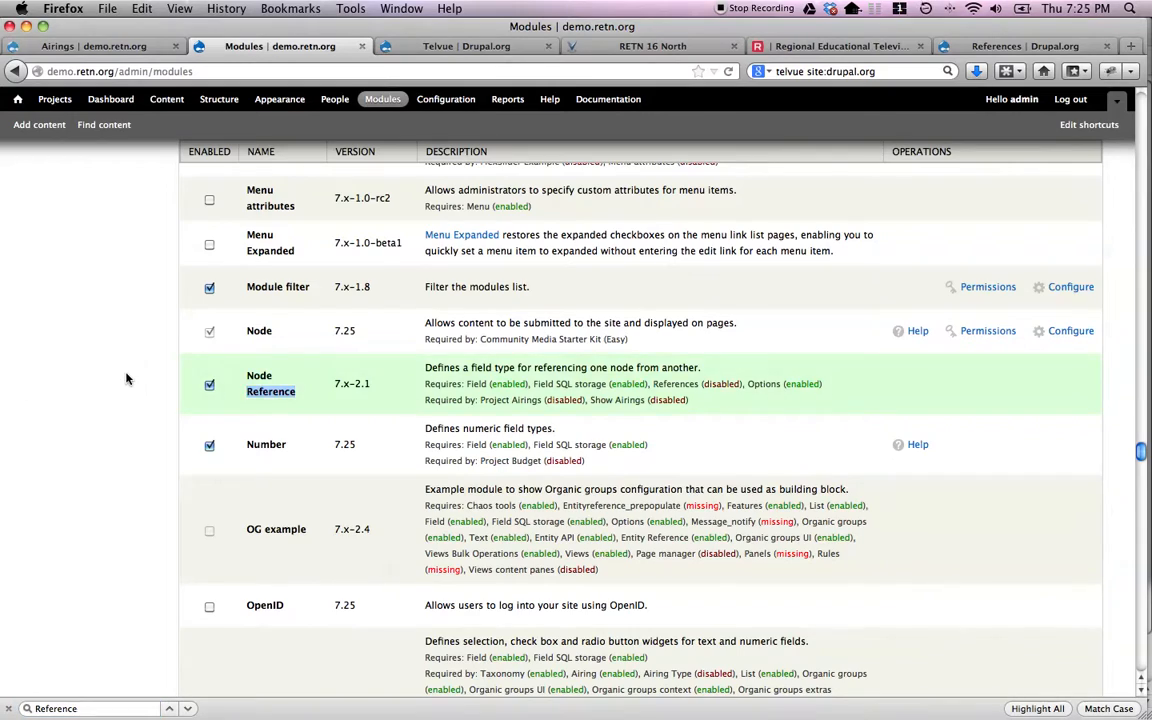
scroll(126, 378, up, 20)
scroll(124, 378, up, 20)
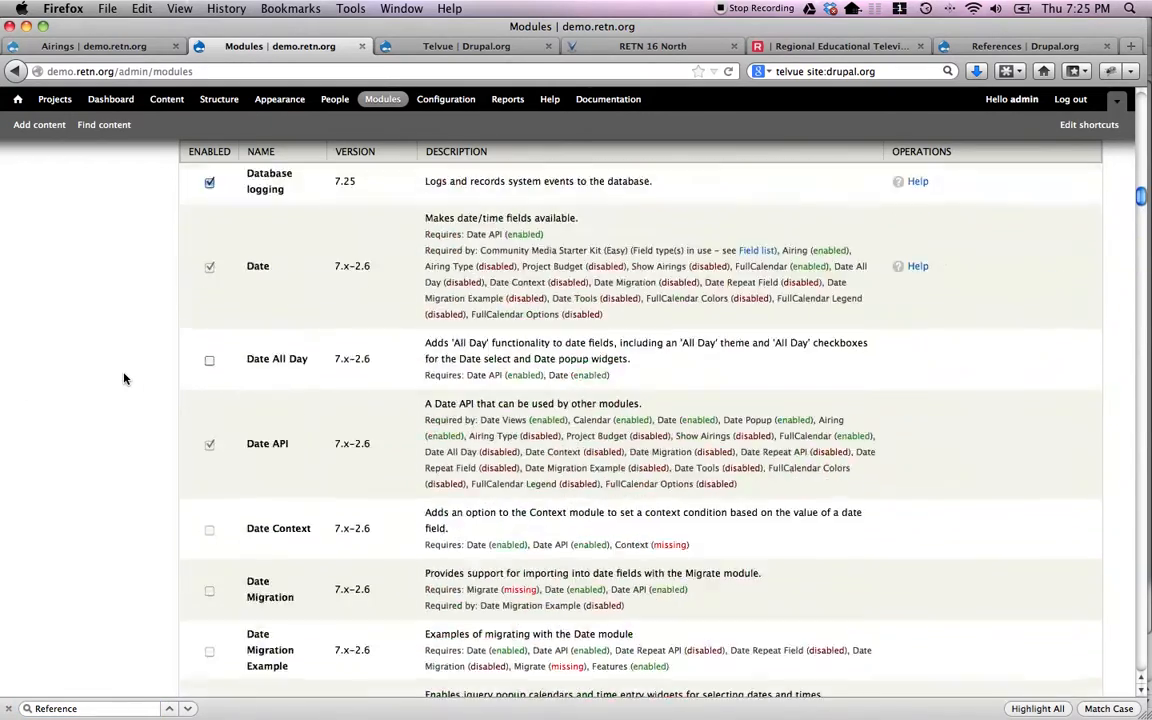
scroll(128, 437, down, 5)
click(103, 504)
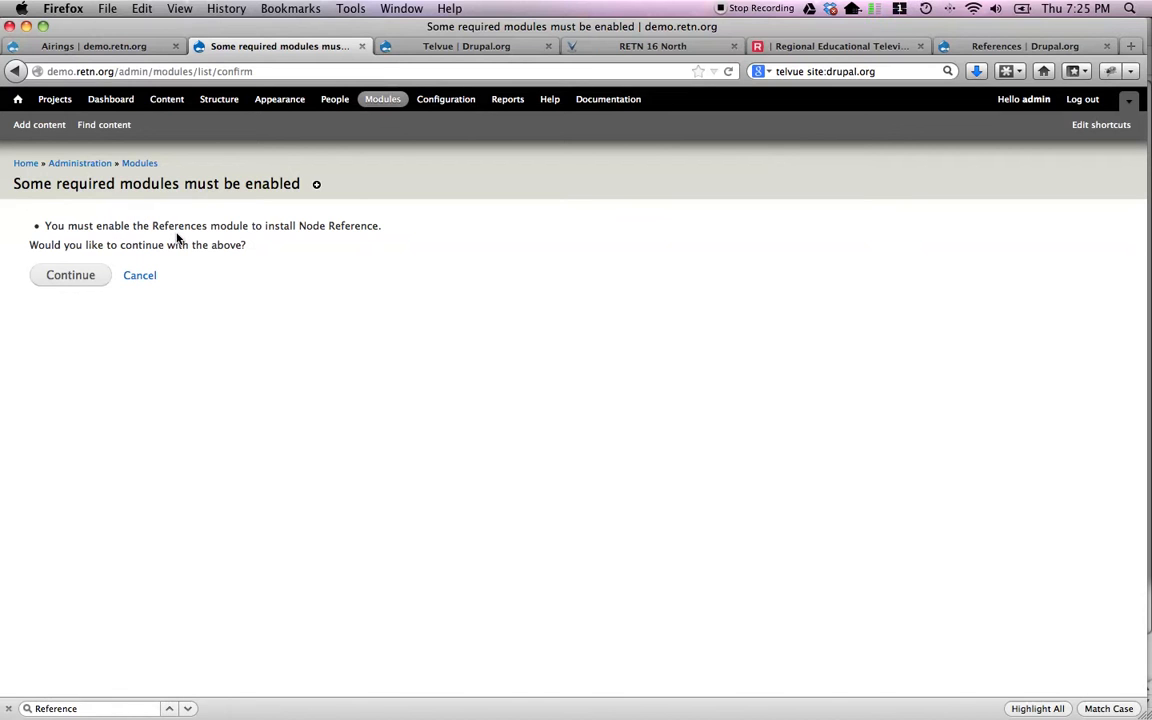
click(71, 282)
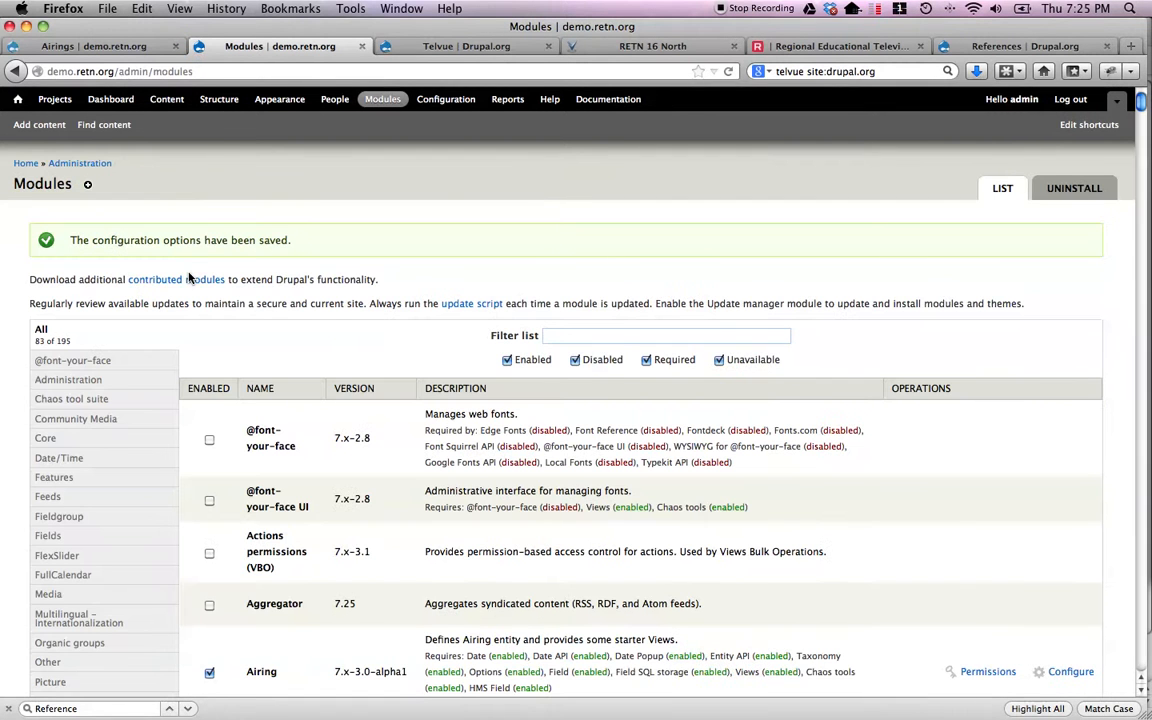
Step: In the Airings structure's field management, enter a new field labelled Show with the machine name field_airing_show_ref
click(210, 99)
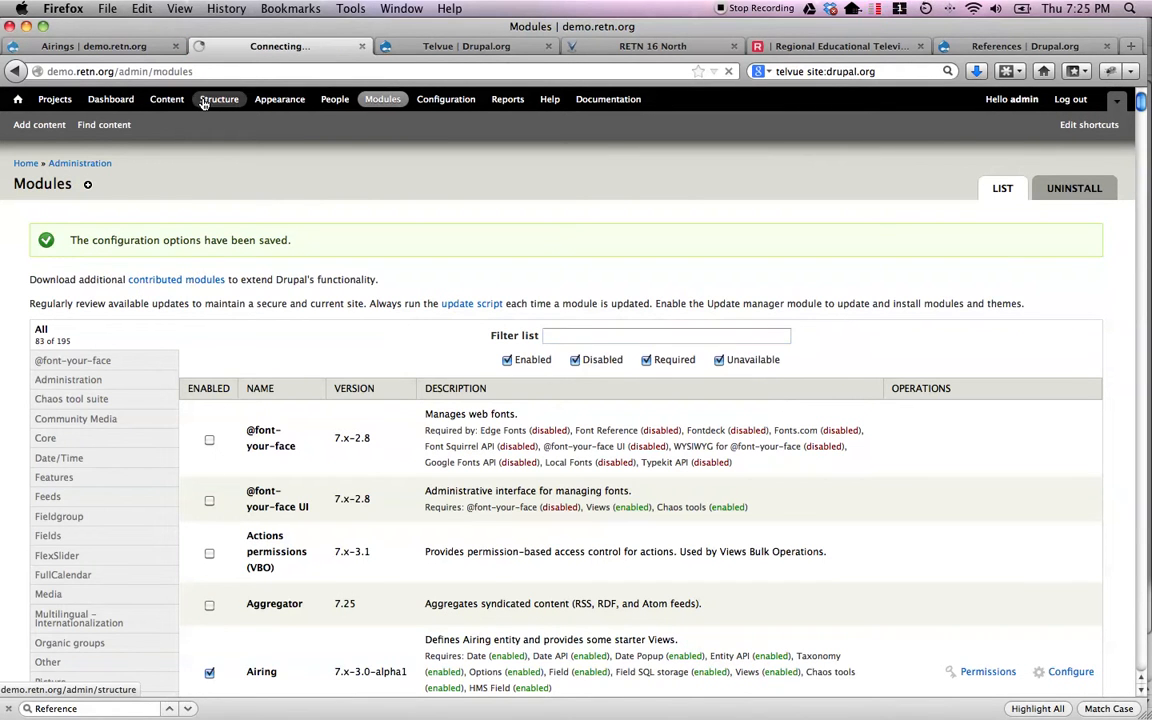
click(78, 233)
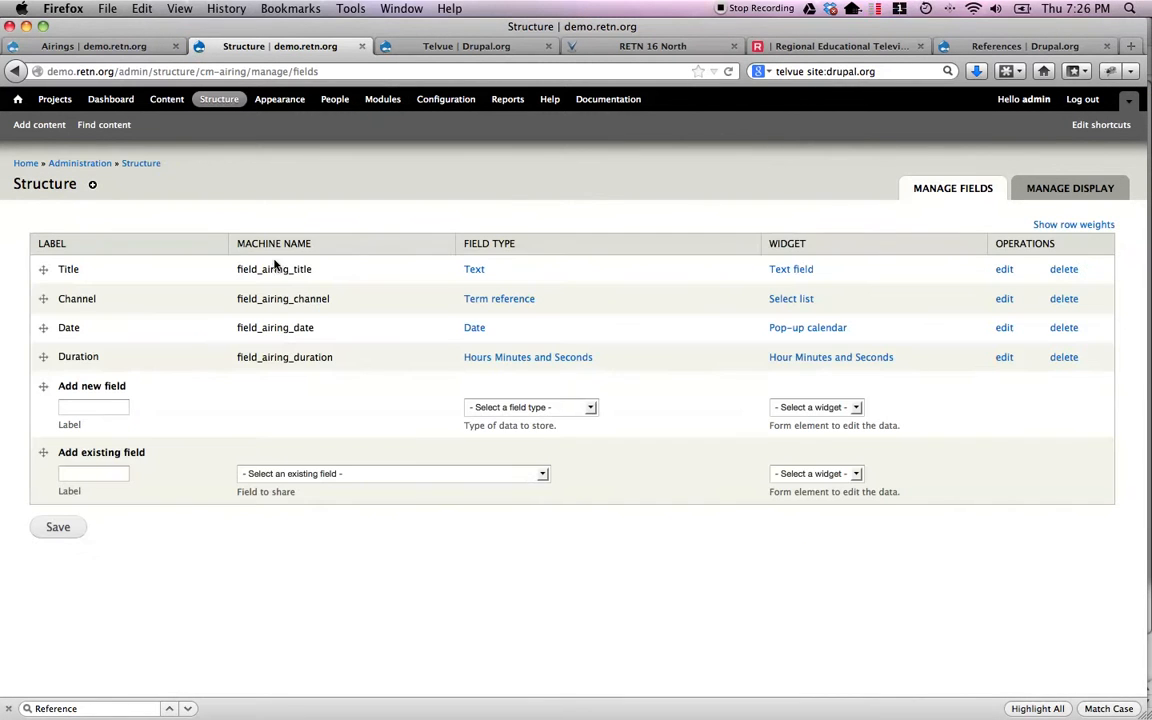
click(60, 408)
text(Show)
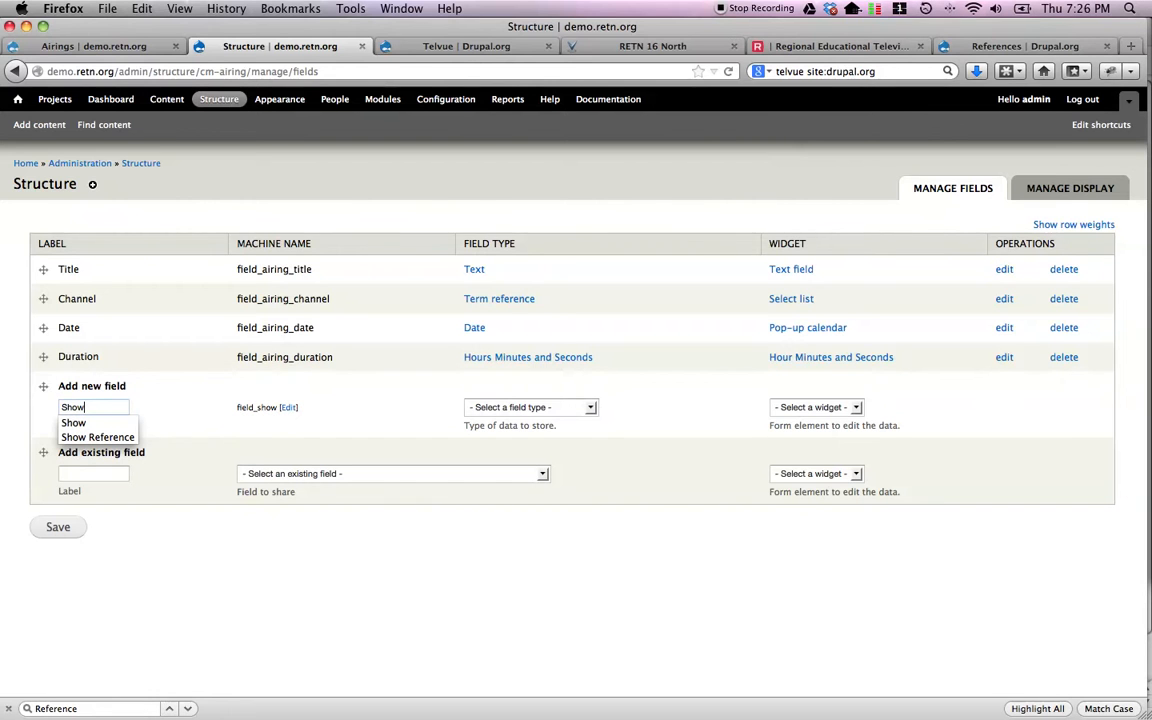
click(289, 407)
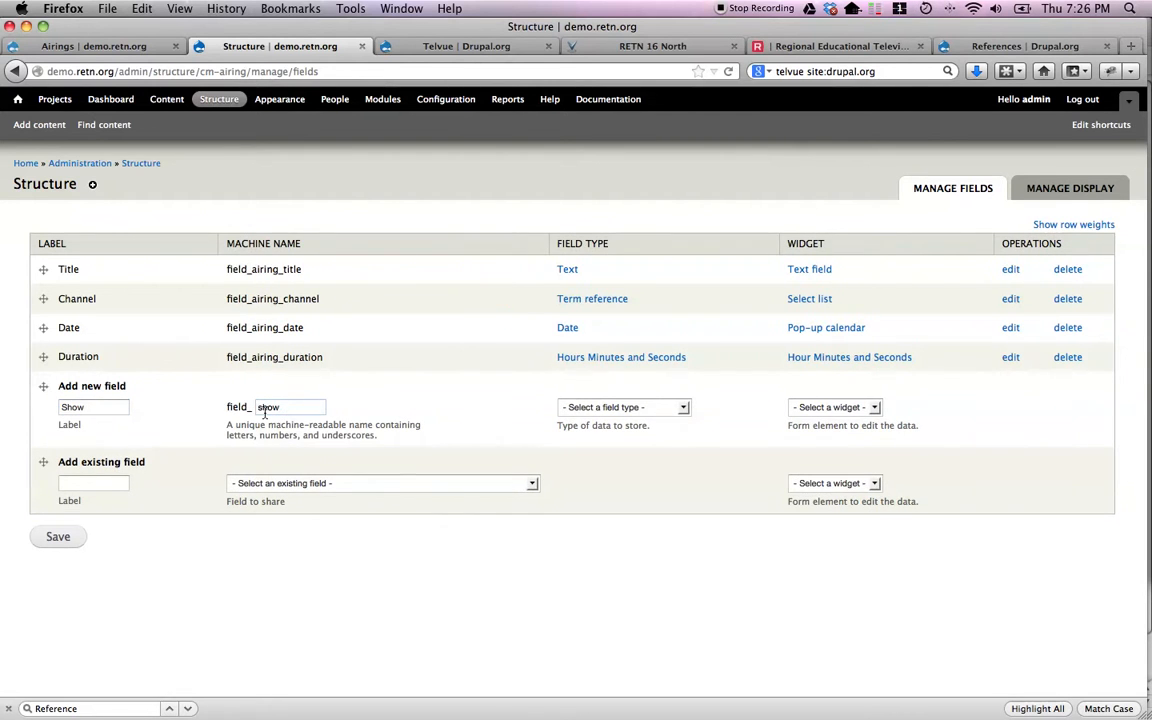
text(airing_)
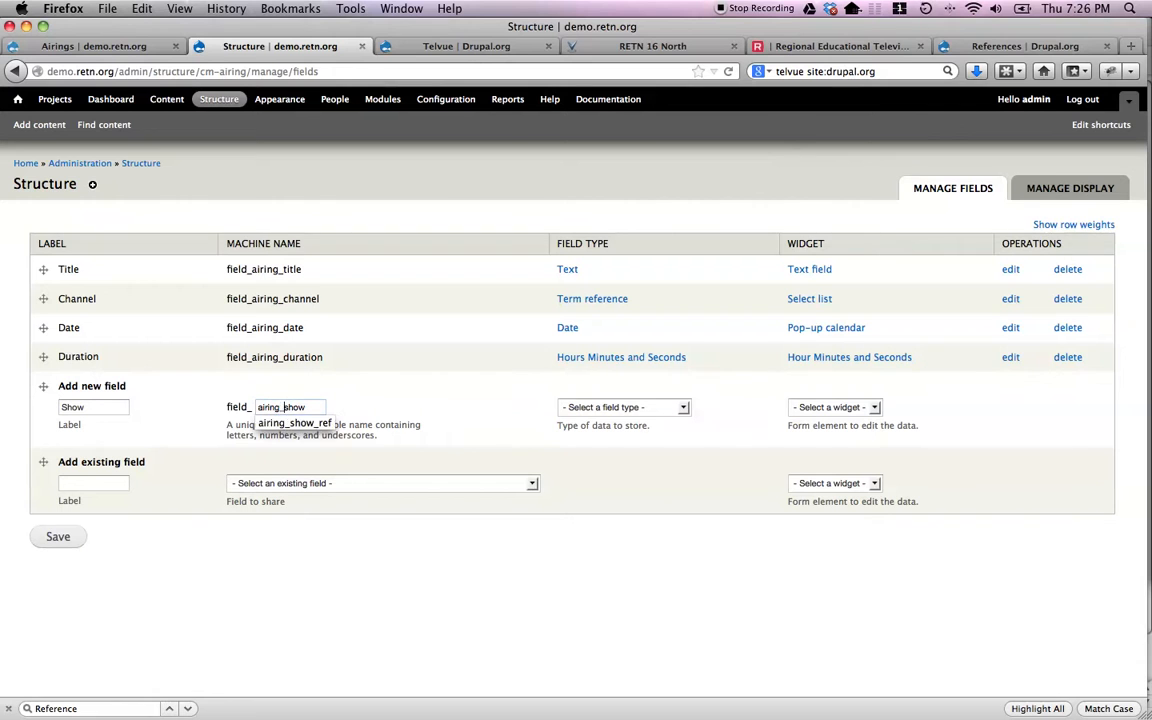
key(Right)
key(Right)
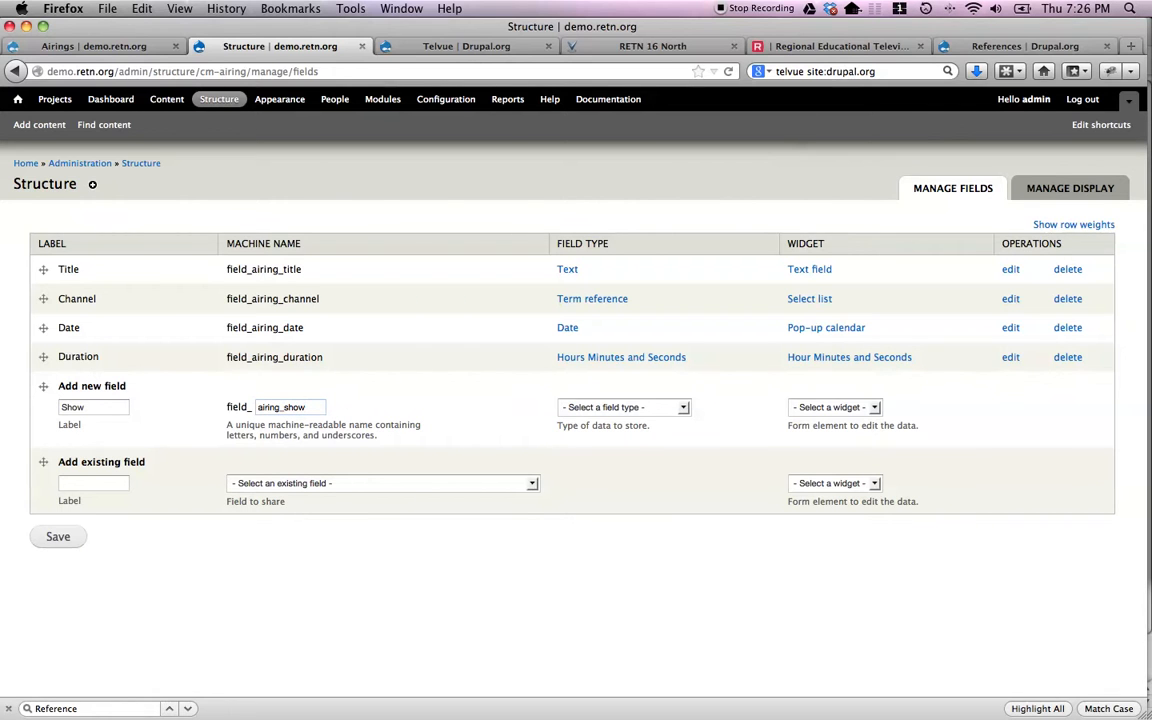
text(_ref)
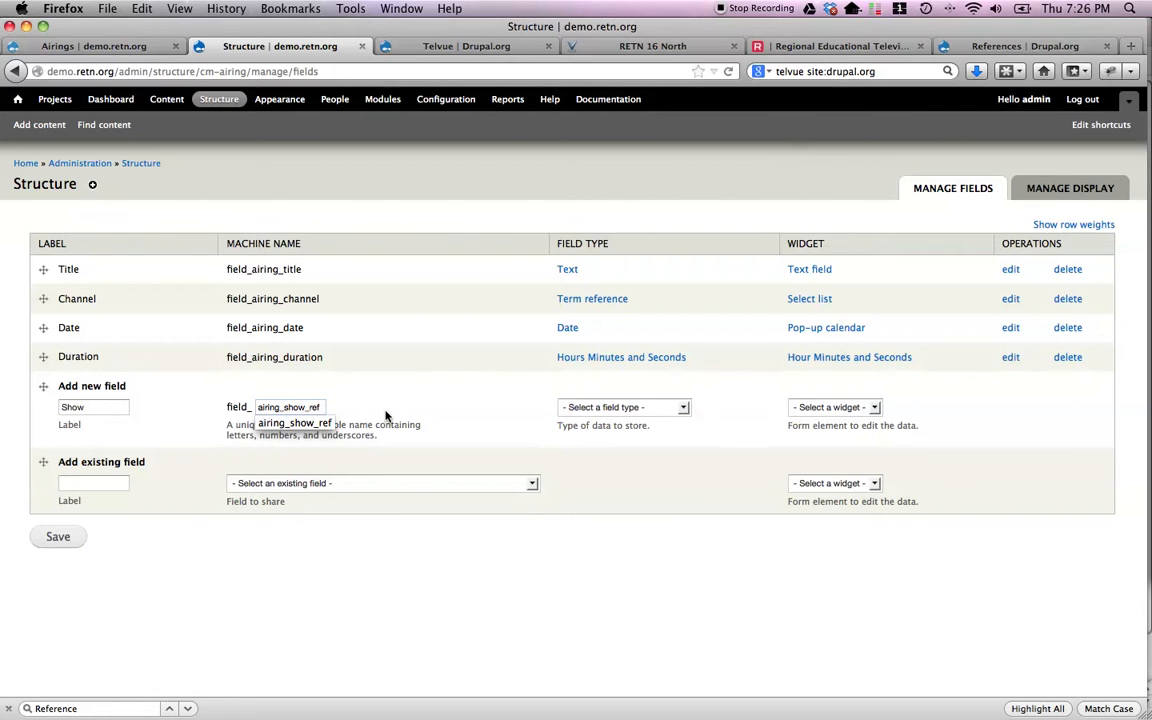
Step: Save the Show field as a Node reference with an autocomplete widget, allowing only the Show content type to be referenced
click(612, 407)
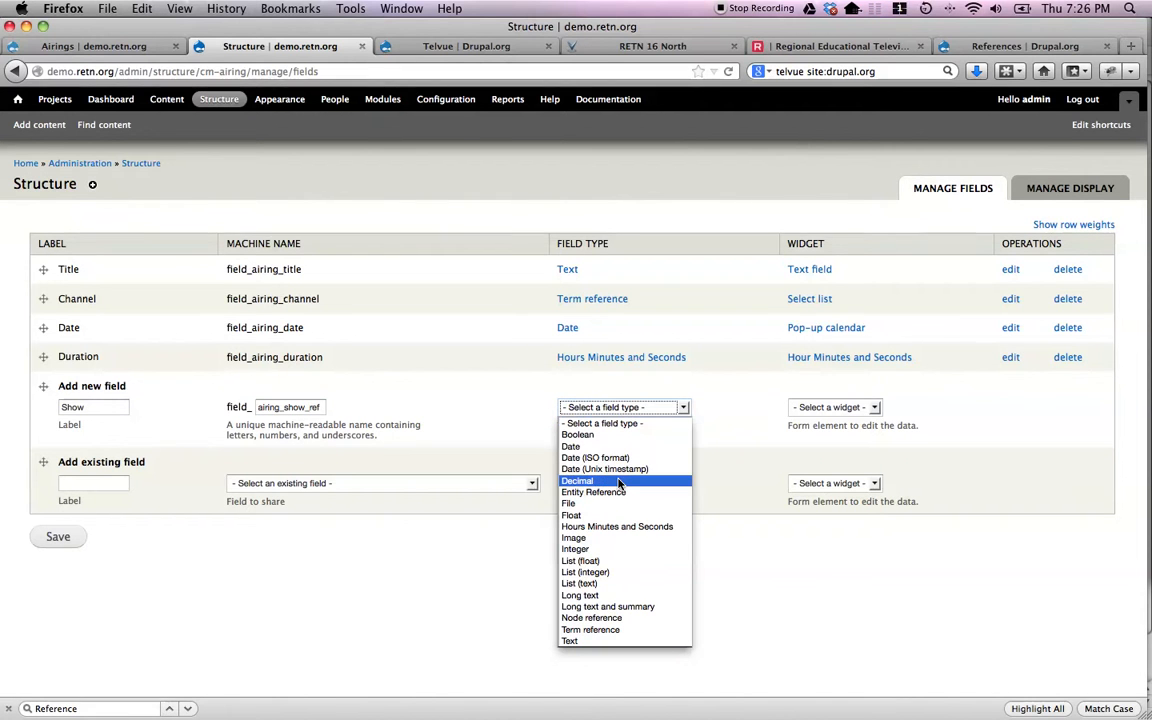
click(604, 618)
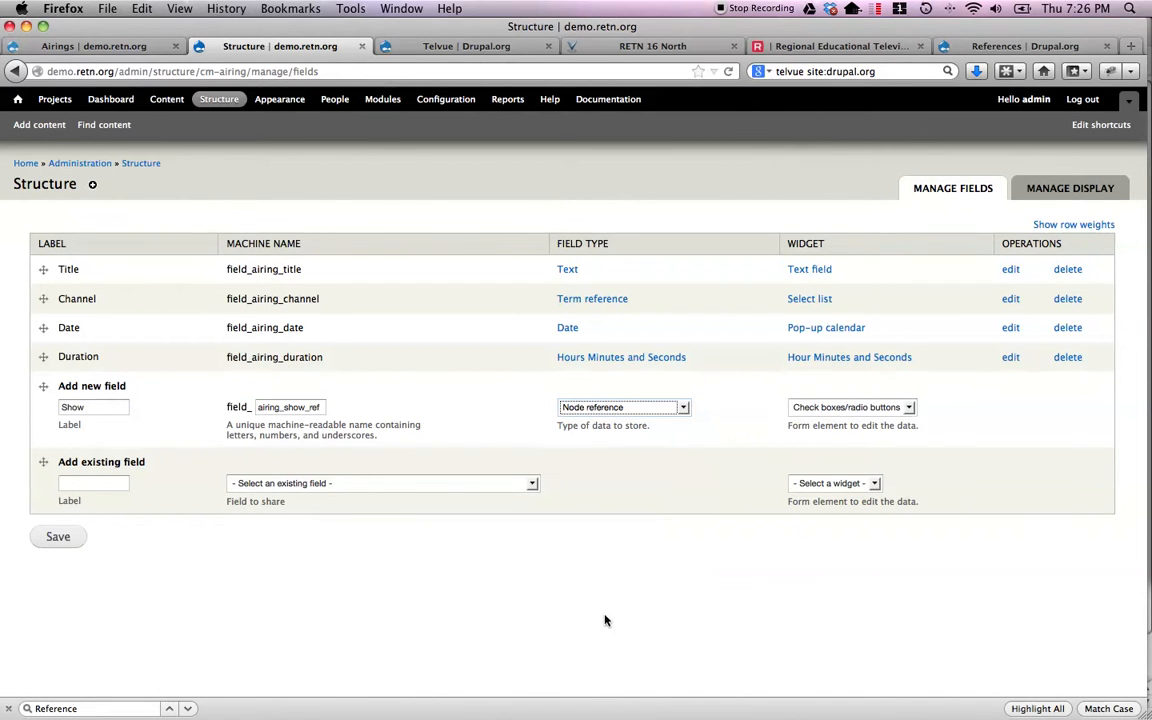
click(841, 405)
click(846, 447)
click(58, 536)
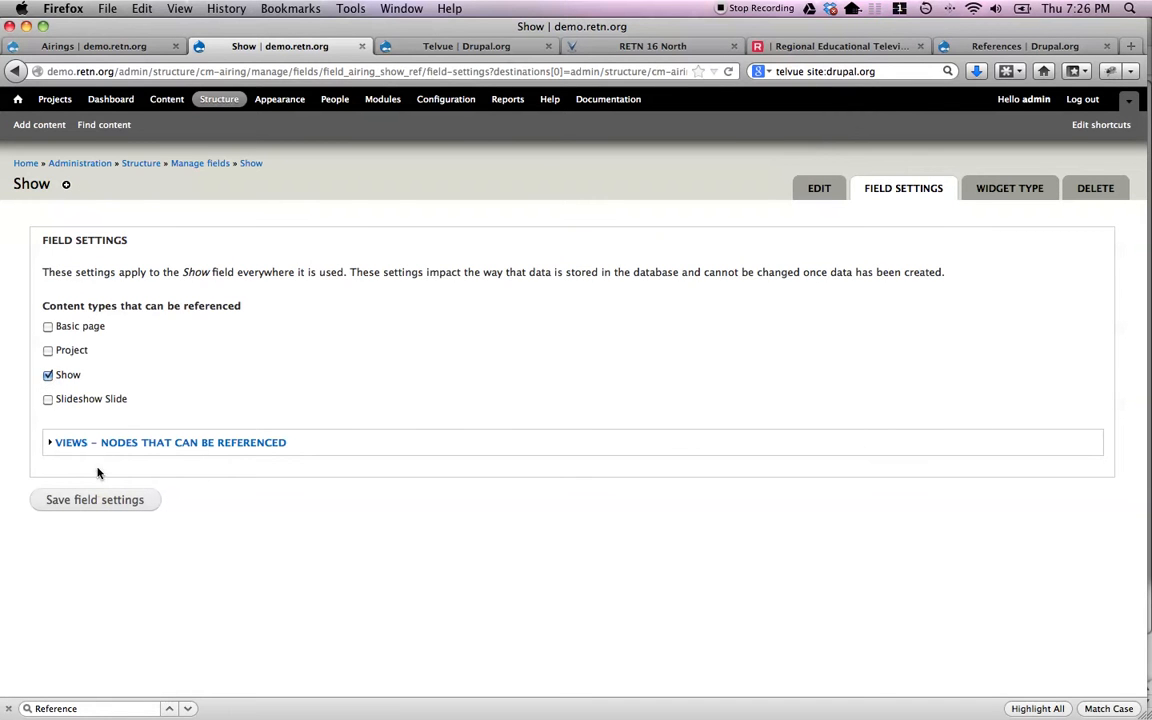
click(95, 501)
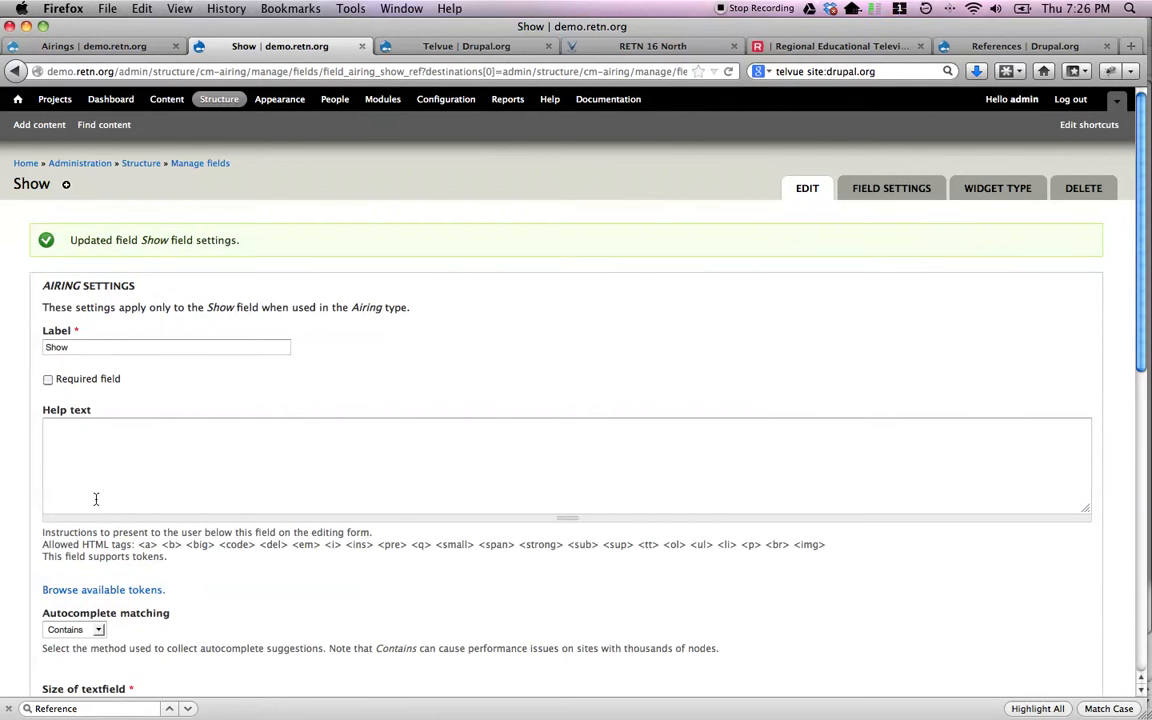
Step: Save the Show field's settings and enter a new airing field labelled Project with the machine name field_airing_project_ref
scroll(147, 437, down, 10)
click(103, 627)
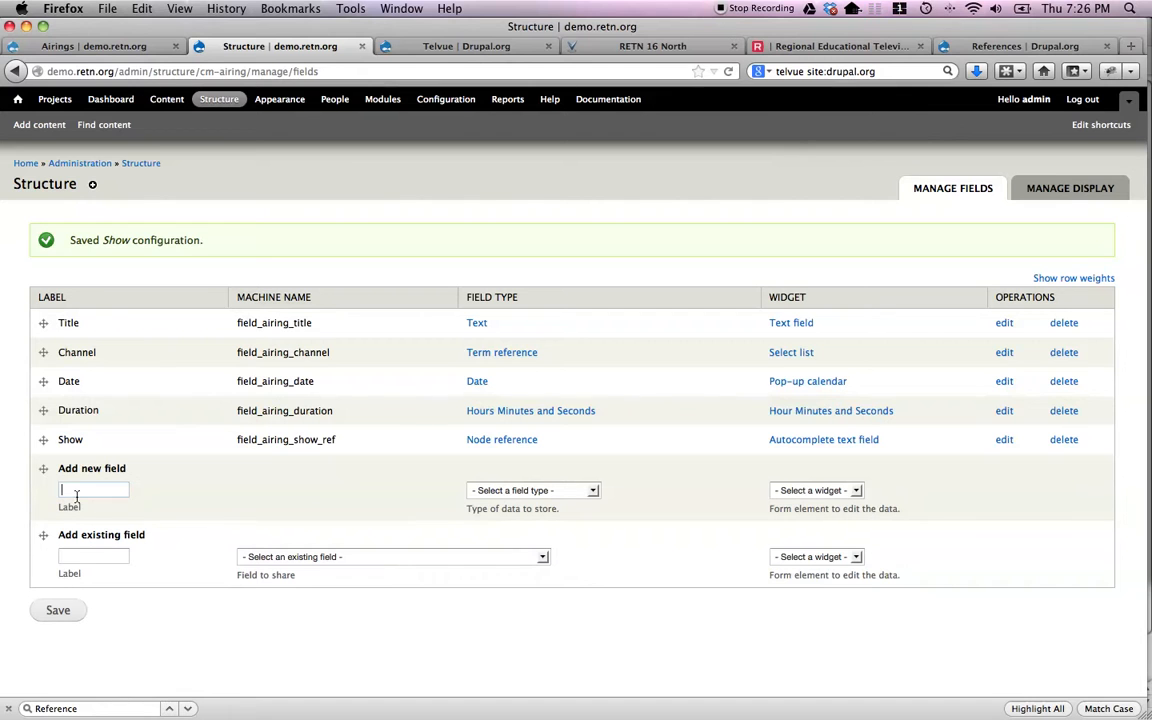
text(Project)
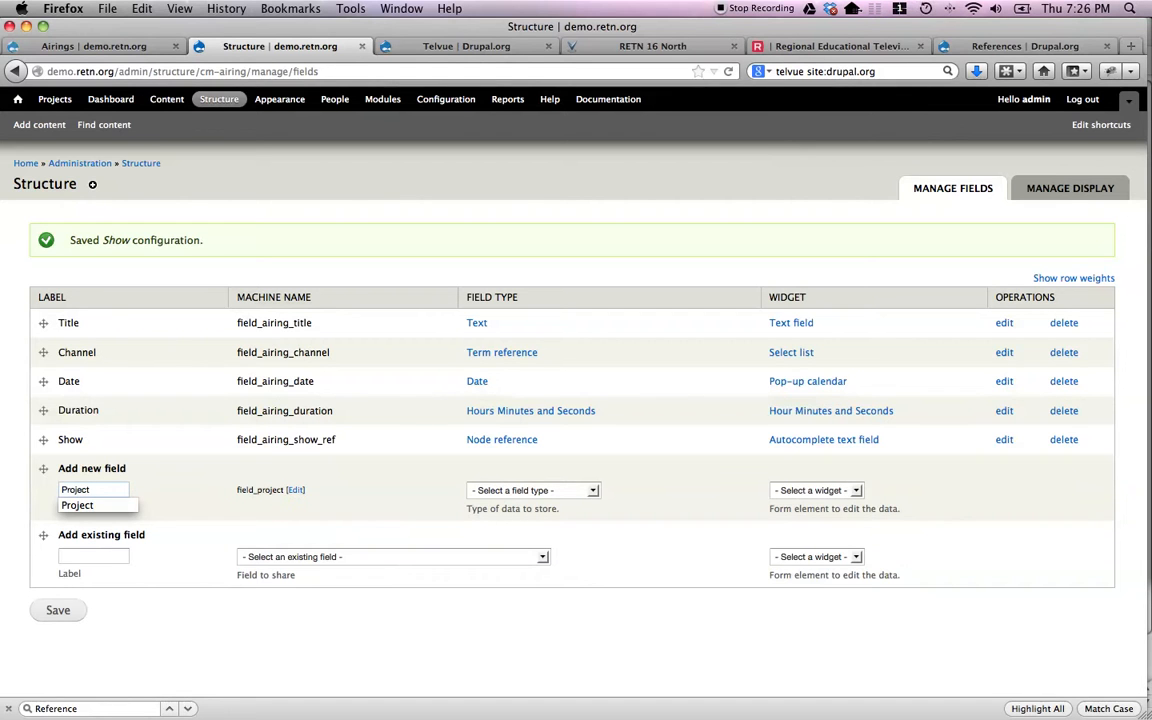
click(295, 490)
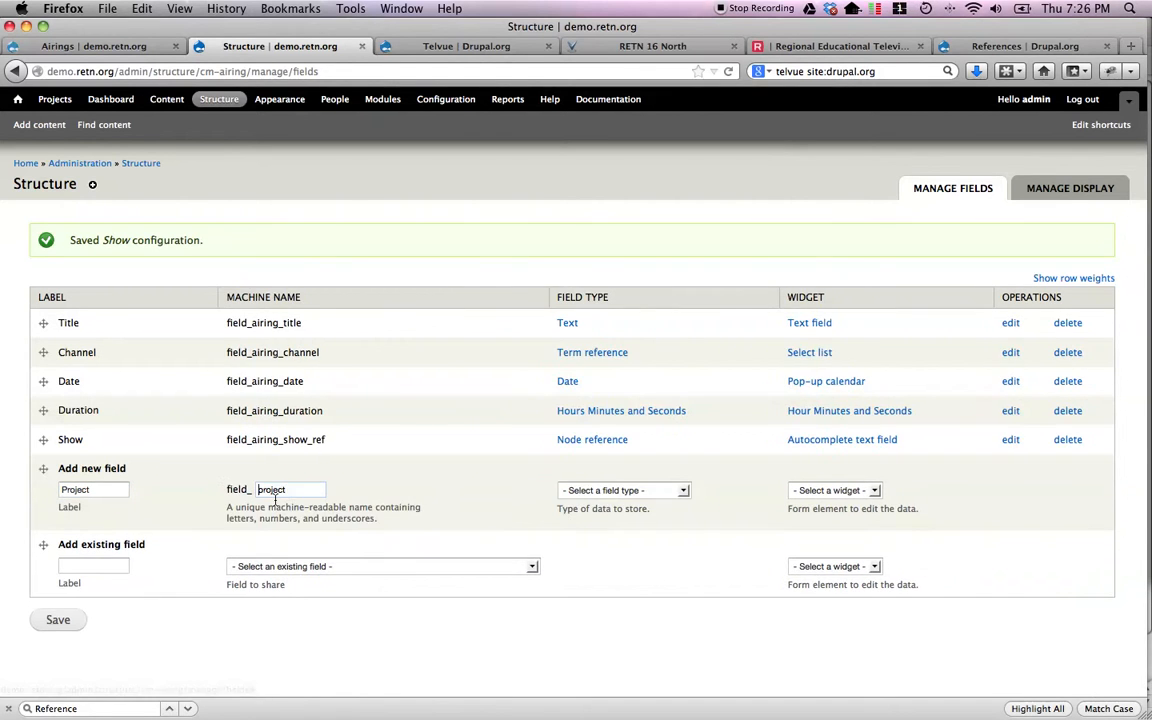
text(airing_project)
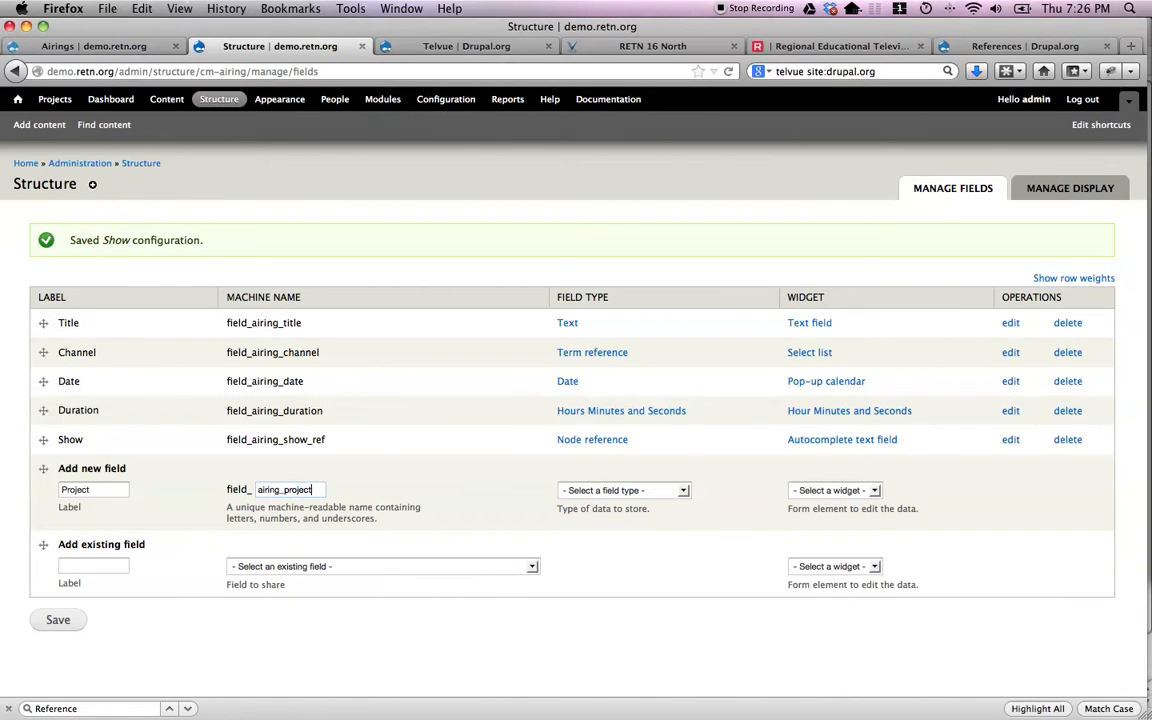
text(_ref)
Step: Save the Project field as a Node reference with an autocomplete text field widget, allowing only the Project content type to be referenced
click(604, 490)
click(592, 452)
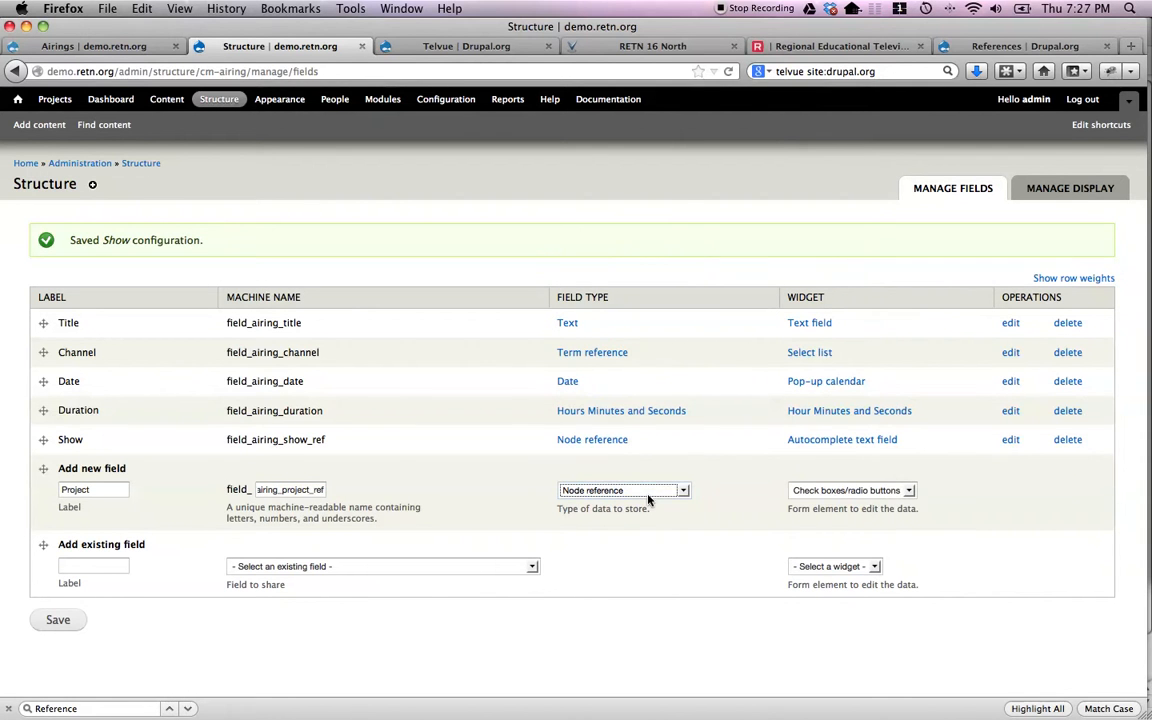
click(880, 491)
click(862, 527)
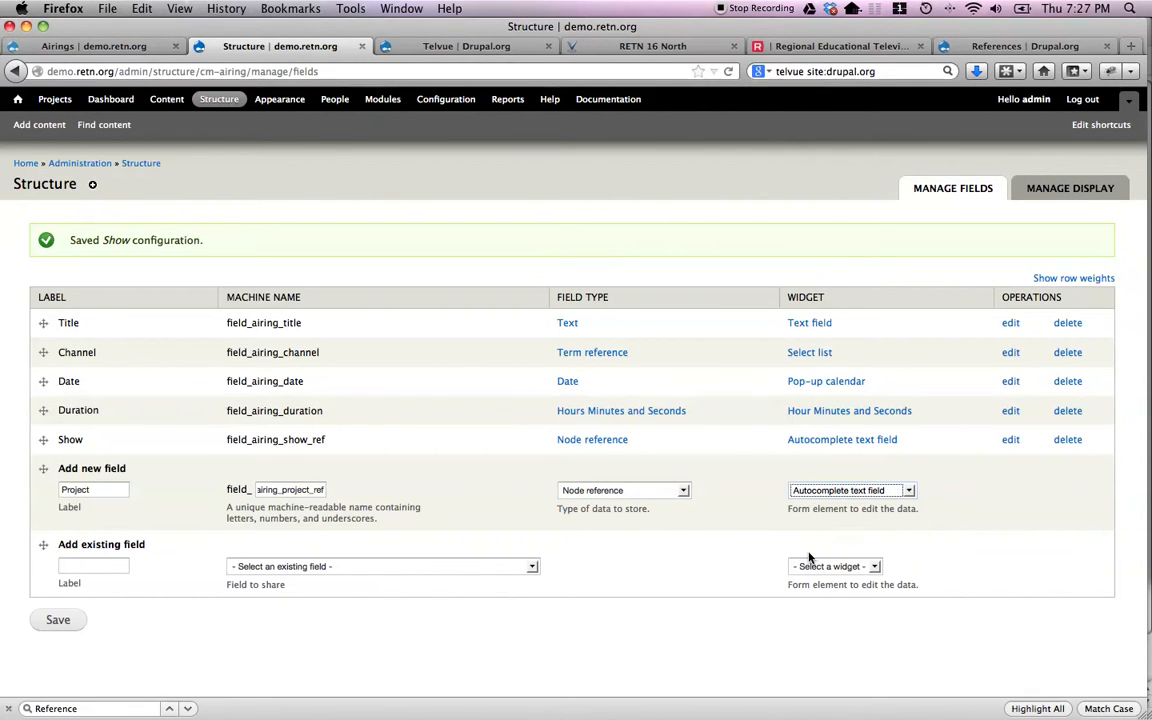
click(80, 617)
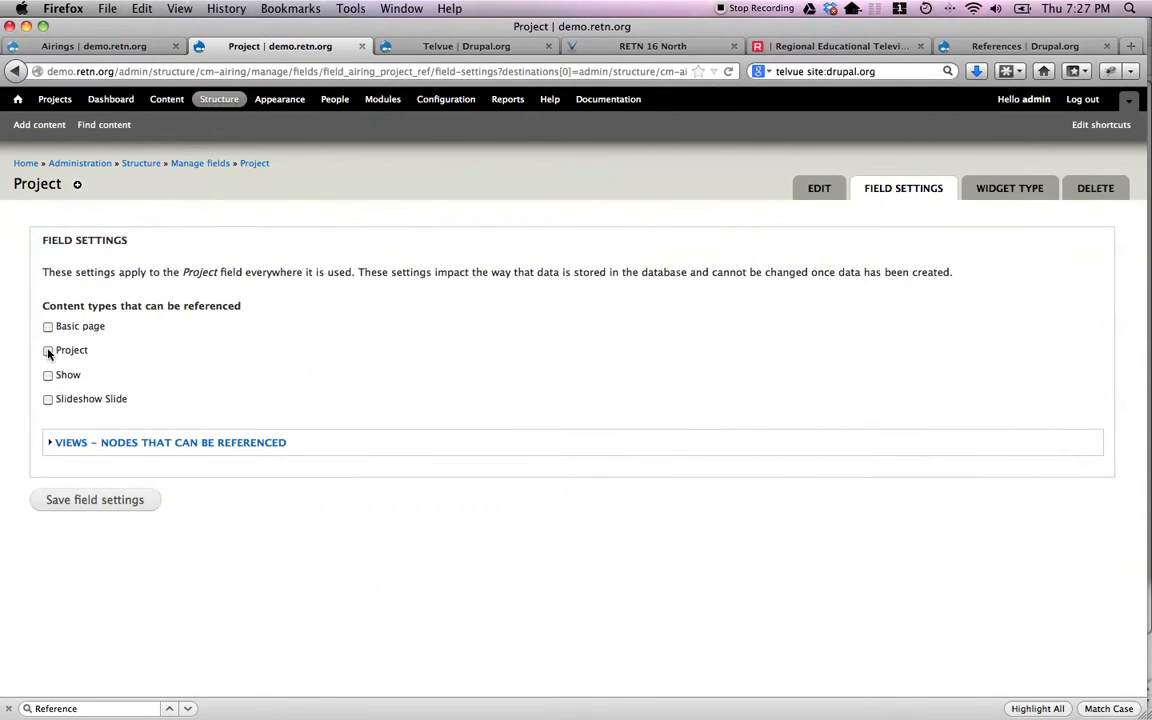
click(111, 503)
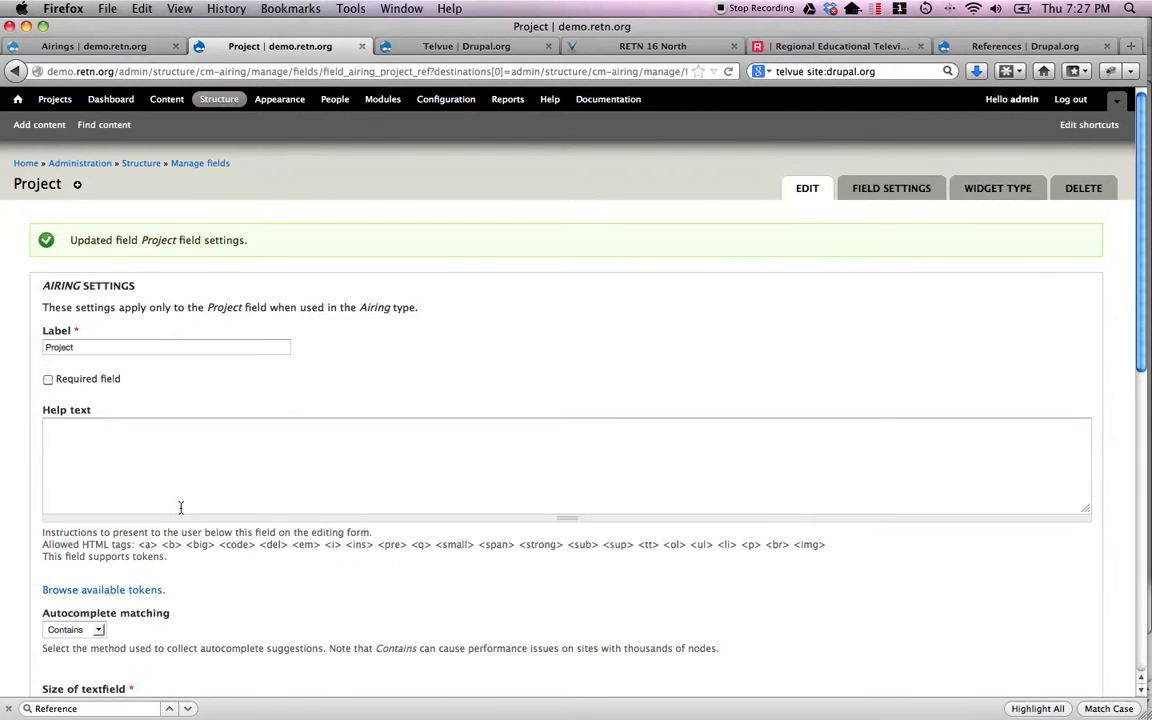
scroll(180, 508, down, 7)
scroll(181, 510, down, 3)
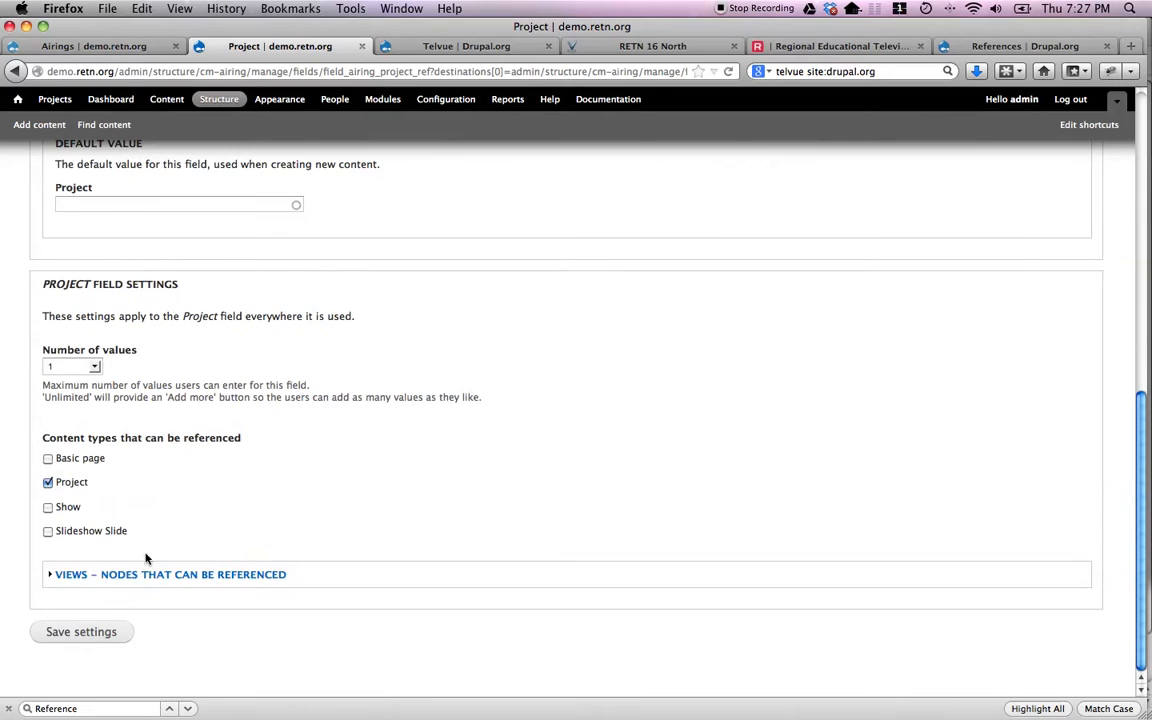
click(95, 640)
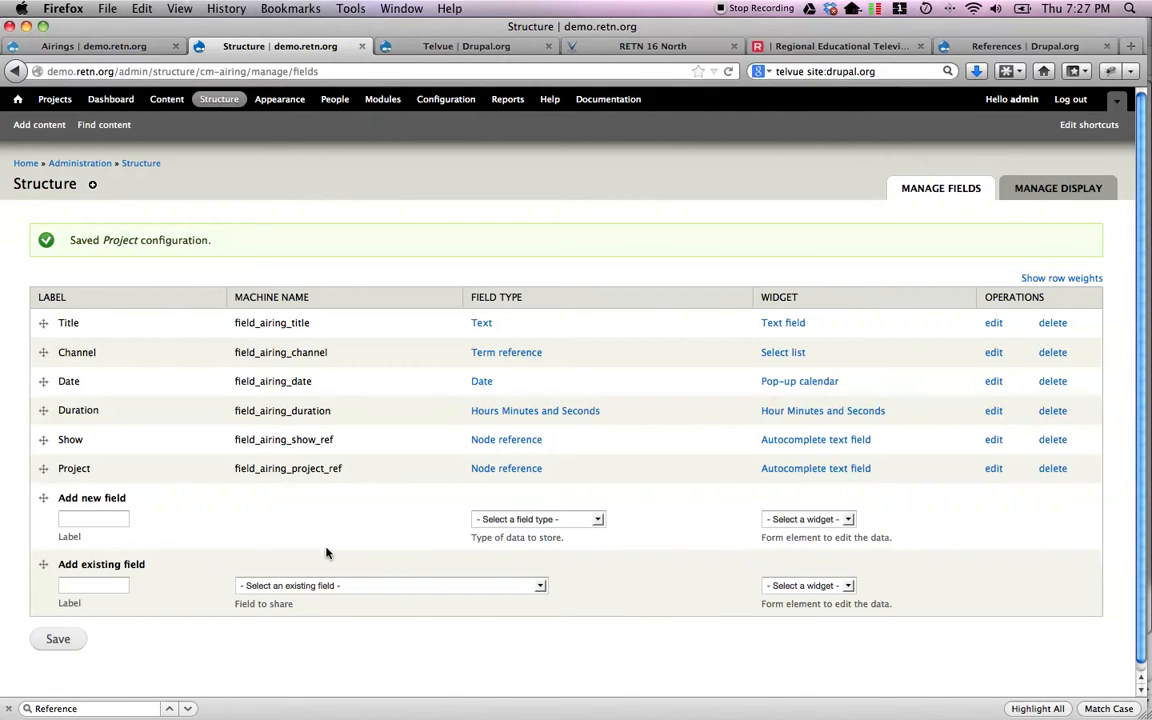
Step: Open the processor mapping of the Airings feeds importer in the site's structure settings
click(211, 104)
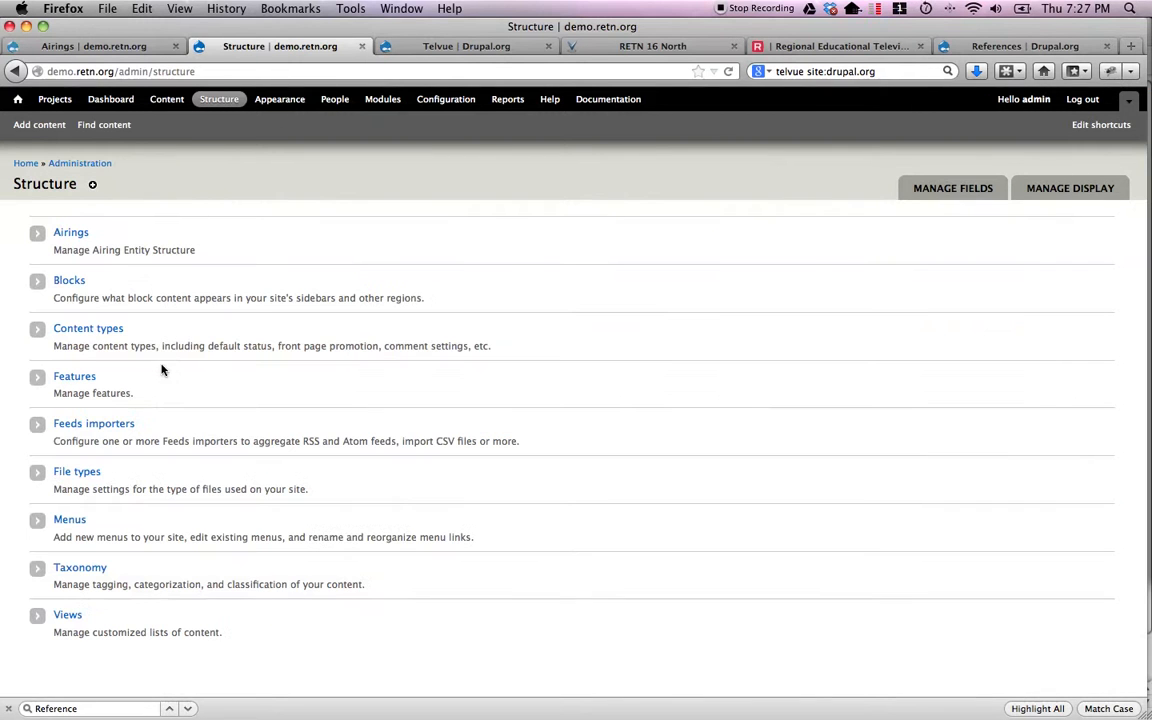
click(99, 428)
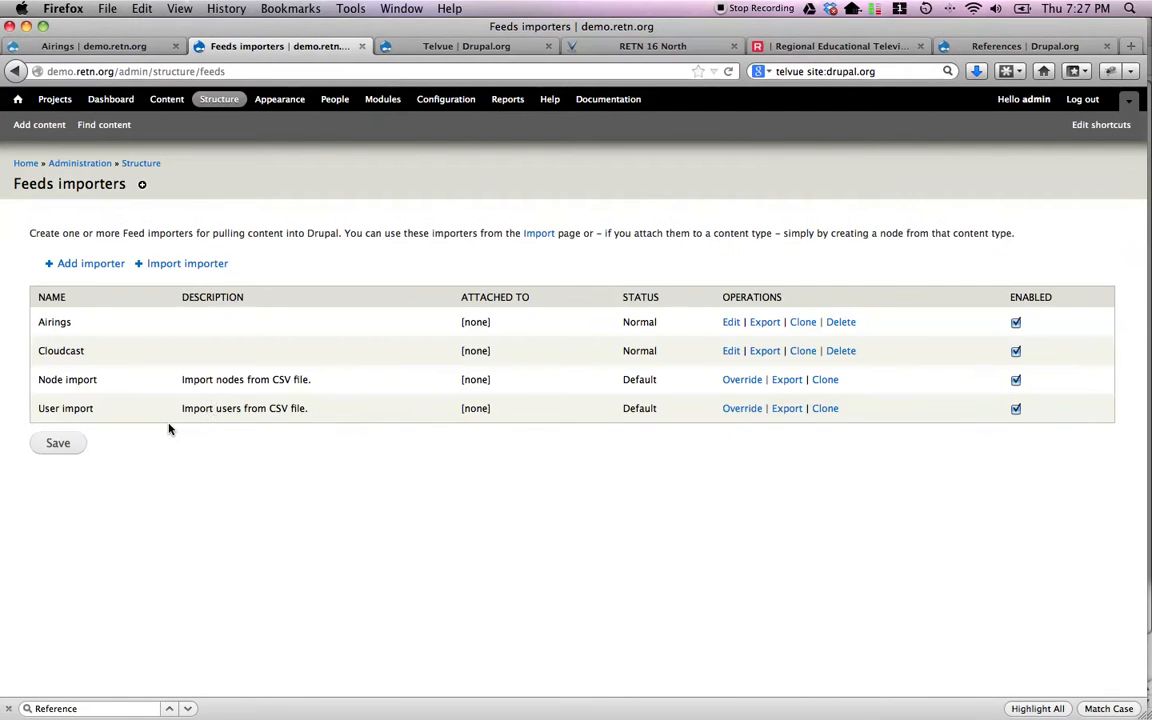
click(729, 323)
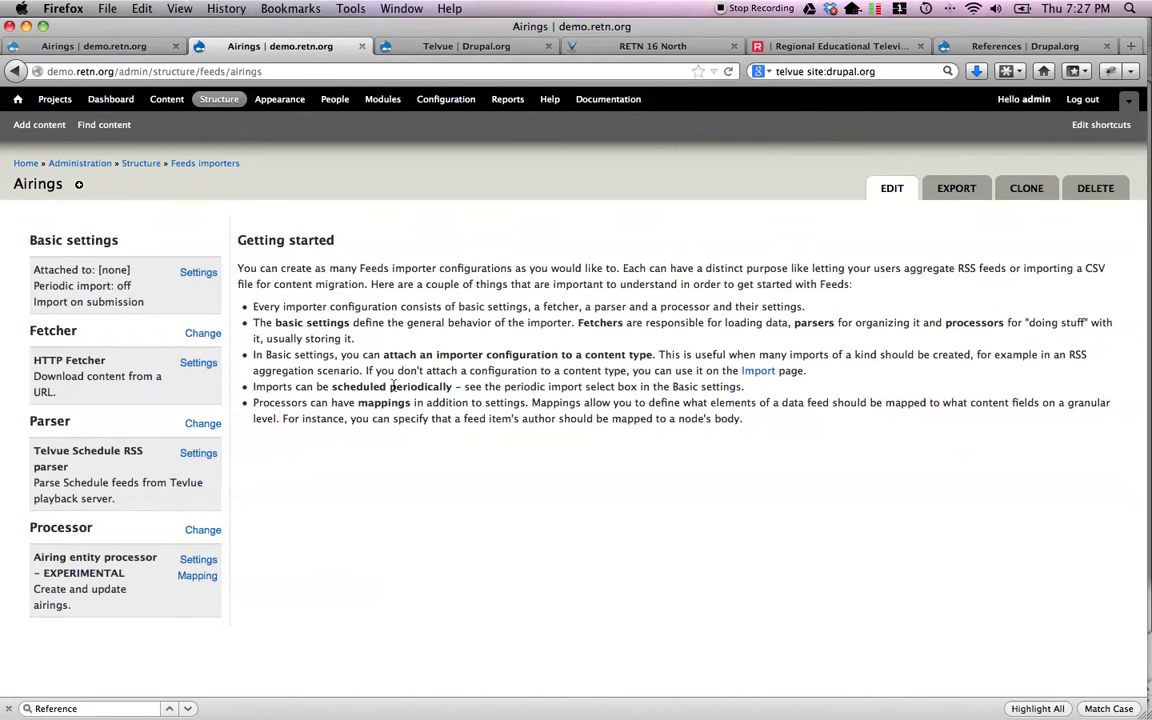
click(199, 578)
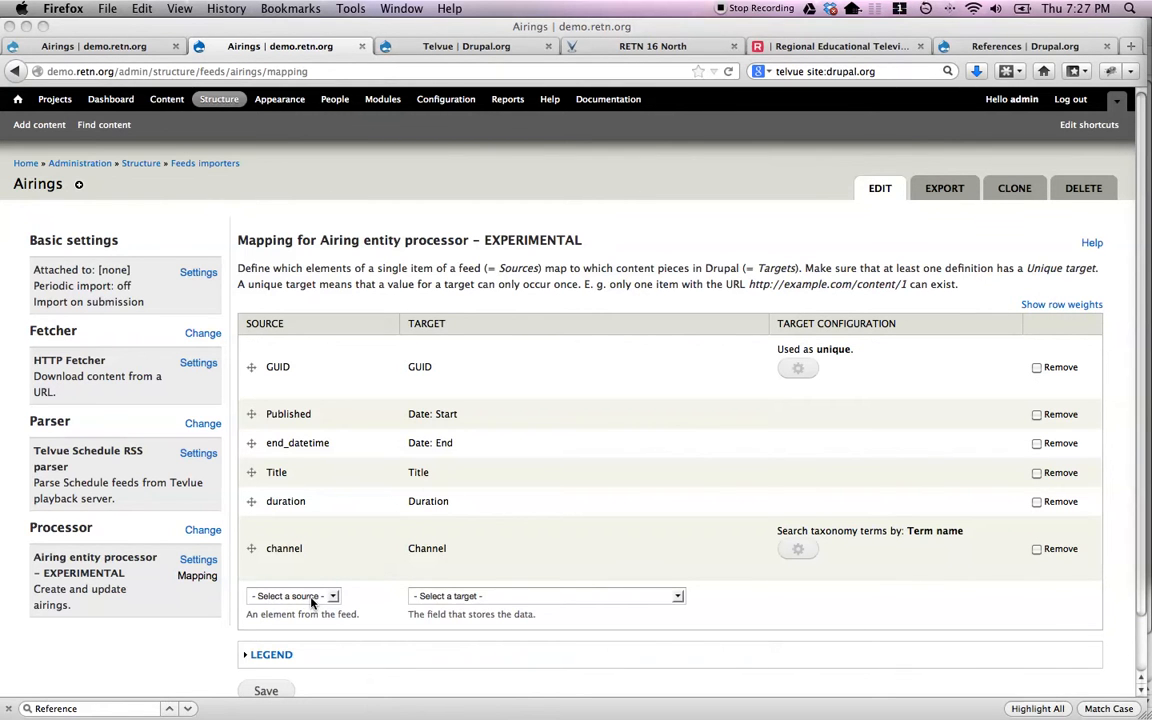
Step: Examine the title and psg:episode elements in the RETN 16 North feed source, and return to the Airings mapping
click(647, 53)
key(super+grave)
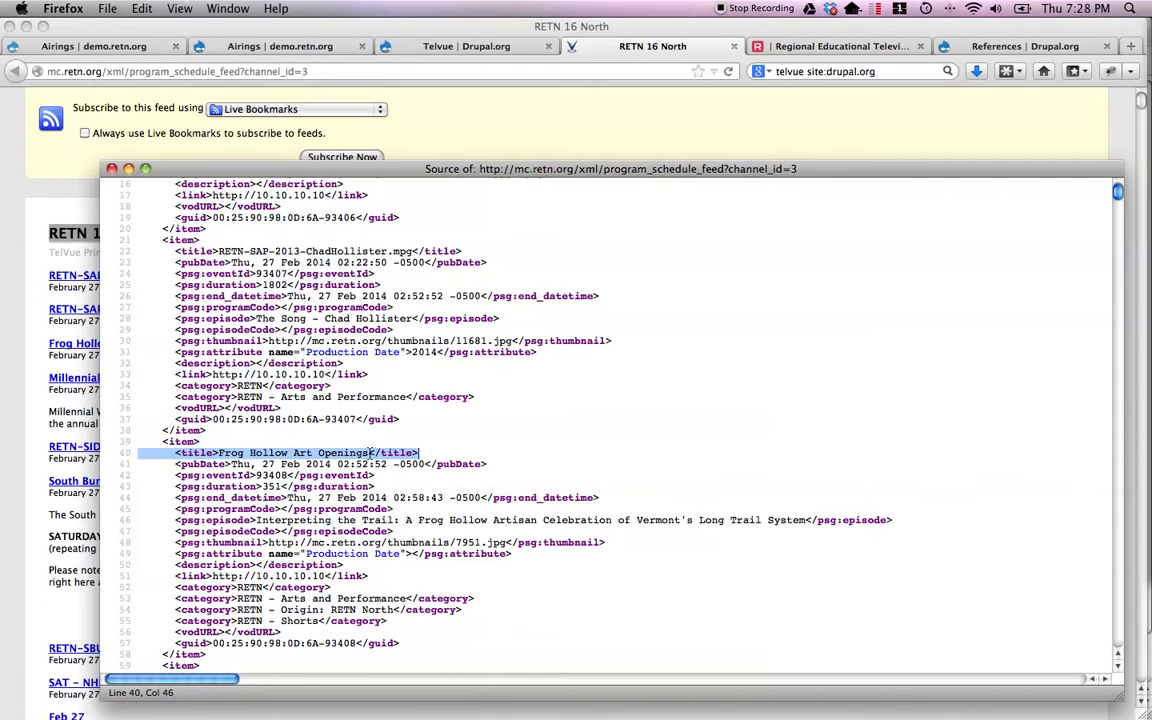
triple_click(201, 522)
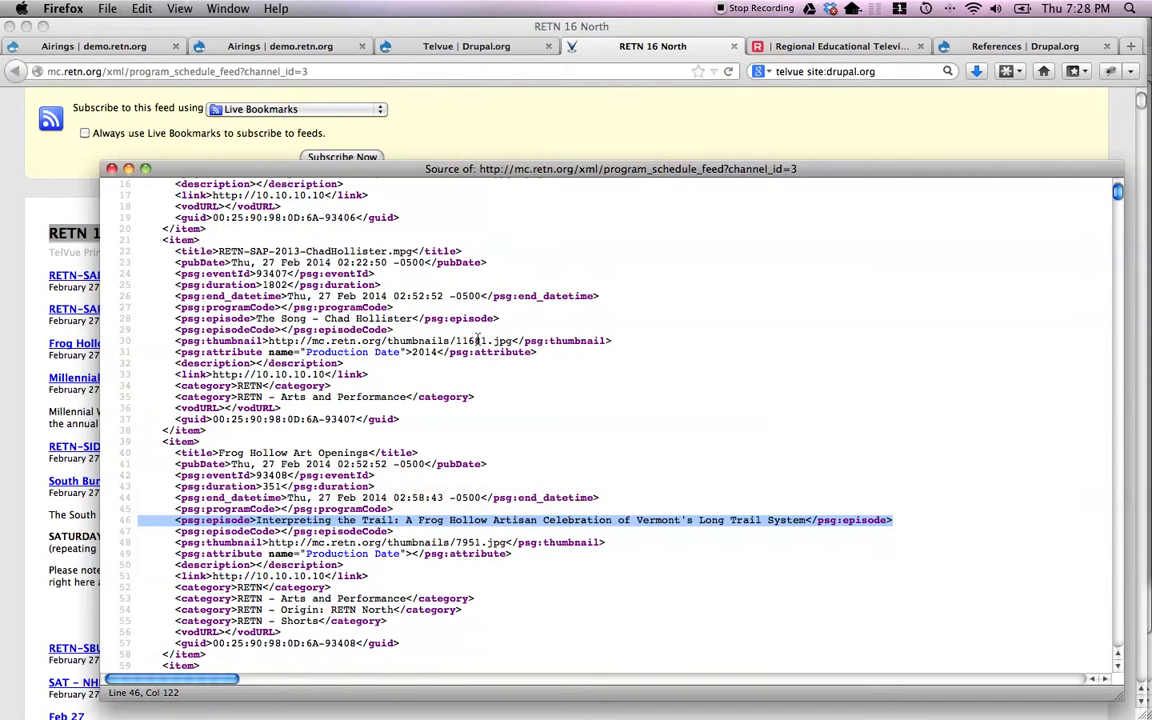
key(super+w)
click(91, 50)
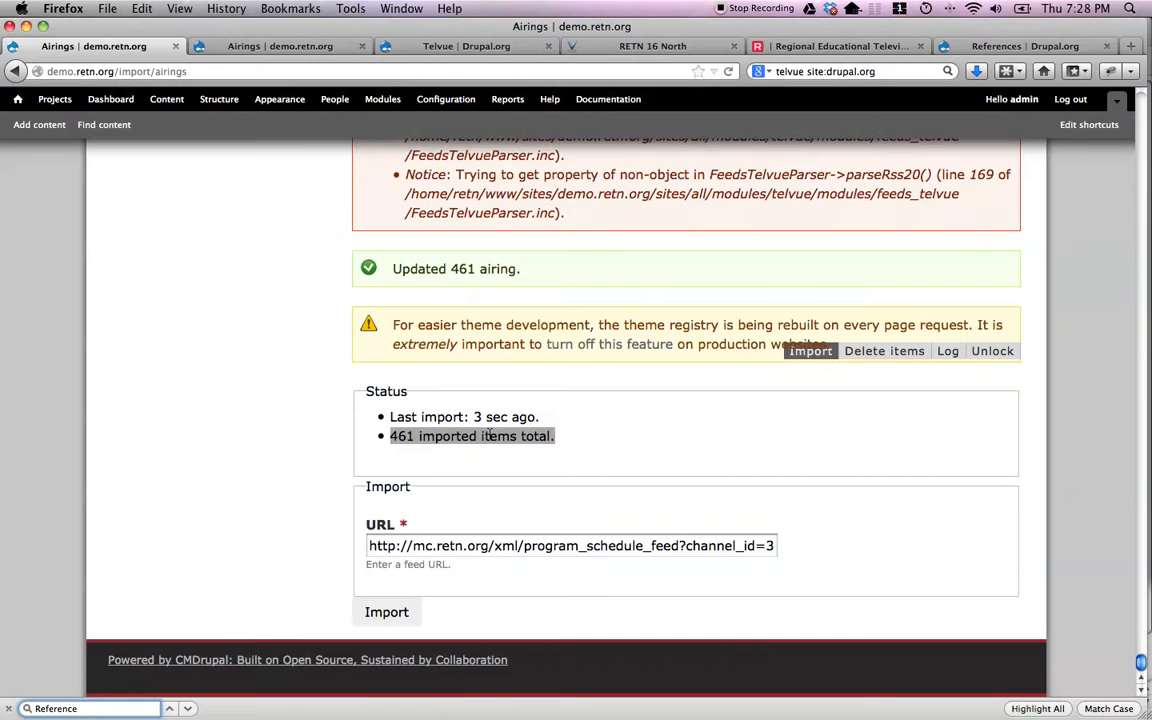
click(262, 46)
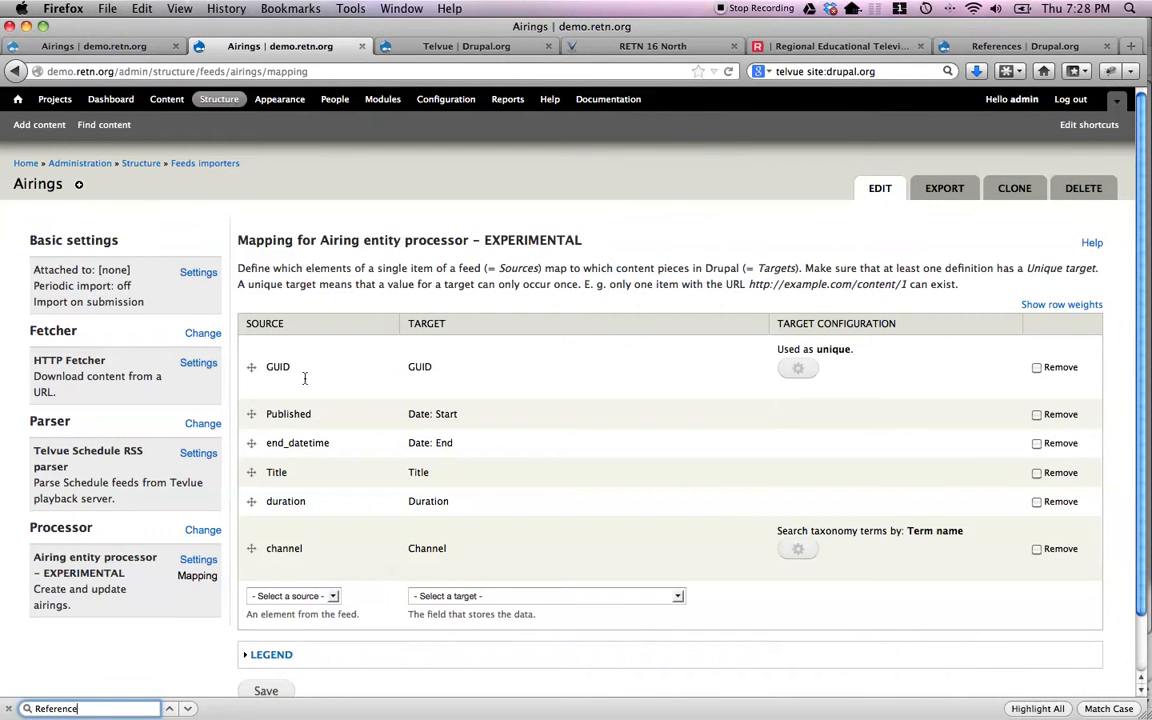
Step: Map the Title source to the target Project (Node reference by node title) -- allow duplicate nodes, and save the mapping
click(298, 598)
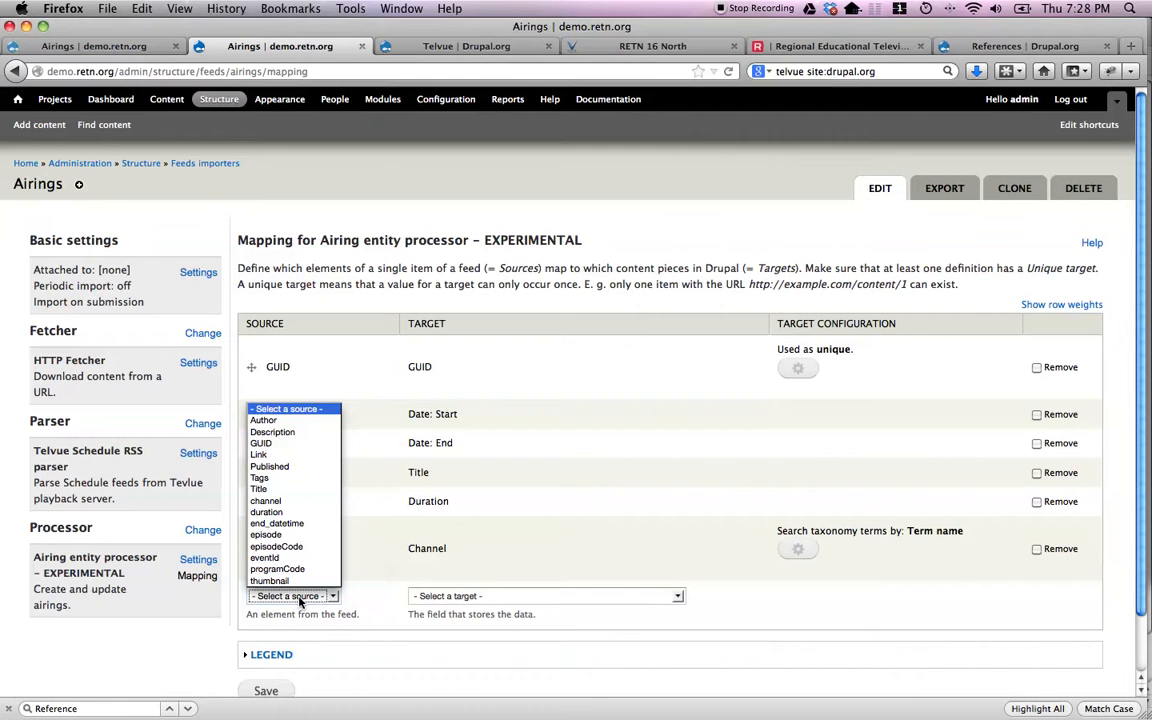
click(290, 488)
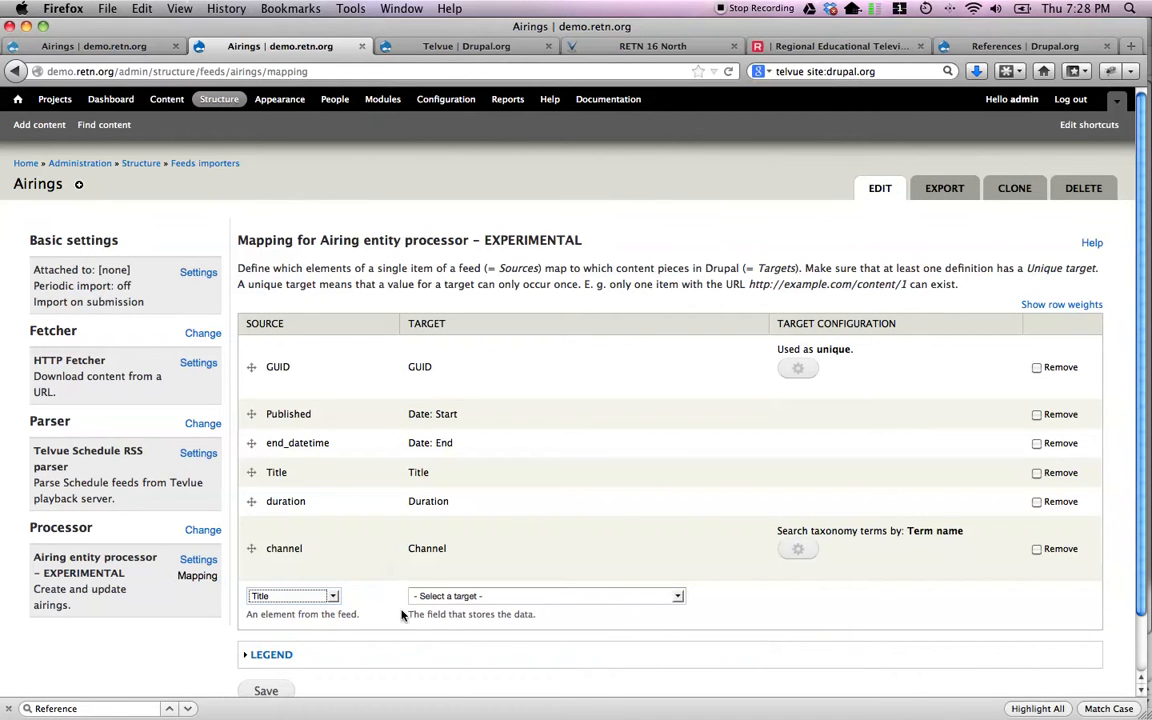
click(481, 597)
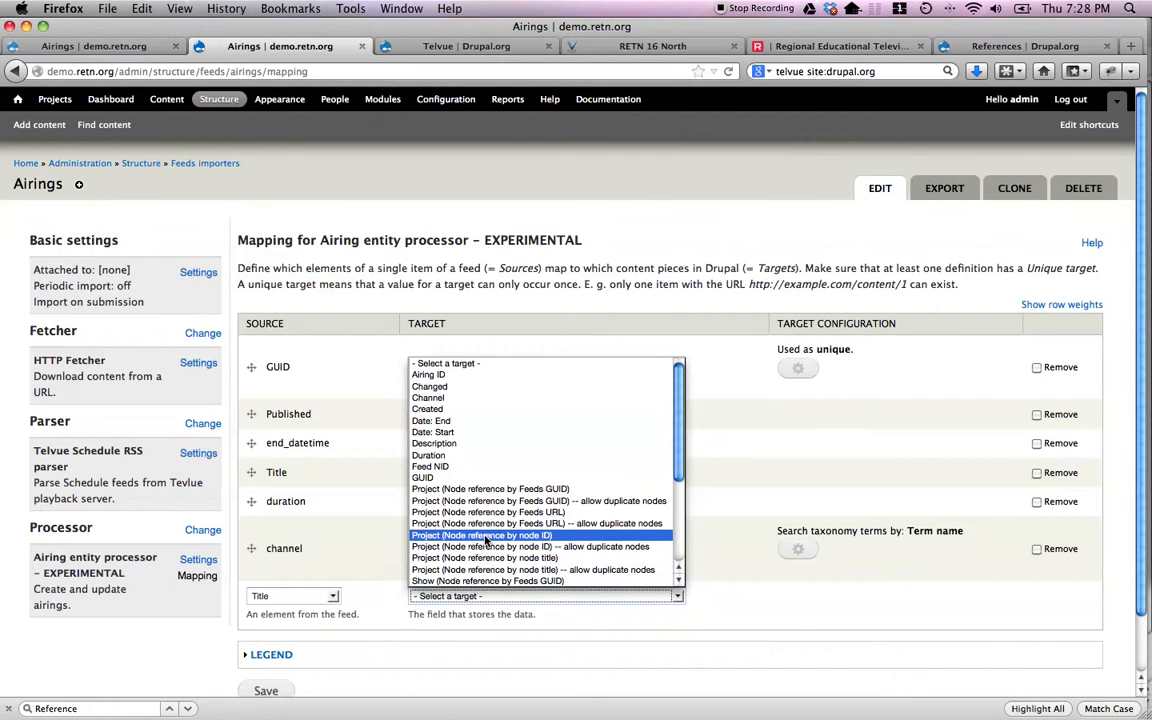
scroll(487, 538, down, 2)
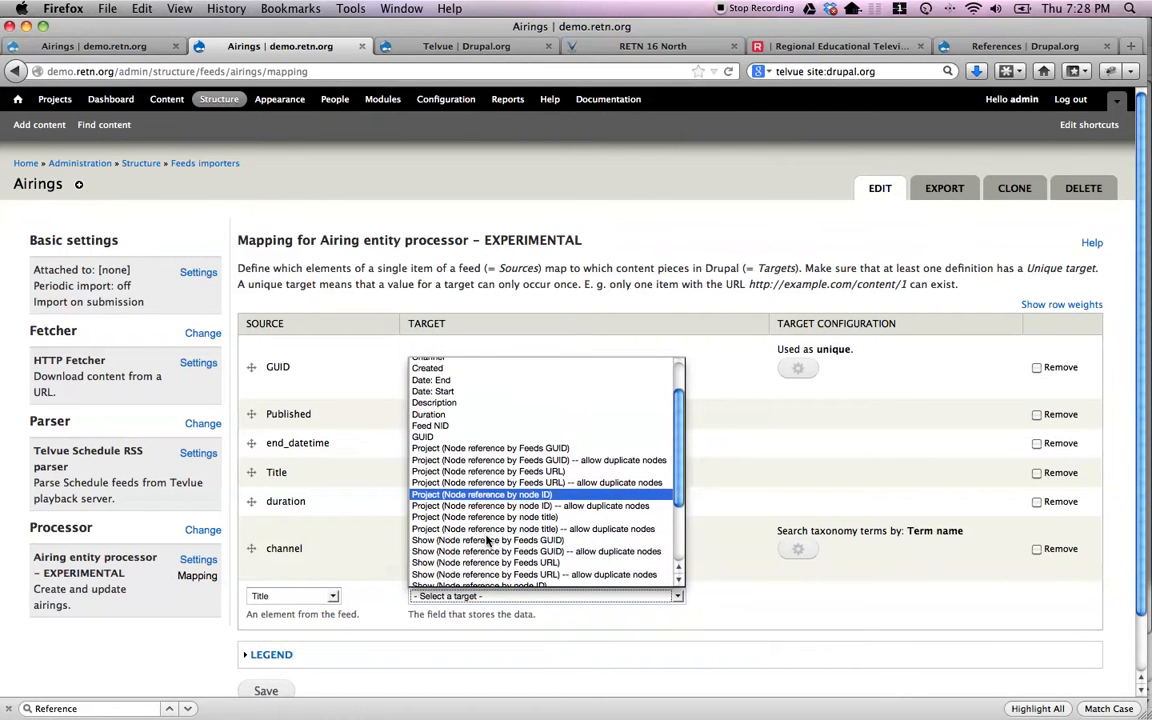
click(604, 529)
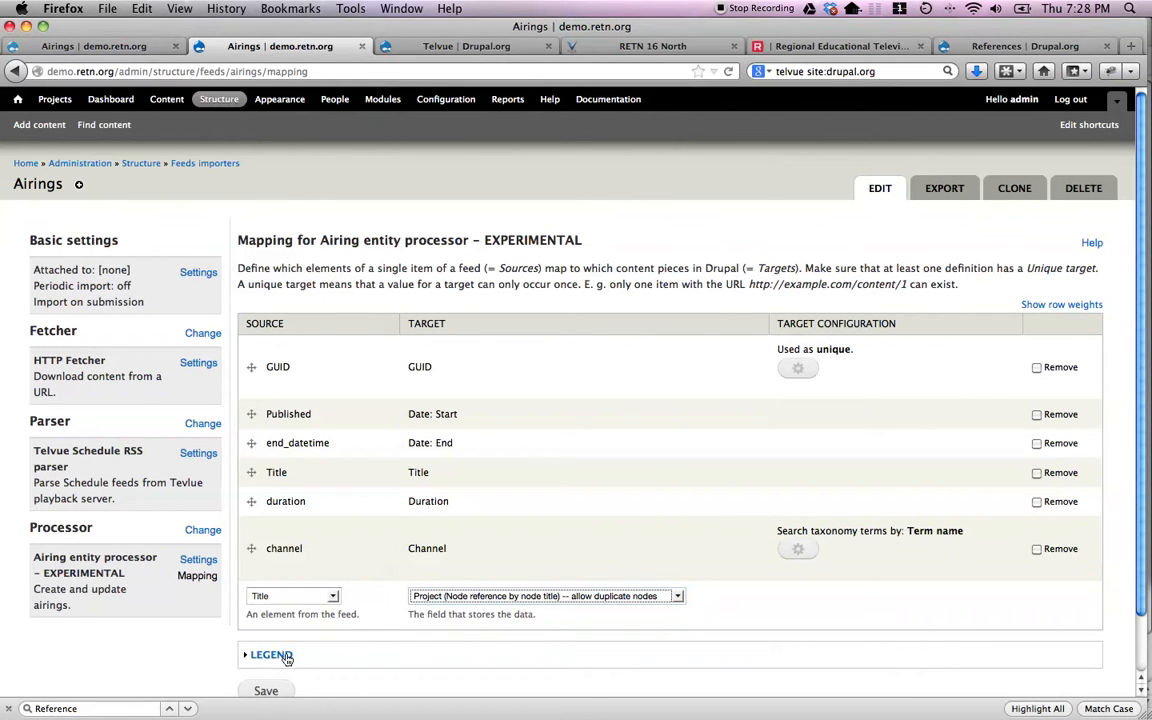
click(275, 691)
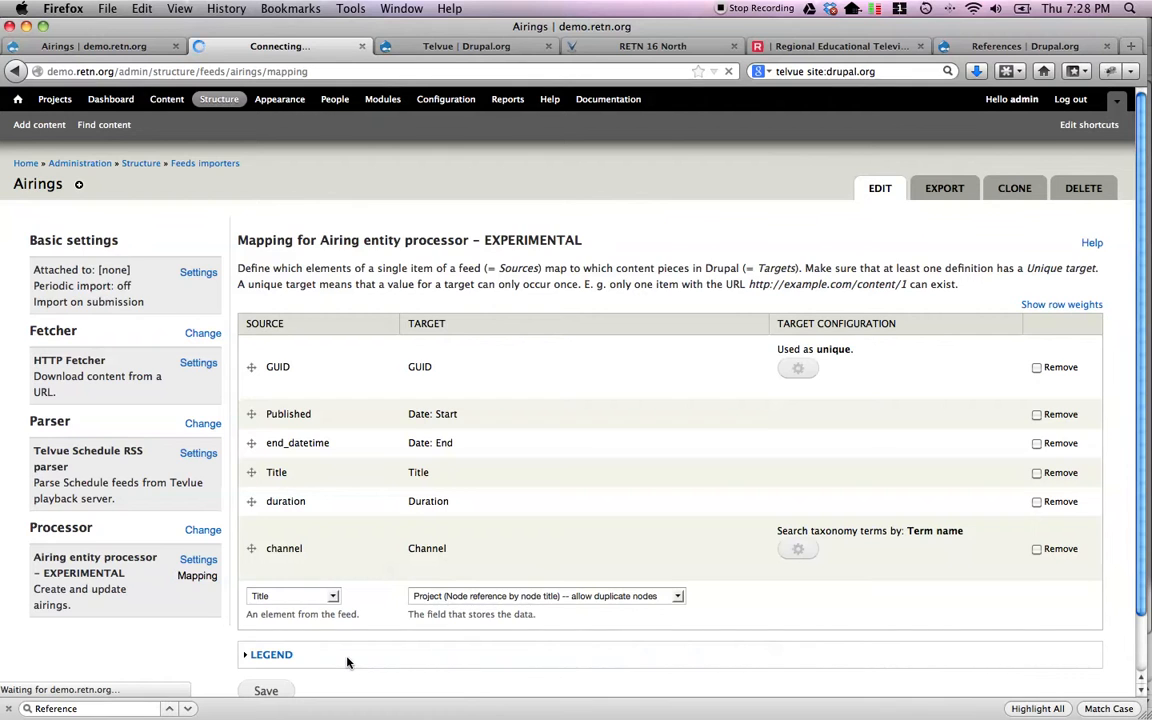
Step: Map the episode source to the target Show (Node reference by node title) -- allow duplicate nodes, and save the mapping
scroll(388, 651, down, 3)
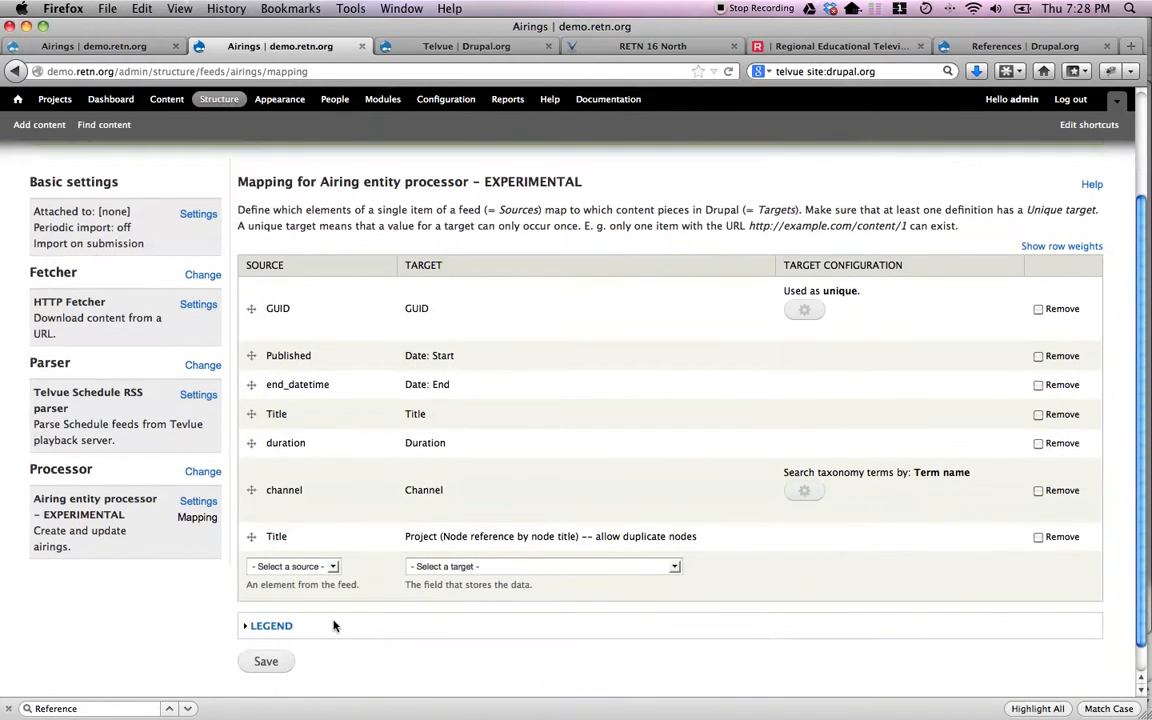
click(292, 566)
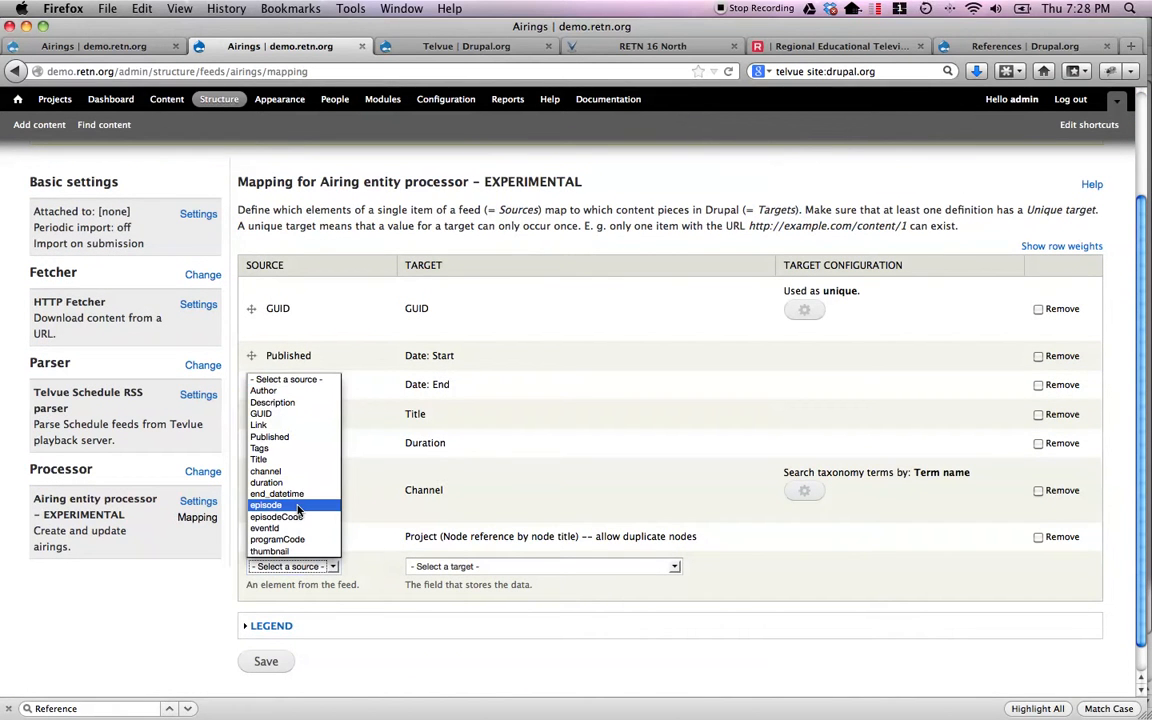
click(297, 505)
click(534, 567)
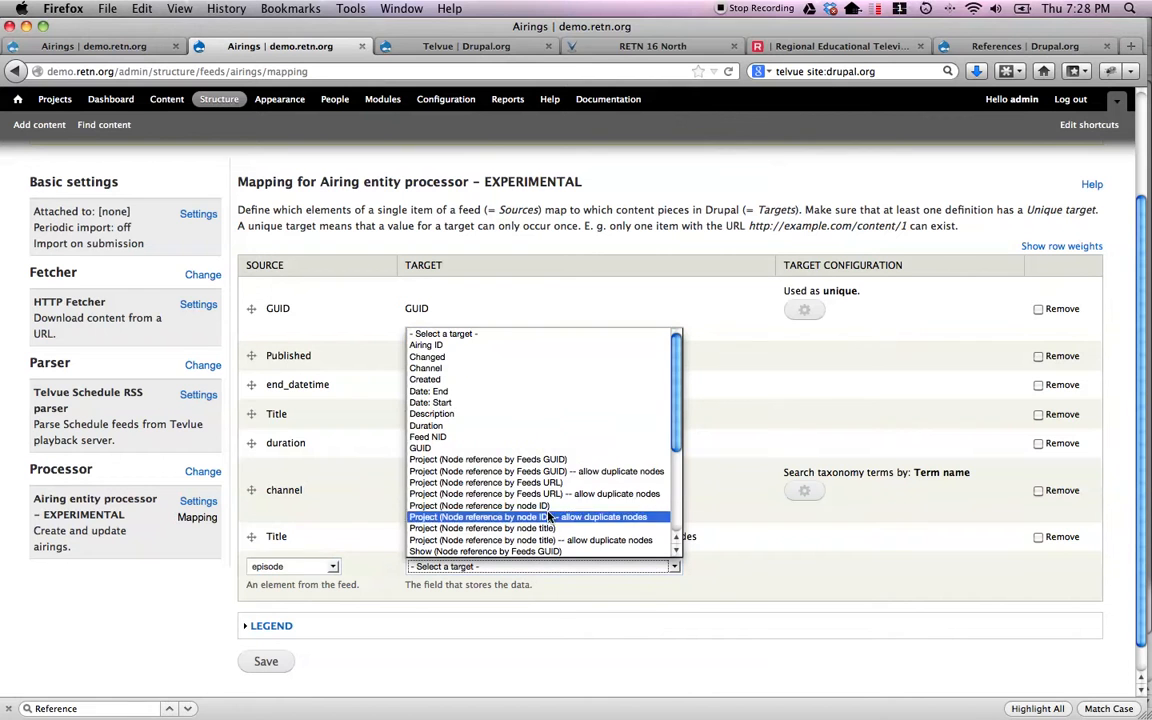
scroll(545, 502, down, 2)
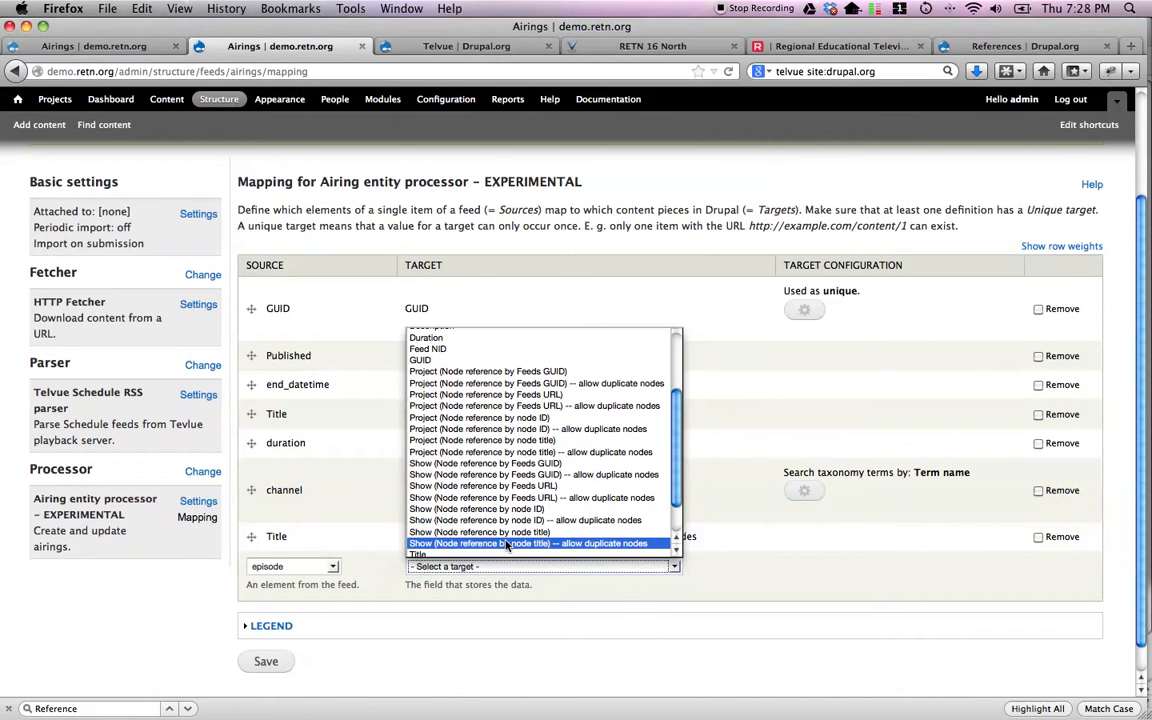
click(507, 544)
click(265, 662)
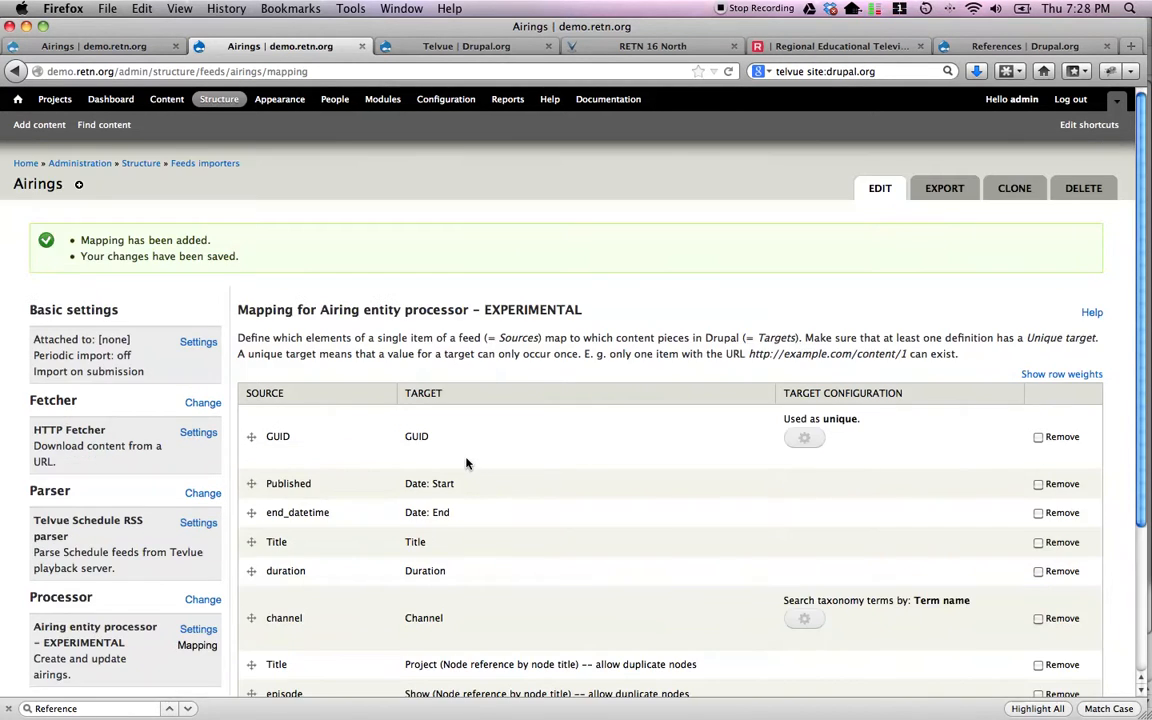
Step: Run the Airings import from the channel 3 program schedule feed, and view the RETN daily schedule while it runs
click(197, 166)
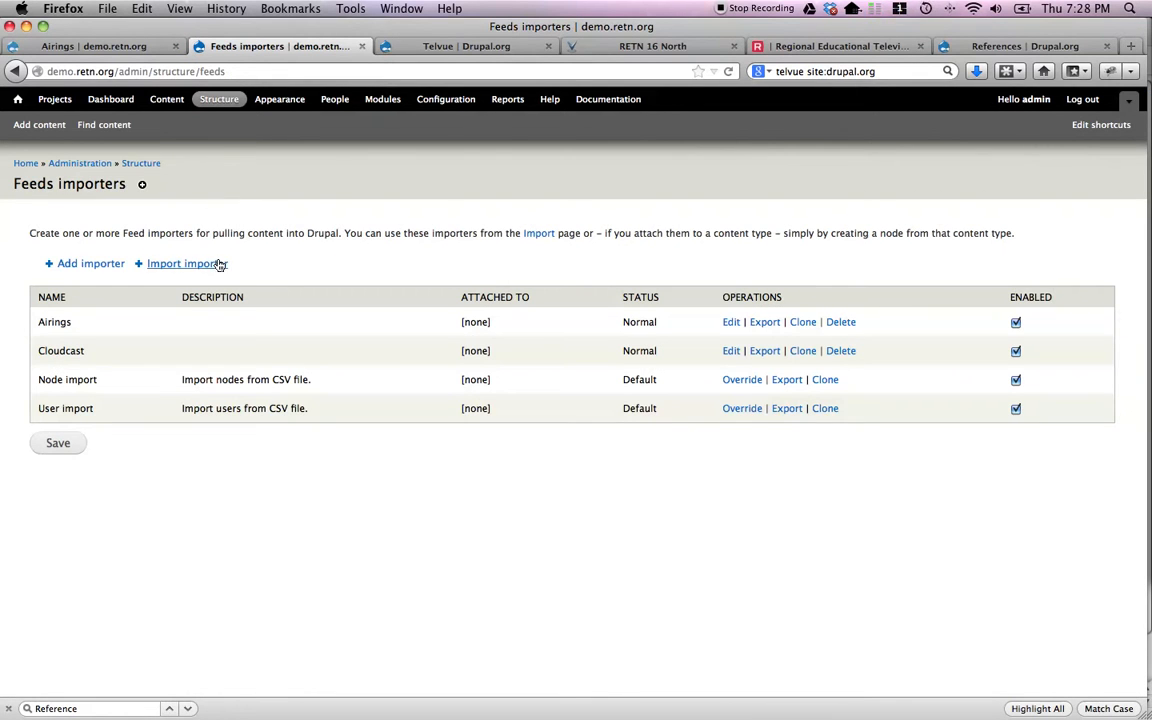
click(537, 234)
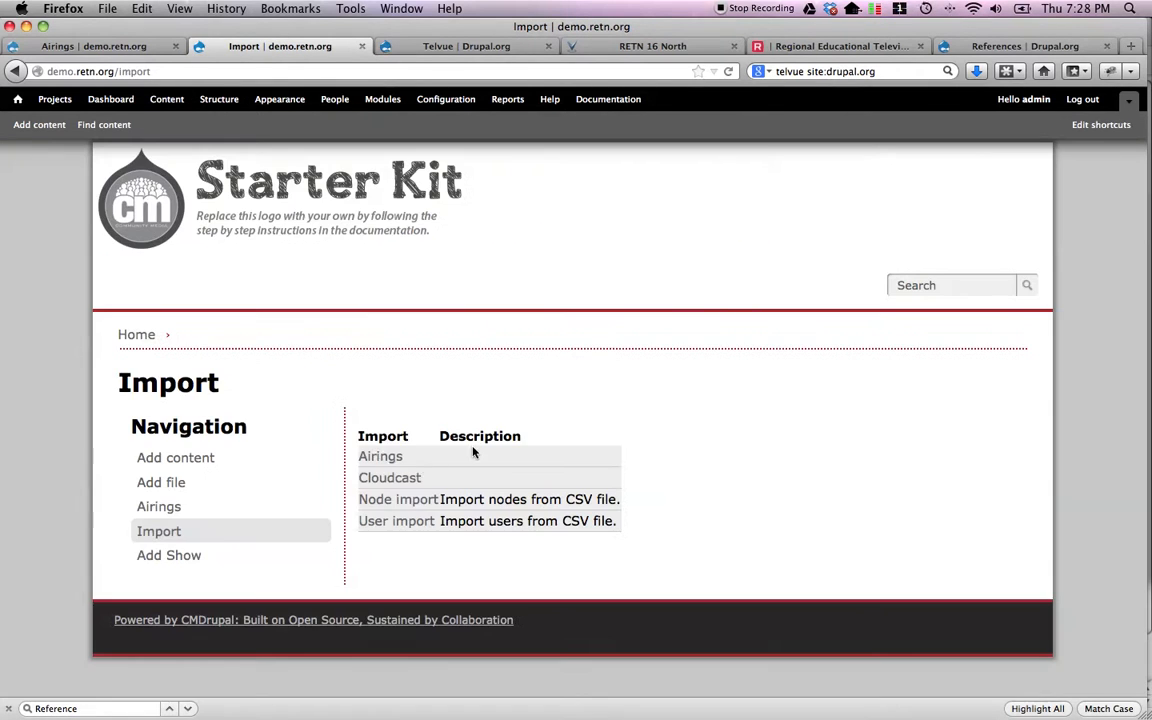
click(379, 458)
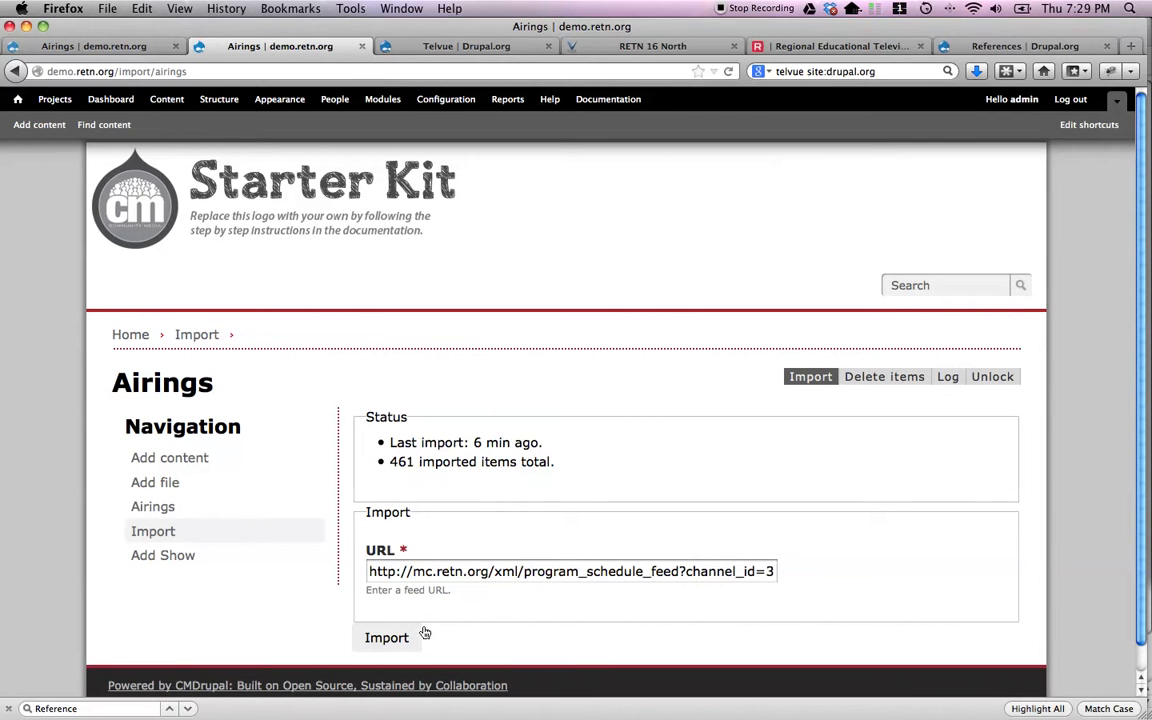
click(399, 636)
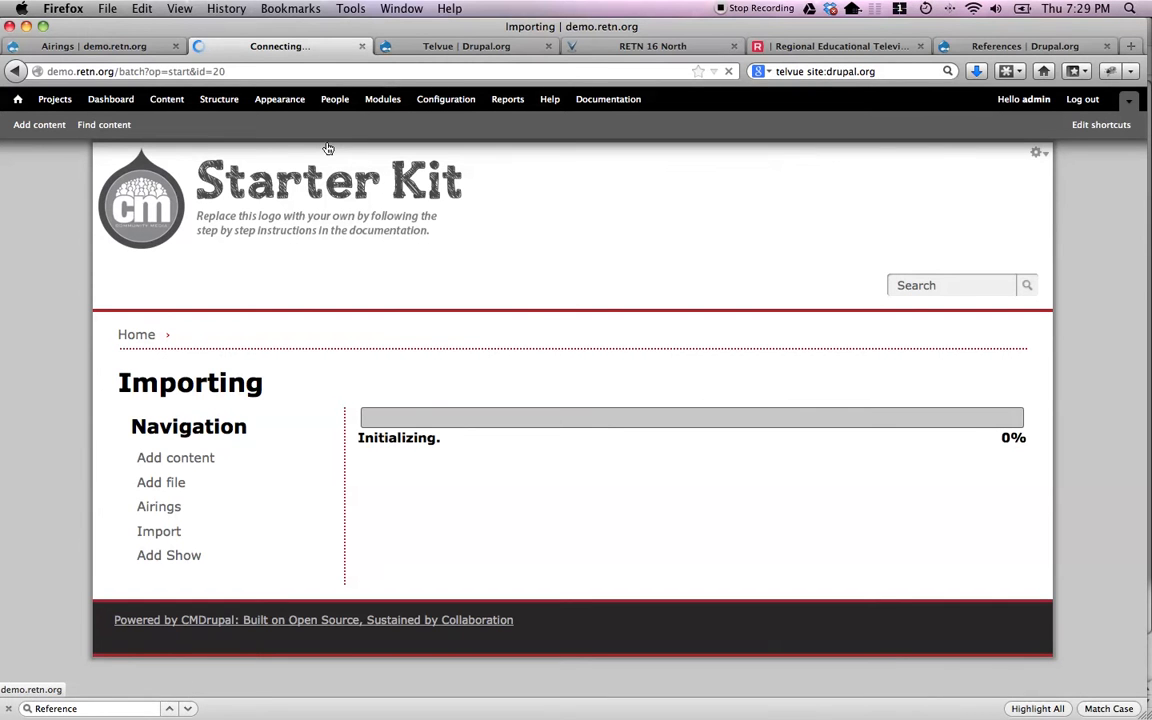
click(823, 48)
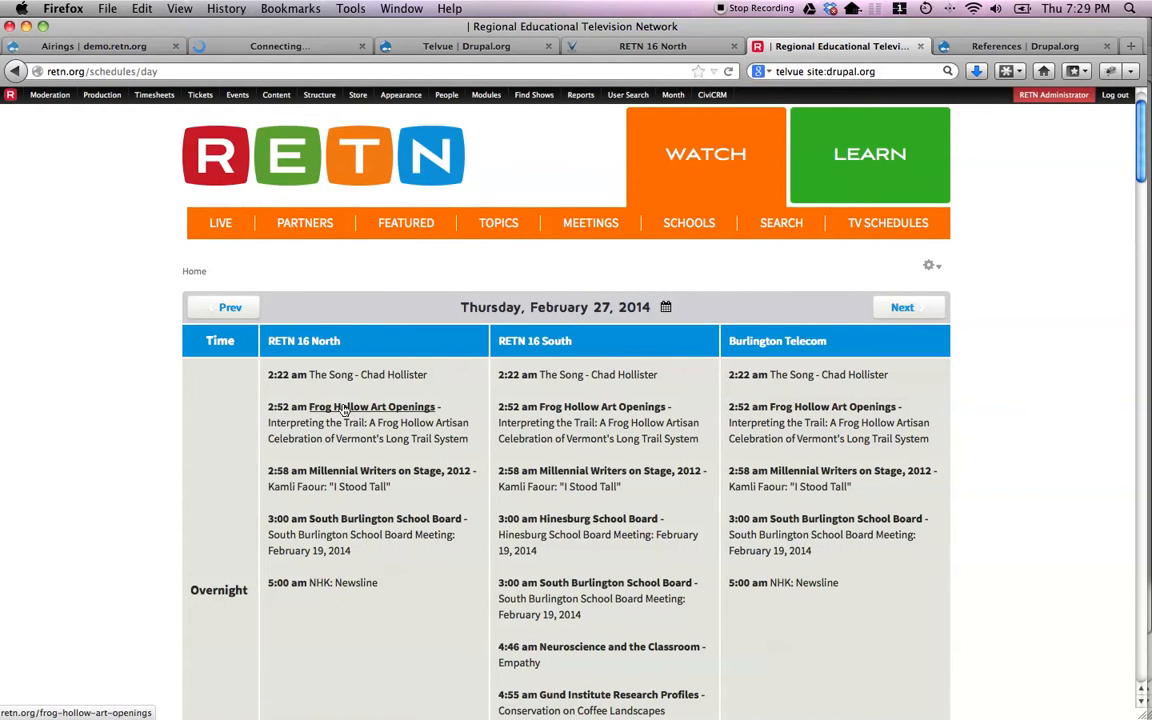
click(205, 46)
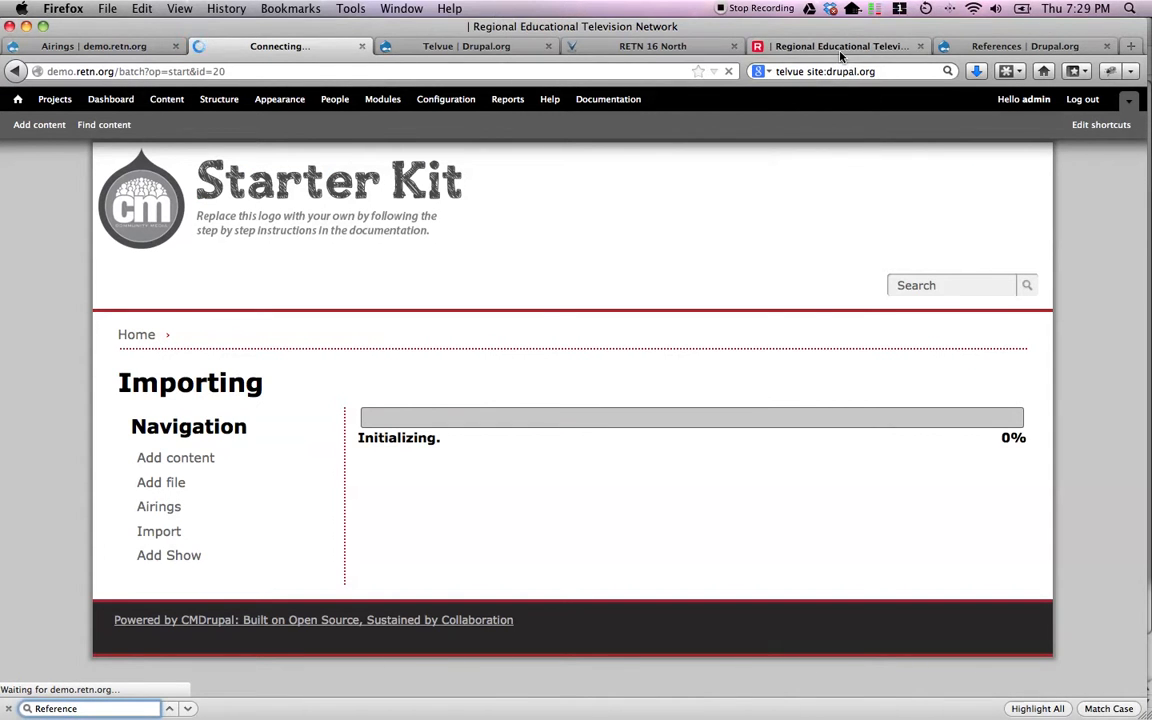
Step: Look through the RETN daily schedule while the import runs, and return to the Airings import page to review the notices
click(757, 46)
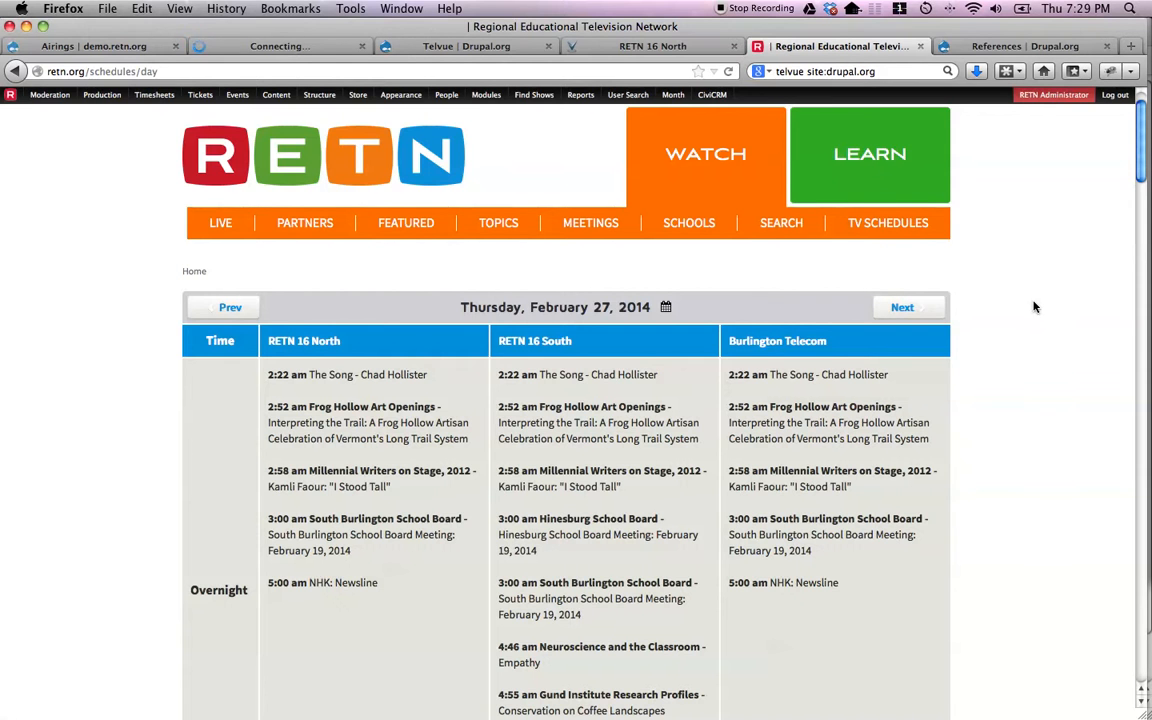
scroll(1046, 309, down, 3)
scroll(1046, 309, down, 3)
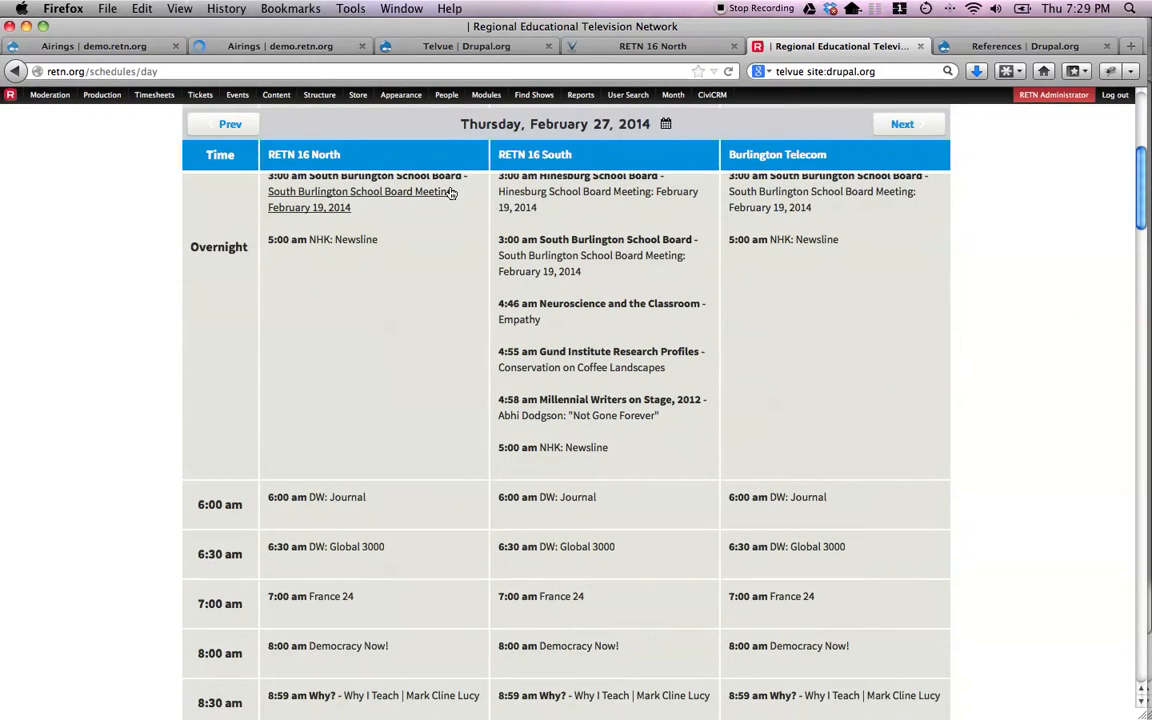
click(264, 50)
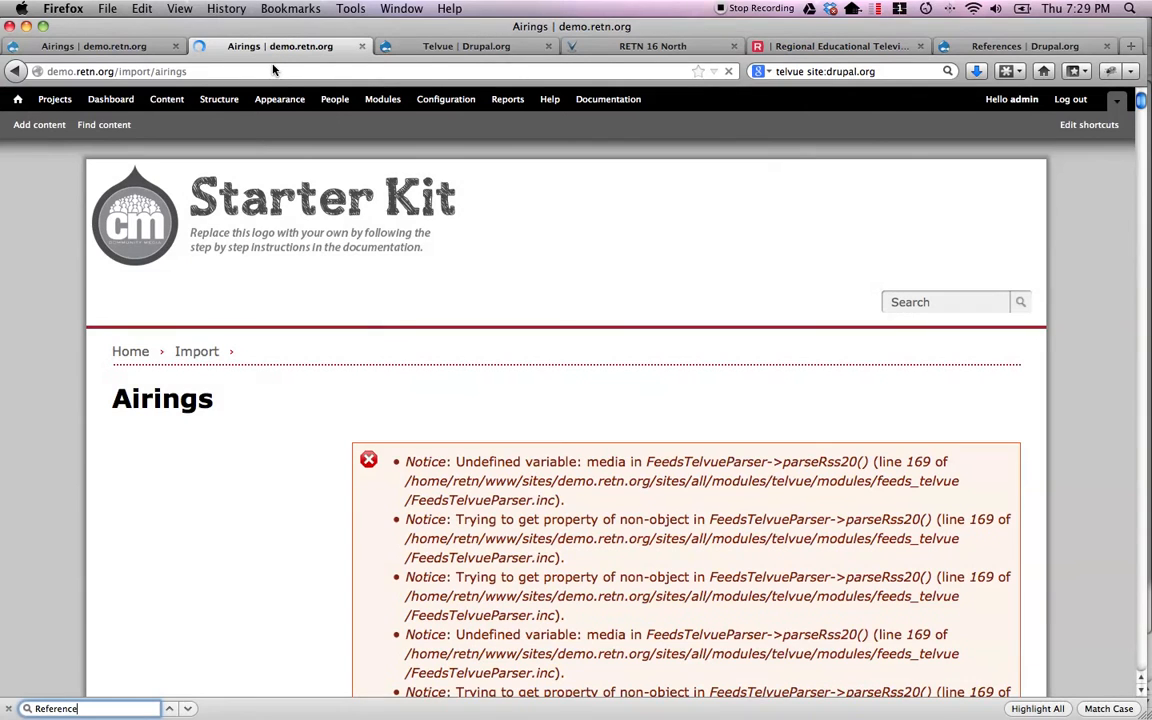
drag(1141, 103, 1141, 665)
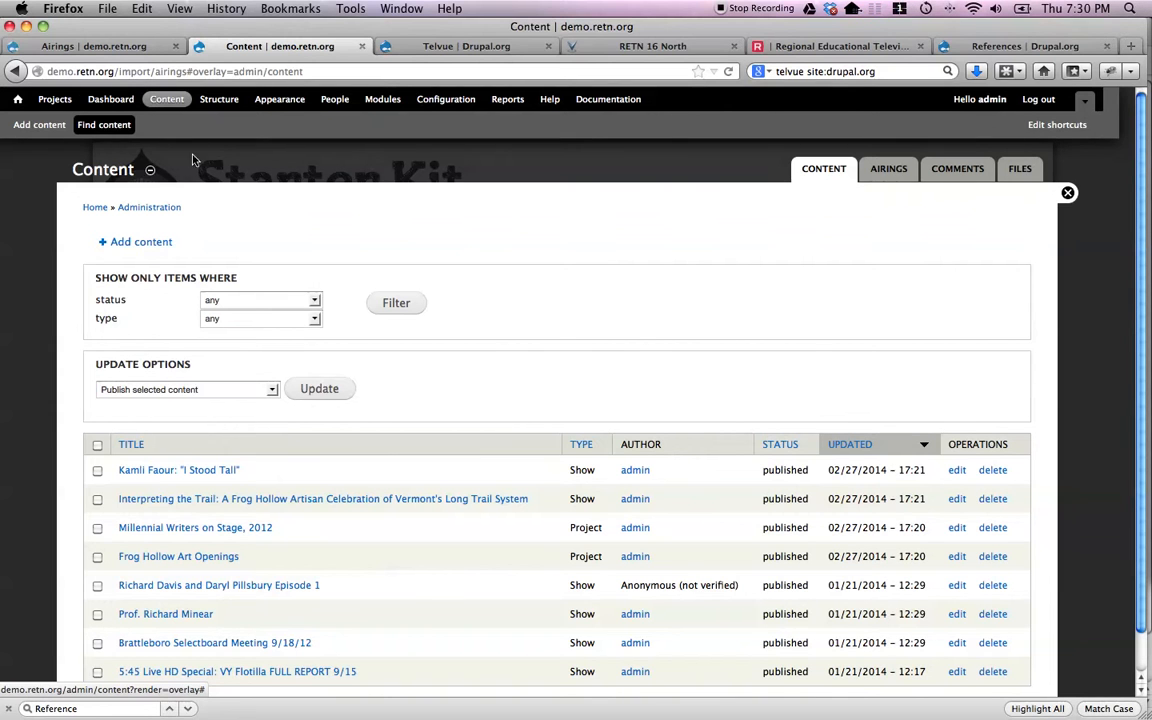
Step: In the display settings of the Airings entity structure, set the Show field's format to Title (link) and save
click(221, 104)
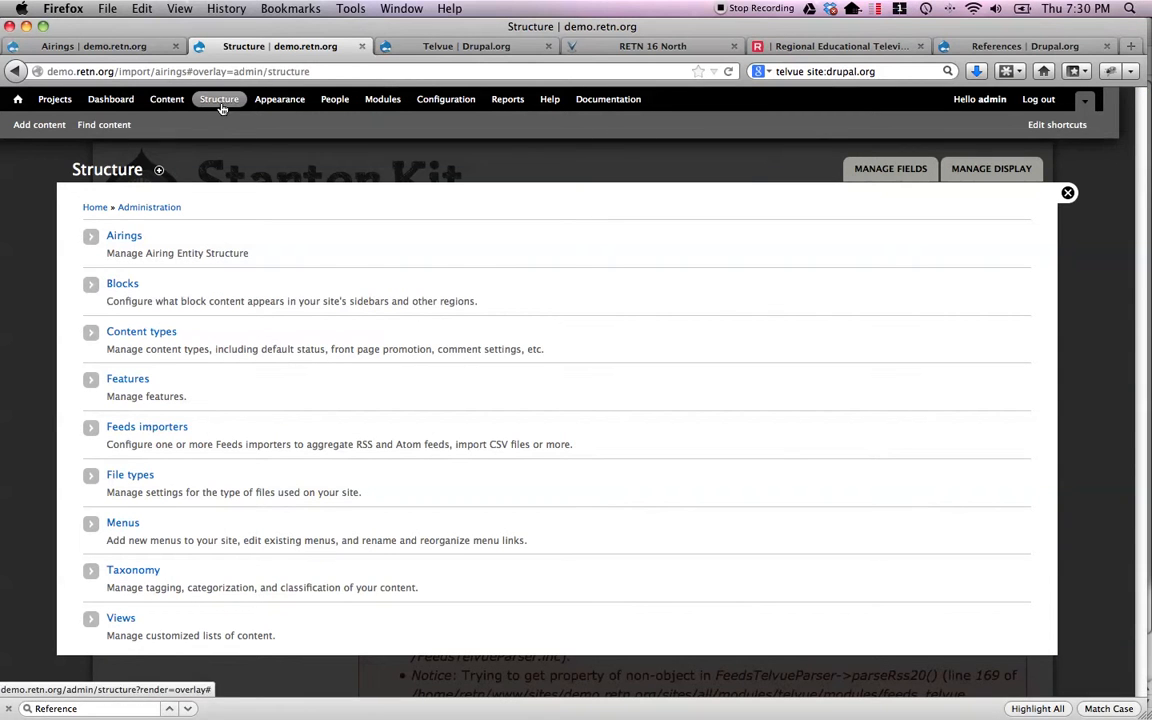
click(124, 238)
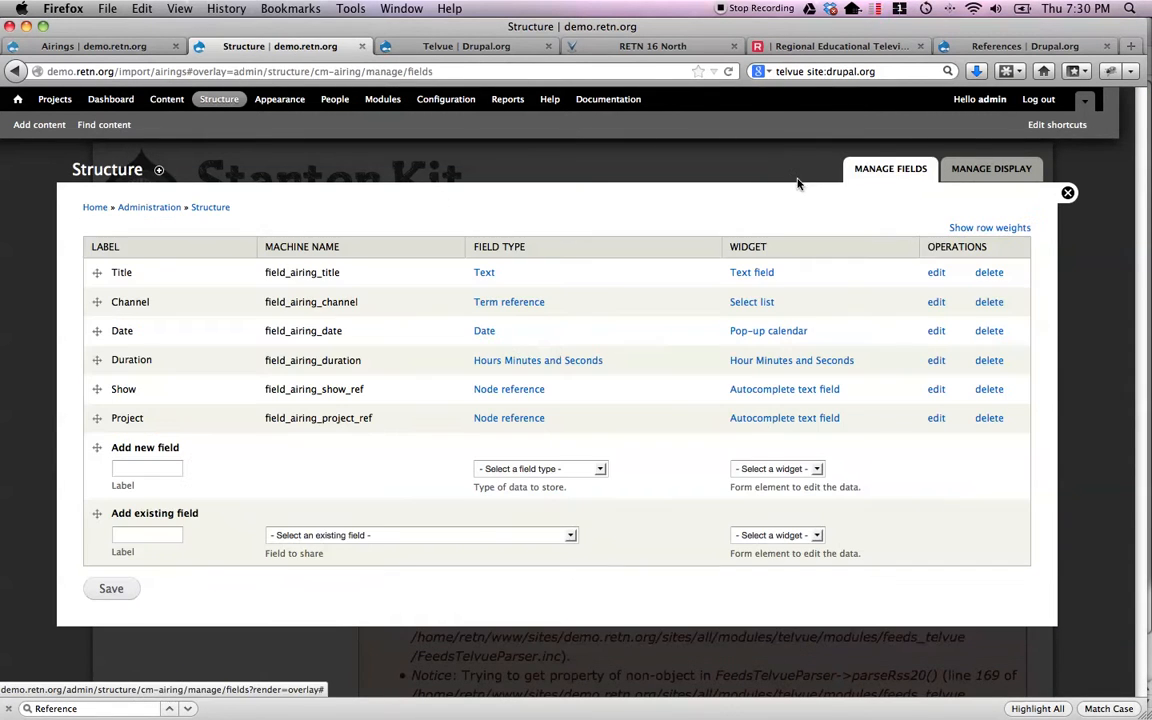
click(1016, 170)
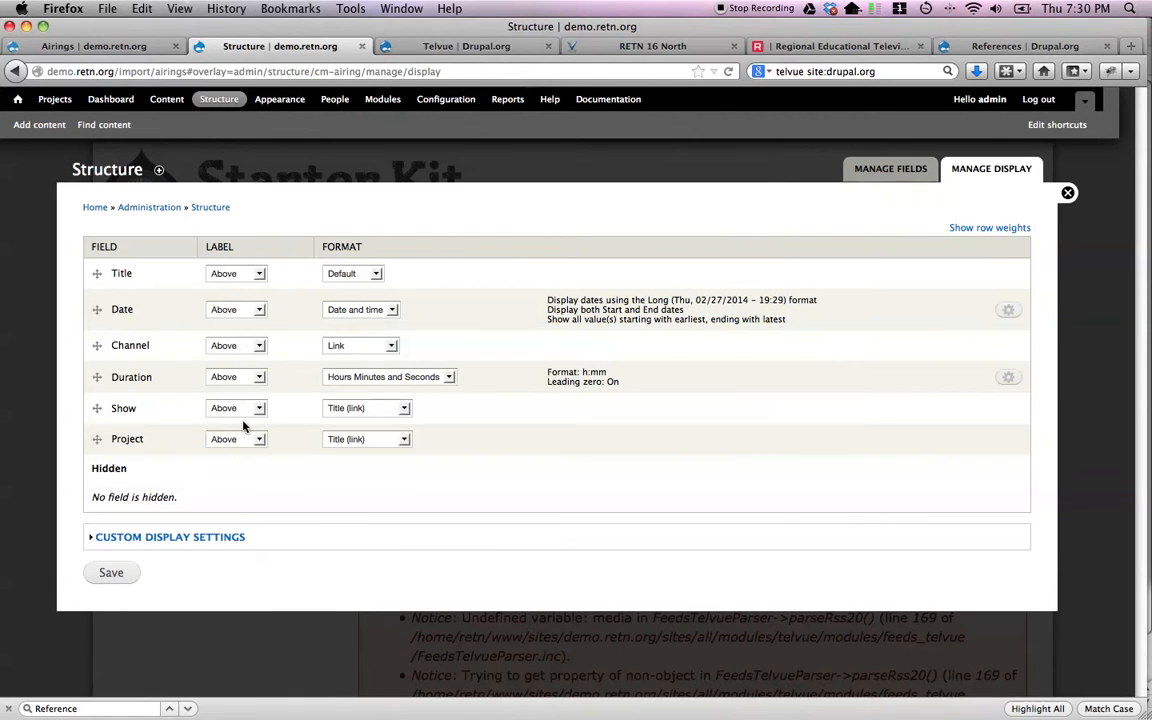
click(360, 409)
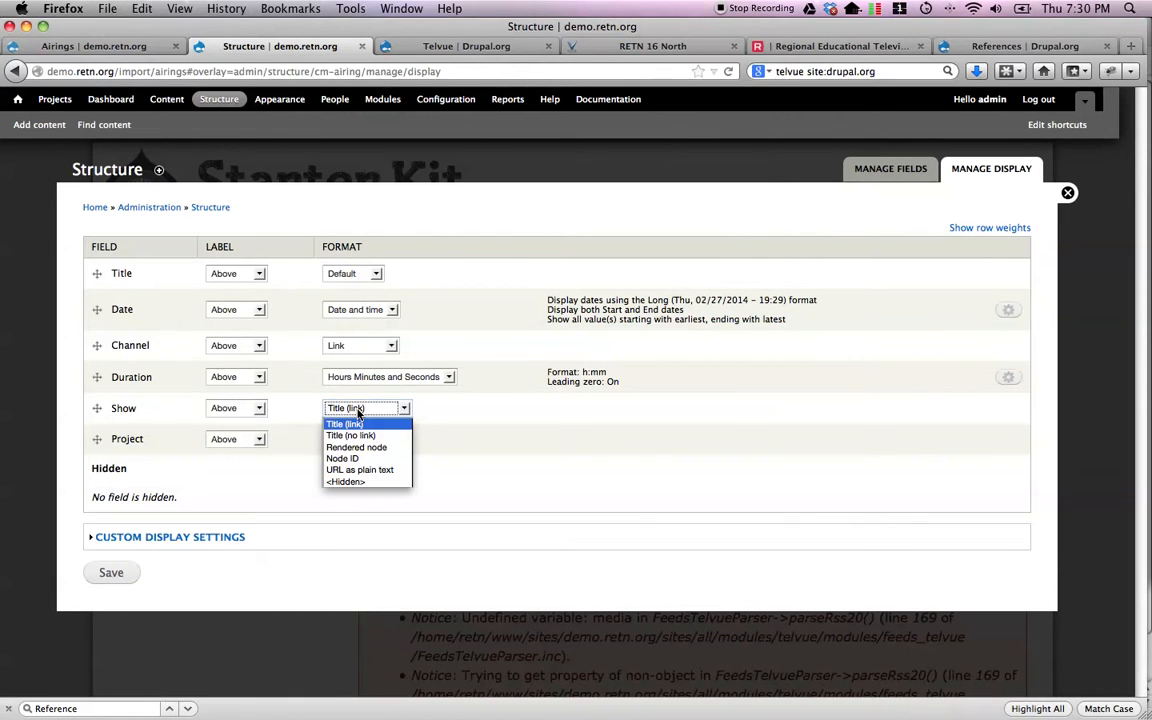
click(356, 436)
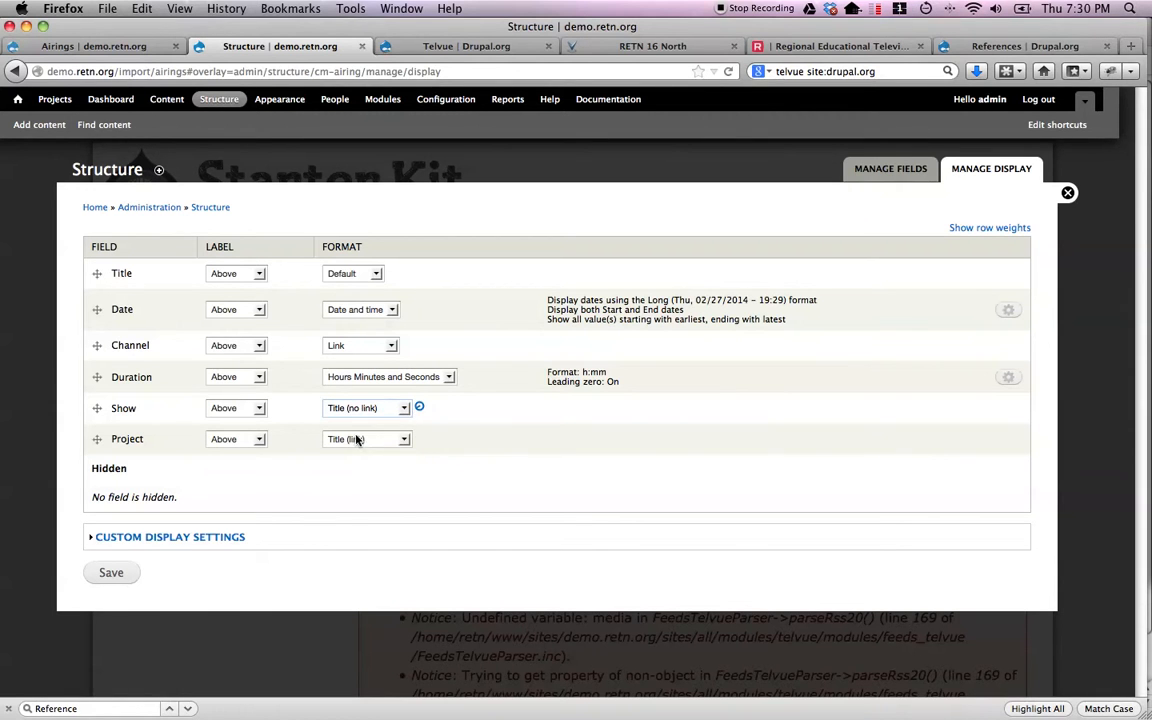
click(352, 410)
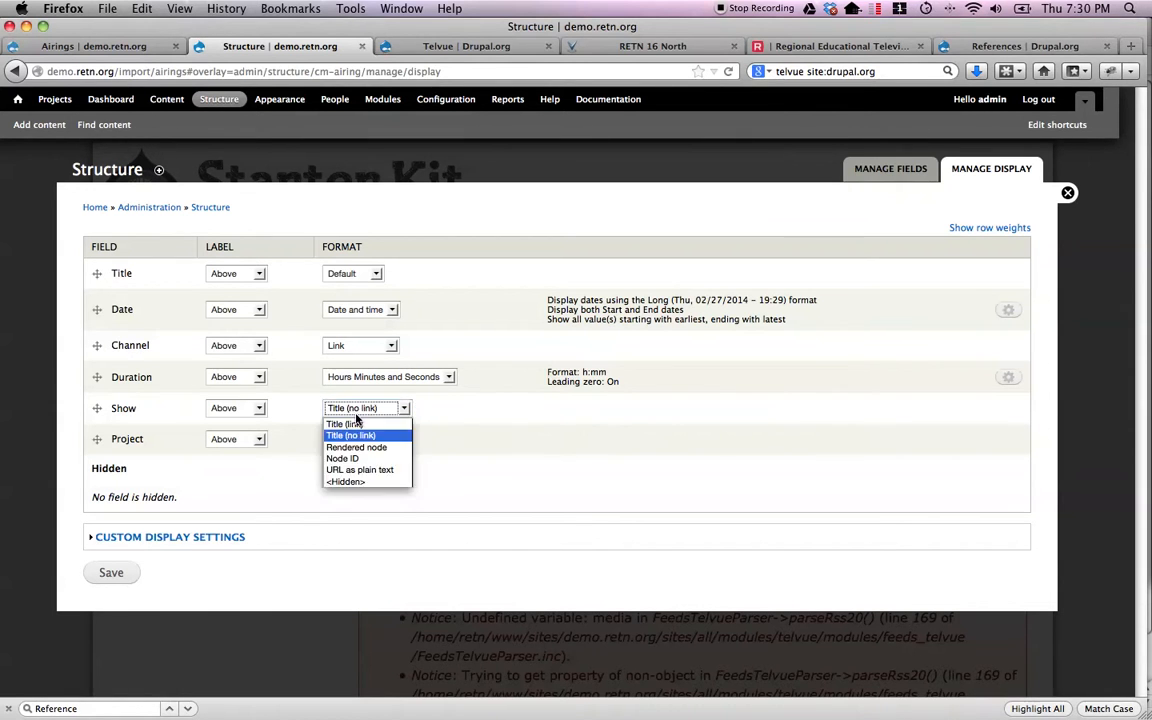
click(359, 422)
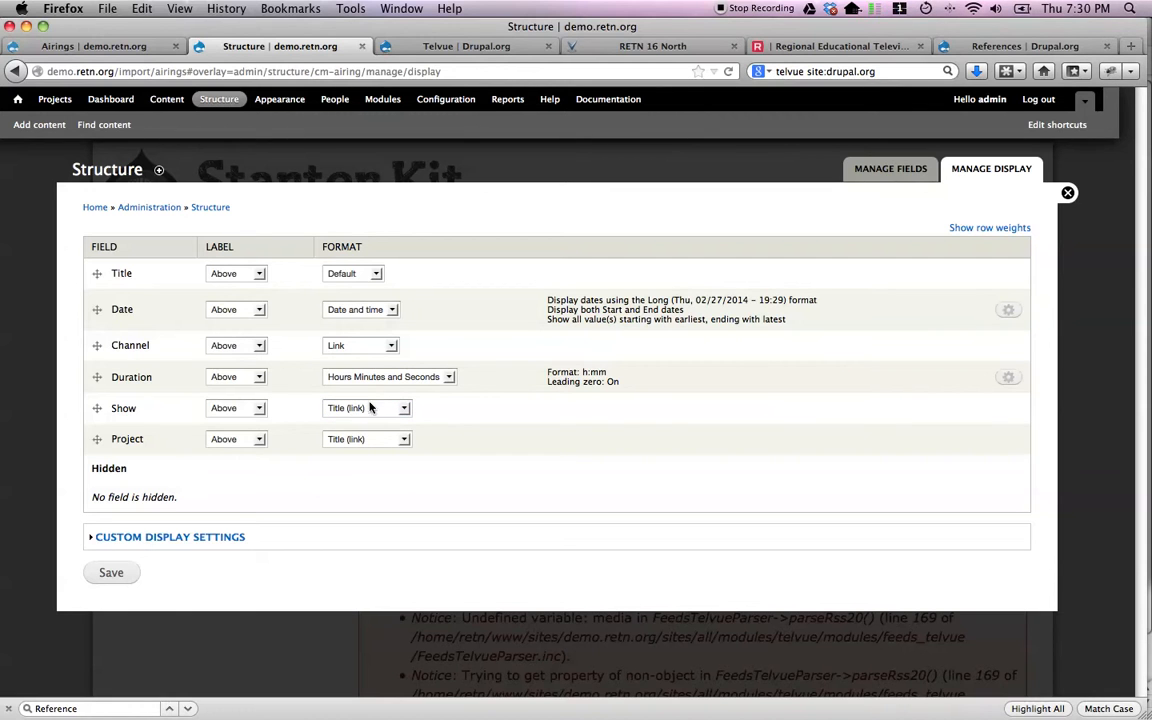
click(120, 573)
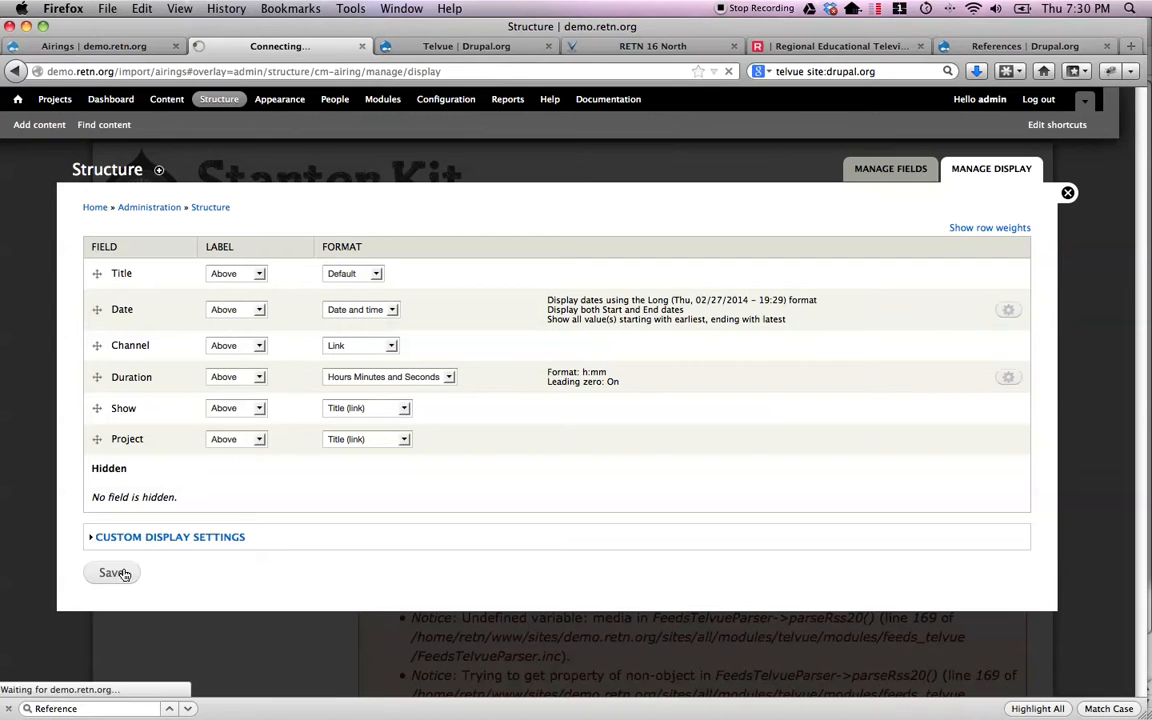
Step: Compare the site's content list with the episode and title values of the Frog Hollow Art Openings item in the feed source
click(172, 102)
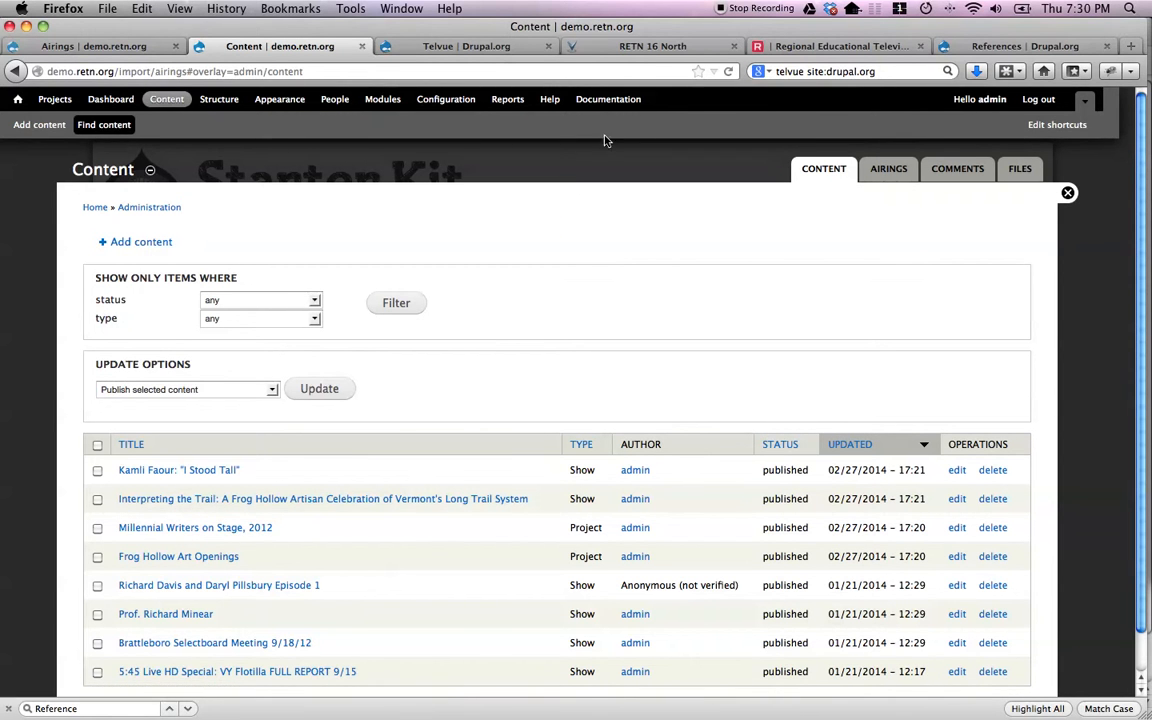
key(super+grave)
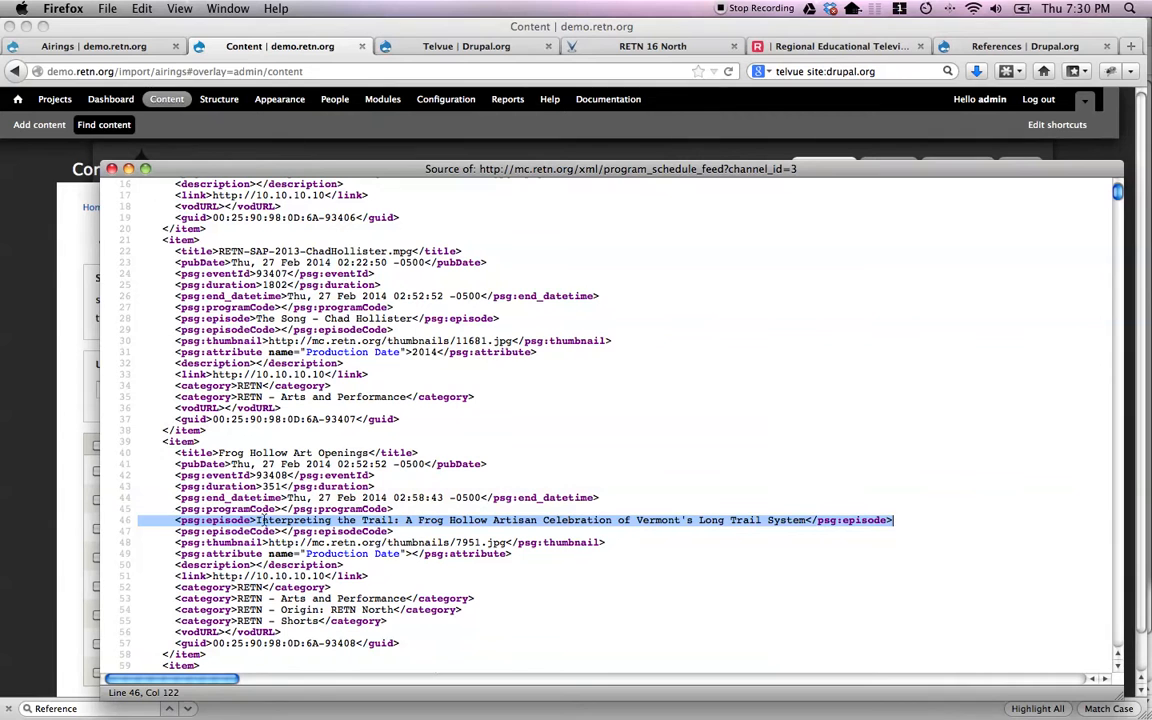
drag(260, 521, 779, 519)
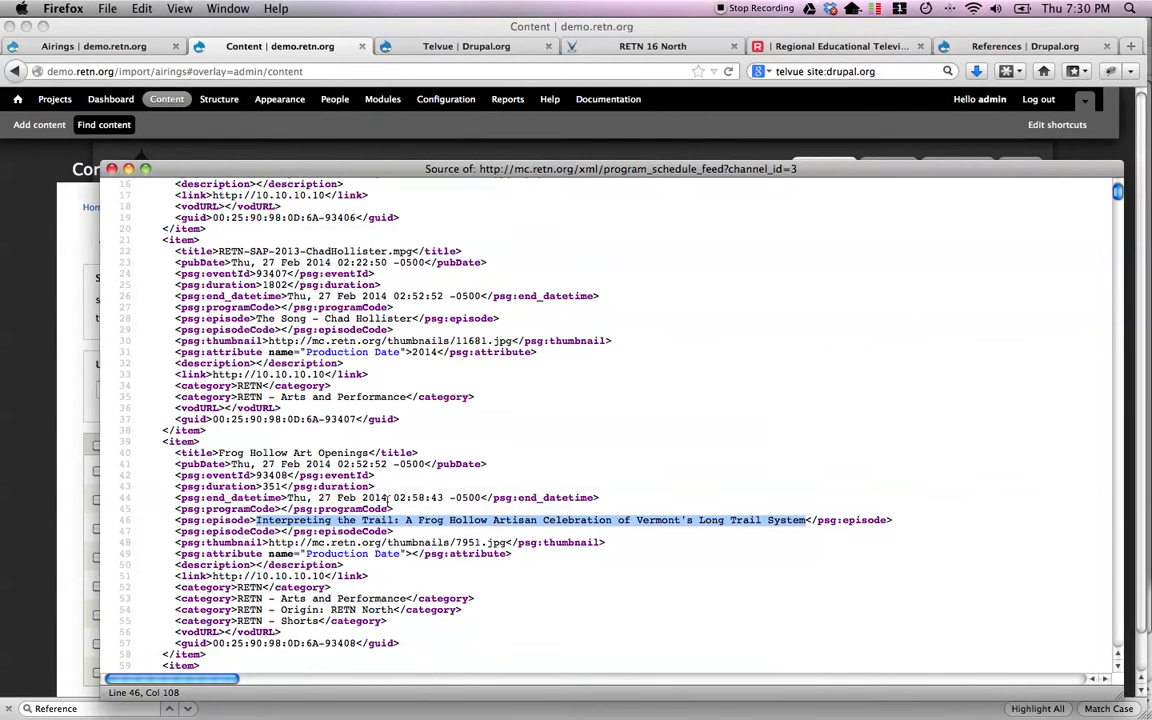
drag(219, 453, 373, 455)
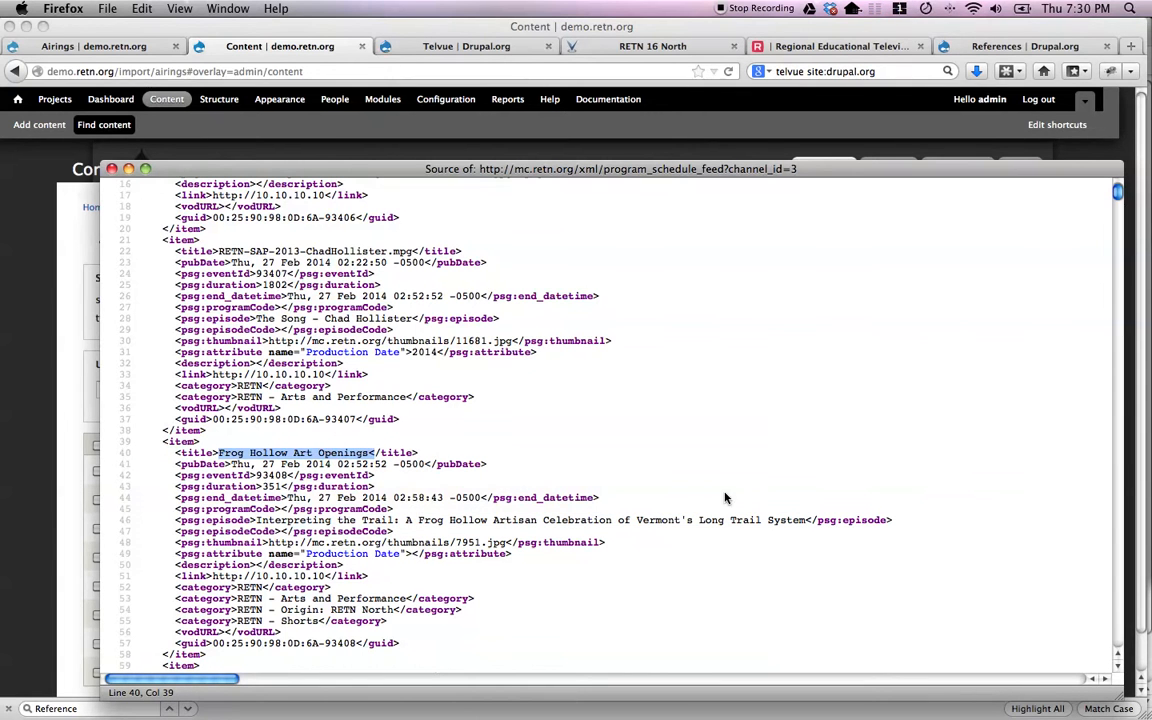
key(super+w)
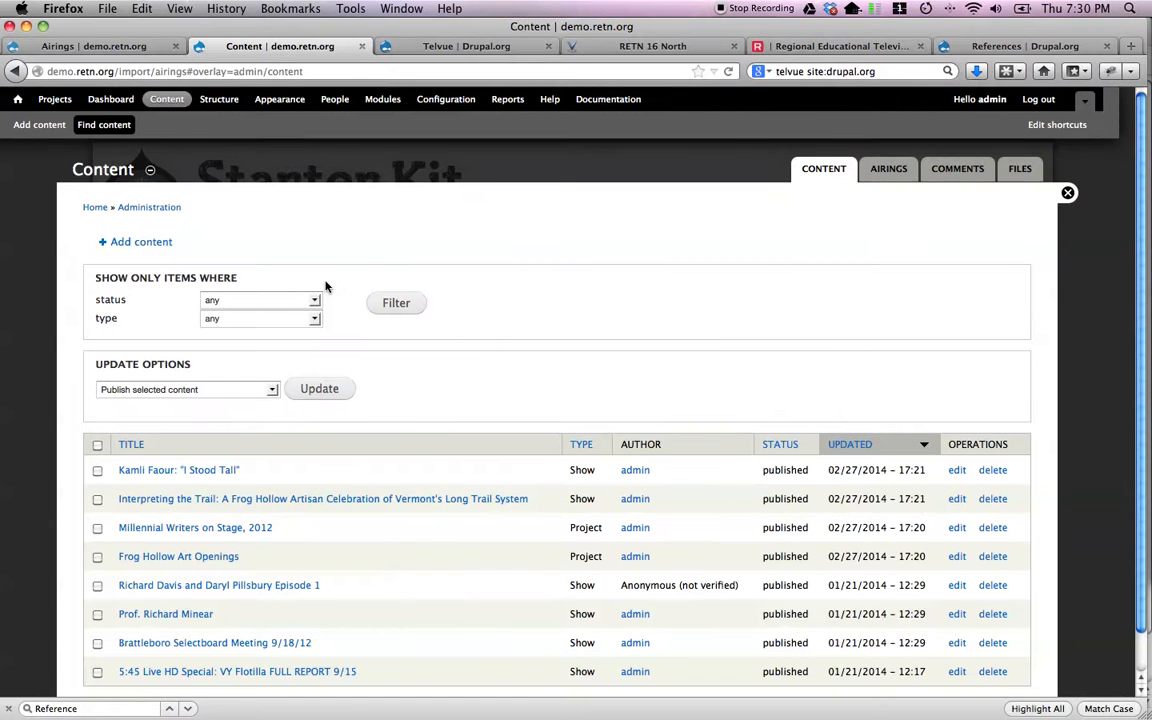
Step: List the imported airings and check them against the channel 3 feed source
click(888, 170)
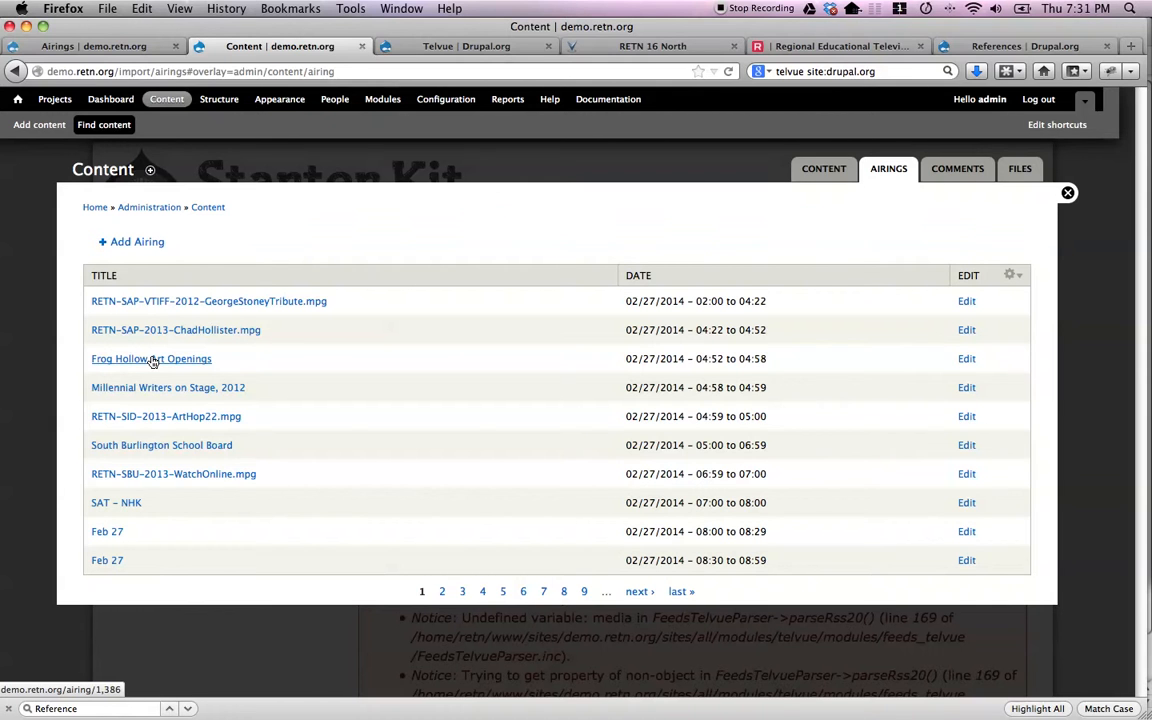
key(super+grave)
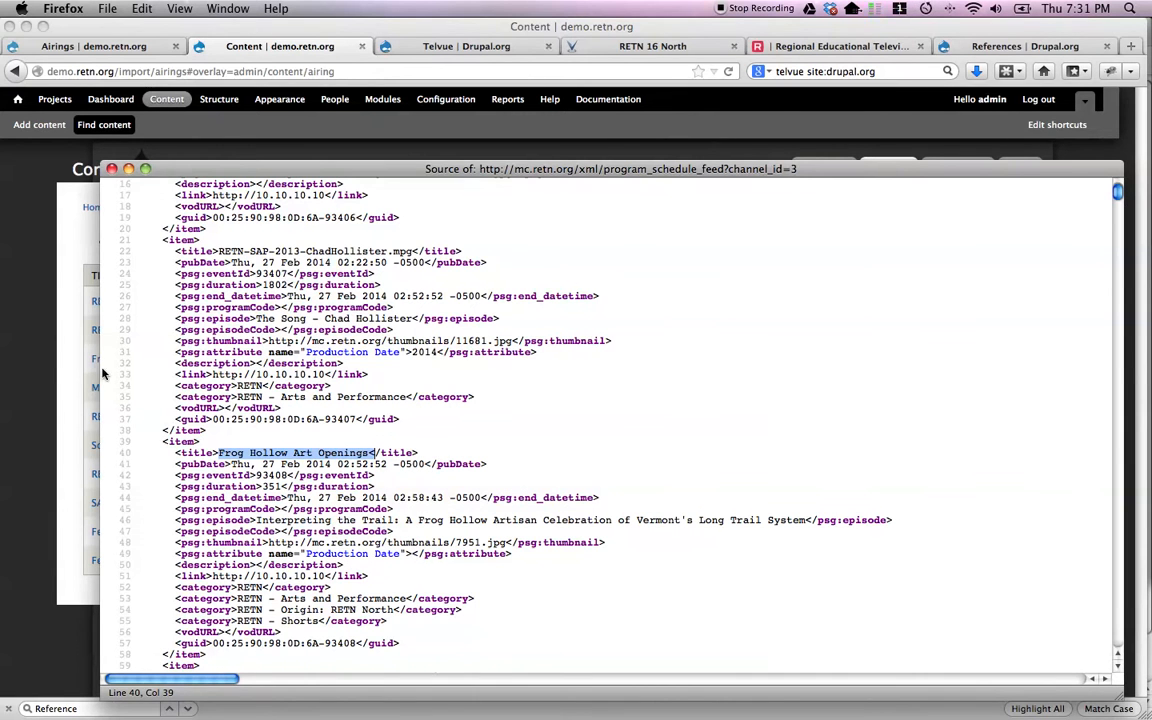
click(58, 330)
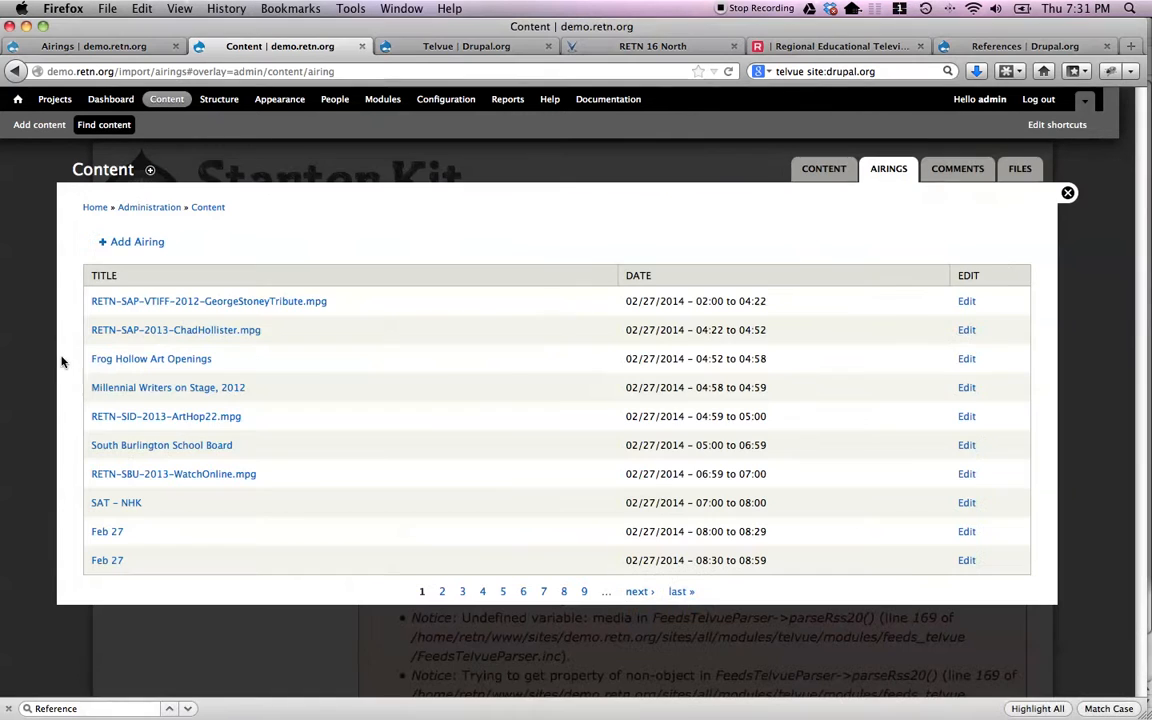
Step: Try to open the Frog Hollow Art Openings airing and its edit form from the airings list
click(137, 366)
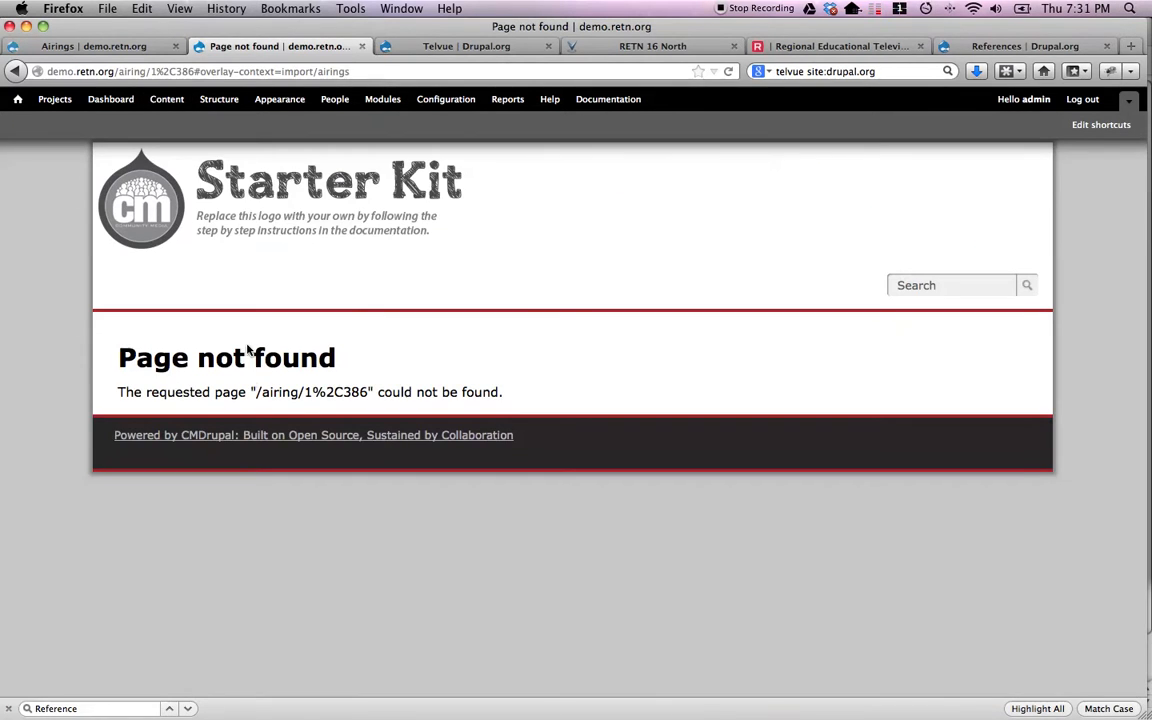
click(15, 71)
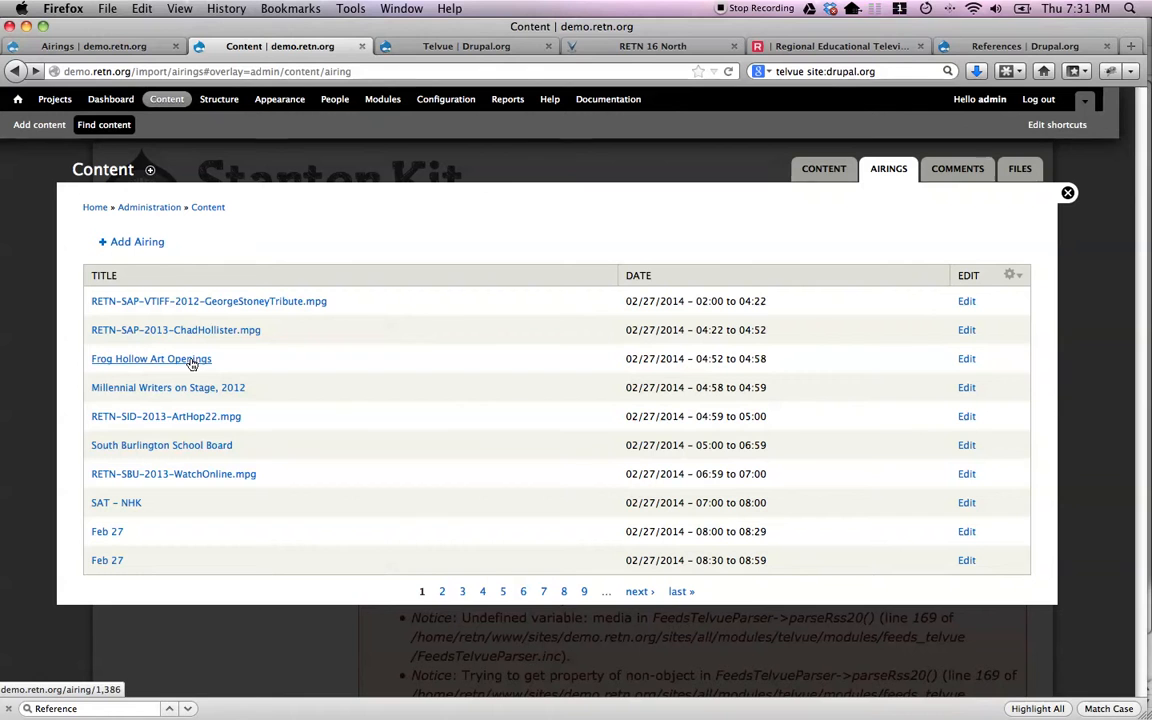
click(968, 363)
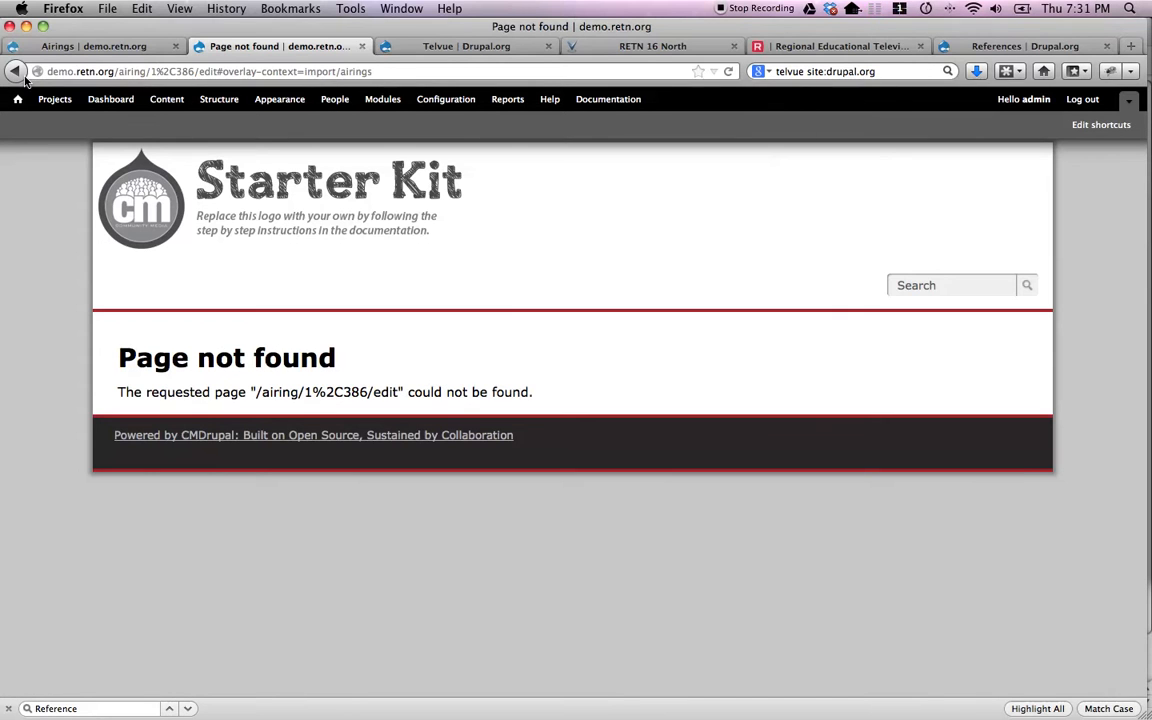
click(15, 71)
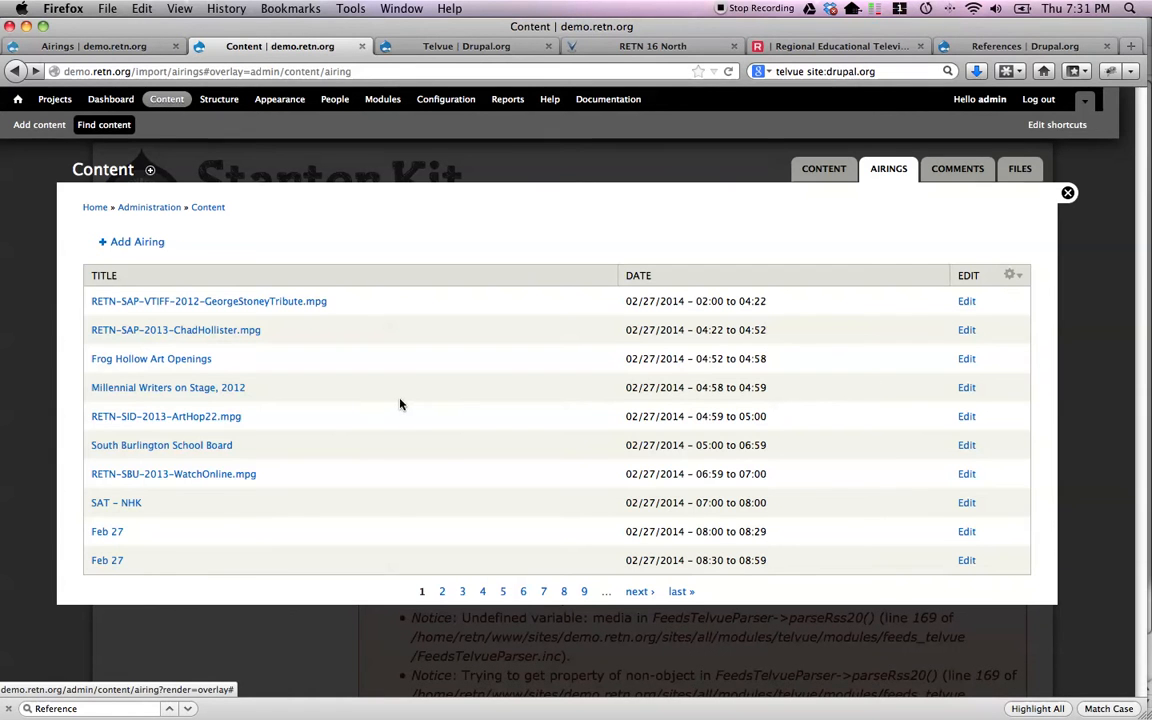
Step: Open the Frog Hollow Art Openings airing's edit form by correcting the address to demo.retn.org/airing/1386/edit
click(967, 359)
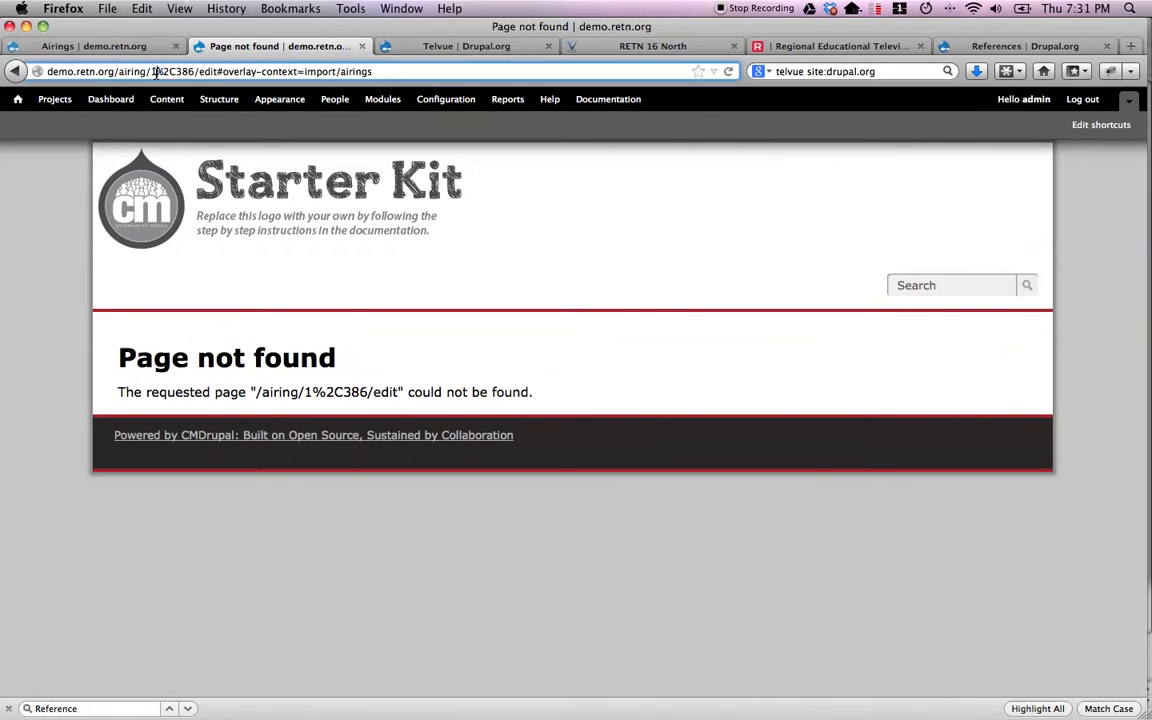
drag(153, 71, 407, 78)
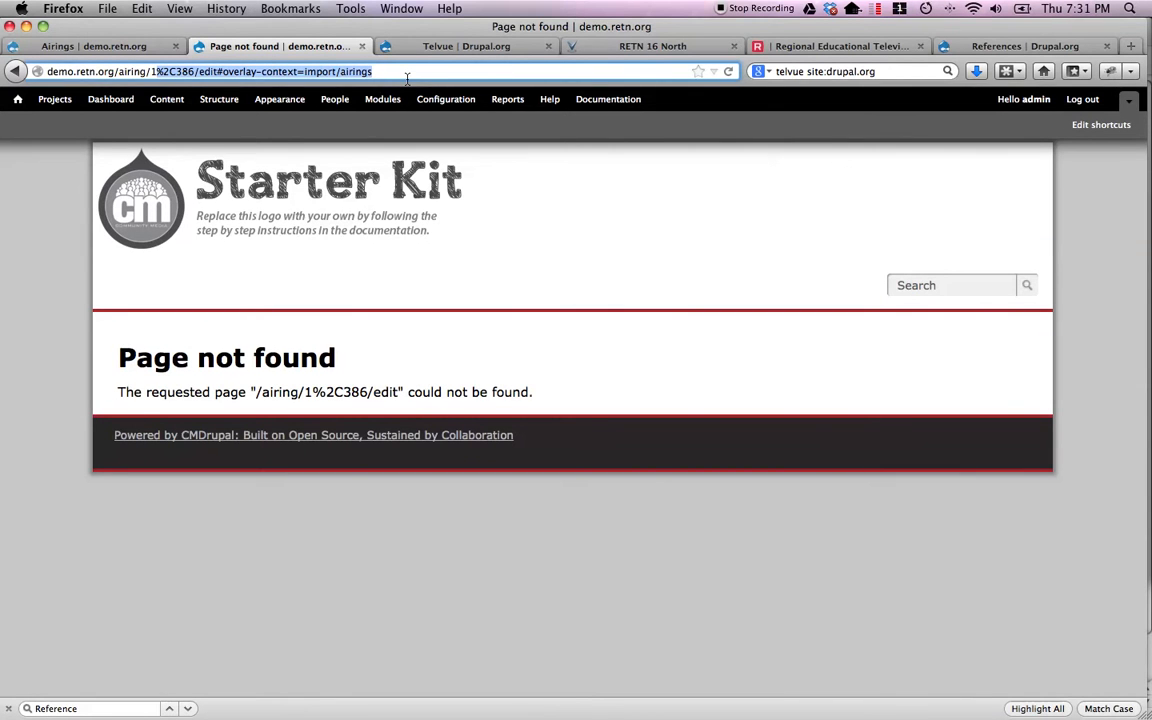
text(386)
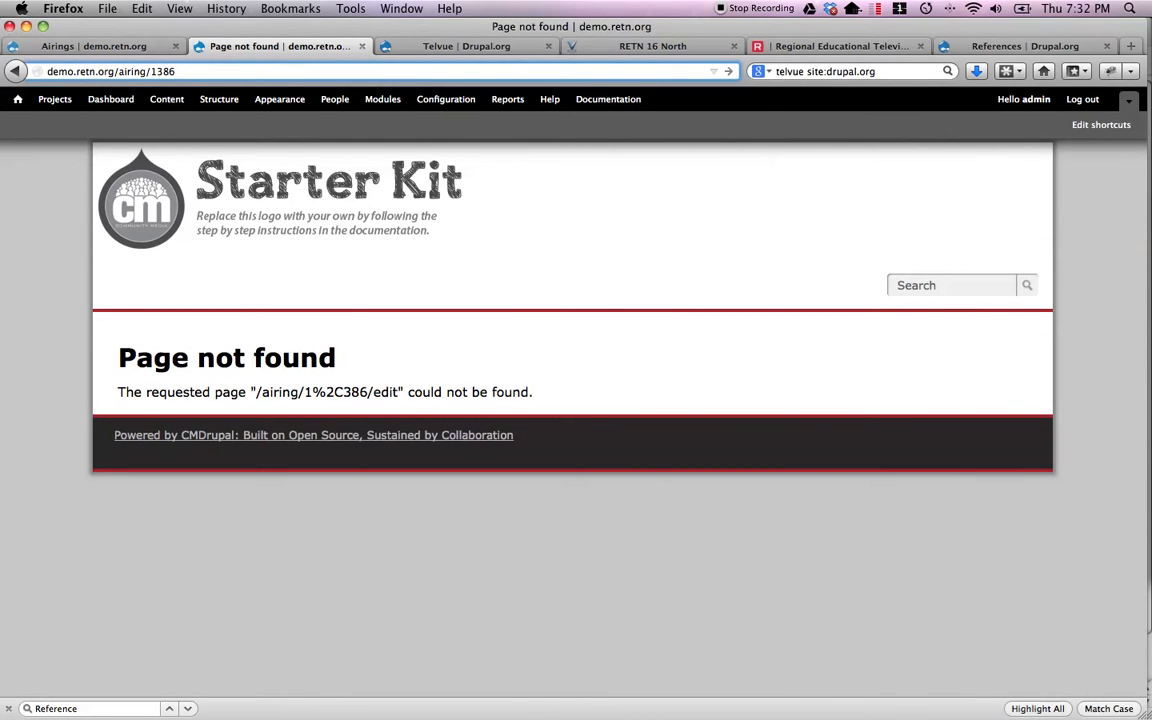
text(/edit)
key(Return)
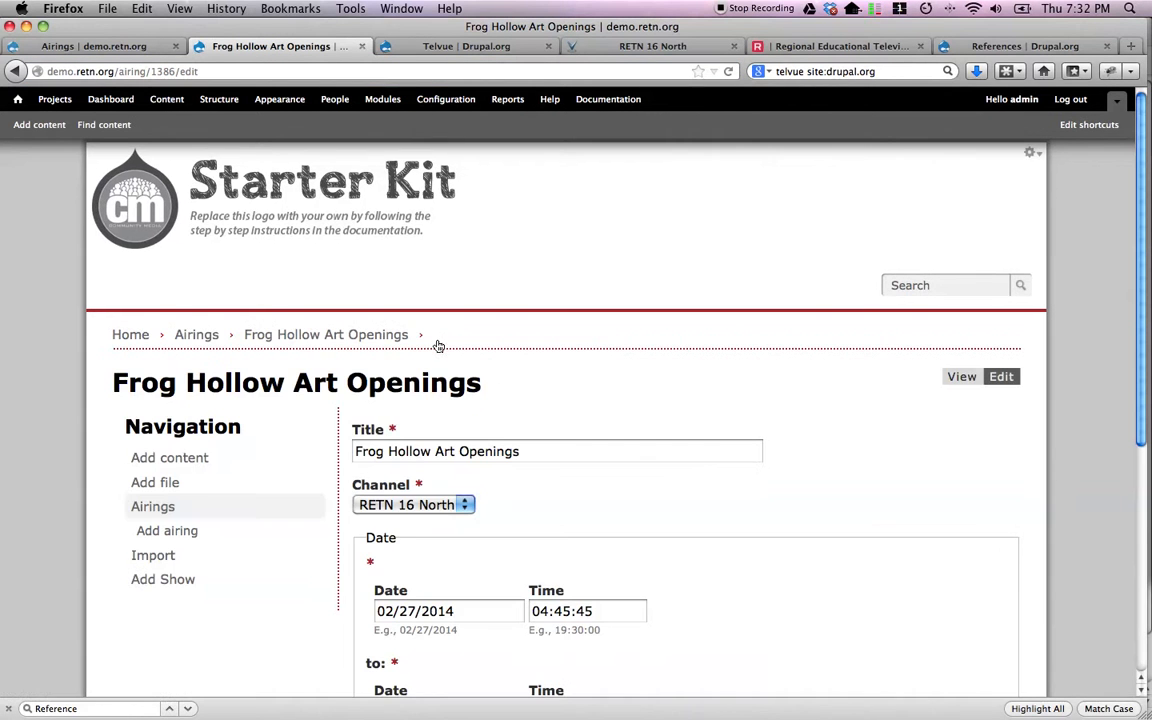
Step: Examine the airing's Show and Project references in its edit form and on its view page, and return to the content list
scroll(398, 424, down, 5)
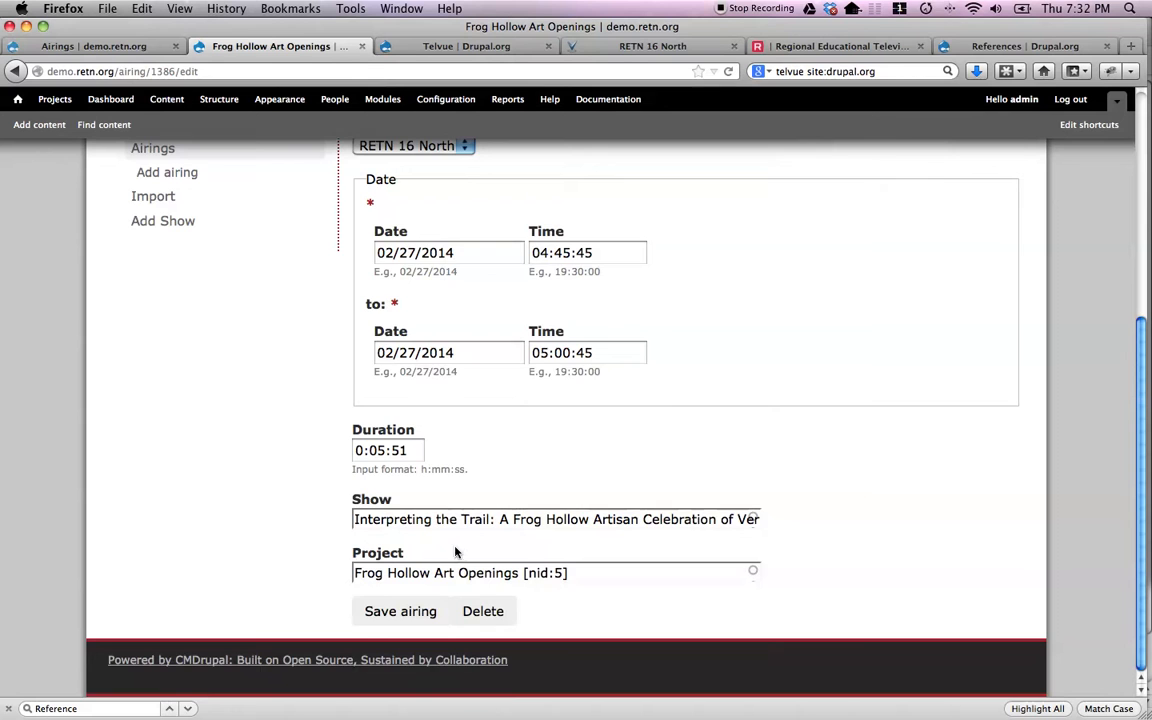
scroll(462, 553, up, 5)
scroll(462, 553, down, 5)
scroll(475, 546, up, 6)
click(961, 377)
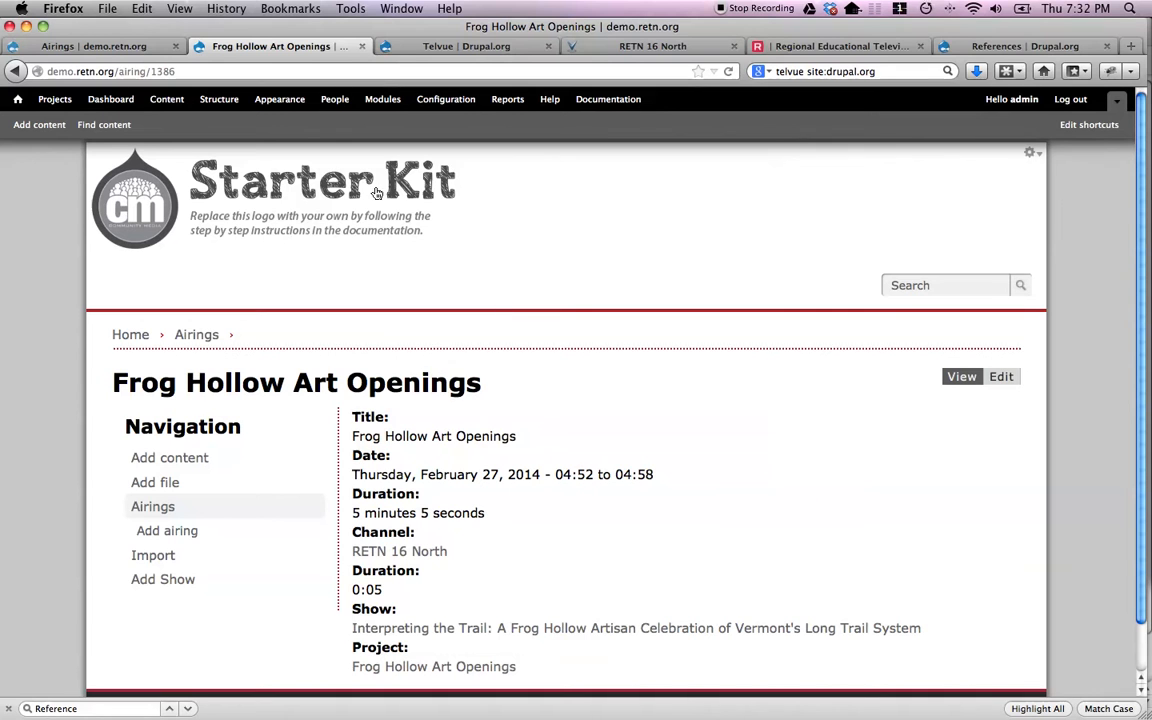
click(167, 104)
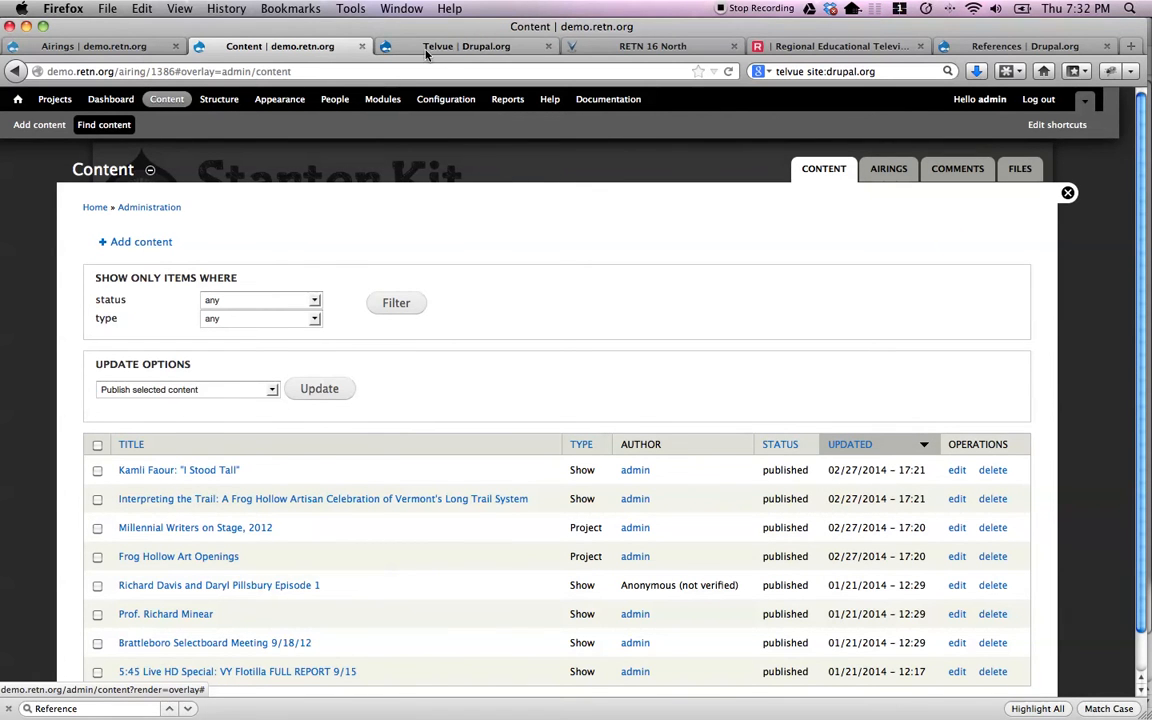
Step: Search Google for "cm airing site:drupal.org" and open the Community Media Airing project page
click(387, 48)
double_click(795, 72)
text(cm airing)
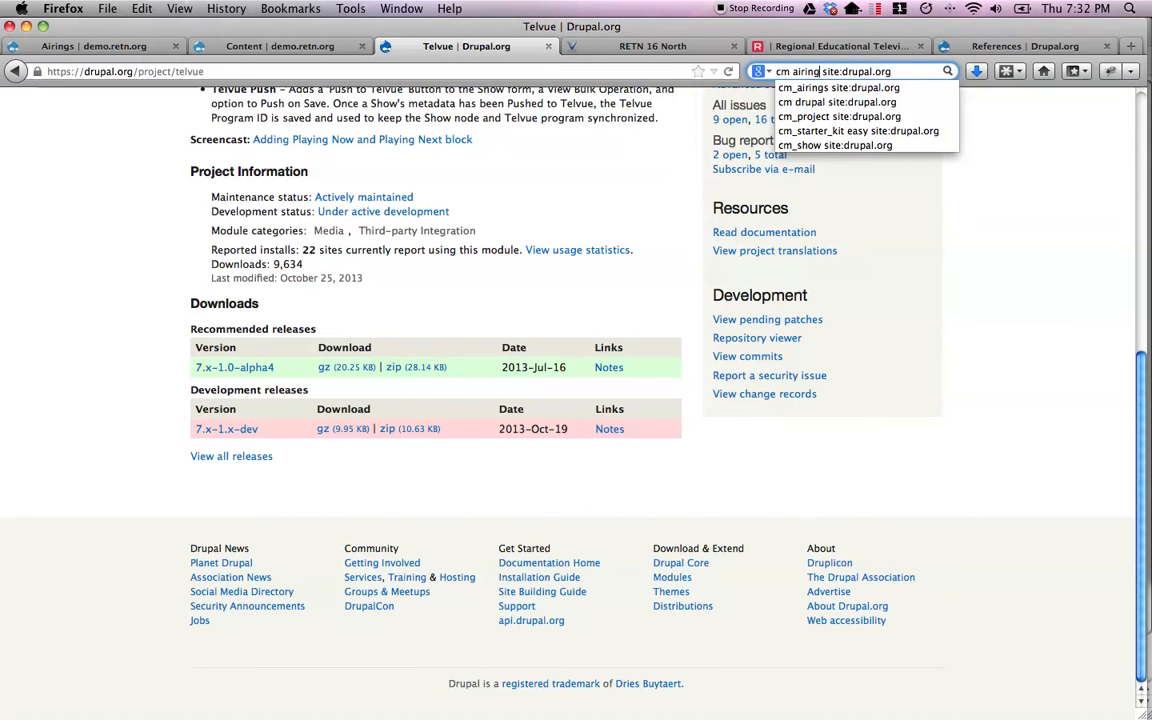
key(Return)
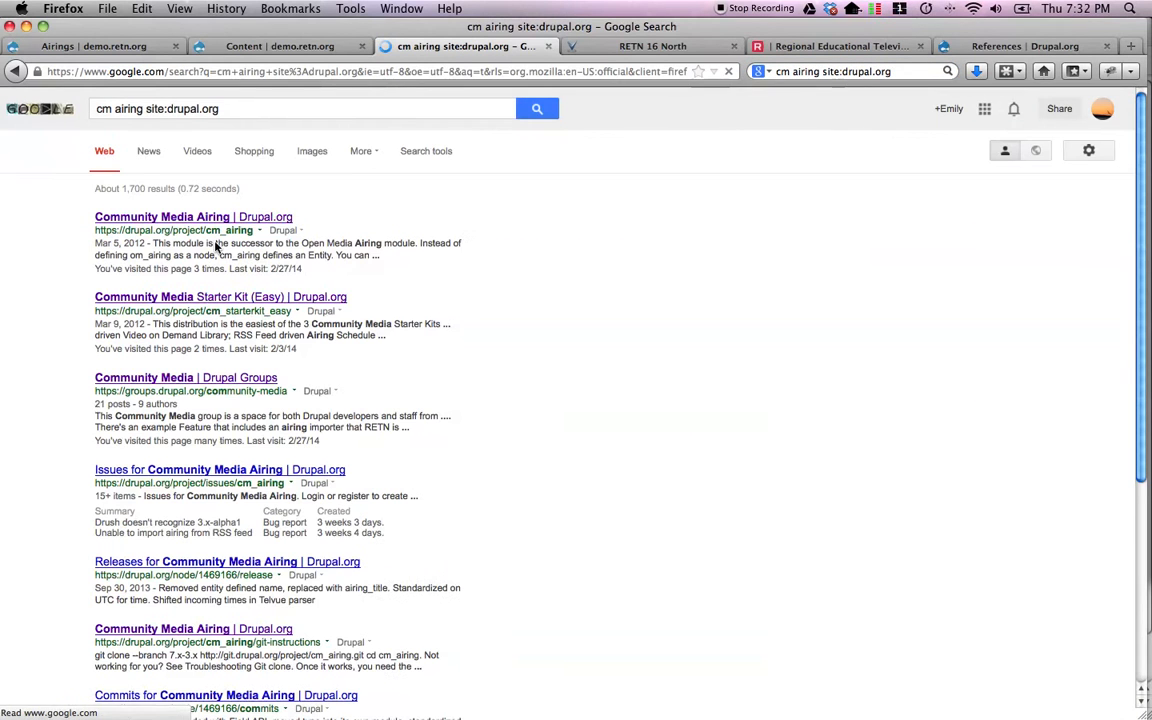
click(185, 219)
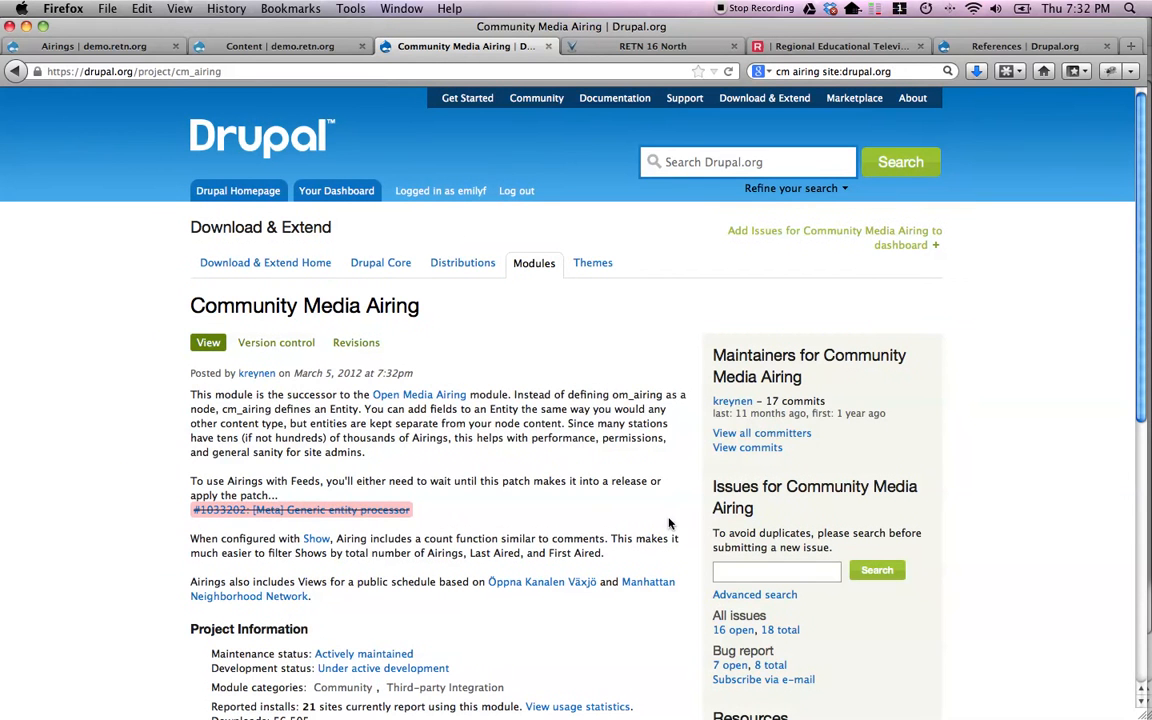
Step: Read the patch comment in Community Media Airing's open issue "Update View", and return to the RETN daily schedule
click(744, 631)
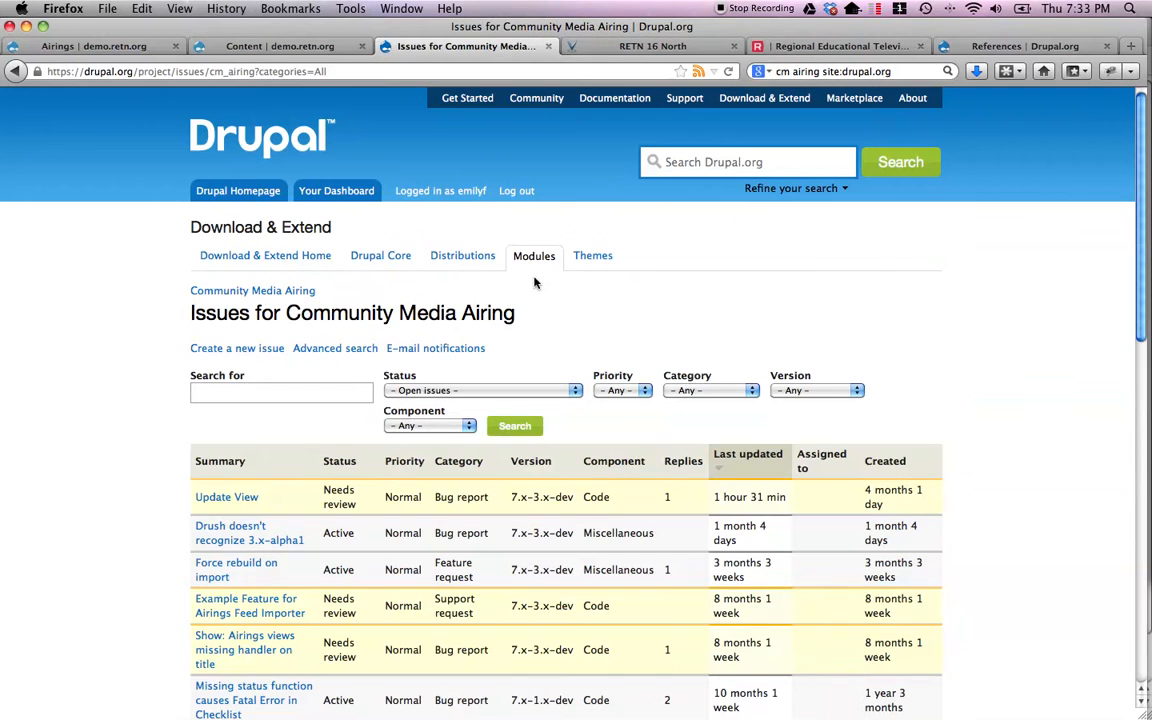
click(213, 503)
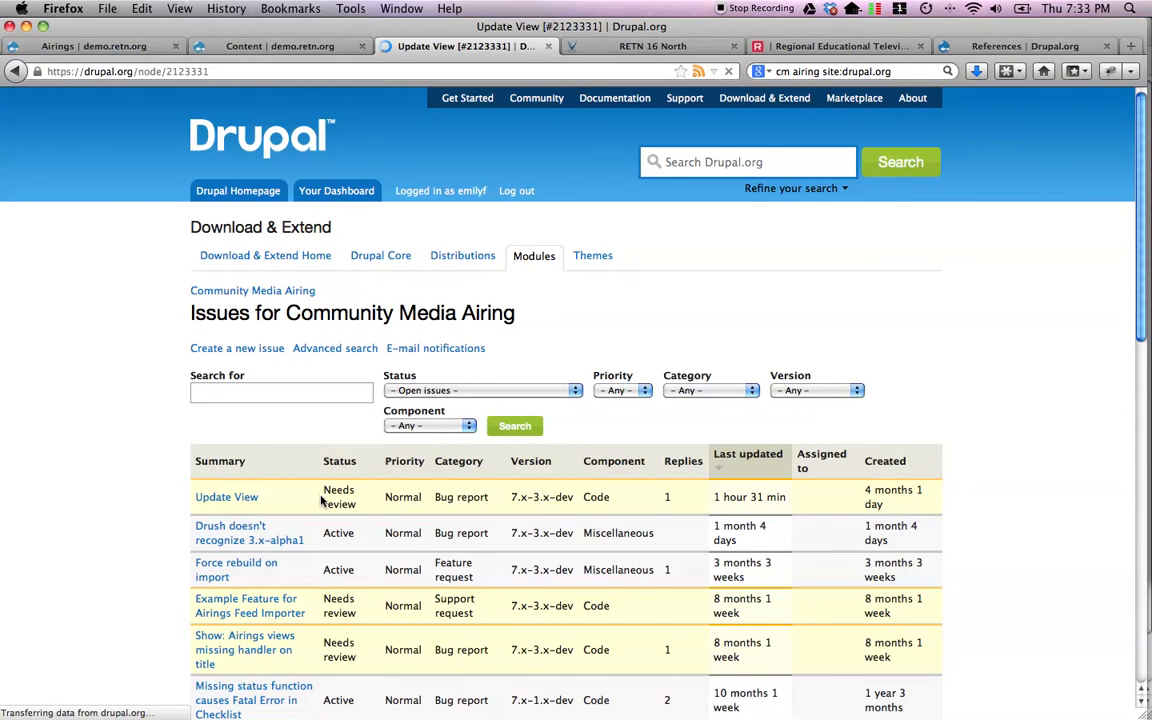
scroll(321, 502, down, 5)
scroll(351, 462, up, 1)
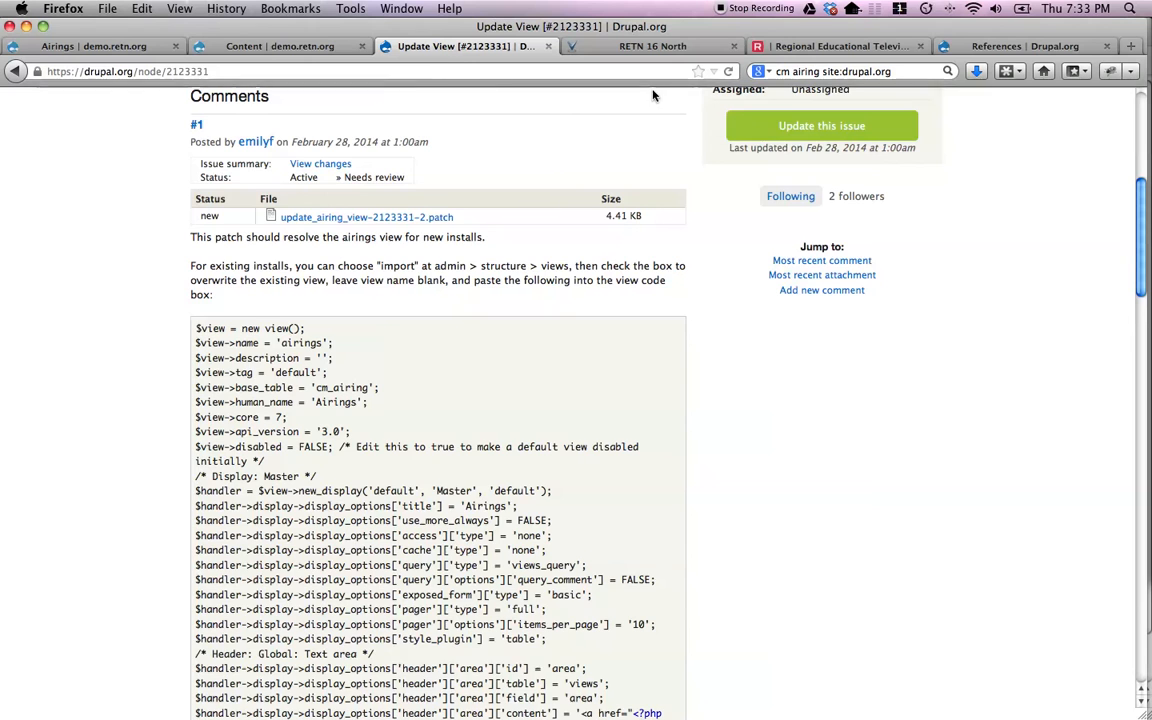
click(830, 46)
scroll(636, 315, up, 5)
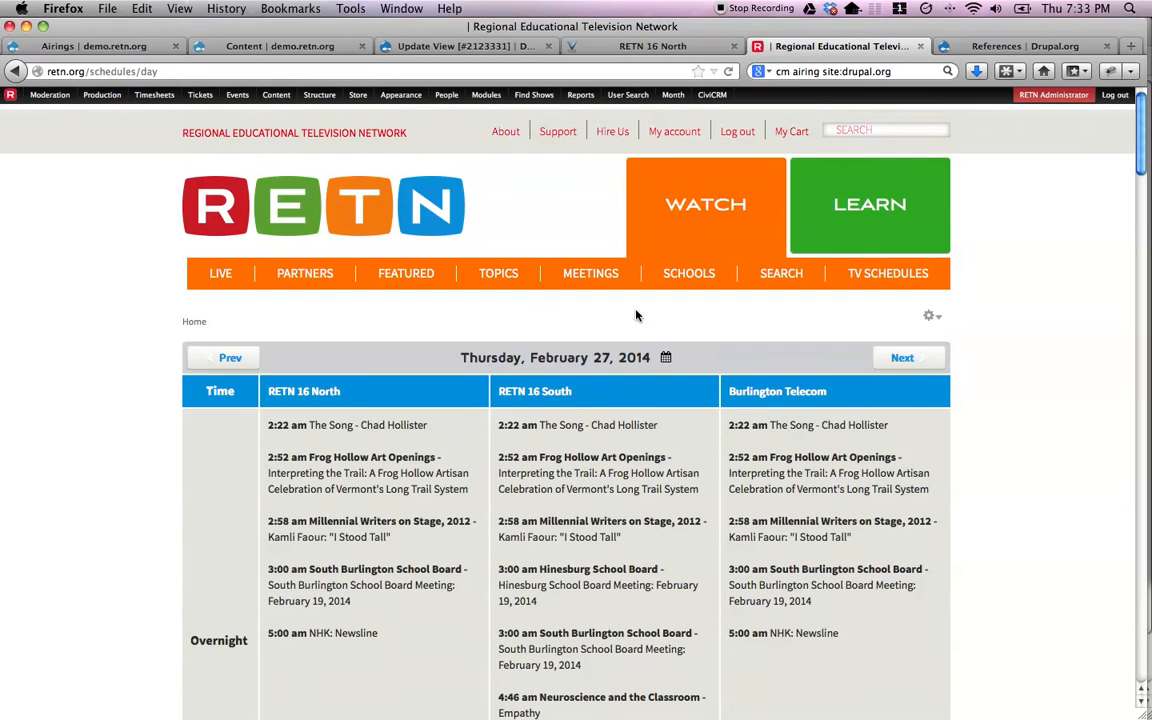